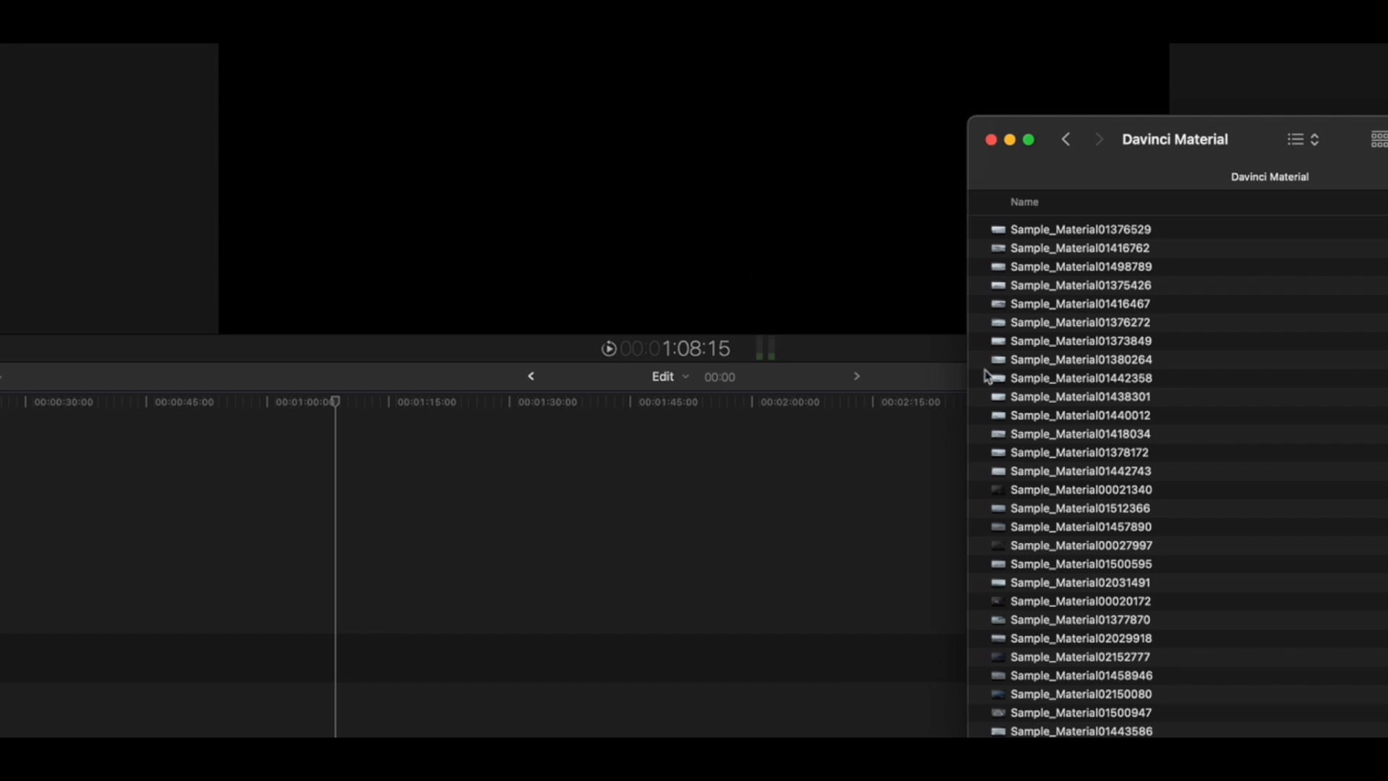
Add all the sample clips from the Davinci Material folder to the Edit timeline and fit the whole timeline in view.
key("super+a")
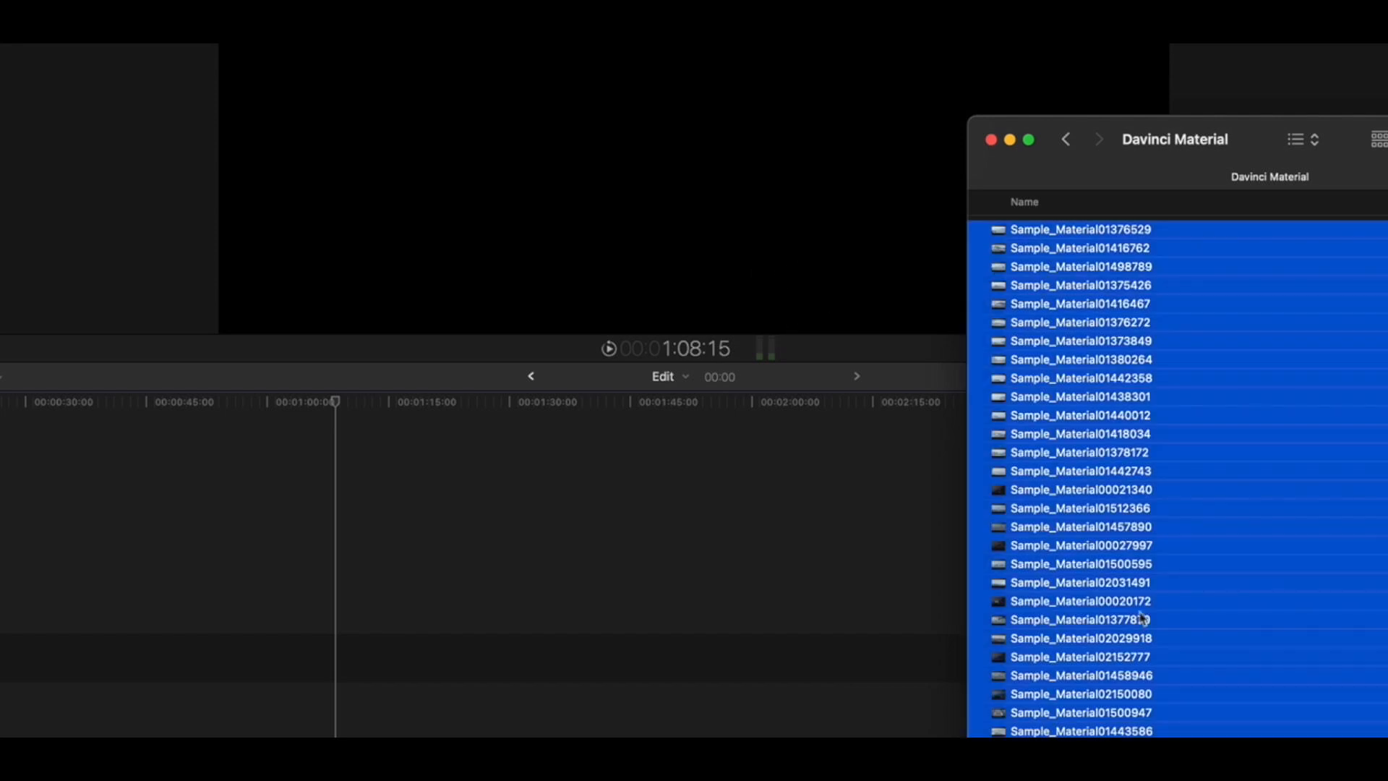
left_click_drag(1092, 311, 372, 640)
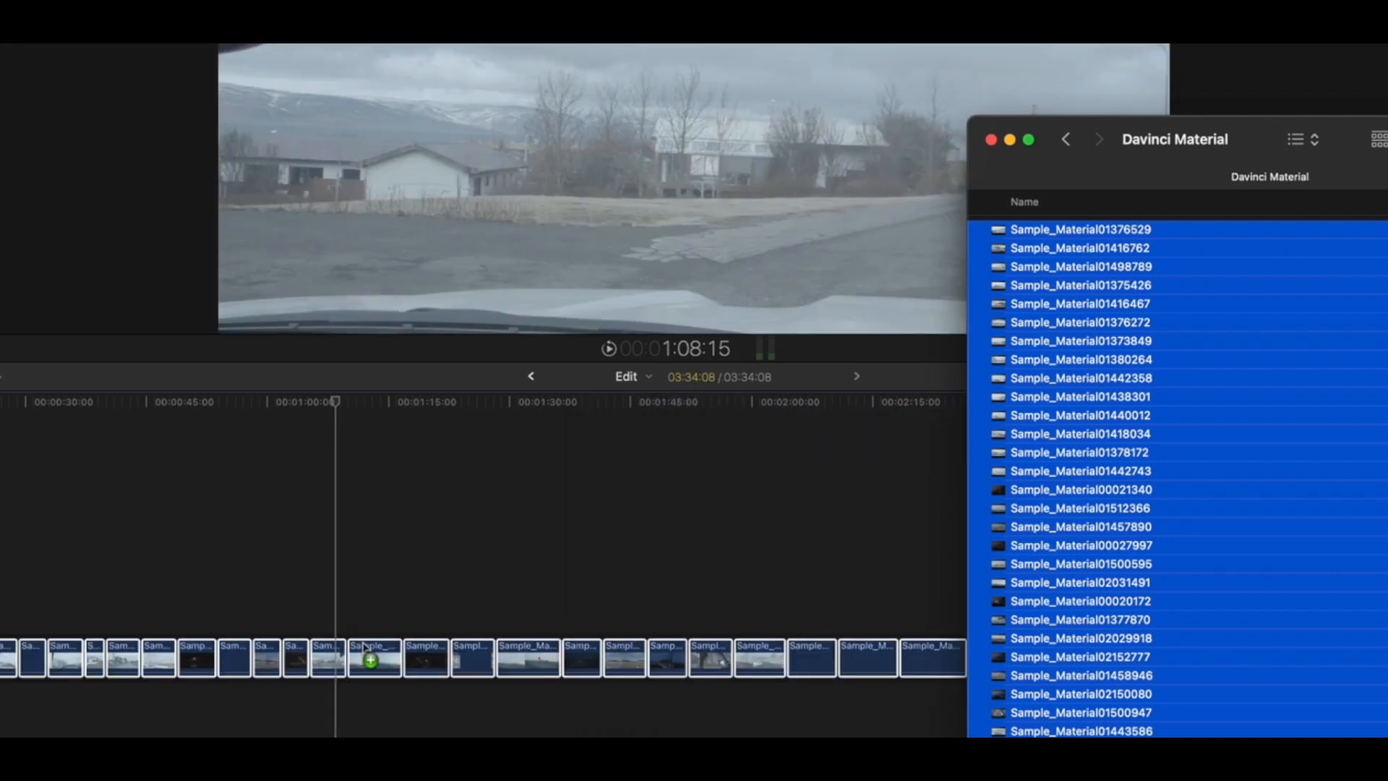
left_click(561, 502)
key("shift+z")
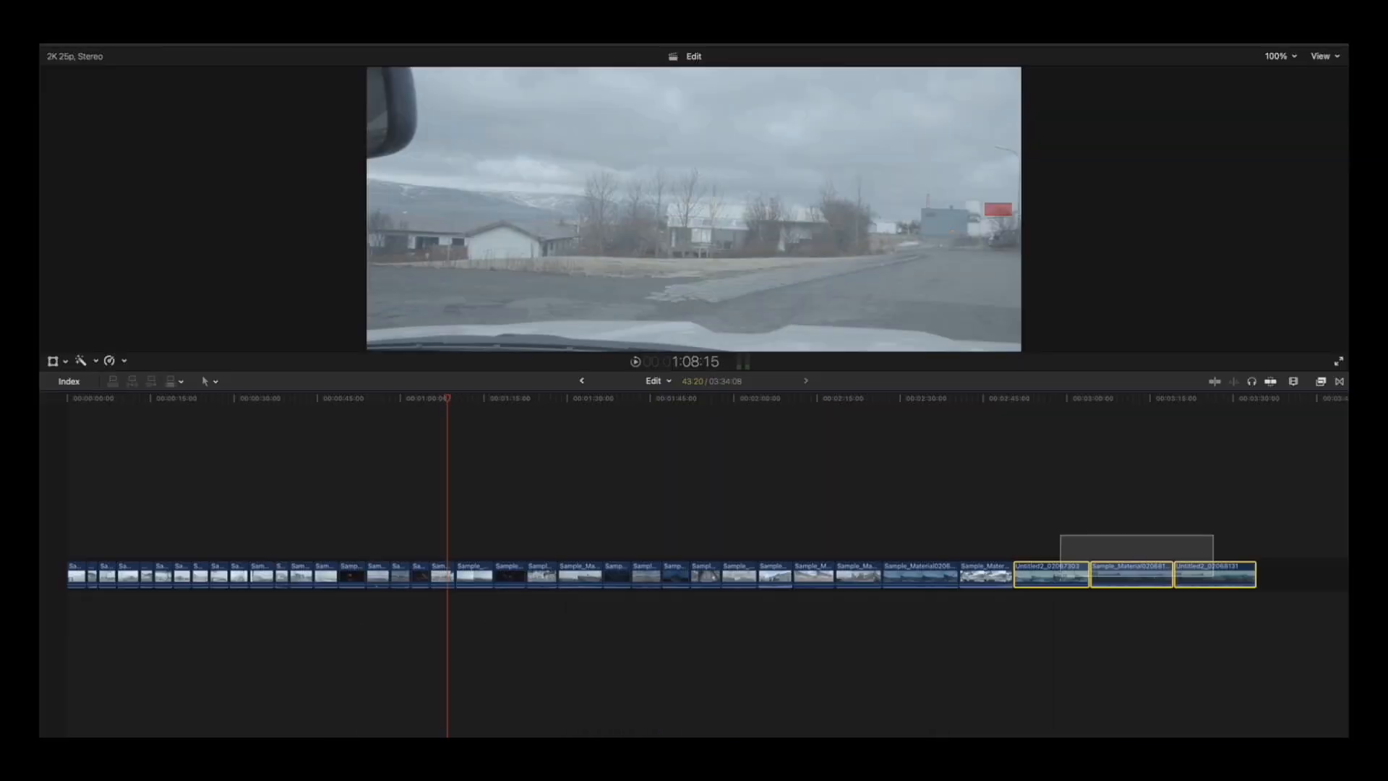
left_click(1106, 542)
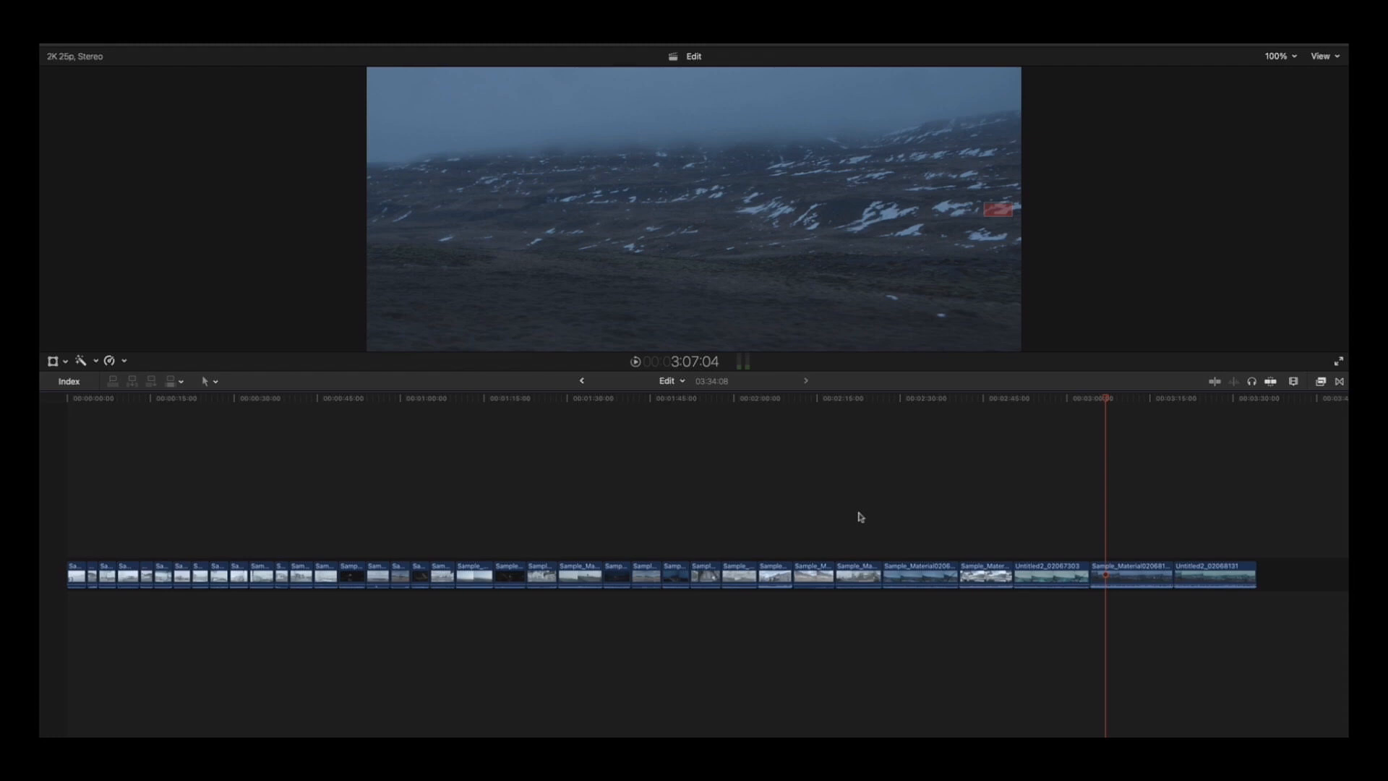
Lift every timeline clip out of the primary storyline so the clips sit connected above a gap clip.
left_click_drag(1195, 549, 65, 589)
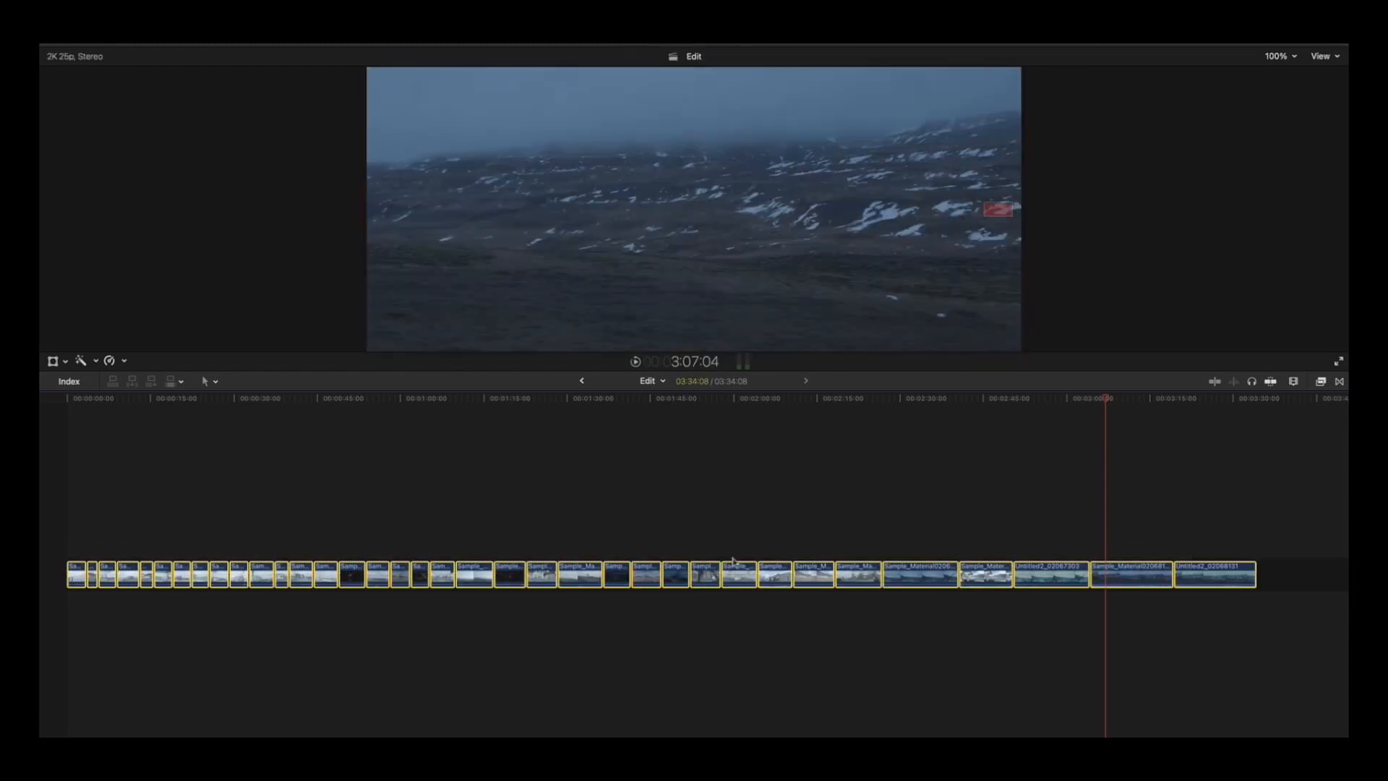
key("alt+super+Up")
left_click(692, 486)
left_click(640, 524)
key("shift+super+g")
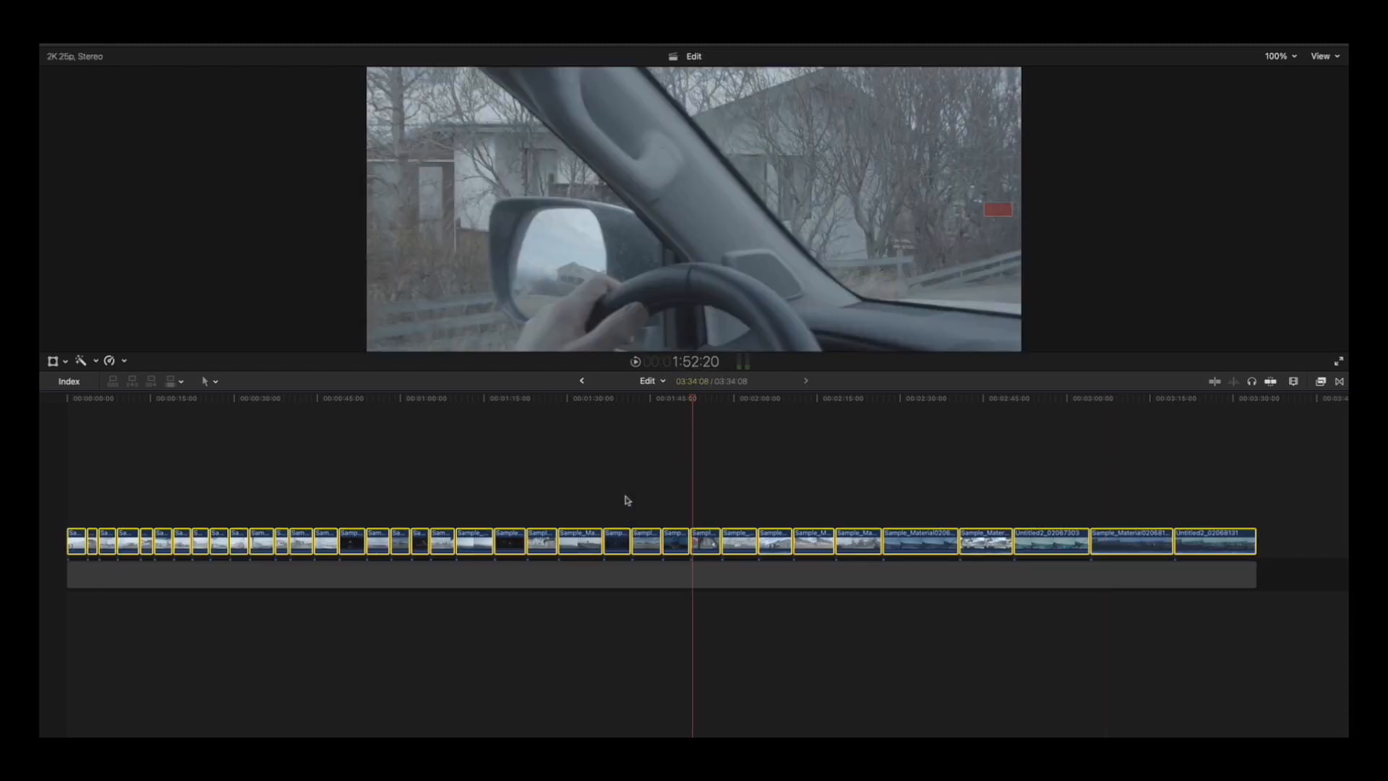
Extend the end of the gap clip in the primary storyline to about 10:37.
key("super+minus")
key("super+minus")
left_click_drag(363, 576, 951, 576)
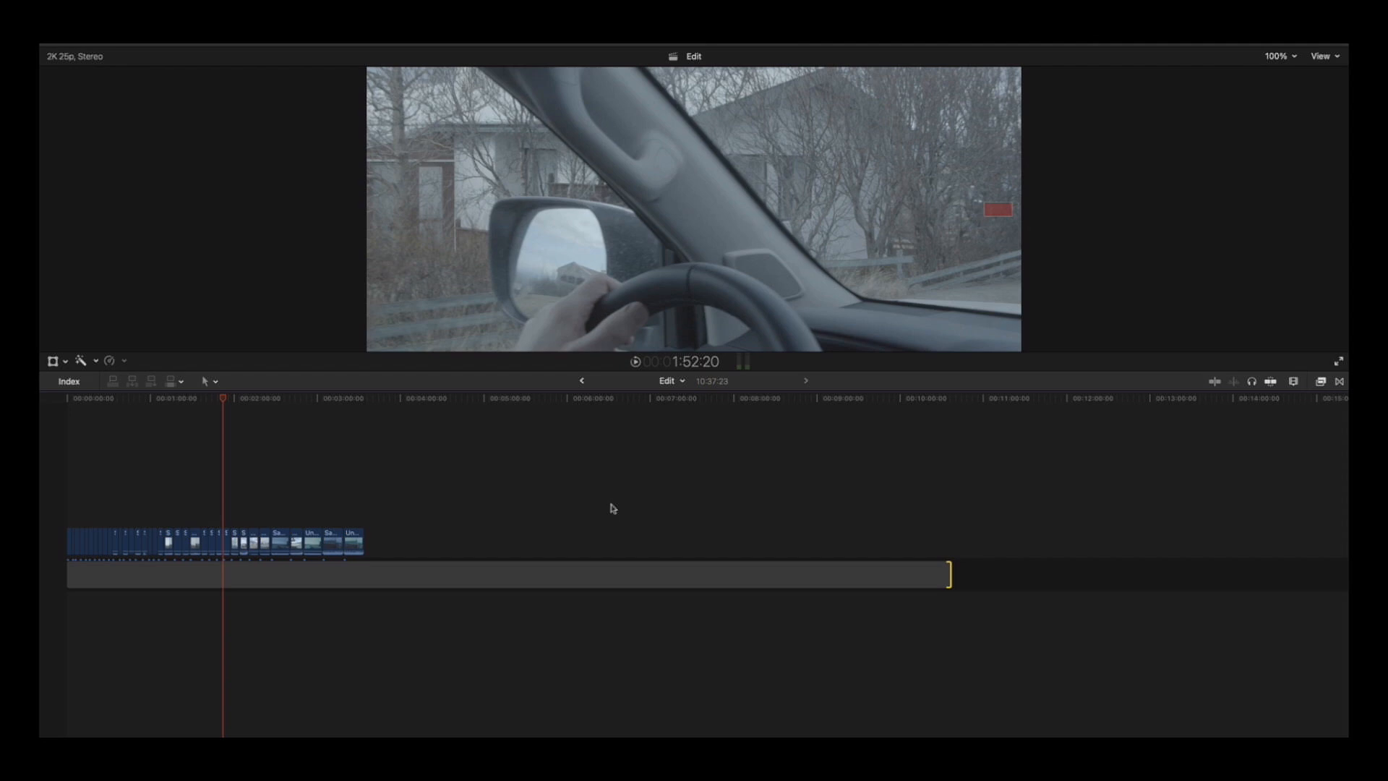
left_click(571, 579)
Try moving the connected clips to about 5:14 on the timeline, and return them to the timeline's start.
left_click_drag(465, 528, 580, 499)
left_click(490, 457)
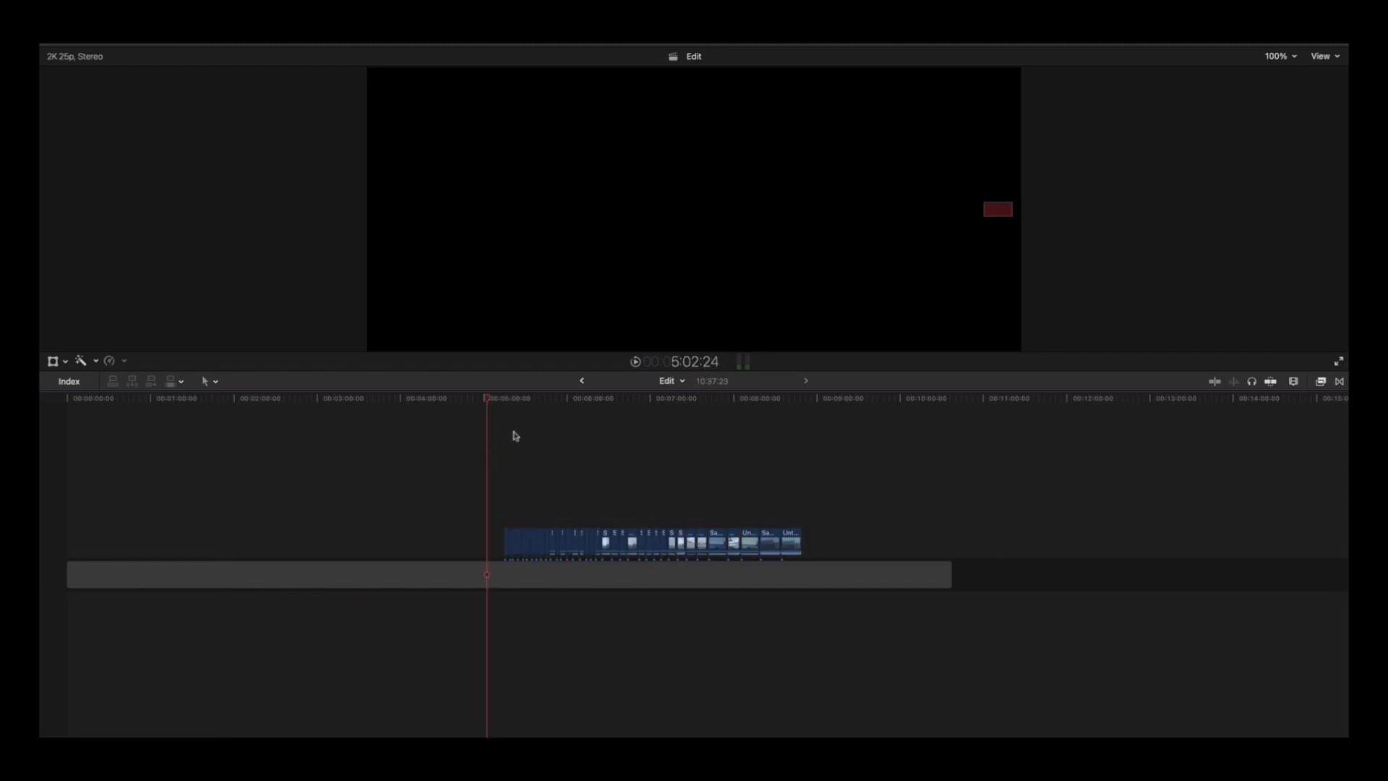
key("super+equal")
key("super+equal")
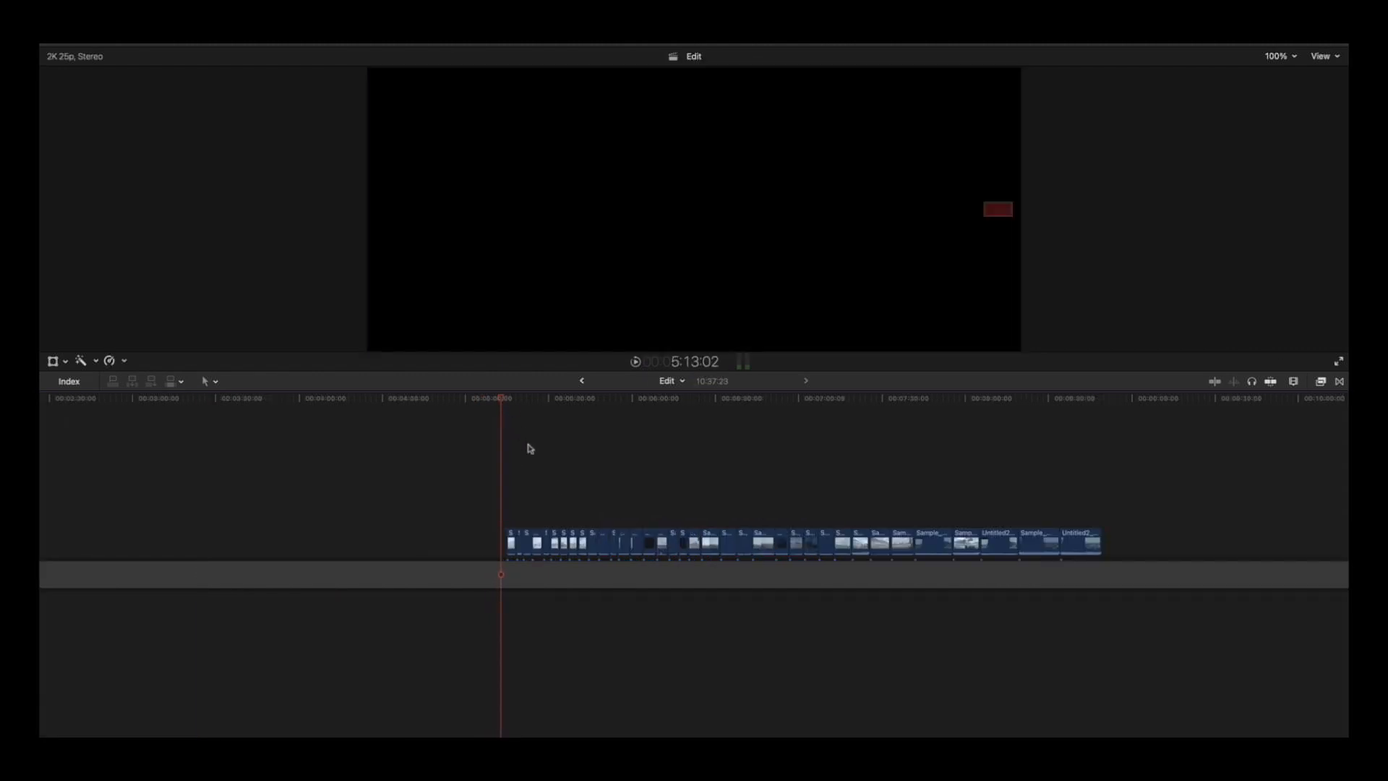
key("super+minus")
key("super+minus")
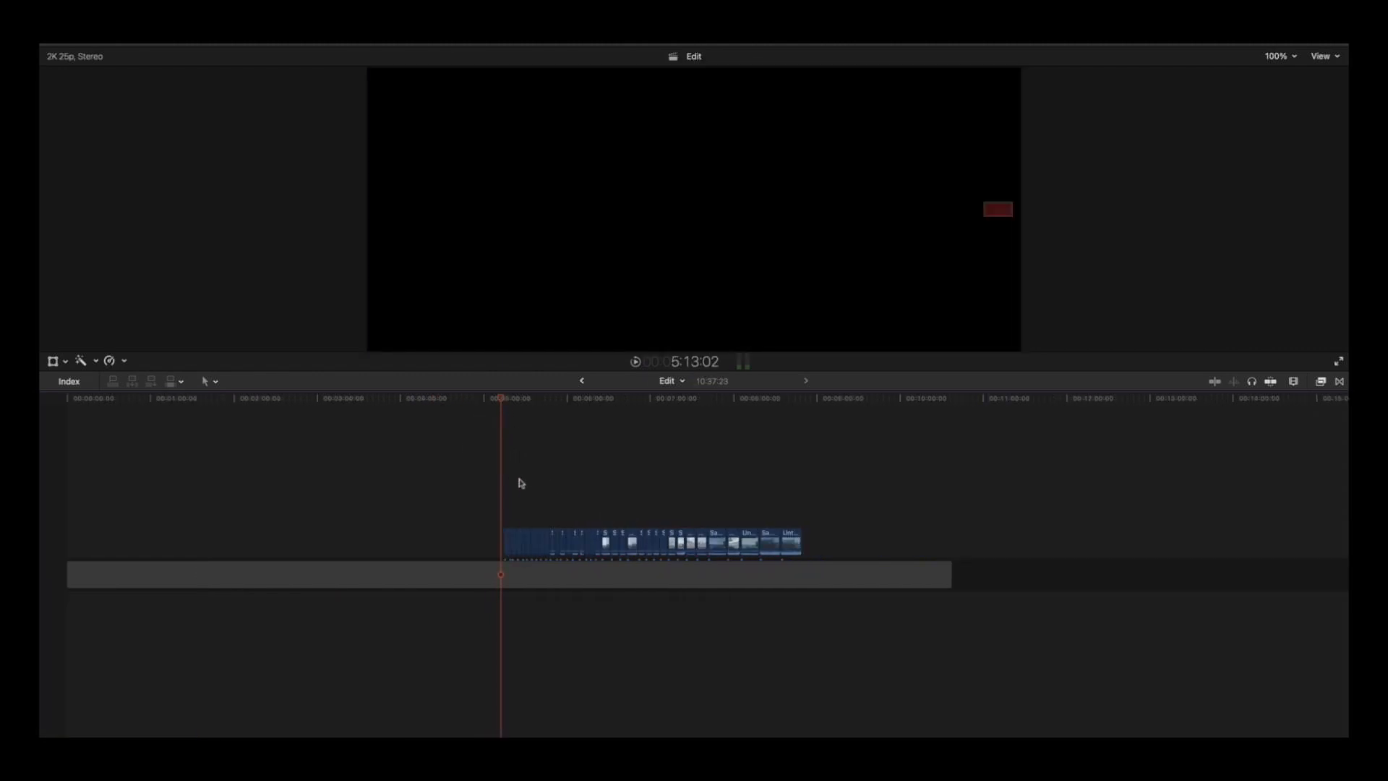
left_click_drag(472, 519, 334, 533)
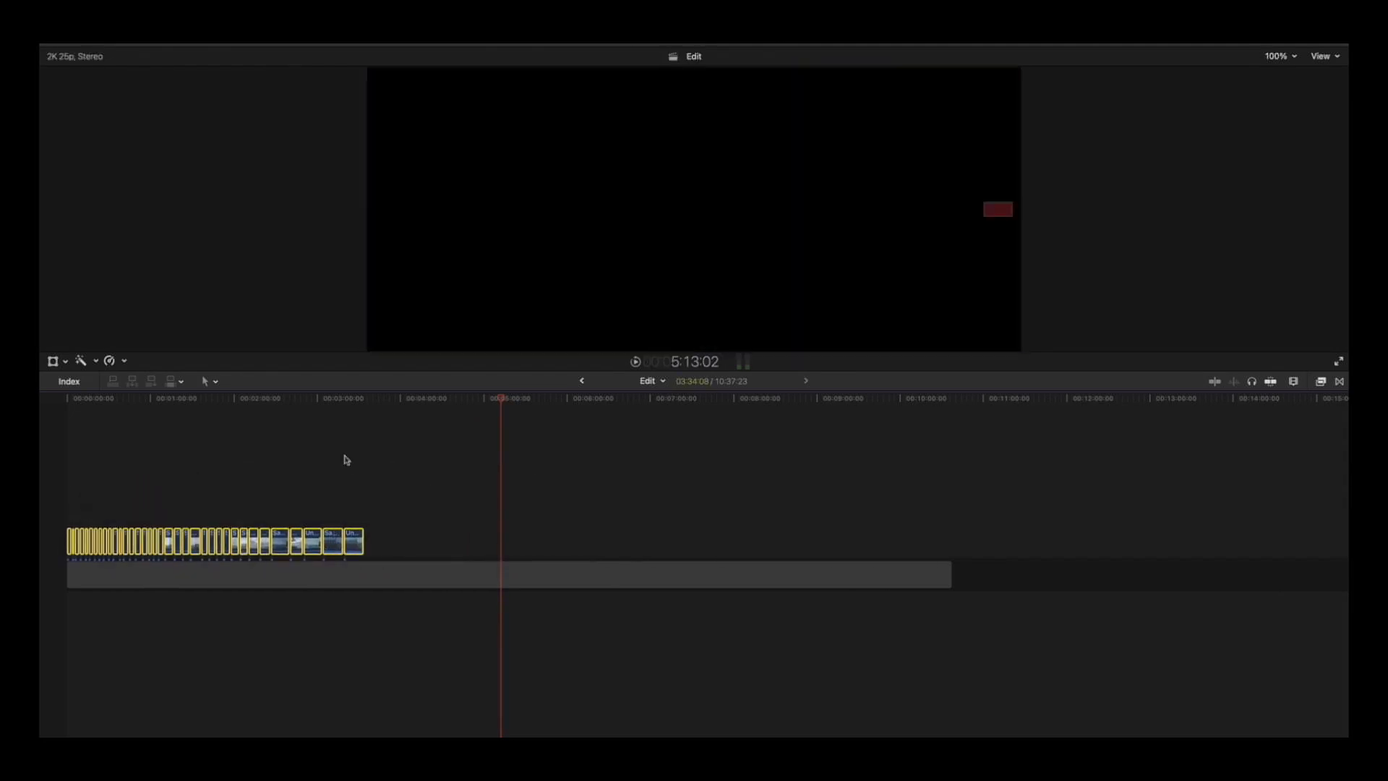
Select all the connected clips and move them along the gap clip so they begin at about 4:42.
left_click(345, 459)
left_click_drag(338, 399, 365, 395)
left_click_drag(549, 452, 13, 566)
left_click_drag(481, 550, 1115, 545)
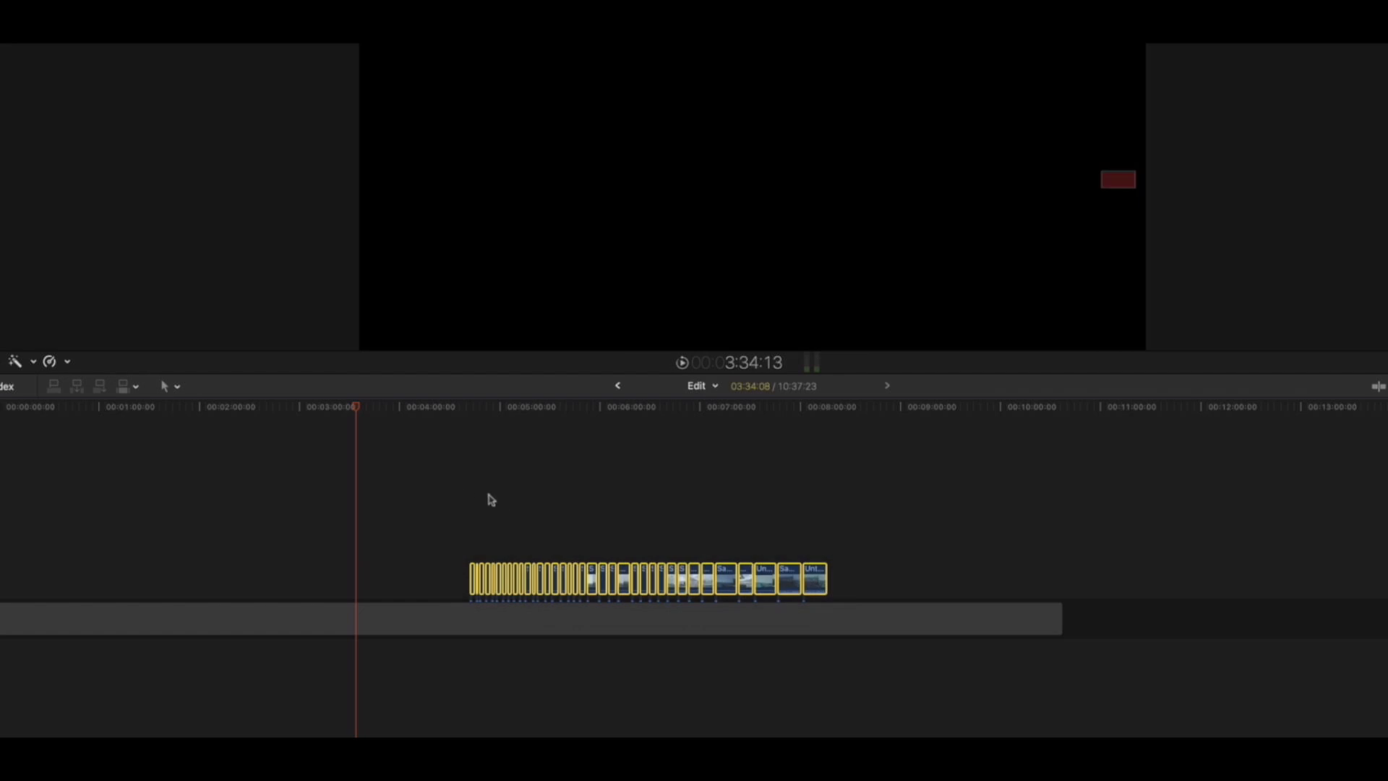
left_click(489, 497)
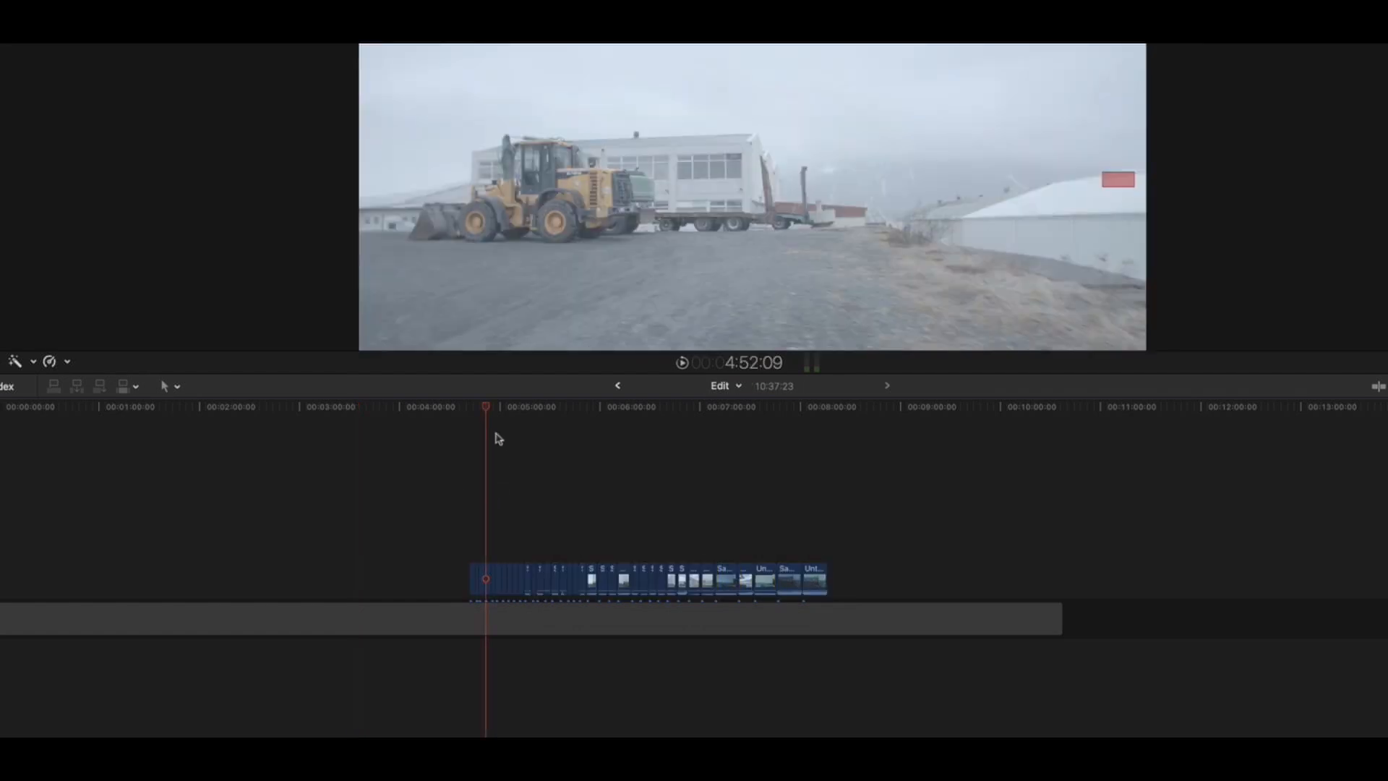
Scrub through the repositioned clips to examine the footage and how smoothly it plays.
left_click_drag(484, 409, 622, 433)
key("super+equal")
scroll(653, 480, "left", 3)
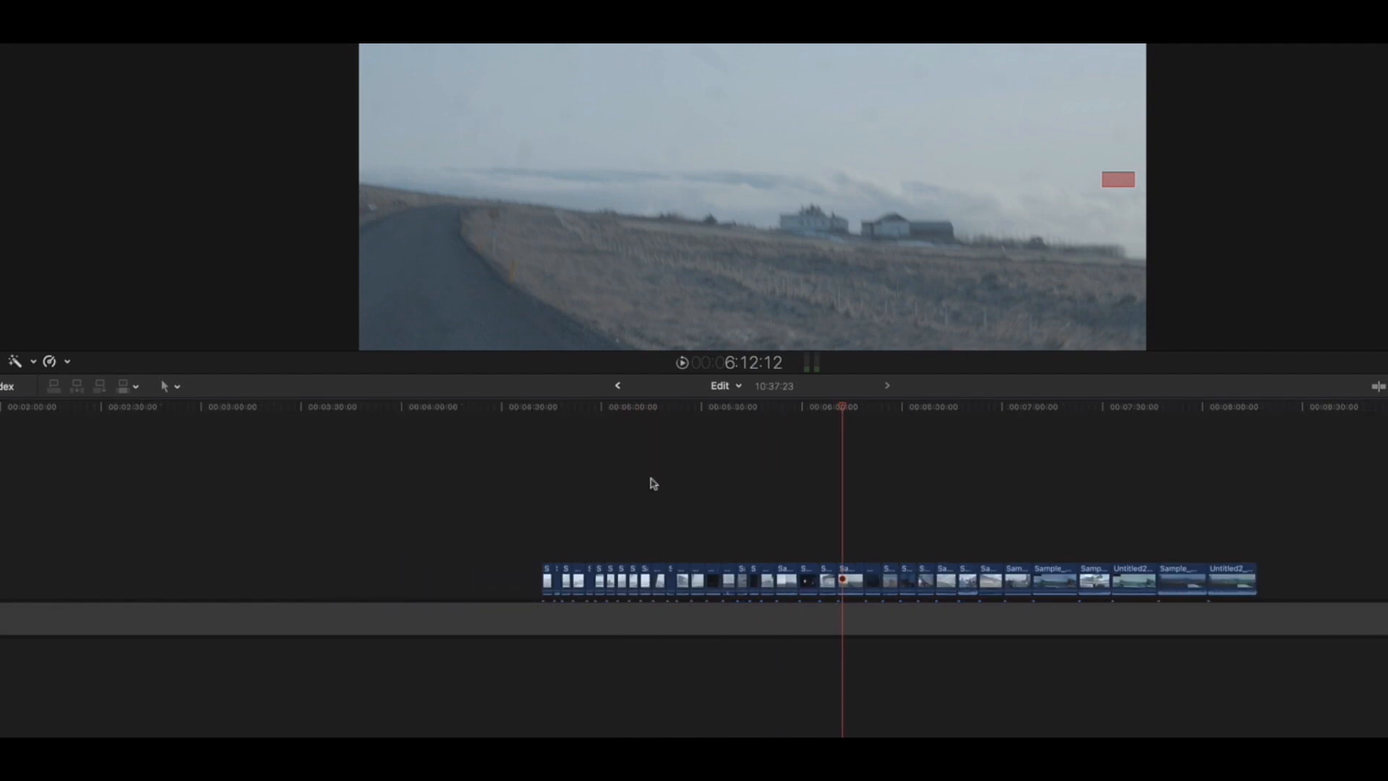
scroll(572, 492, "right", 3)
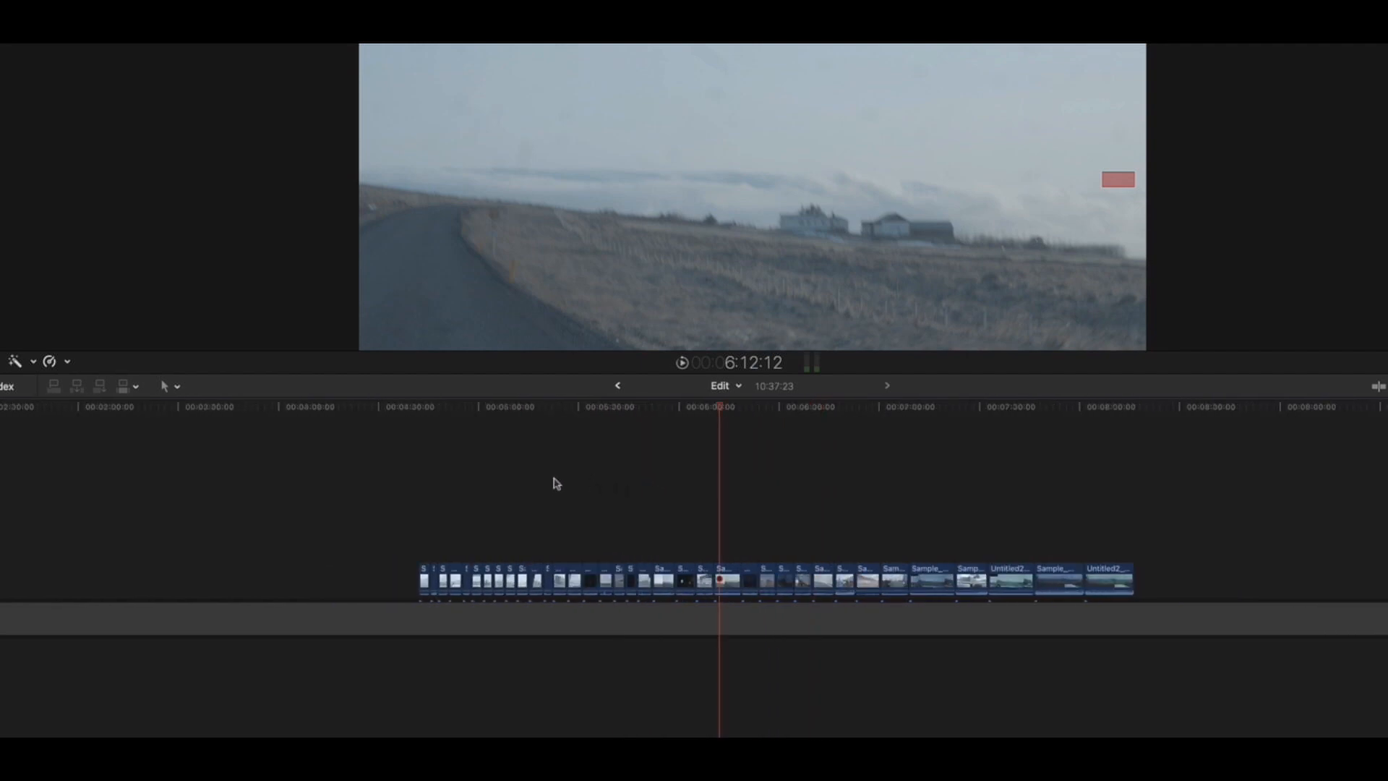
left_click(431, 460)
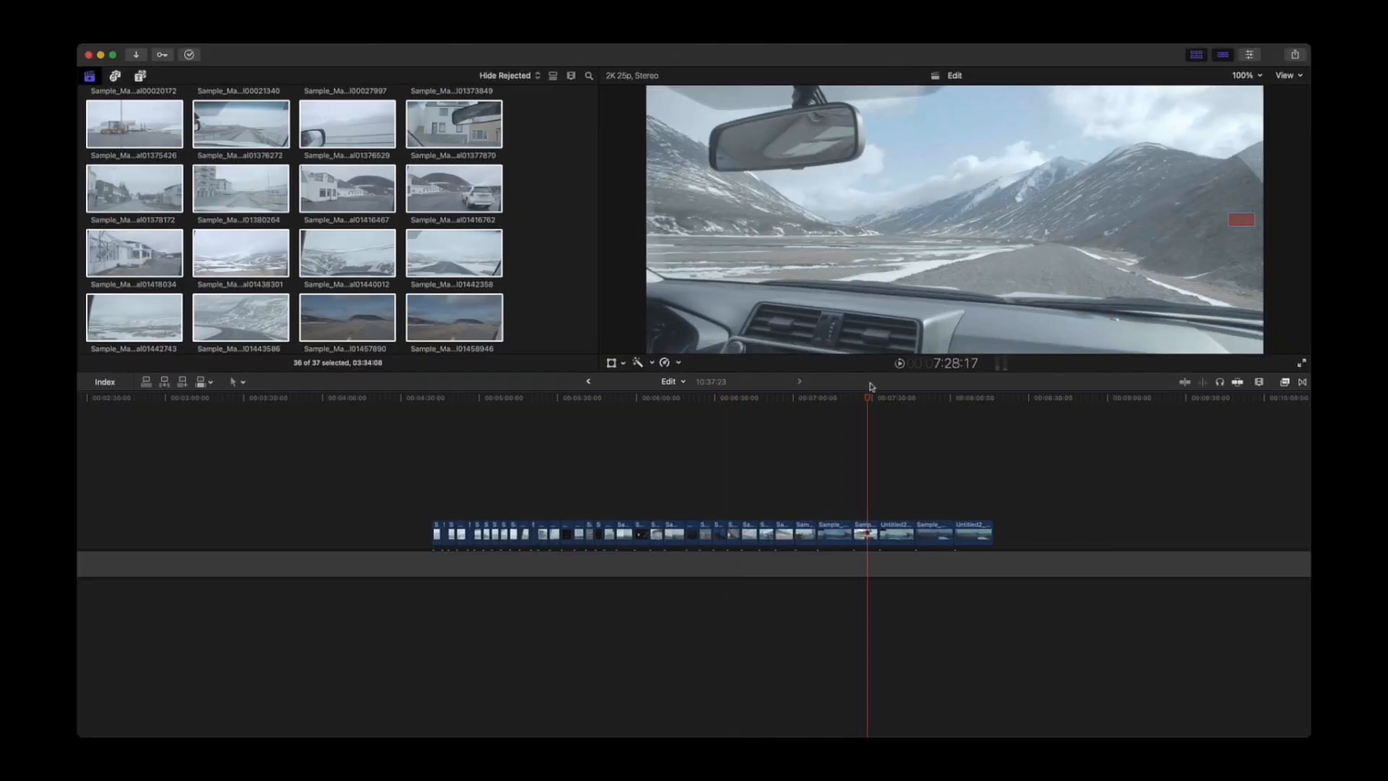
left_click_drag(869, 389, 446, 416)
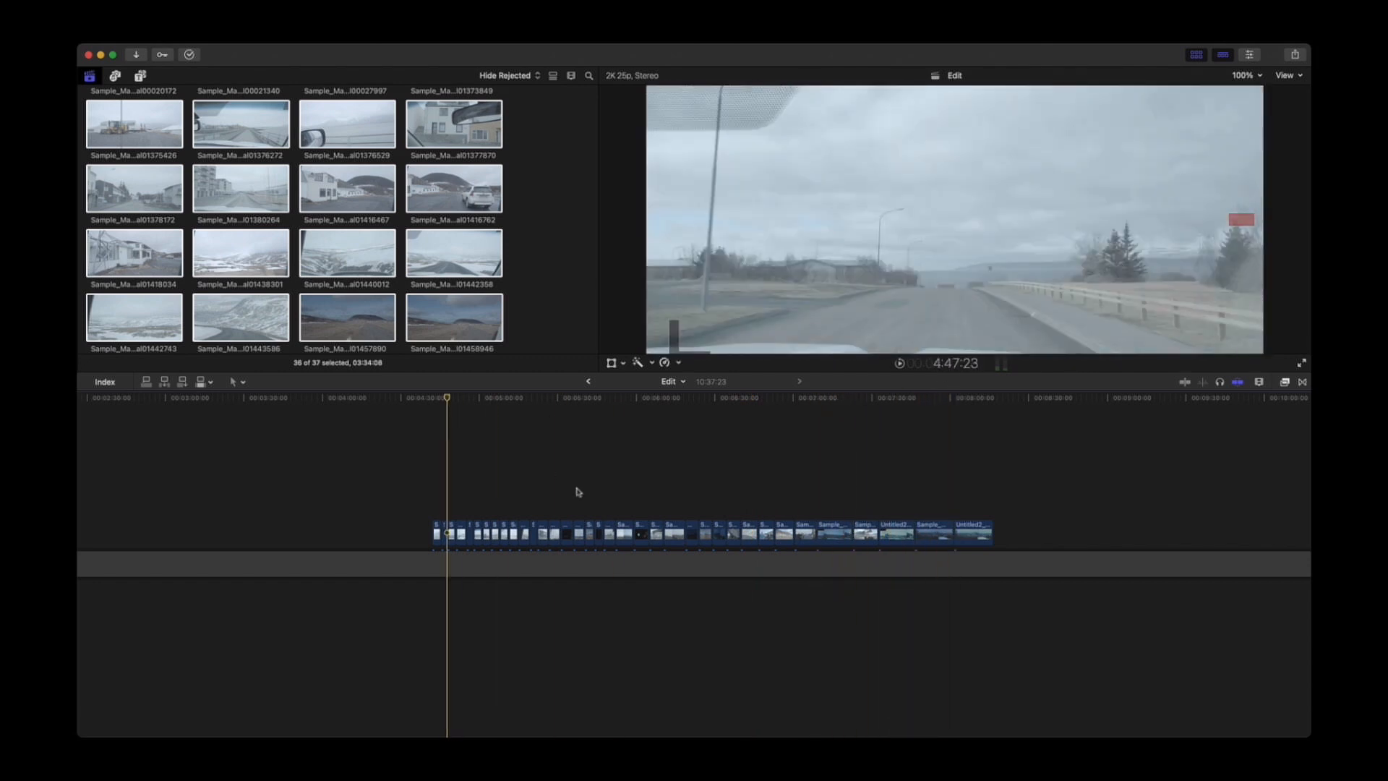
Select all the sample clips in the browser and open the Transcode Media settings for them.
left_click(515, 175)
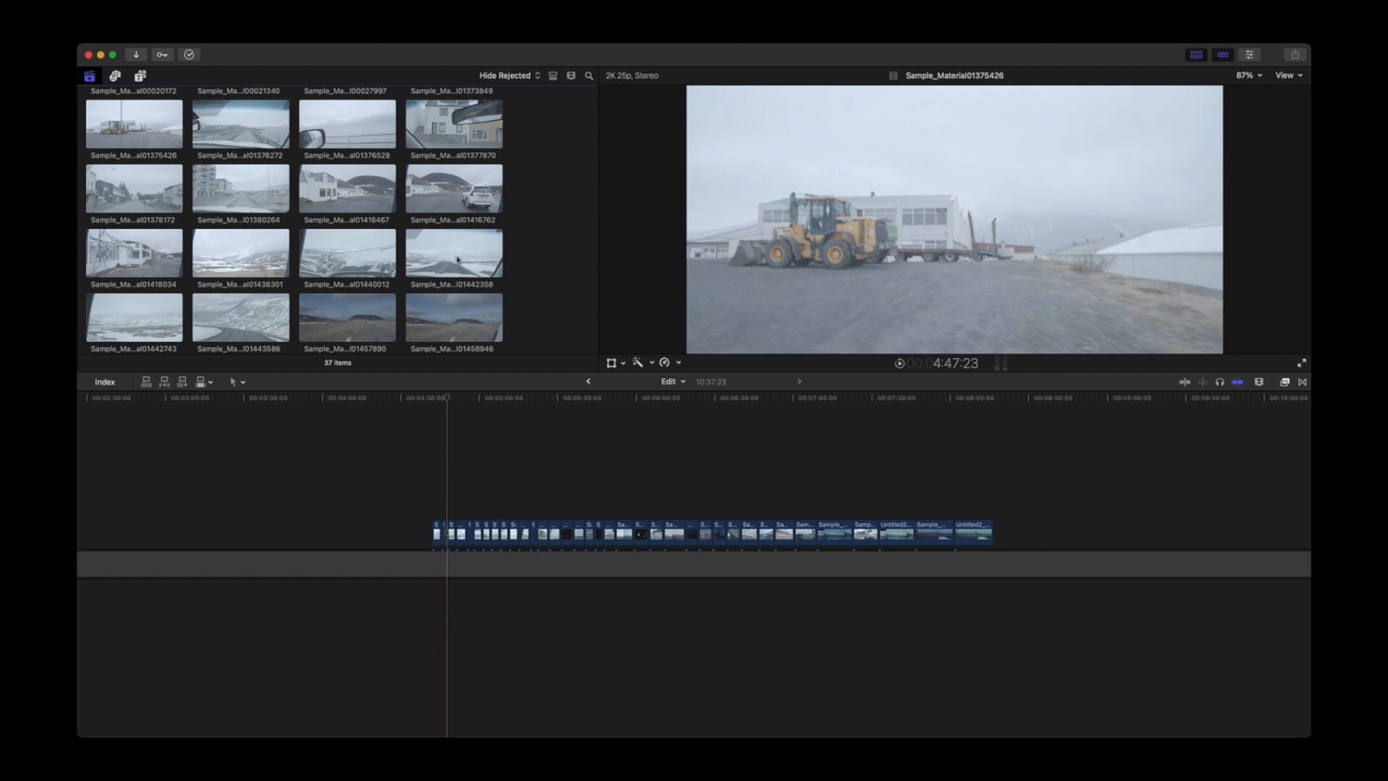
key("super+a")
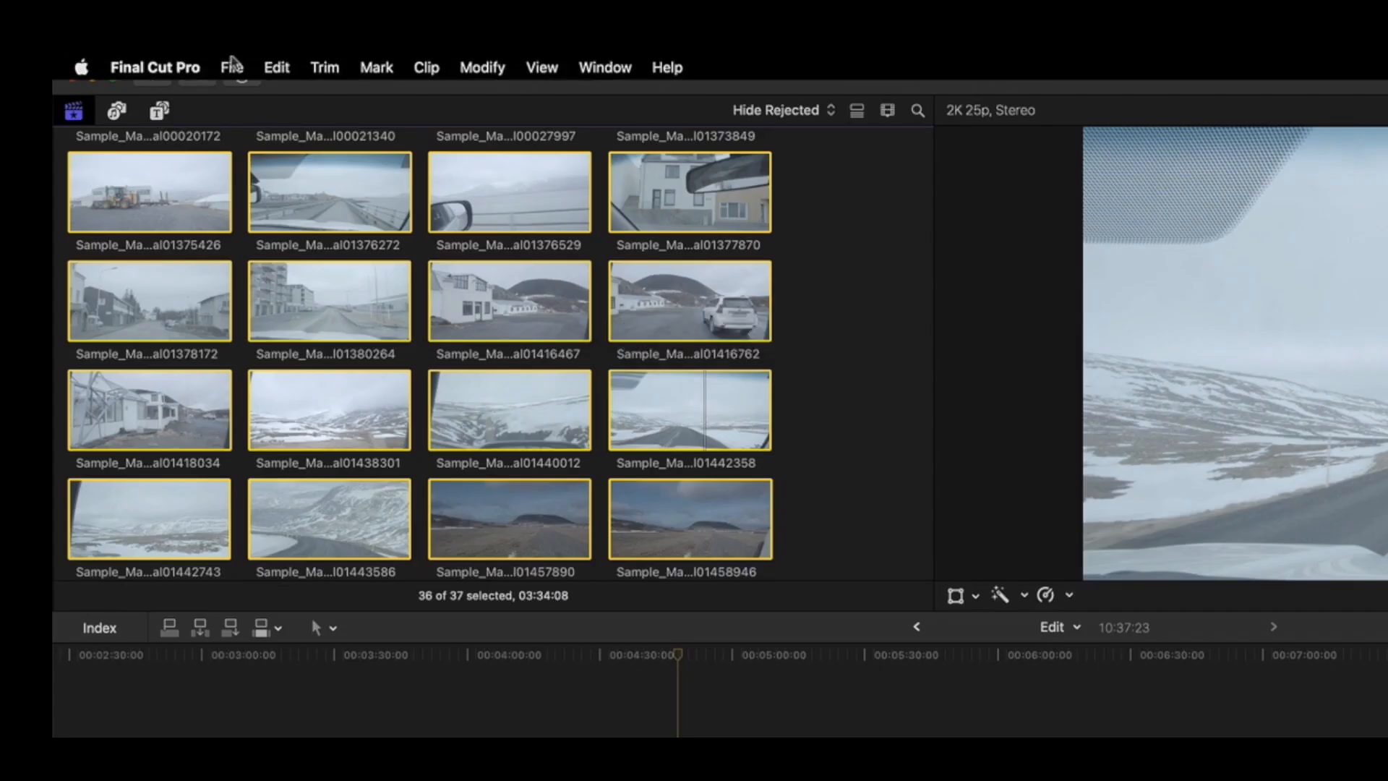
left_click(184, 49)
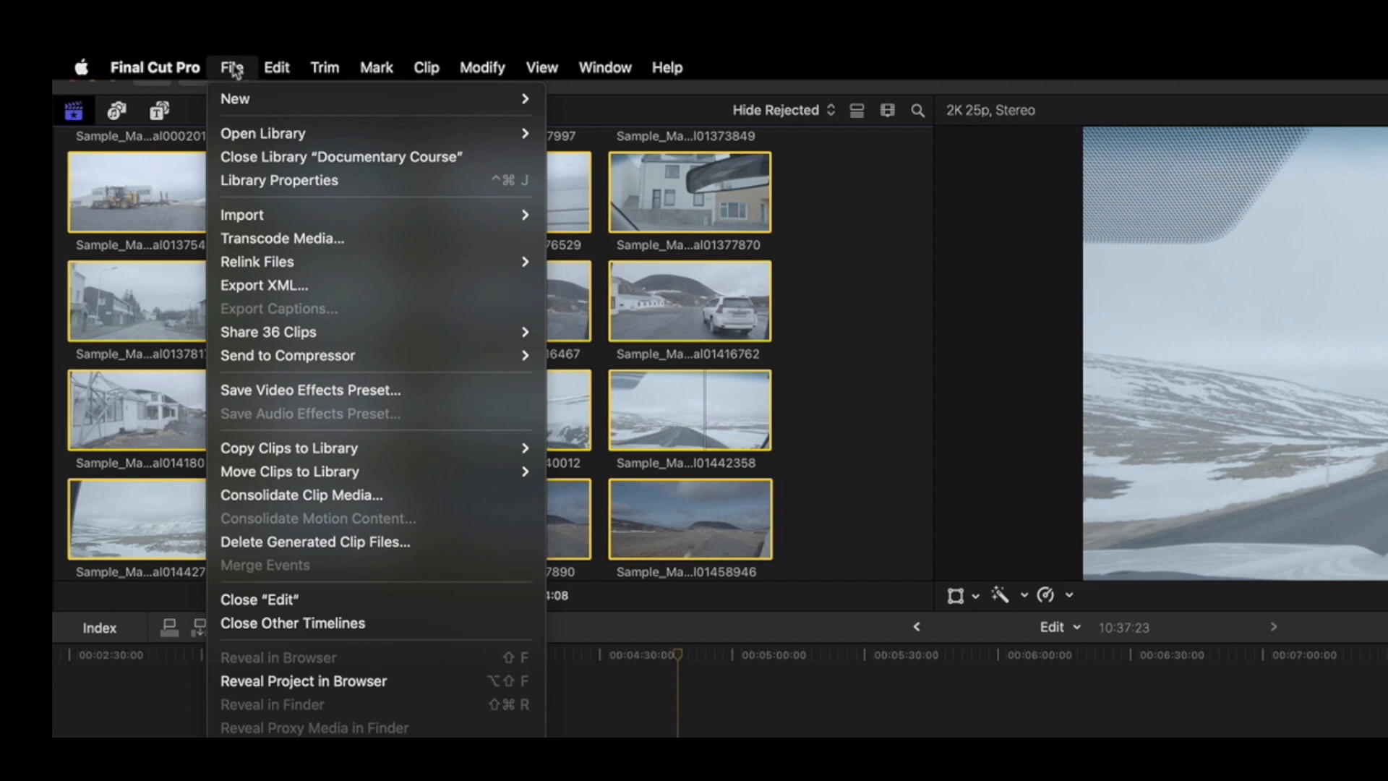
left_click(330, 244)
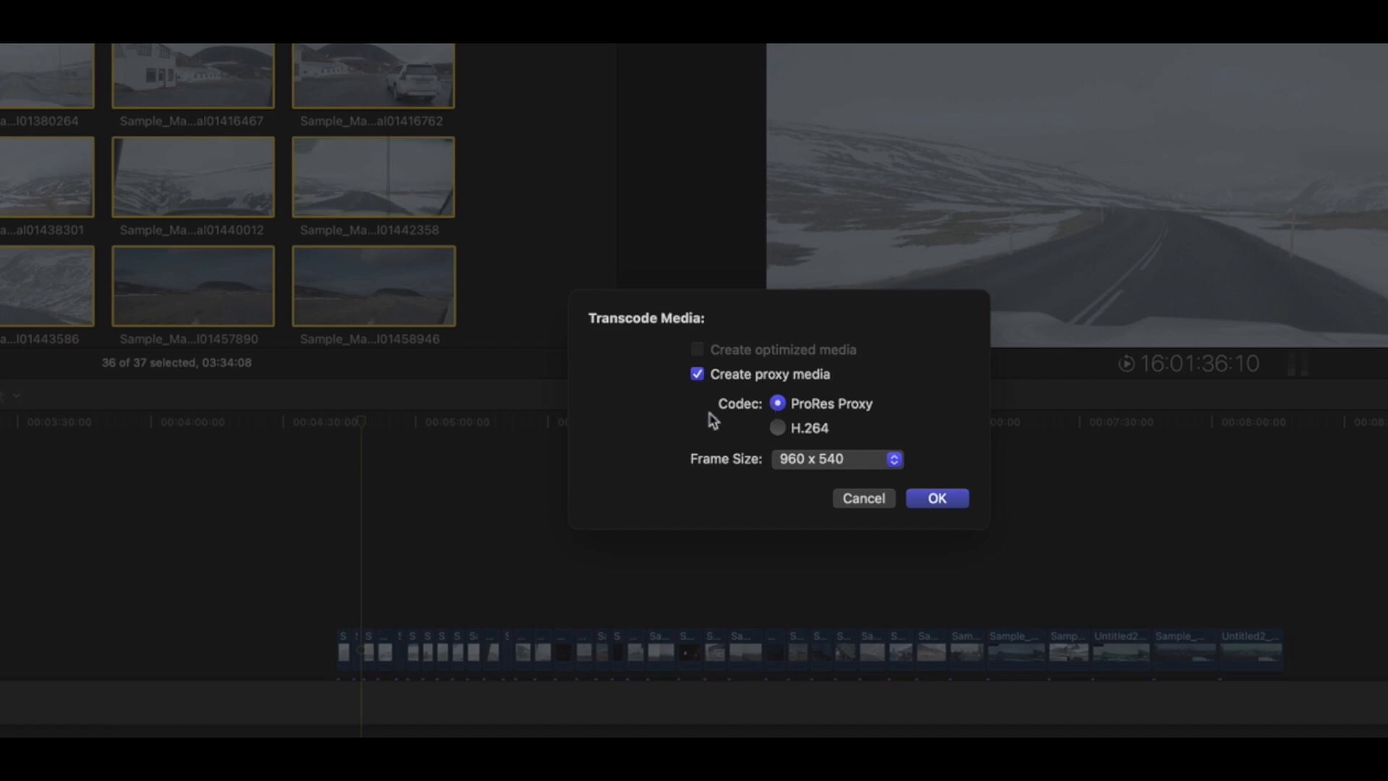
Create proxy media for the selected clips with the ProRes Proxy codec and a 960 x 540 frame size.
left_click(778, 428)
left_click(779, 405)
left_click(867, 462)
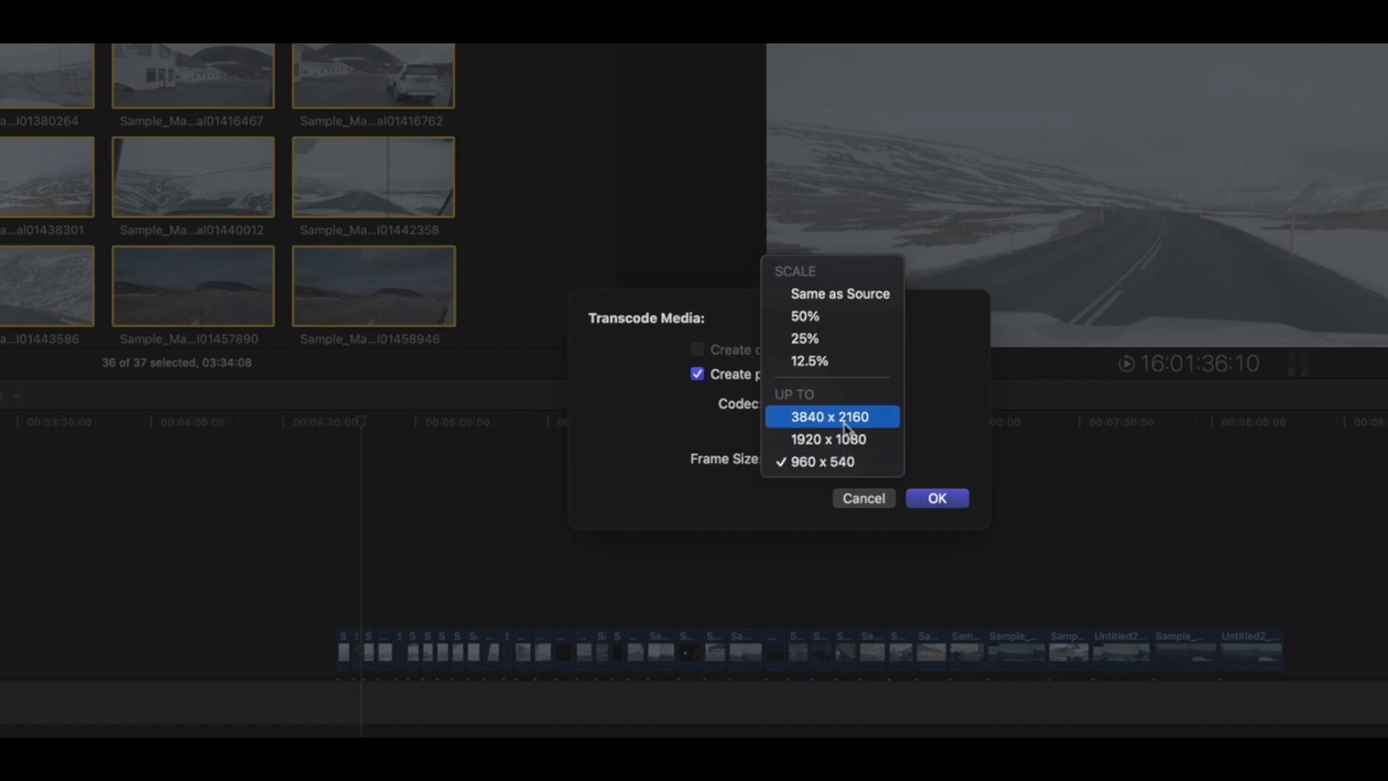
left_click(843, 467)
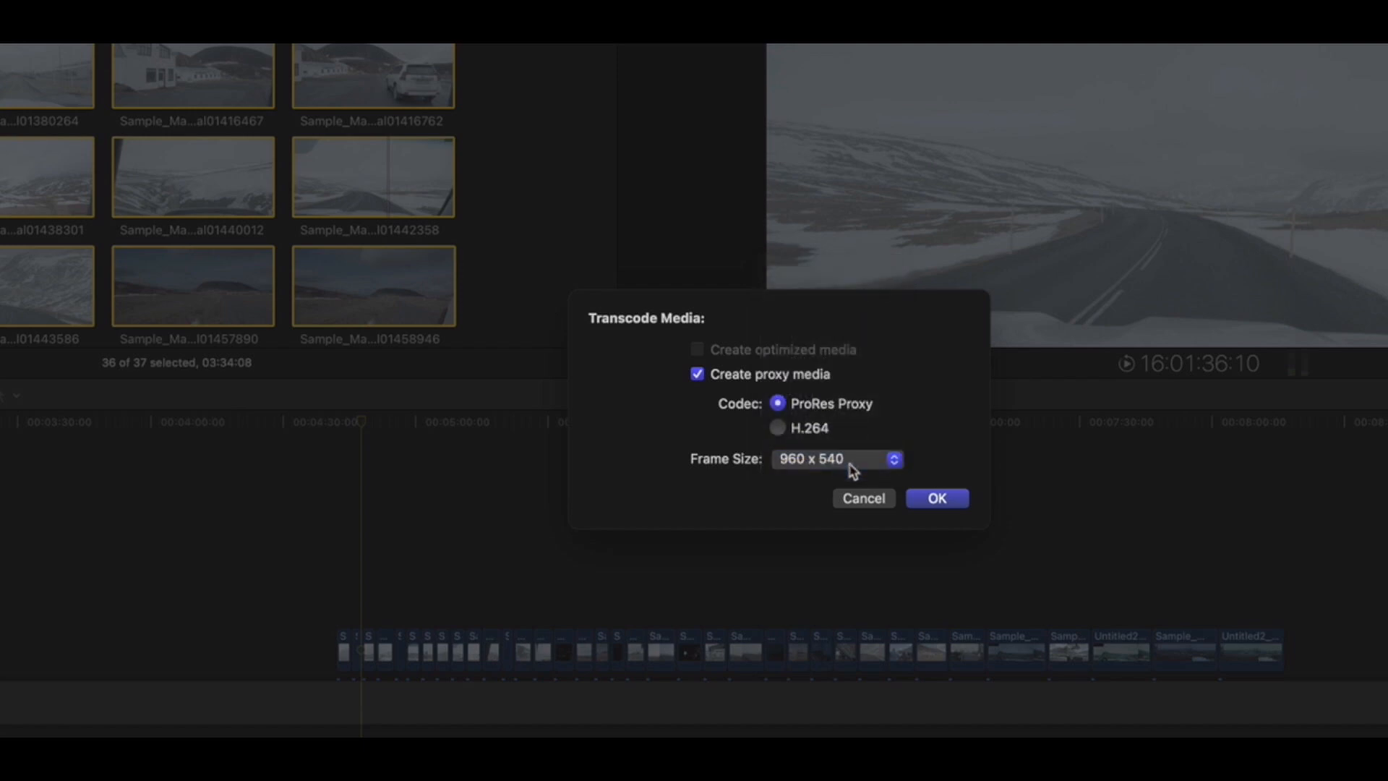
left_click(937, 499)
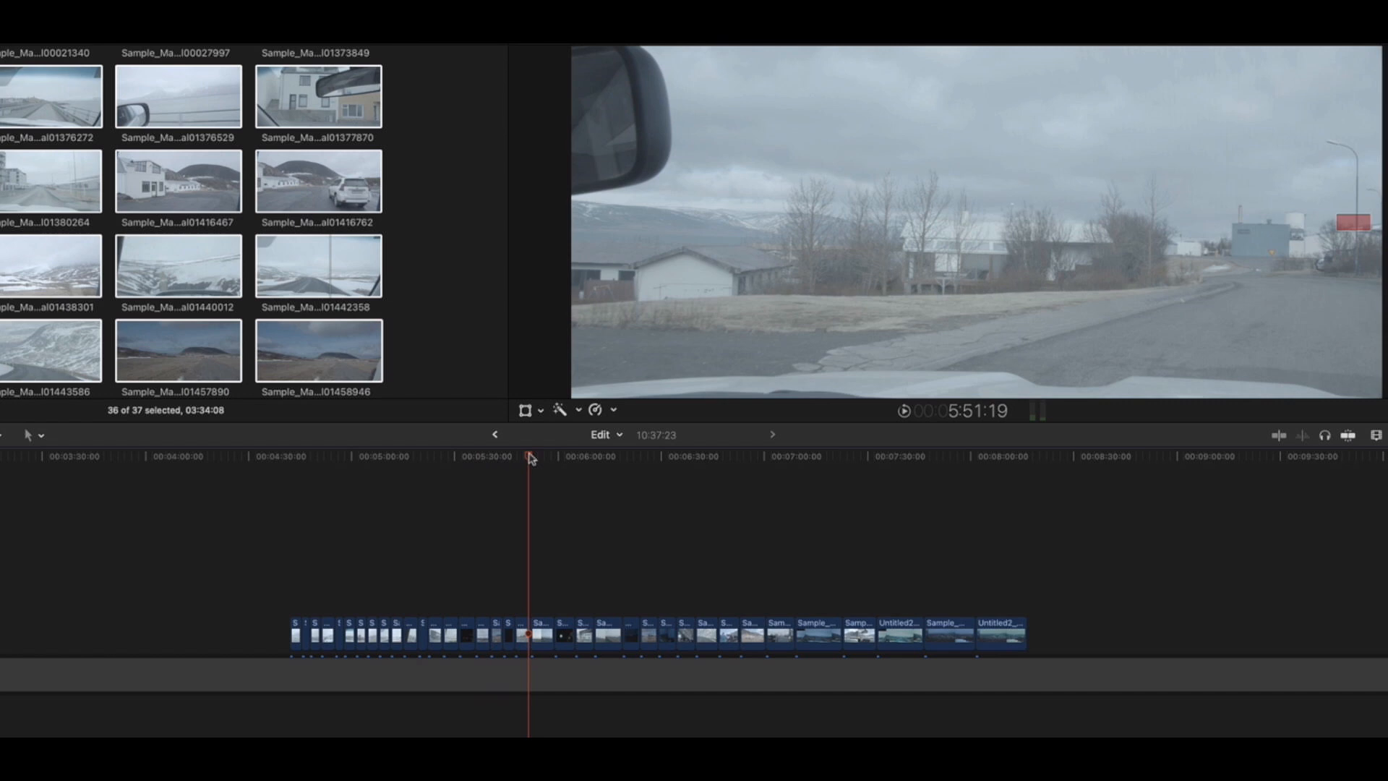
Isolate the road clip at about 5:52 by shifting the clips before it earlier and those after it later, and turn snapping on.
left_click_drag(521, 610, 302, 644)
left_click_drag(517, 612, 254, 647)
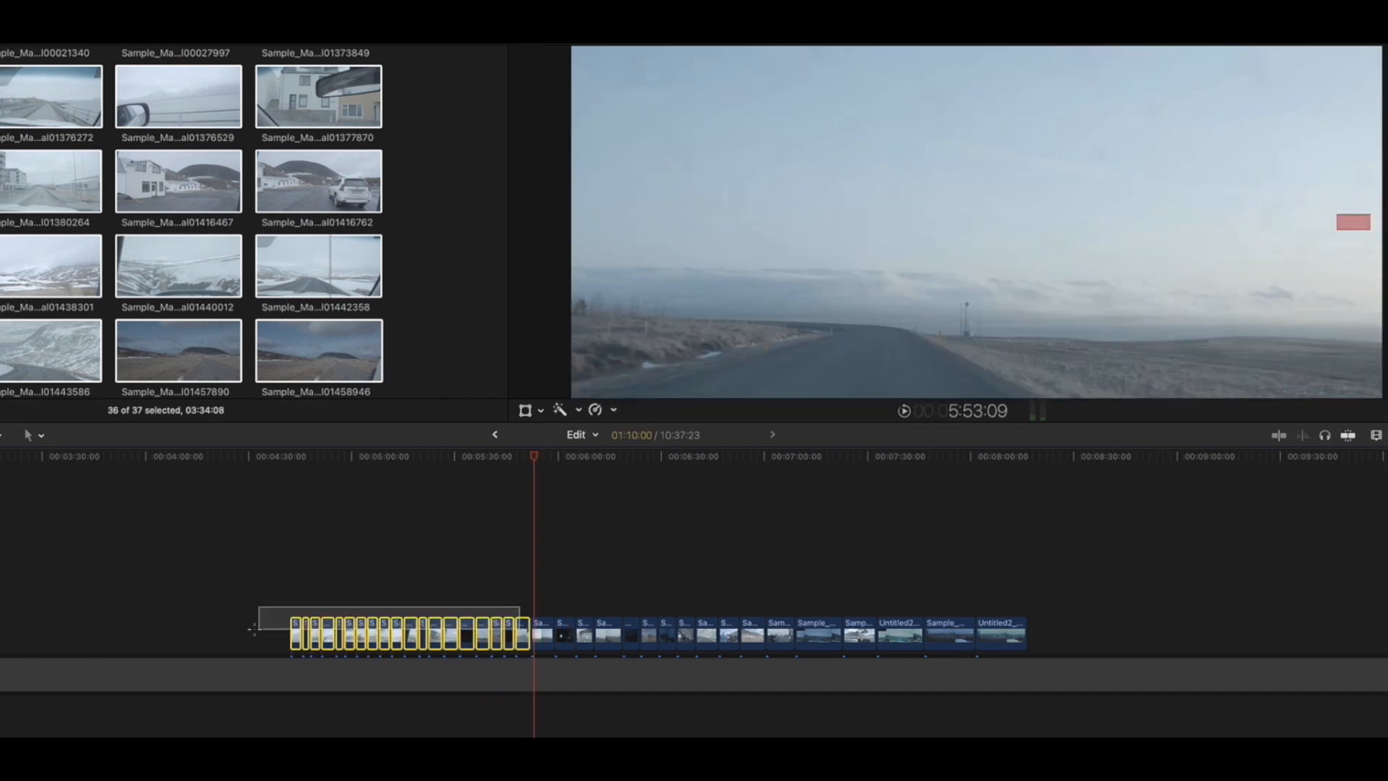
left_click_drag(504, 667, 1050, 690)
left_click(557, 628)
key("n")
Preview the isolated road clip around 5:52 and switch the viewer's media playback to Proxy Only.
left_click_drag(484, 521, 474, 522)
key("space")
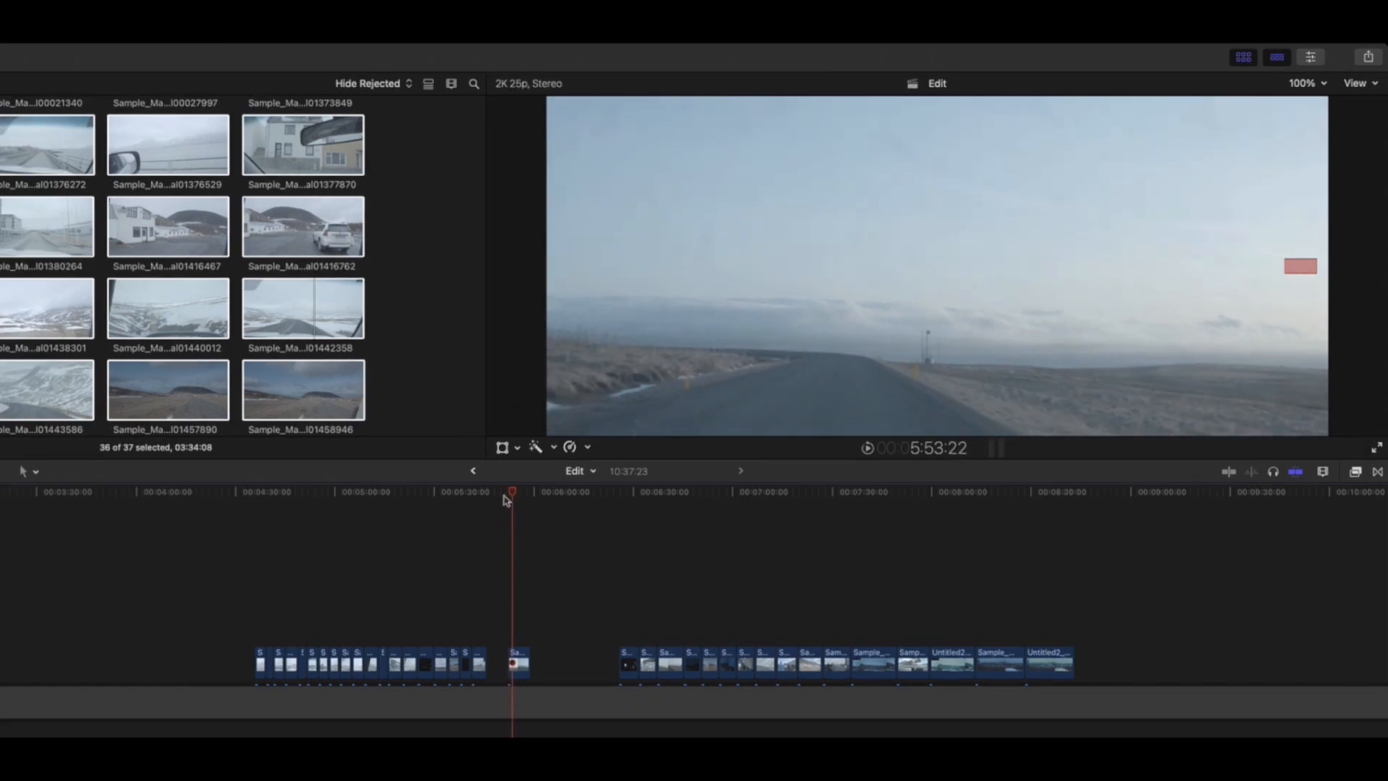
left_click_drag(504, 498, 516, 511)
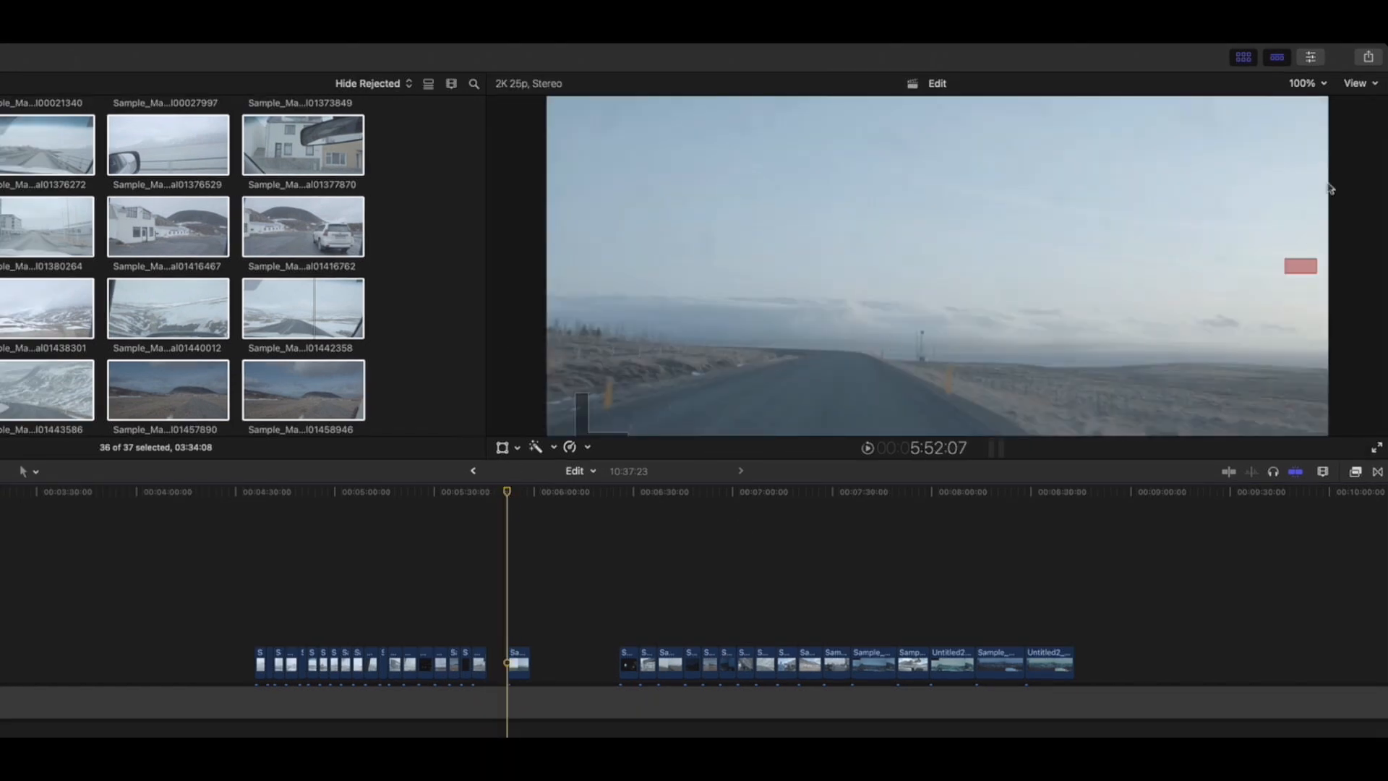
left_click(1364, 86)
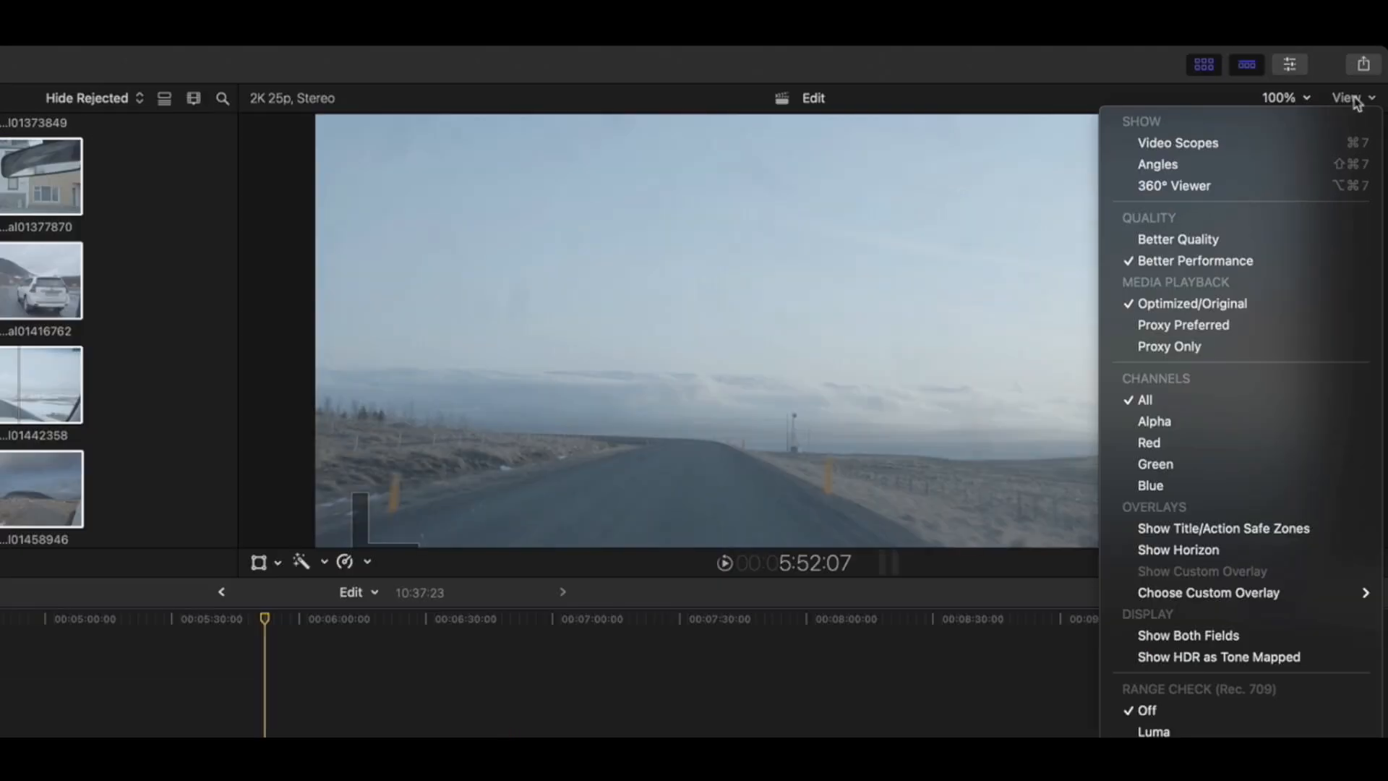
left_click(1217, 352)
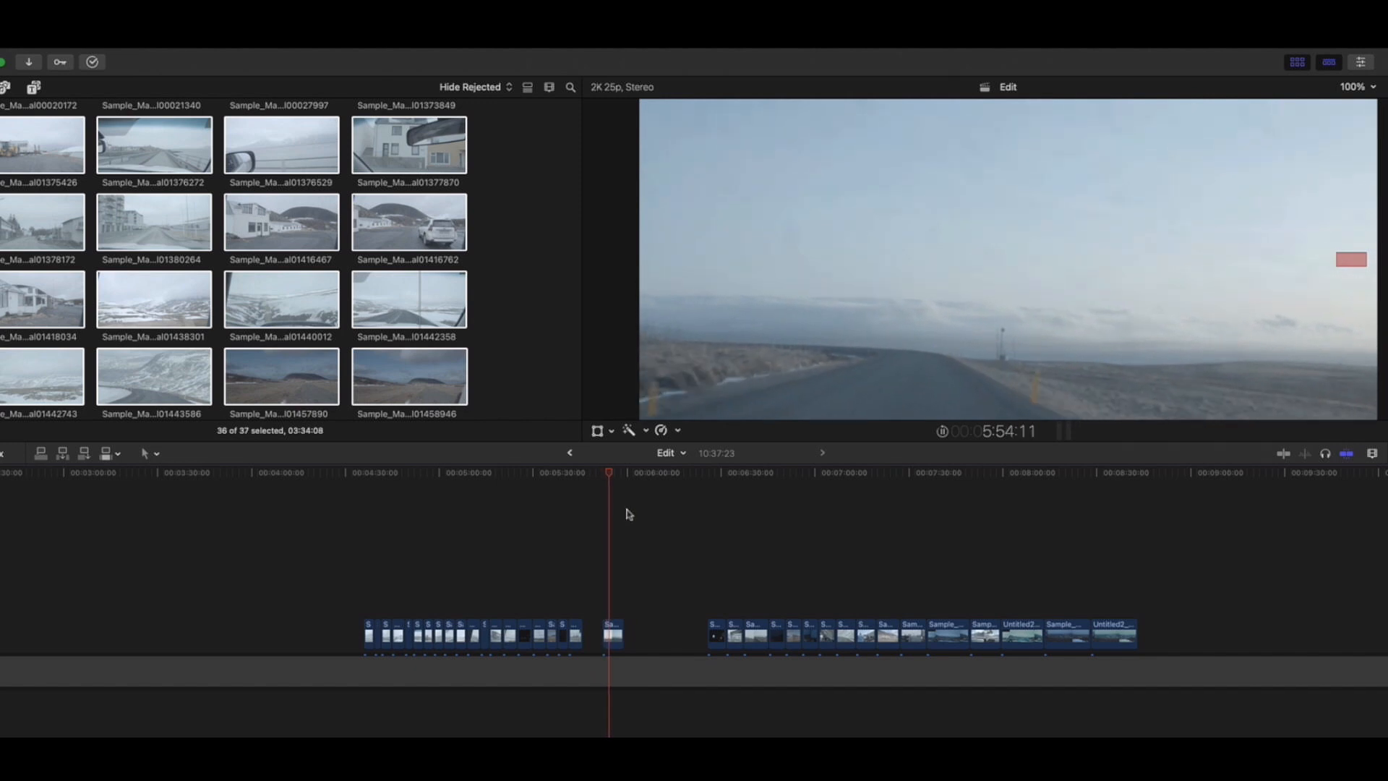
Play and scrub through several clips between about 4:55 and 5:52 to examine the proxy playback.
left_click(518, 473)
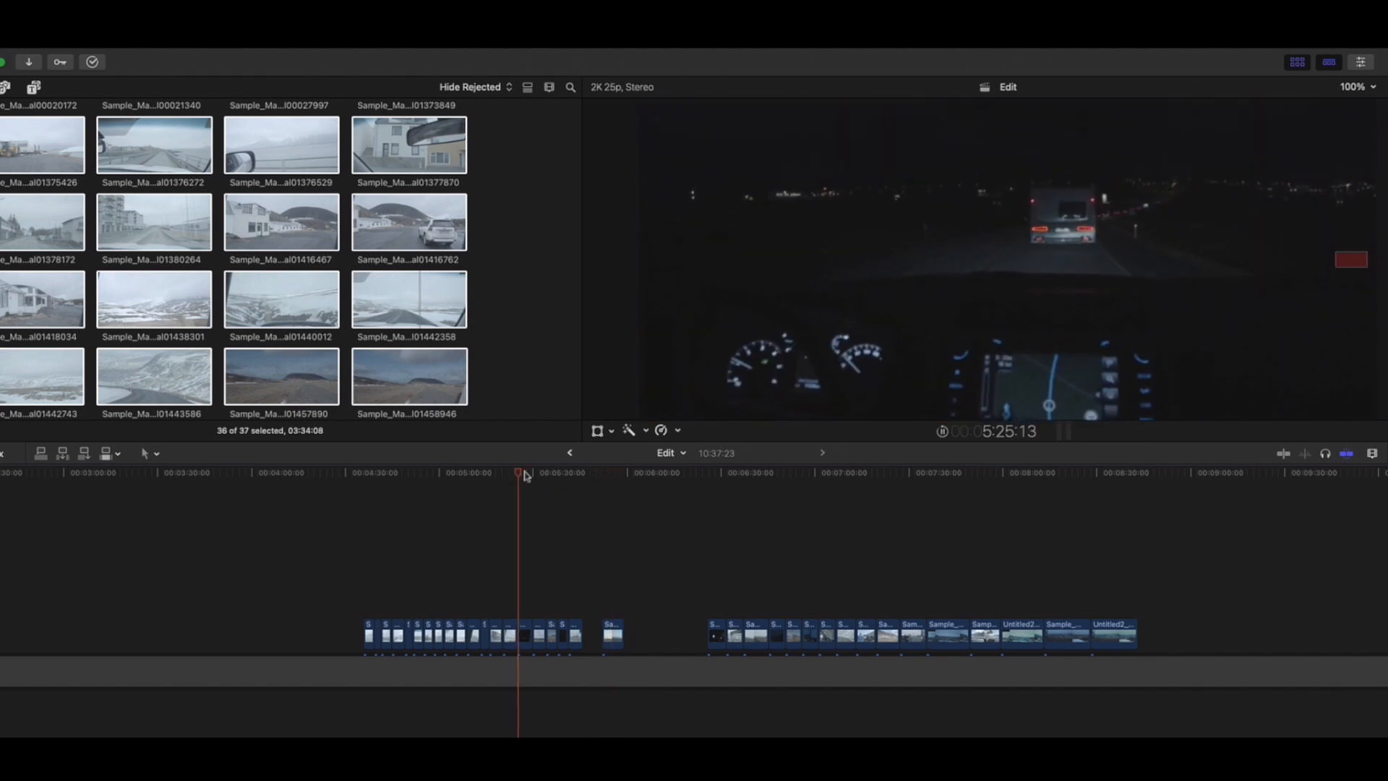
left_click(481, 473)
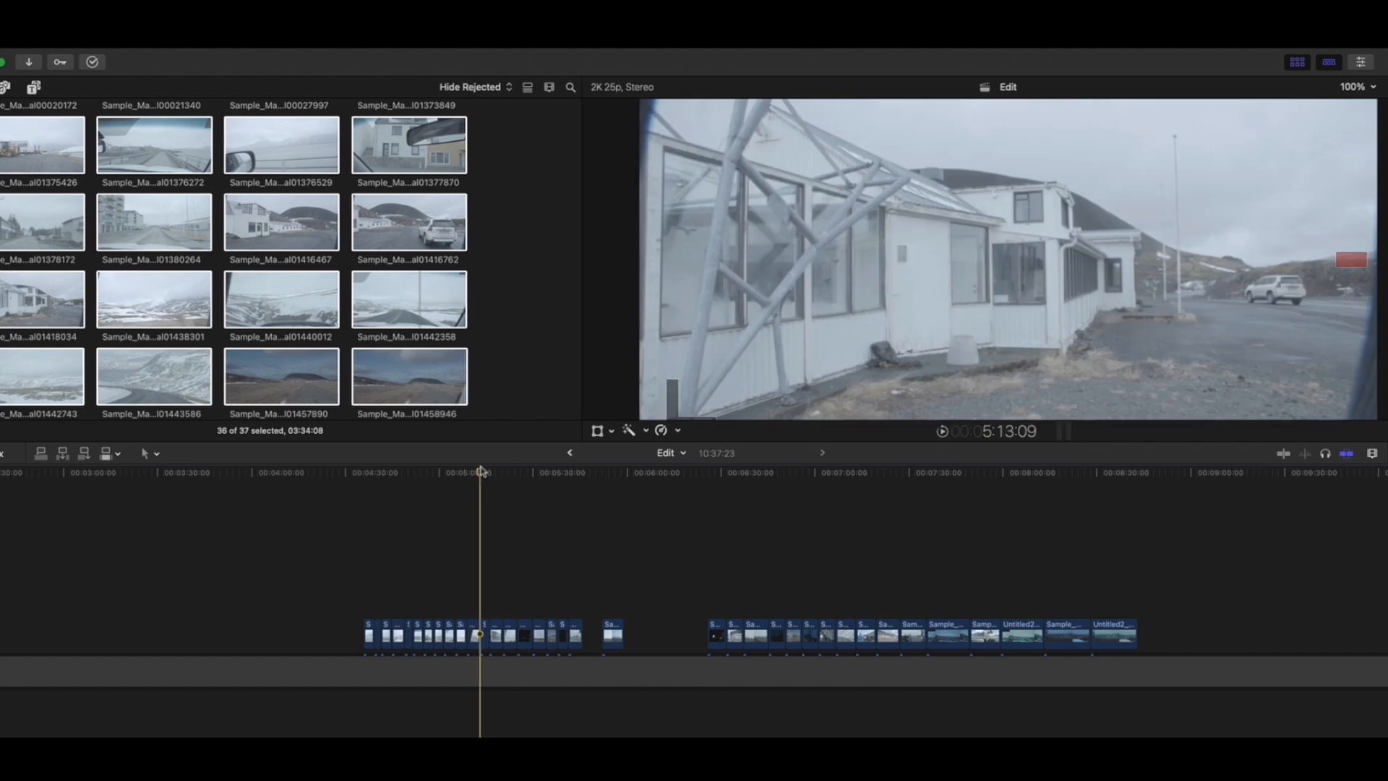
left_click(425, 474)
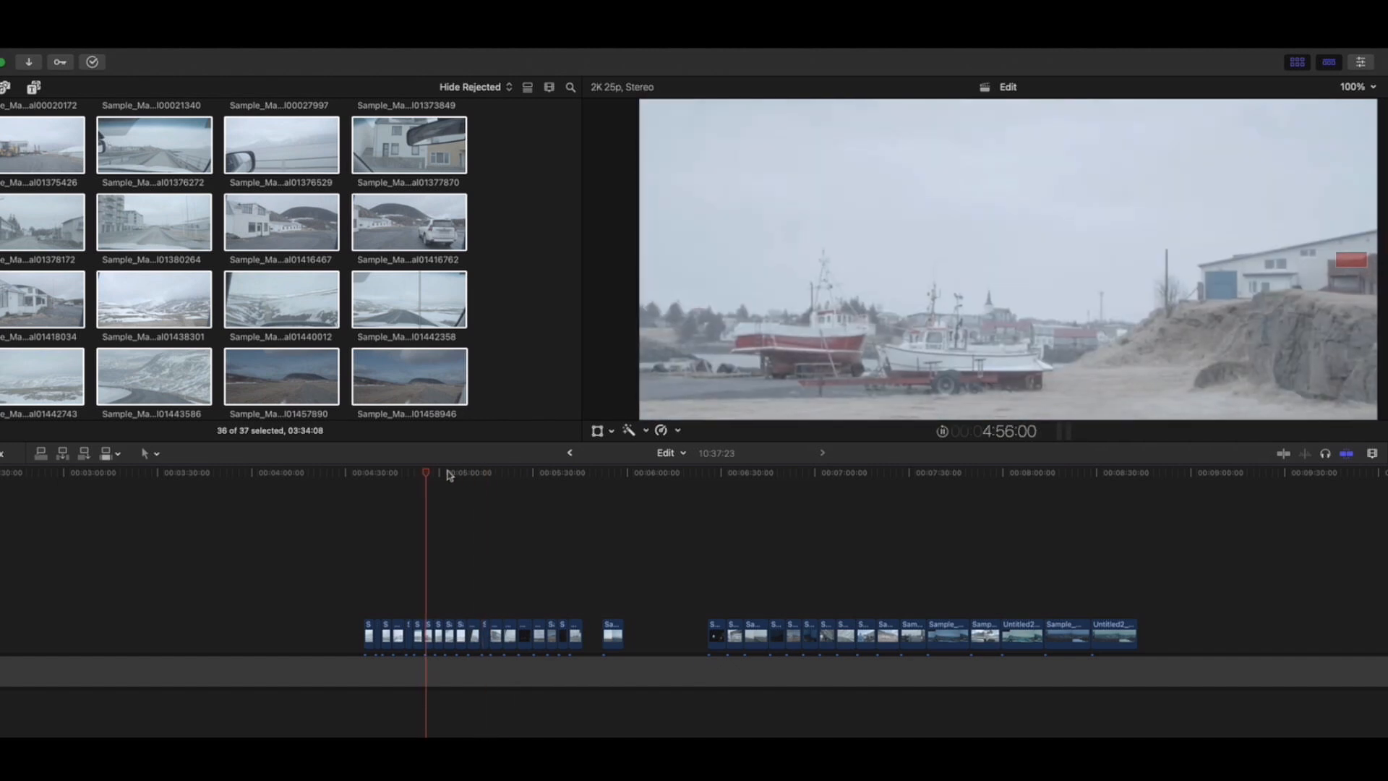
left_click(481, 474)
left_click_drag(482, 474, 601, 473)
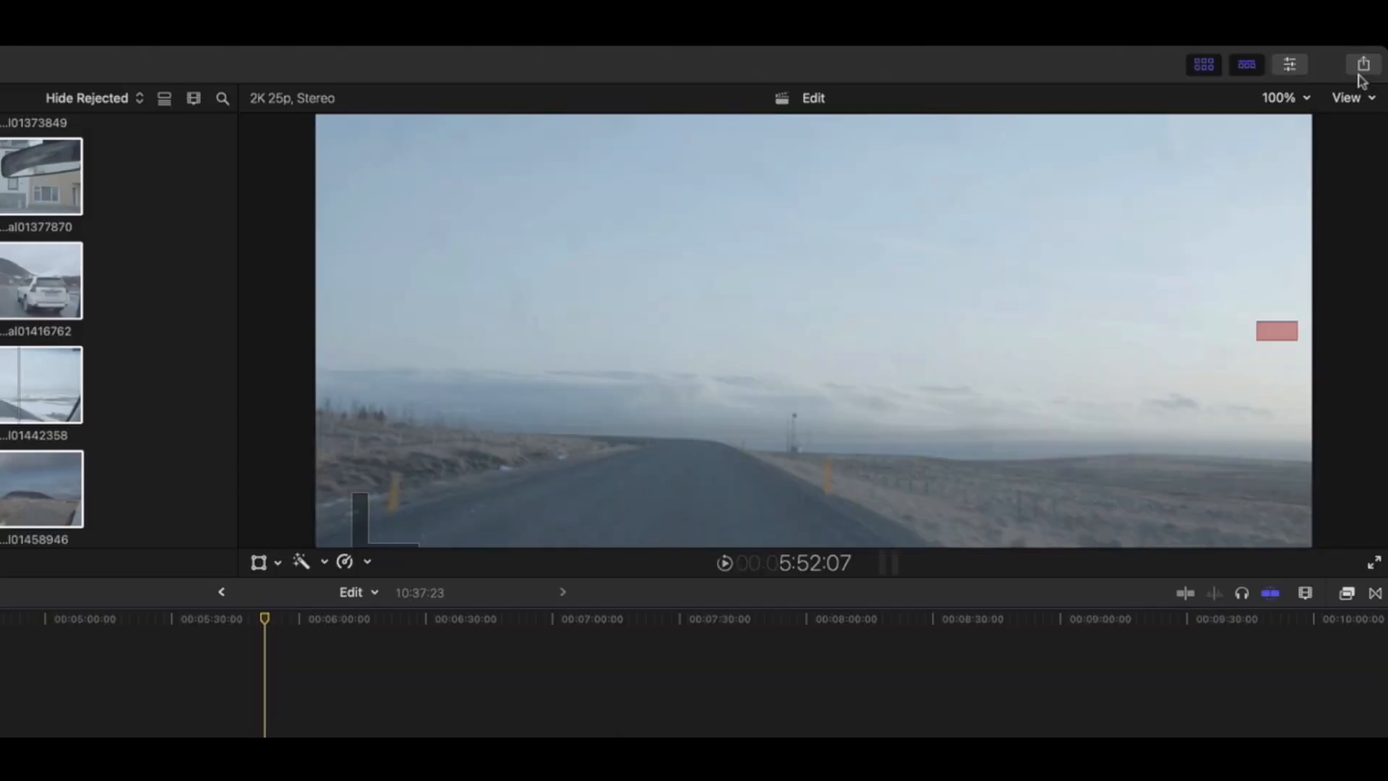
Set the viewer's media playback to Optimized/Original.
left_click(1349, 98)
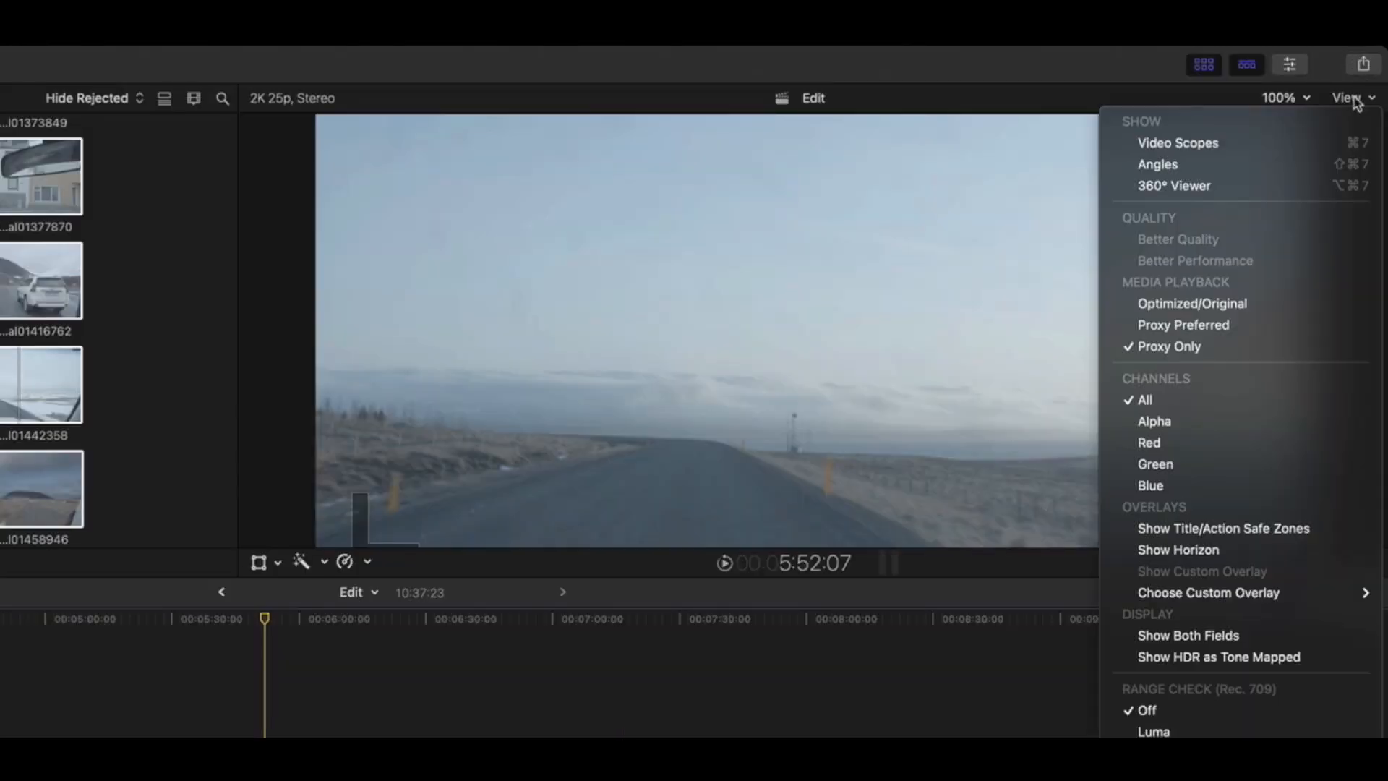
left_click(1233, 303)
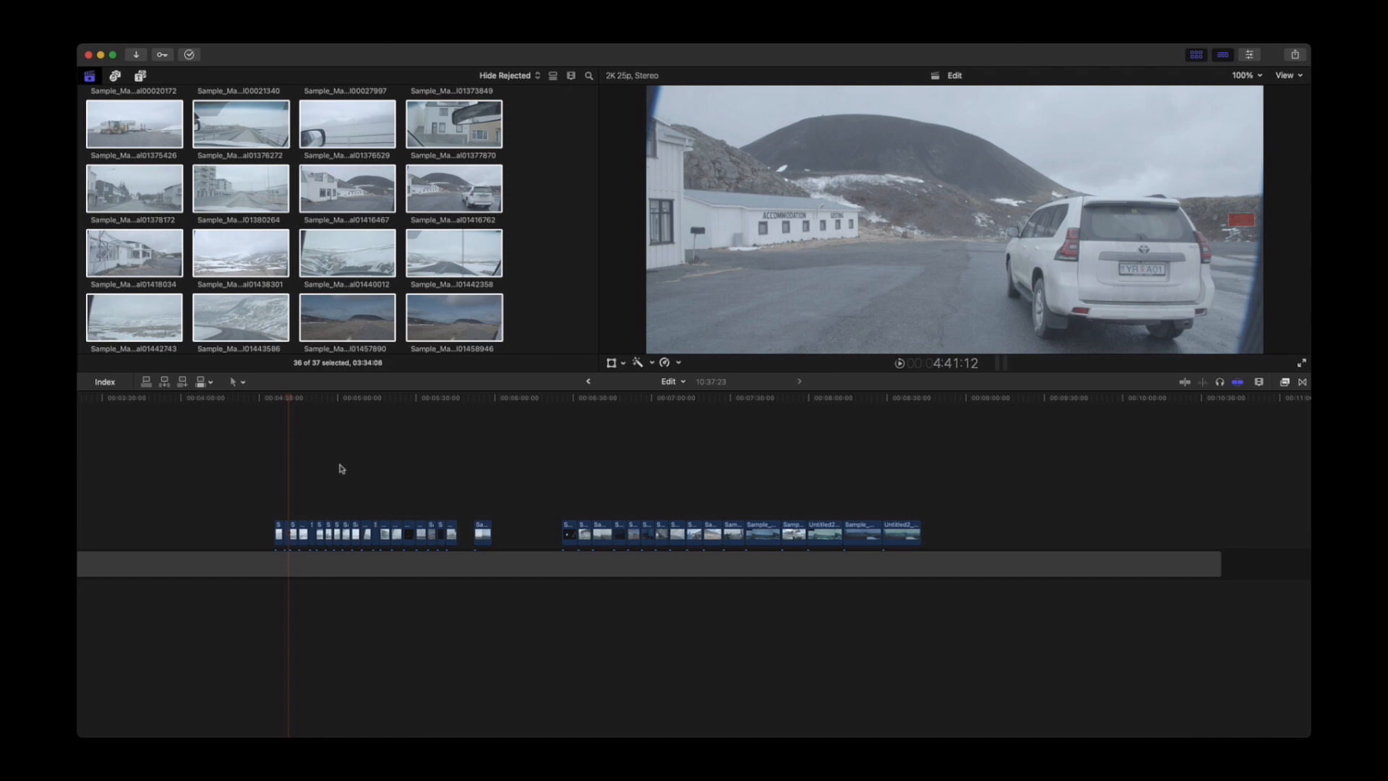
Clear the clip selection and hide the browser to give the viewer and timeline more room.
scroll(347, 434, "left", 5)
left_click(400, 398)
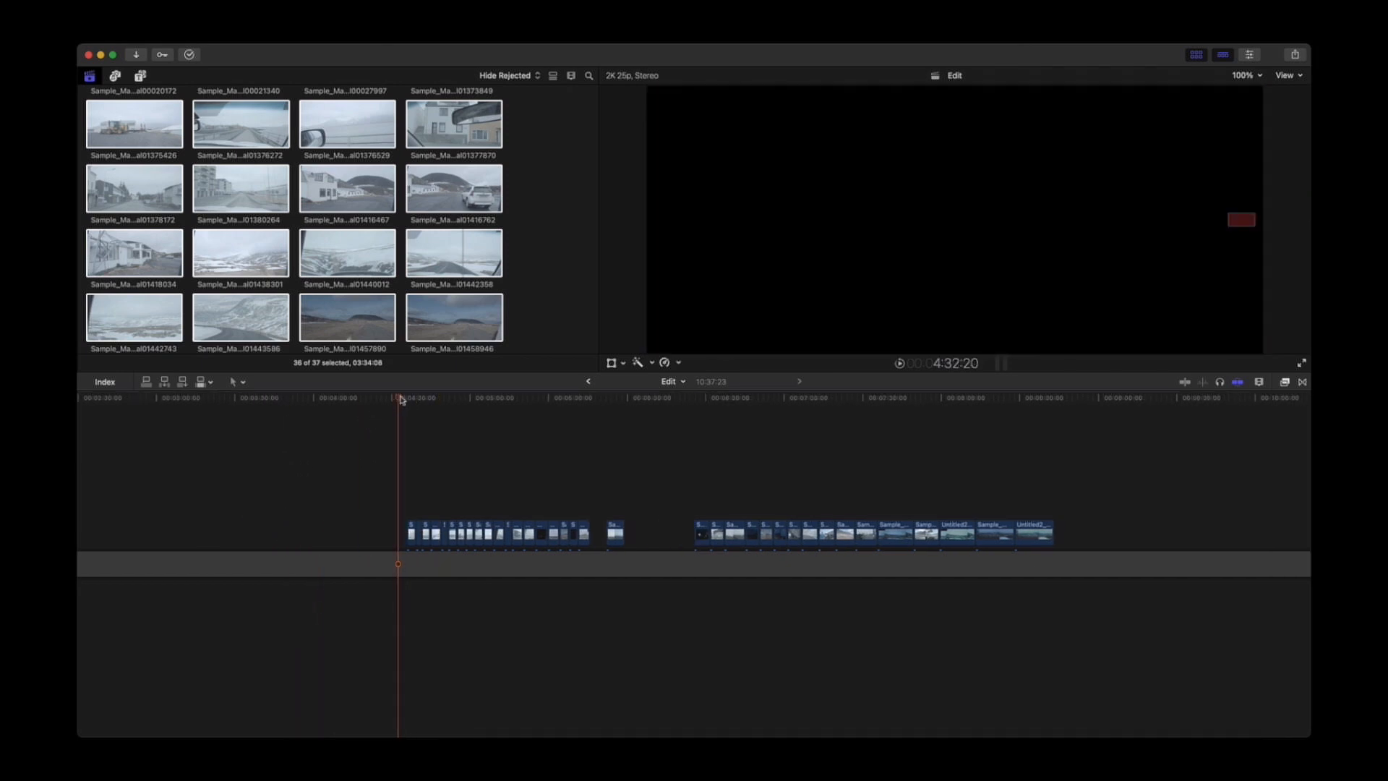
left_click(534, 142)
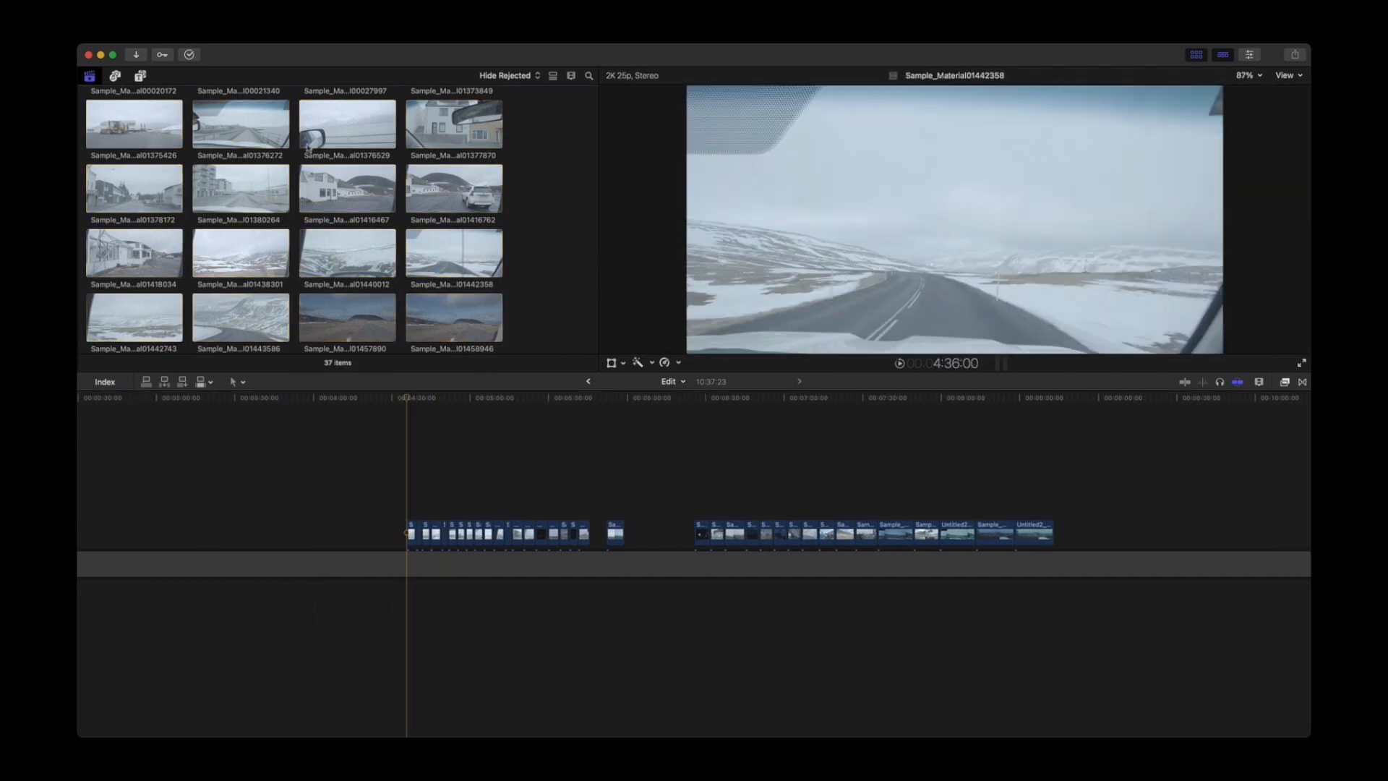
left_click(409, 448)
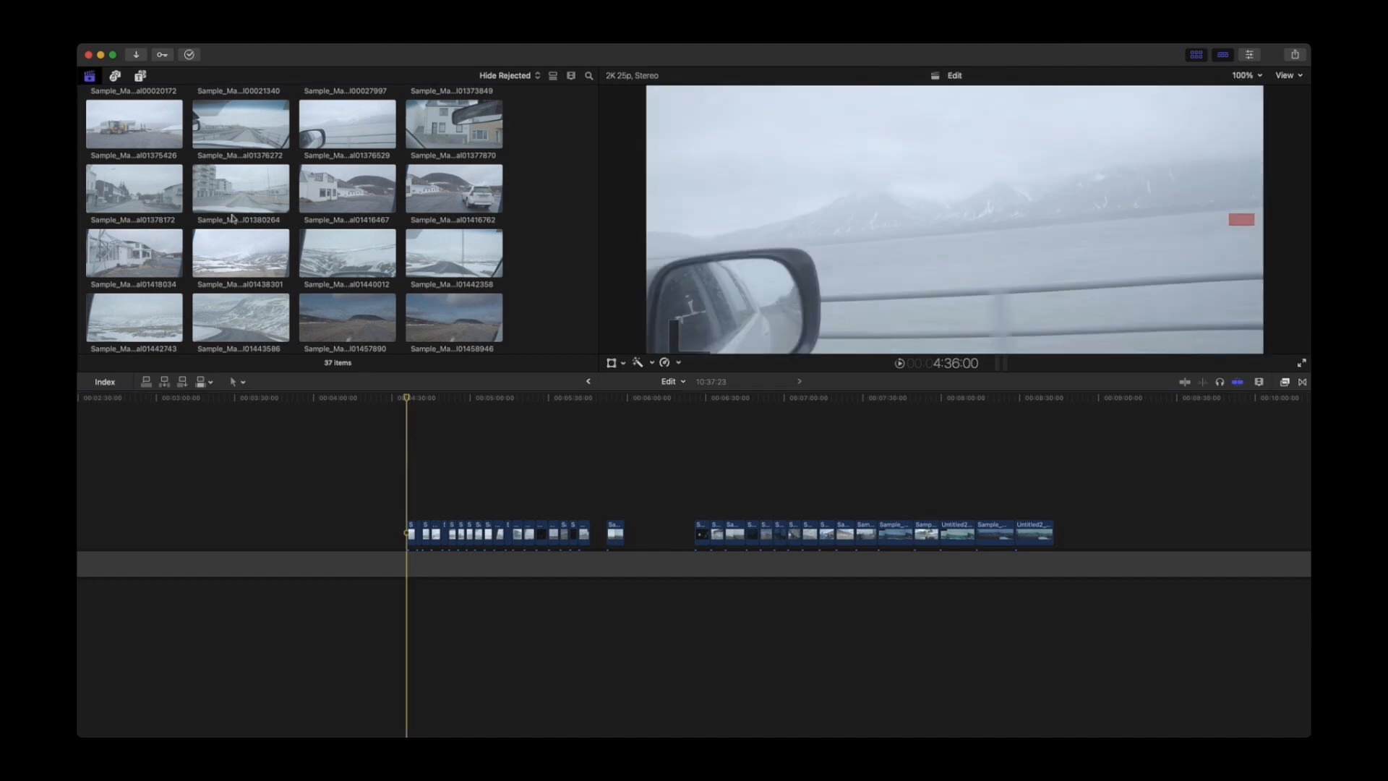
scroll(231, 214, "up", 5)
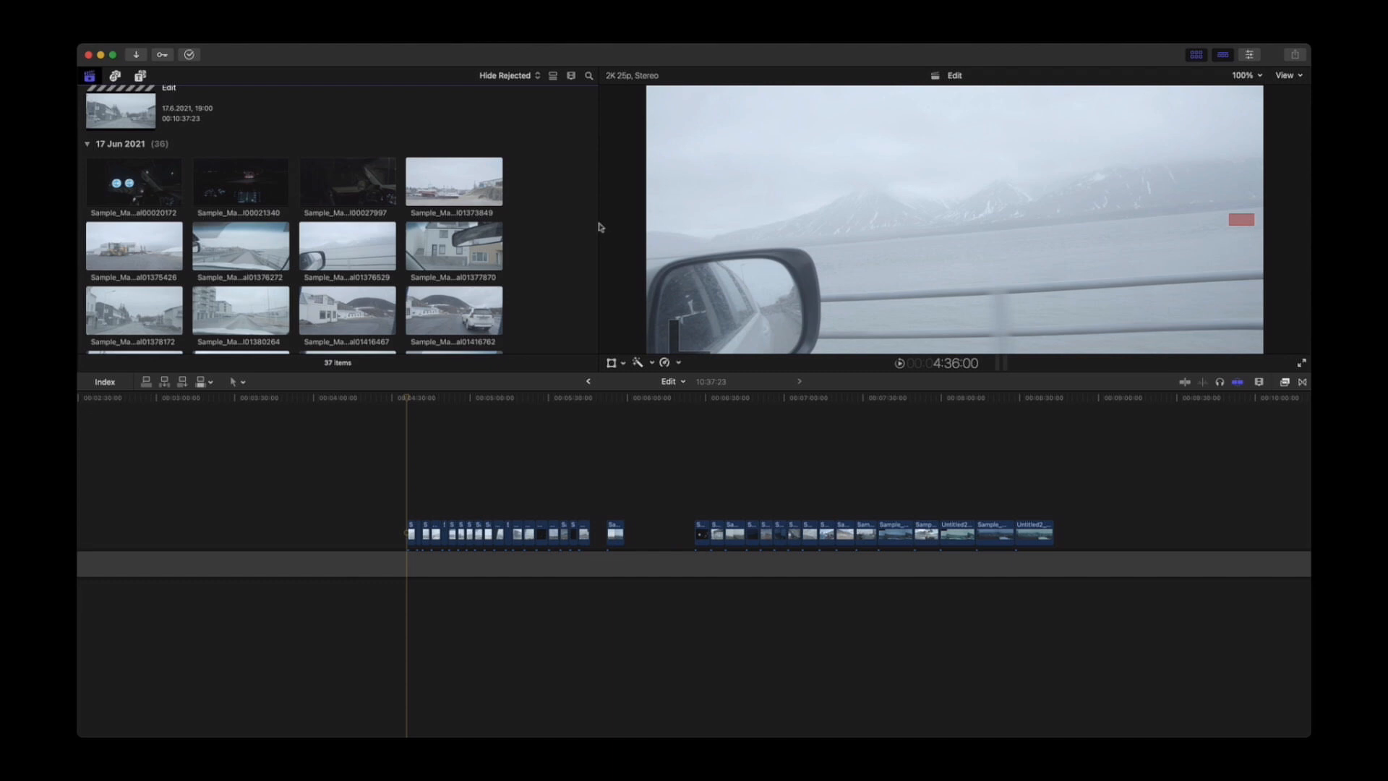
left_click(1197, 54)
Preview the first clip of the group, Sample_Material01376529, and move it earlier to about 4:28 on the timeline.
left_click_drag(521, 398, 571, 402)
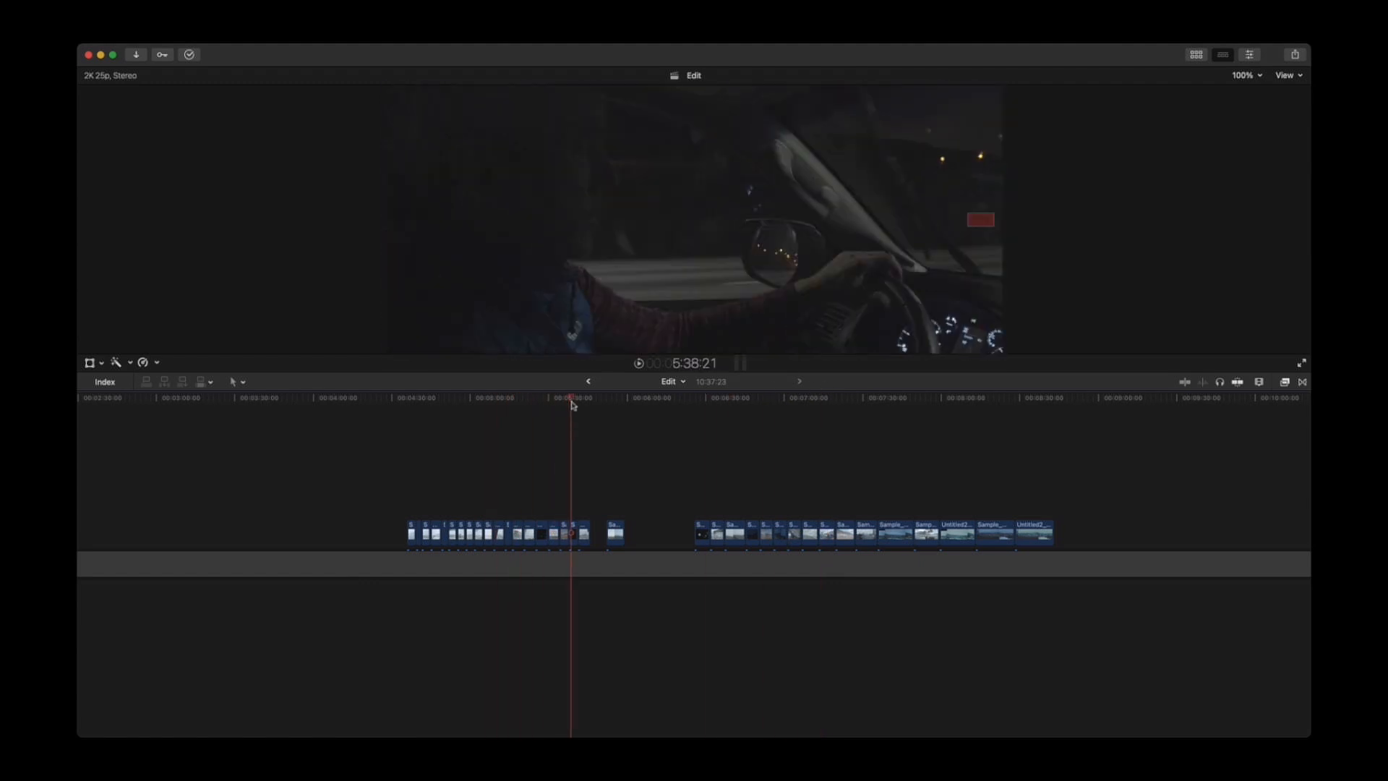
left_click(520, 439)
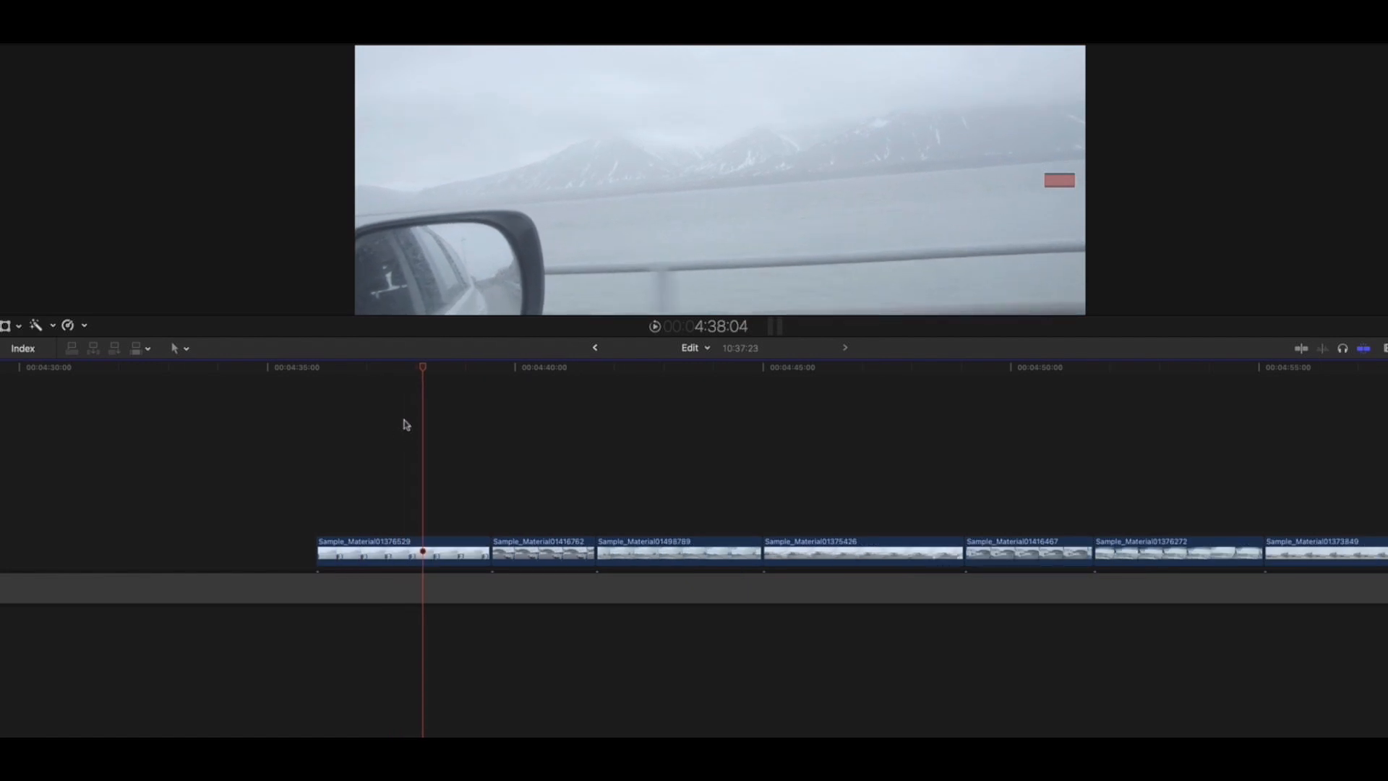
key("super+minus")
key("super+minus")
left_click_drag(424, 375, 394, 374)
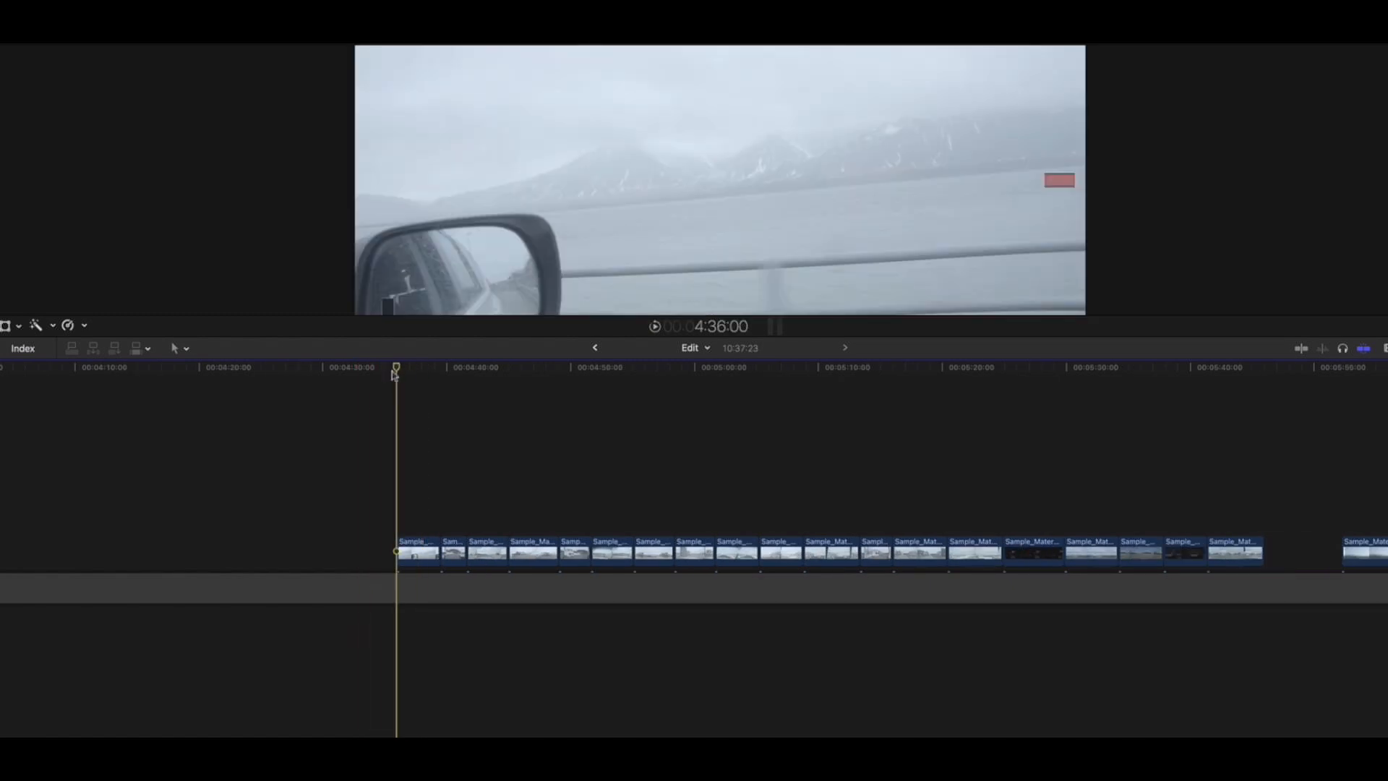
key("space")
left_click(432, 550)
left_click_drag(432, 550, 357, 554)
Preview the next two clips and move Sample_Material01416762 to about 4:33 and Sample_Material01498789 to about 4:17.
key("space")
left_click_drag(456, 555, 375, 554)
left_click(468, 368)
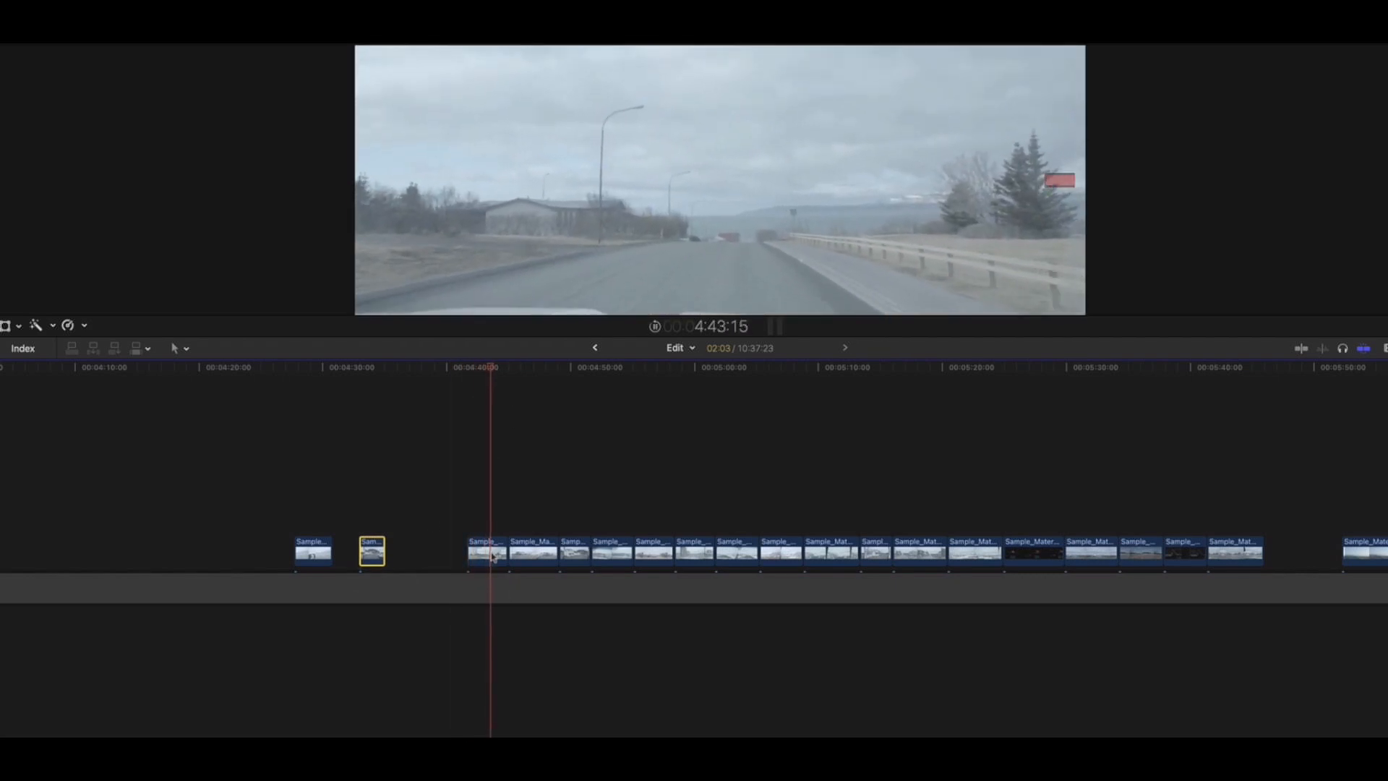
left_click_drag(492, 557, 183, 554)
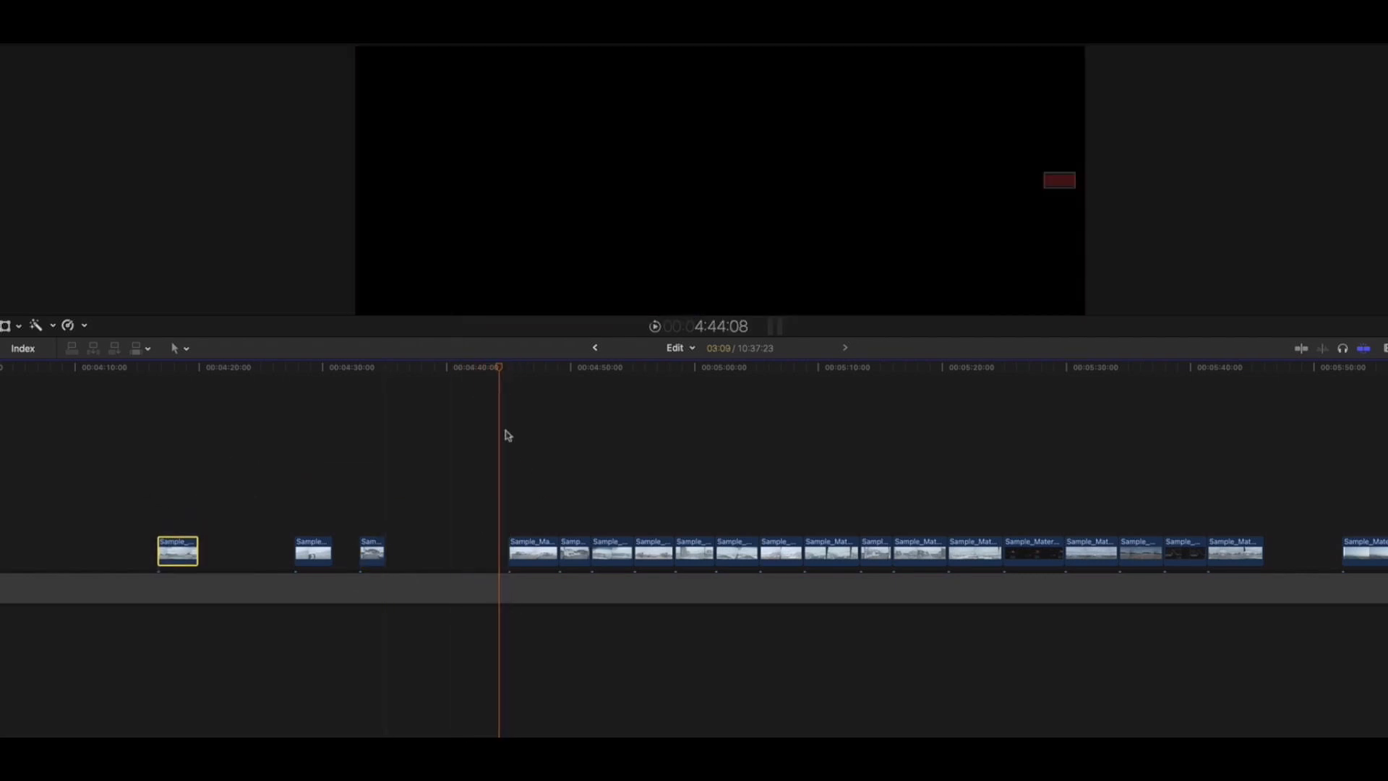
Stack Sample_Material01375426 above the clip at about 4:17, and stack the accommodation building clip Sample_Material01416467 above the clip at about 4:33.
key("space")
left_click_drag(531, 556, 181, 518)
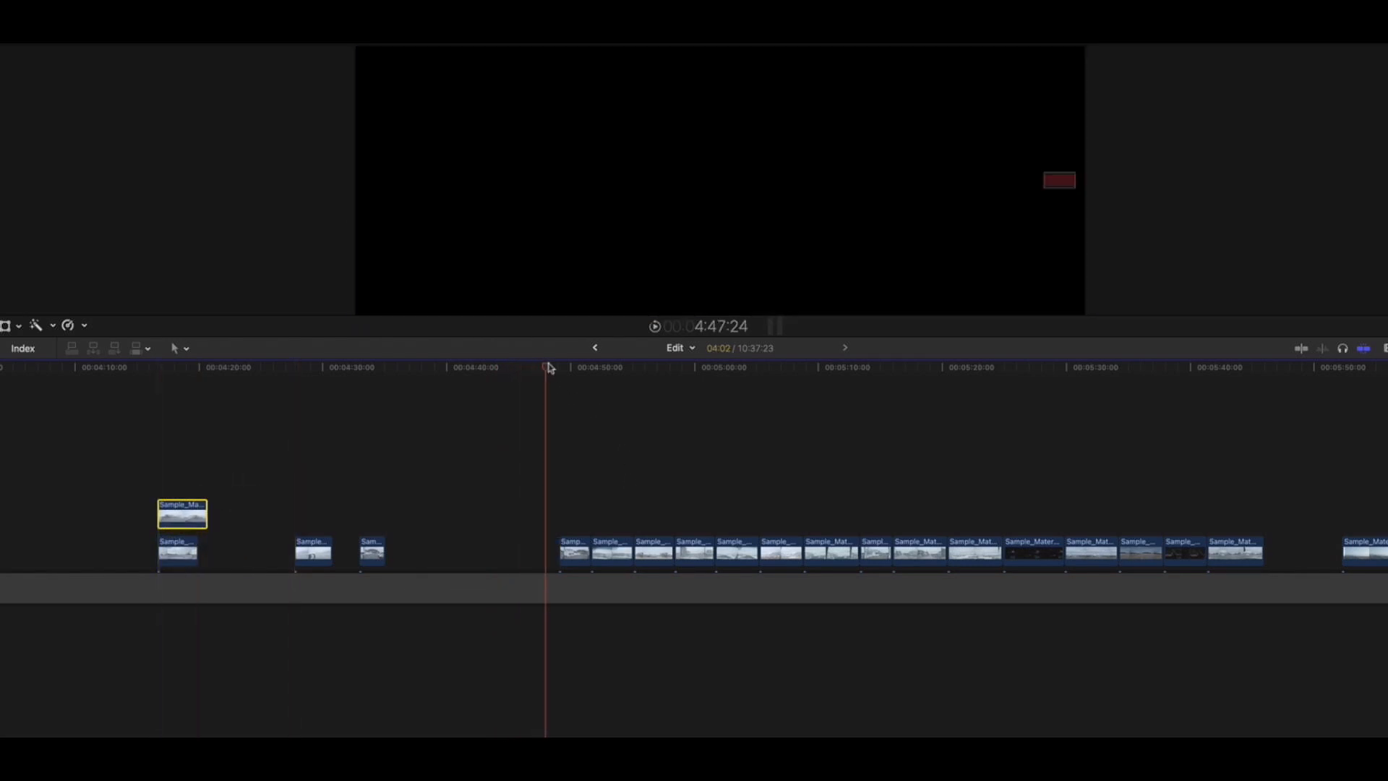
key("space")
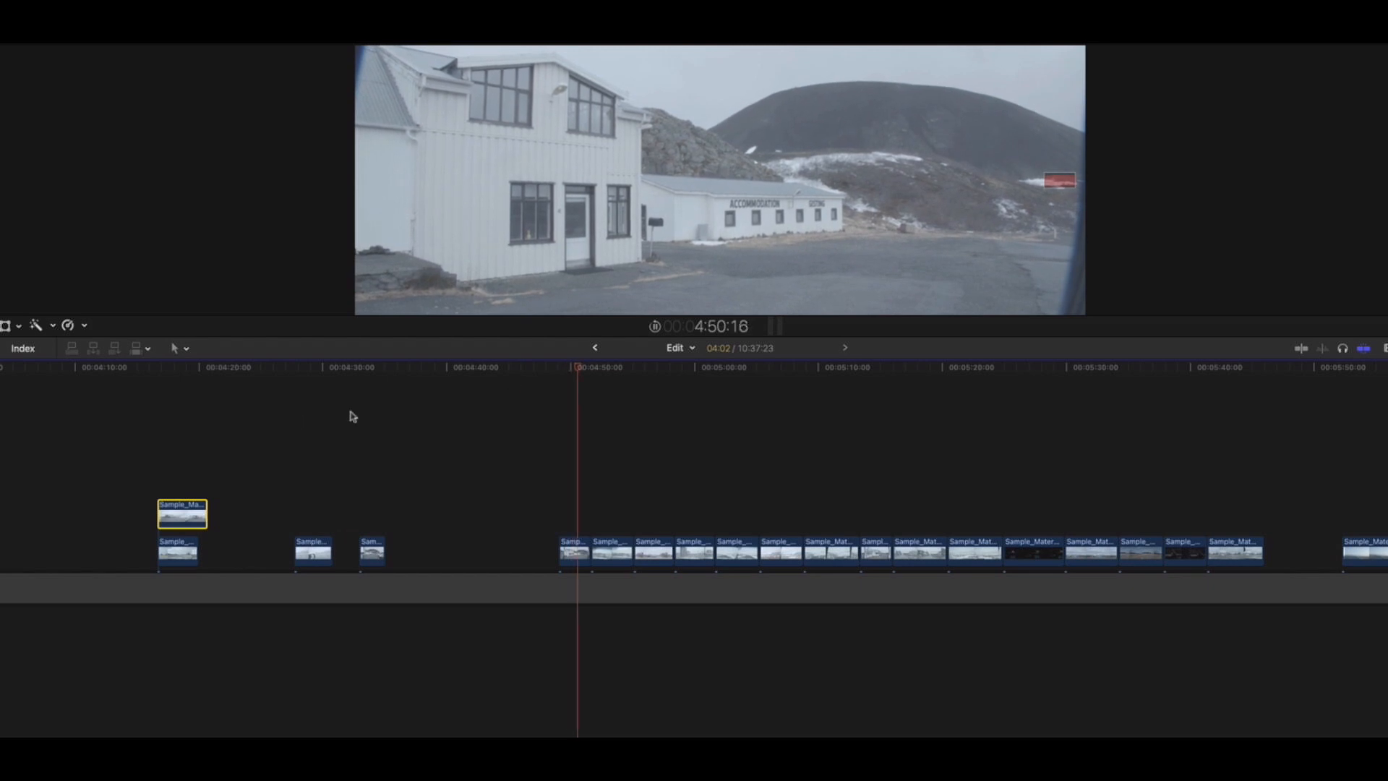
left_click(562, 366)
mouse_move(575, 397)
left_mouse_down()
mouse_move(563, 402)
mouse_move(577, 405)
left_mouse_up()
key("space")
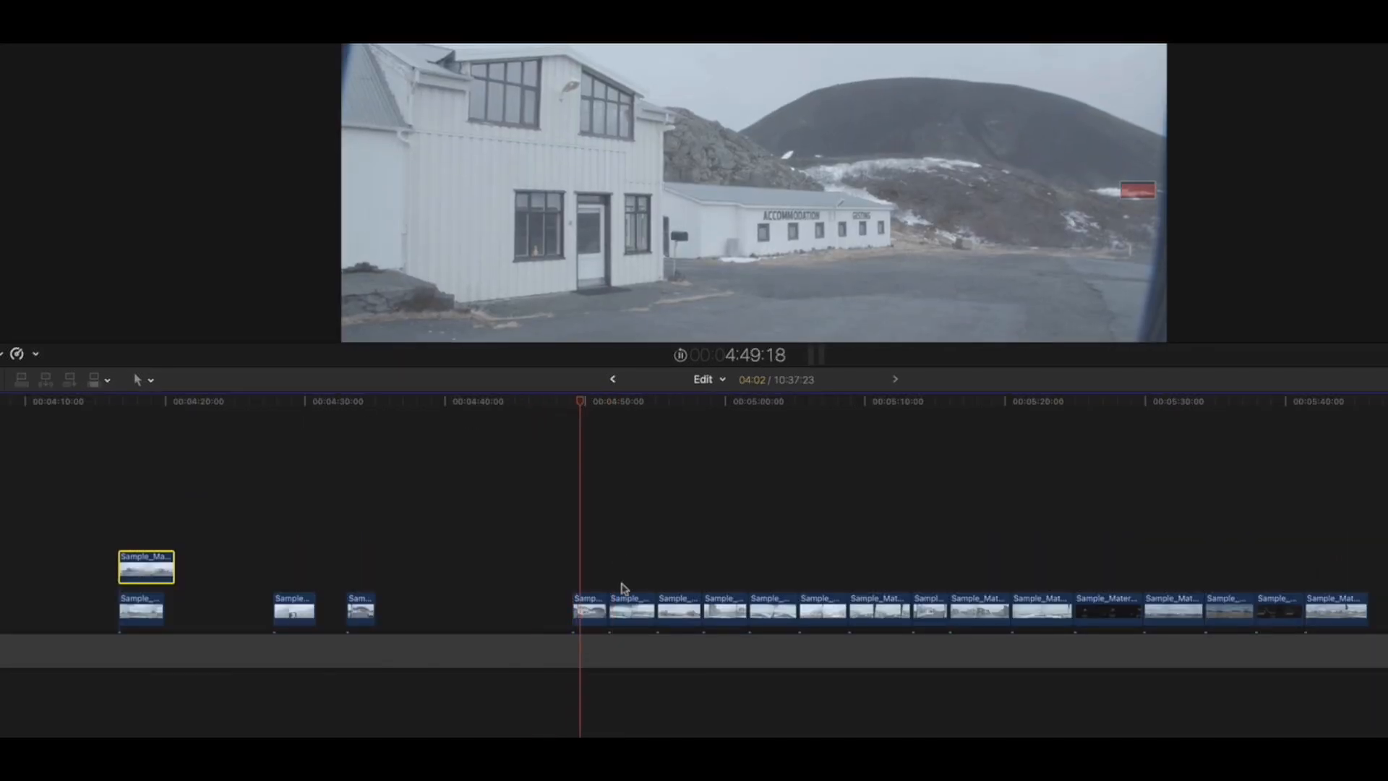
left_click_drag(590, 606, 363, 576)
Preview and place the bridge road clip on top of the stack at about 4:17, and move the boats clip to about 4:41.
left_click(610, 402)
key("space")
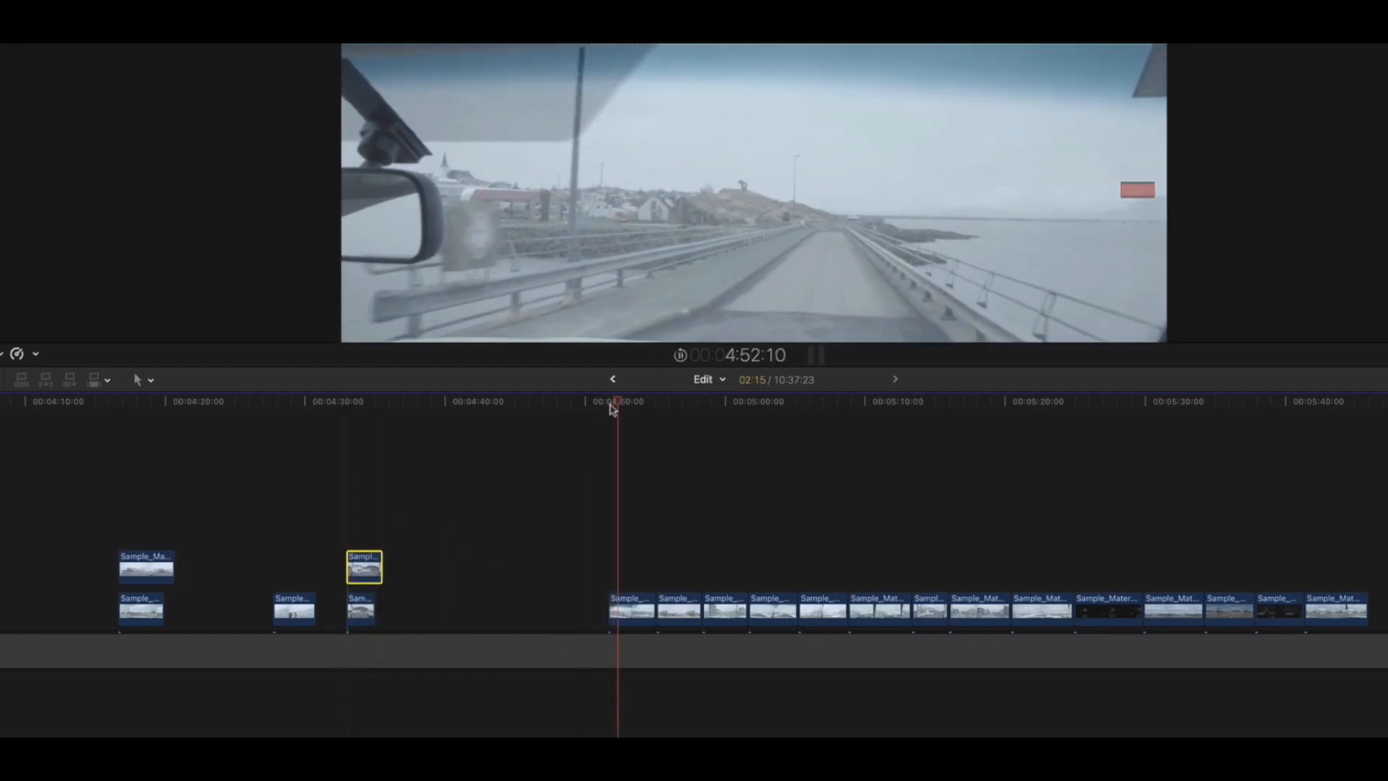
left_click_drag(642, 614, 149, 524)
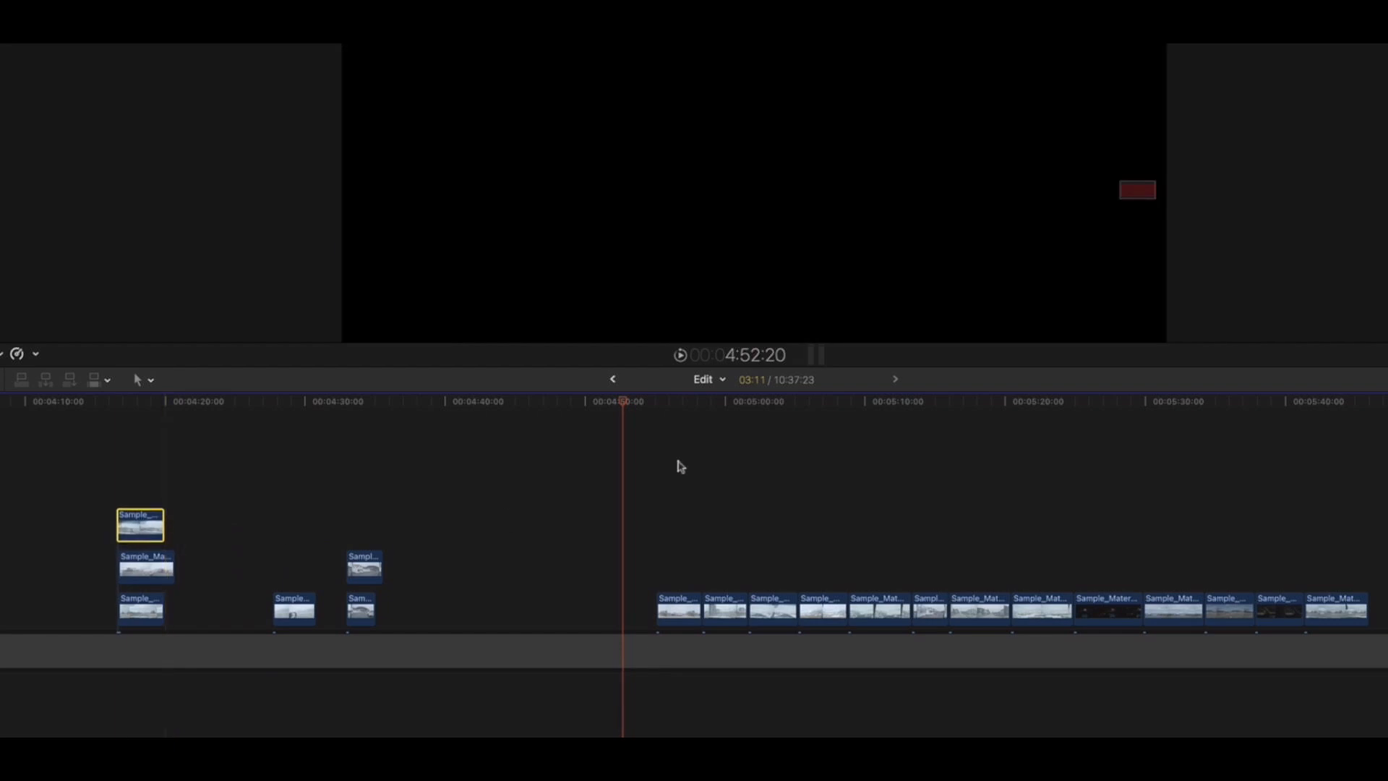
left_click(684, 465)
left_click(656, 402)
key("space")
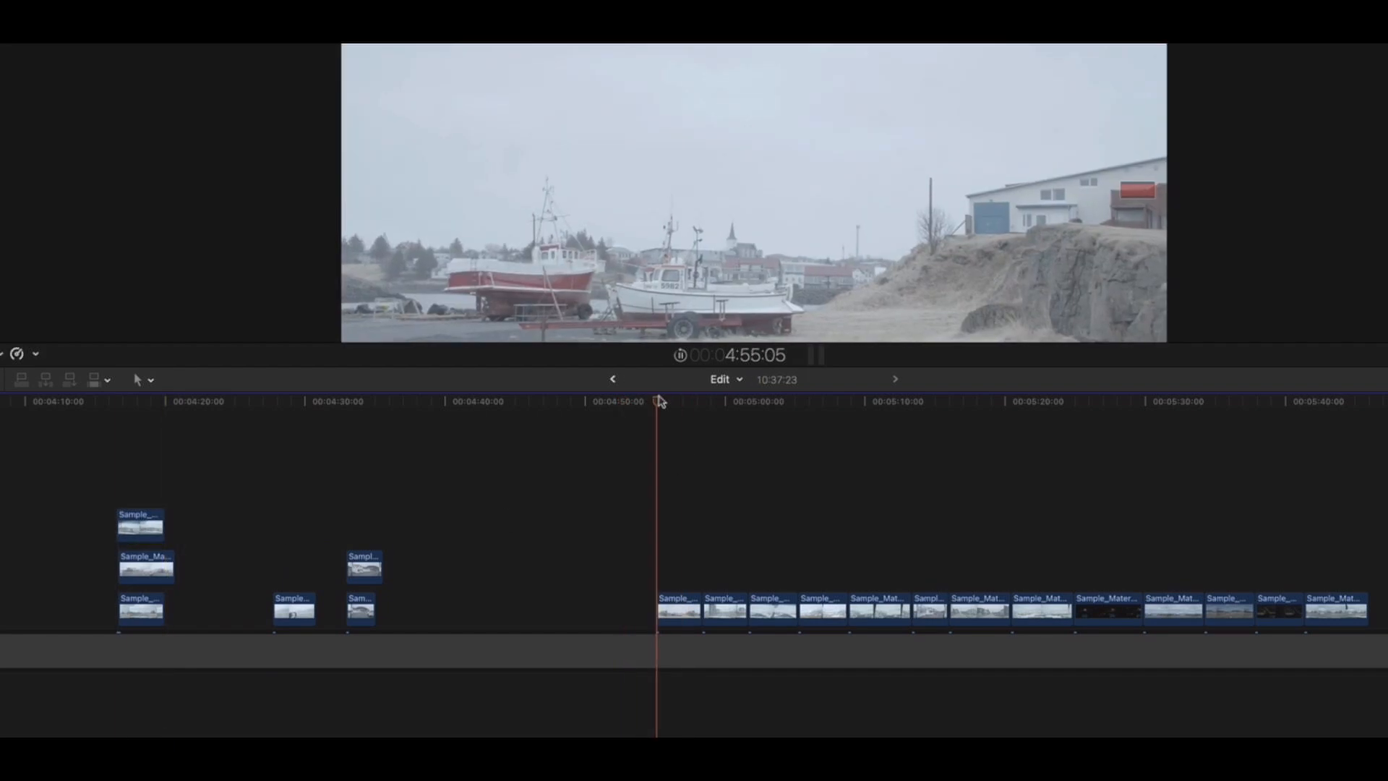
key("space")
left_click(685, 614)
left_click_drag(685, 614, 486, 611)
Preview and place the town street clip on top of the stack at about 4:17, and move the following clip to about 4:48.
left_click(713, 400)
key("space")
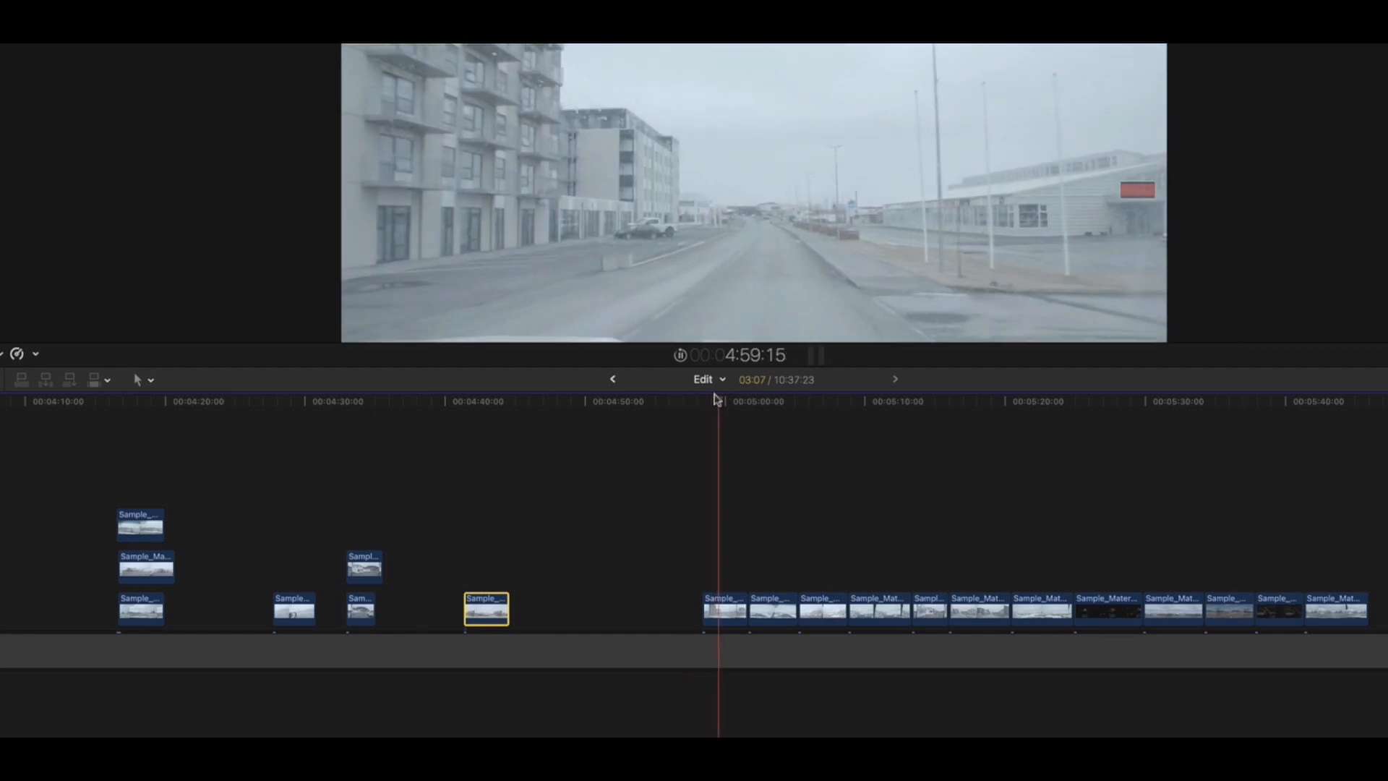
key("space")
left_click_drag(725, 611, 140, 485)
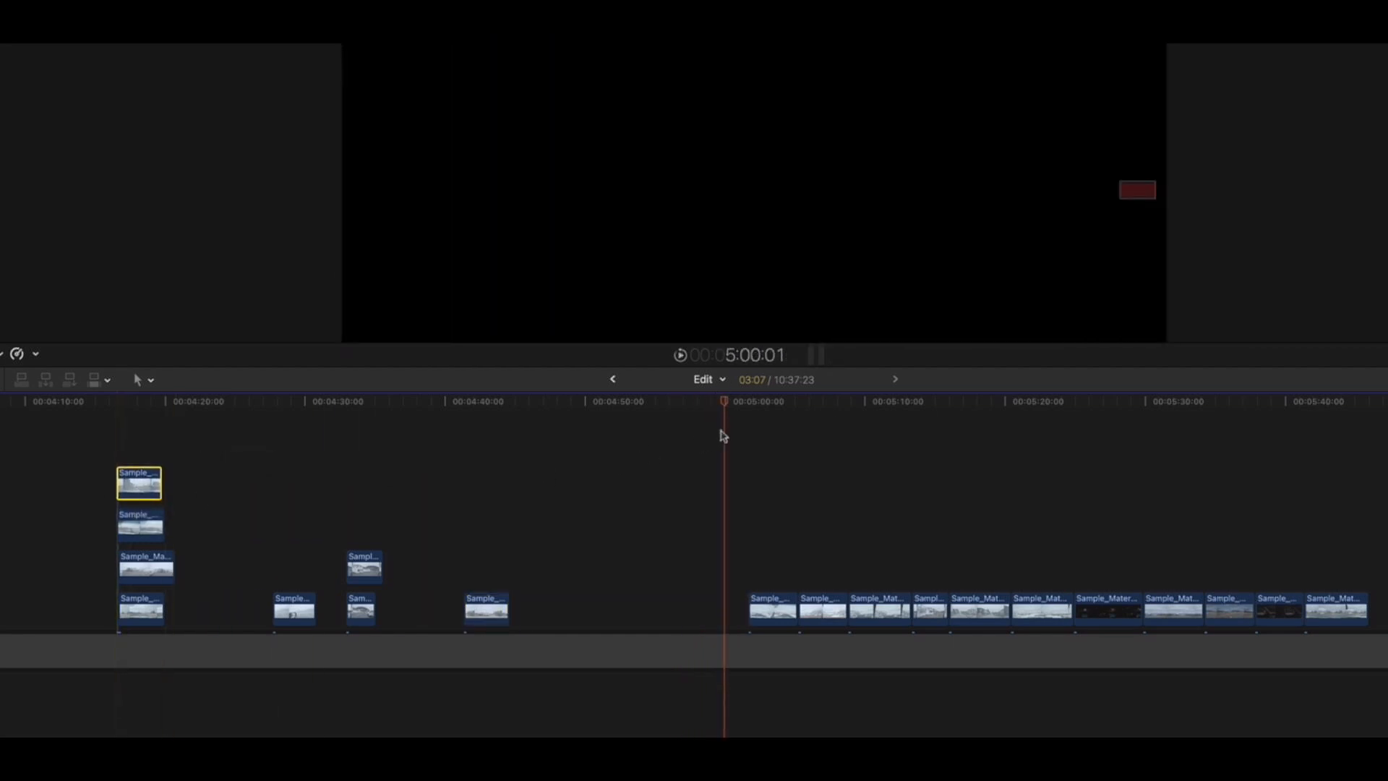
left_click(750, 403)
key("space")
key("space")
left_click_drag(761, 607, 573, 608)
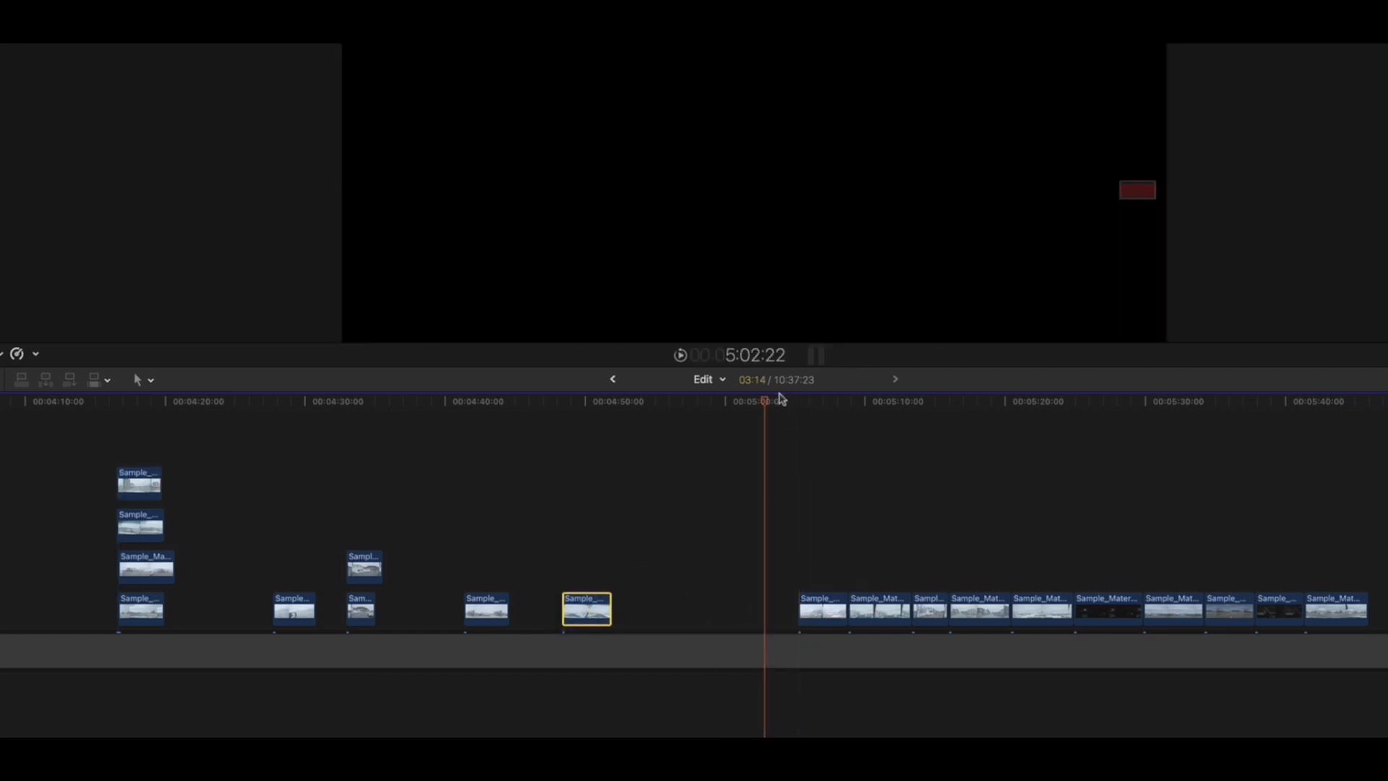
Preview the snowy mountain clip at 5:05:06 and stack it above the snowy road clip at about 4:48.
left_click_drag(781, 398, 796, 402)
key("super+minus")
key("super+minus")
key("super+minus")
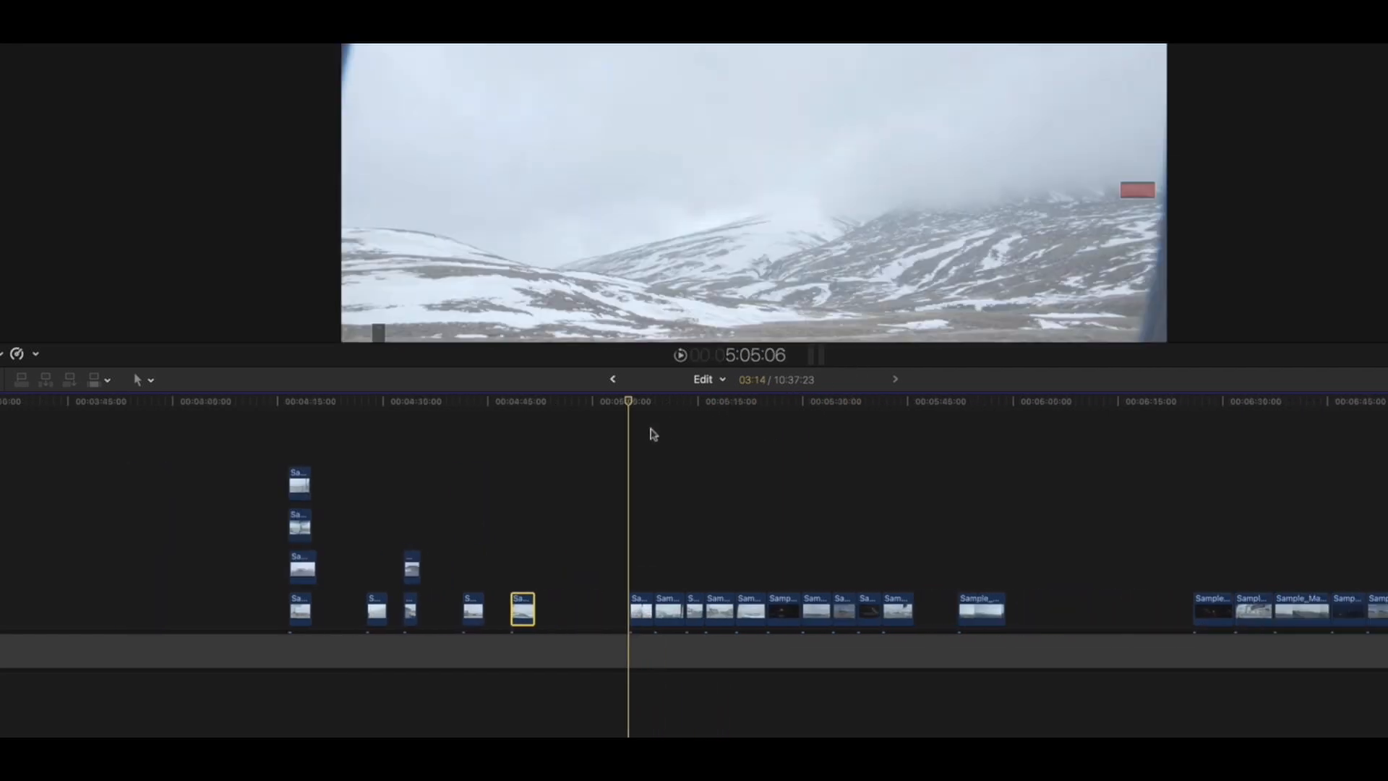
key("space")
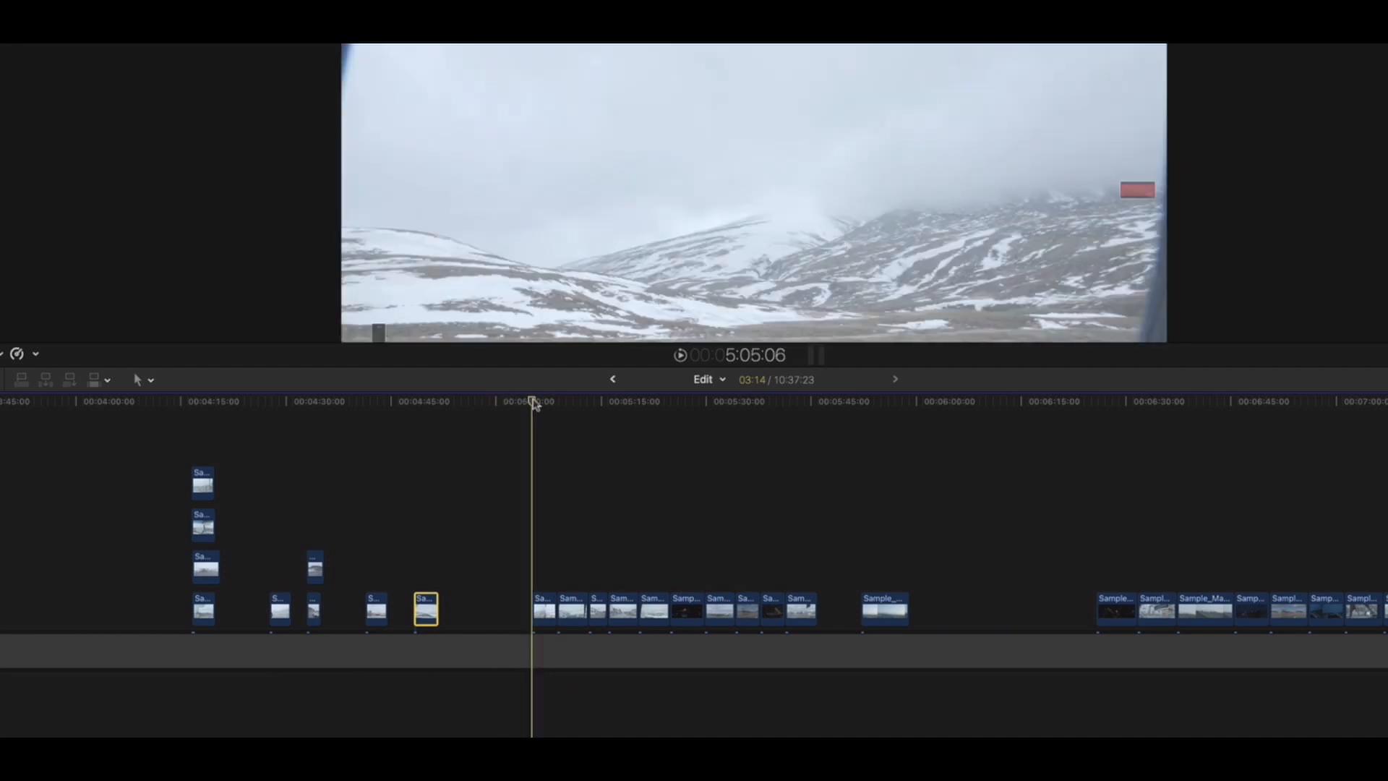
left_click(428, 402)
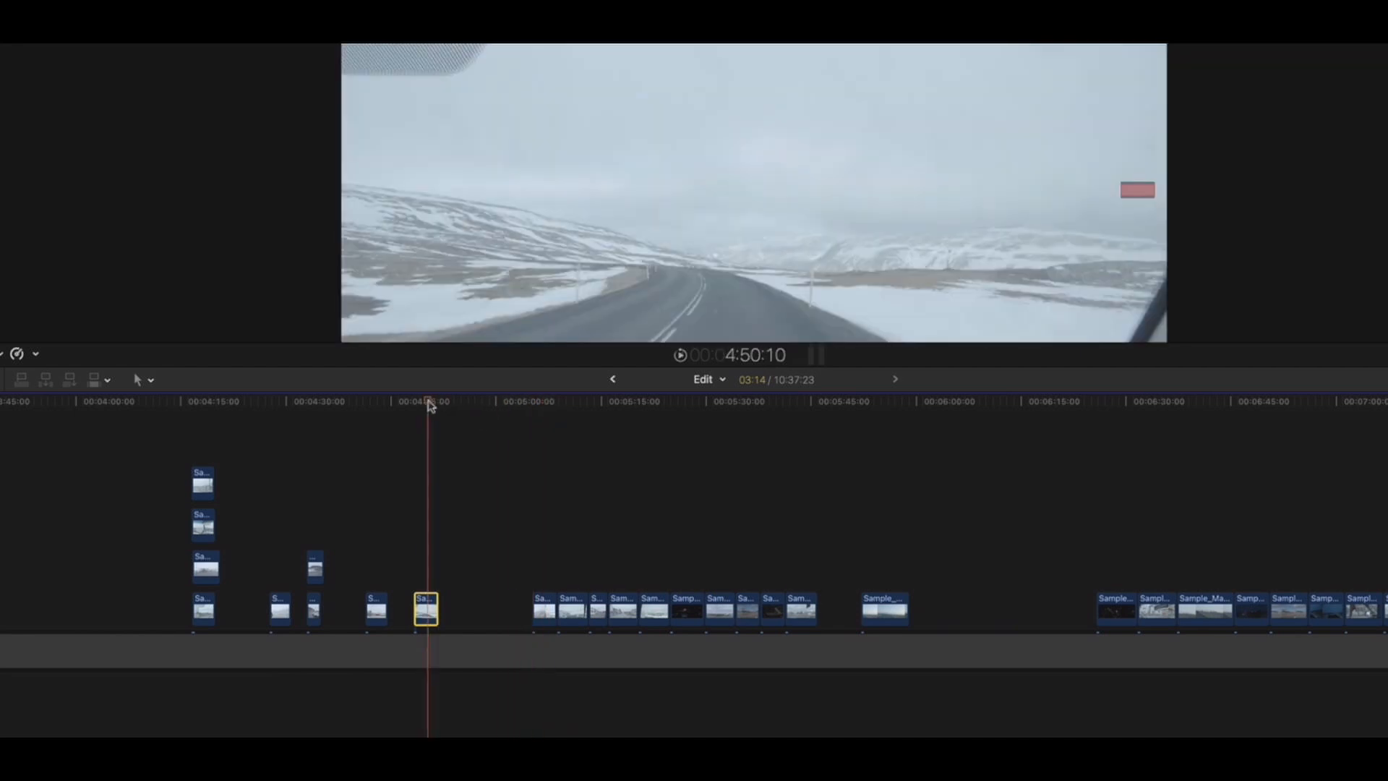
left_click_drag(547, 613, 430, 574)
Add a Basic Title at about 5:04 above the unsorted clips and stretch it to a duration of 34:11.
left_click(549, 402)
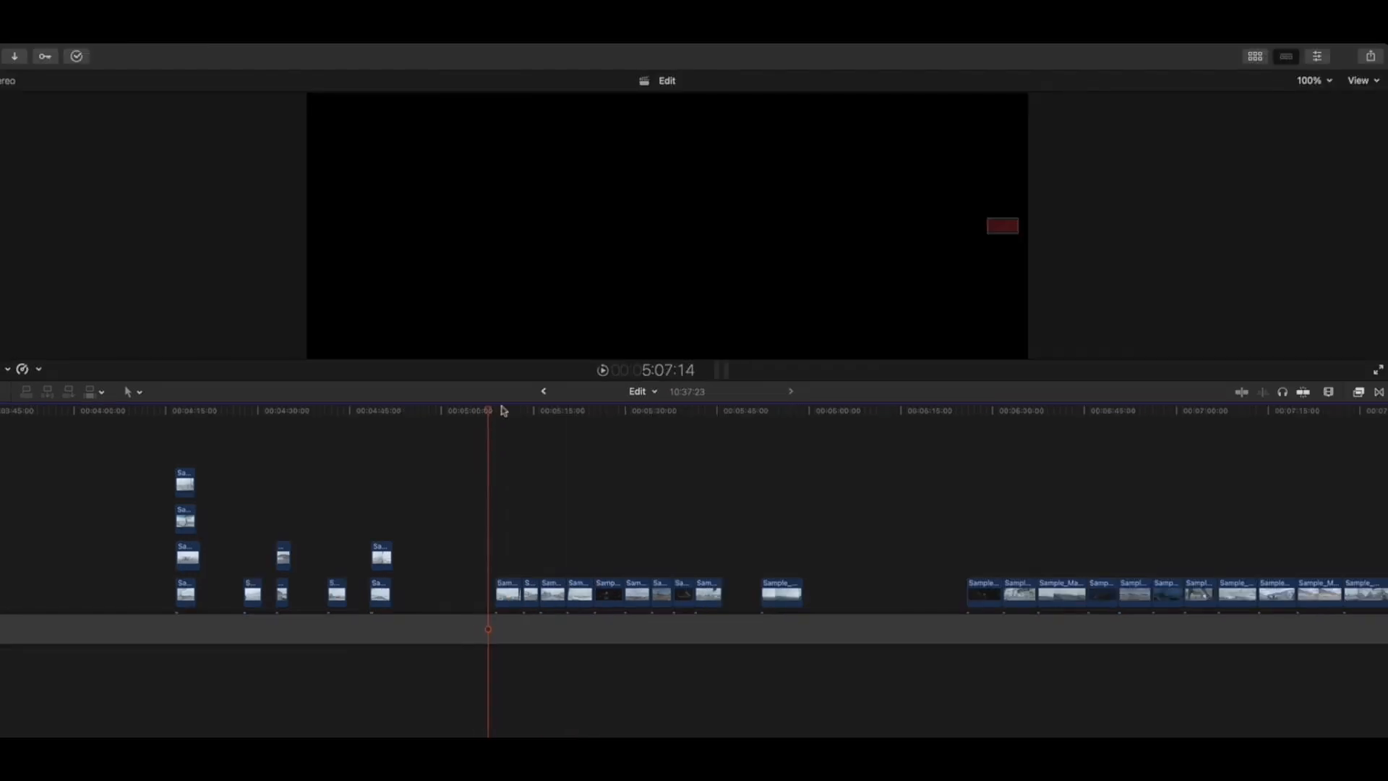
left_click_drag(504, 411, 468, 414)
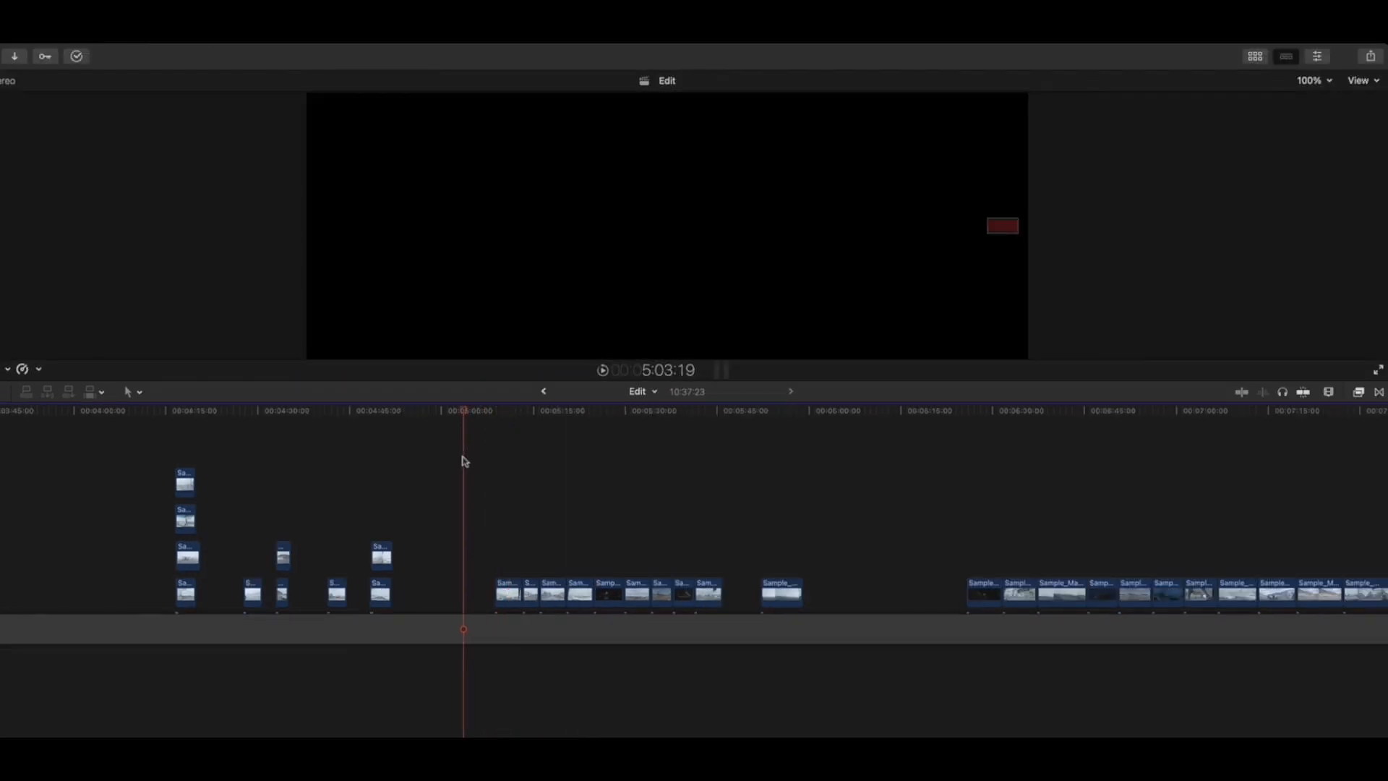
left_click_drag(518, 566, 672, 565)
left_click(591, 568)
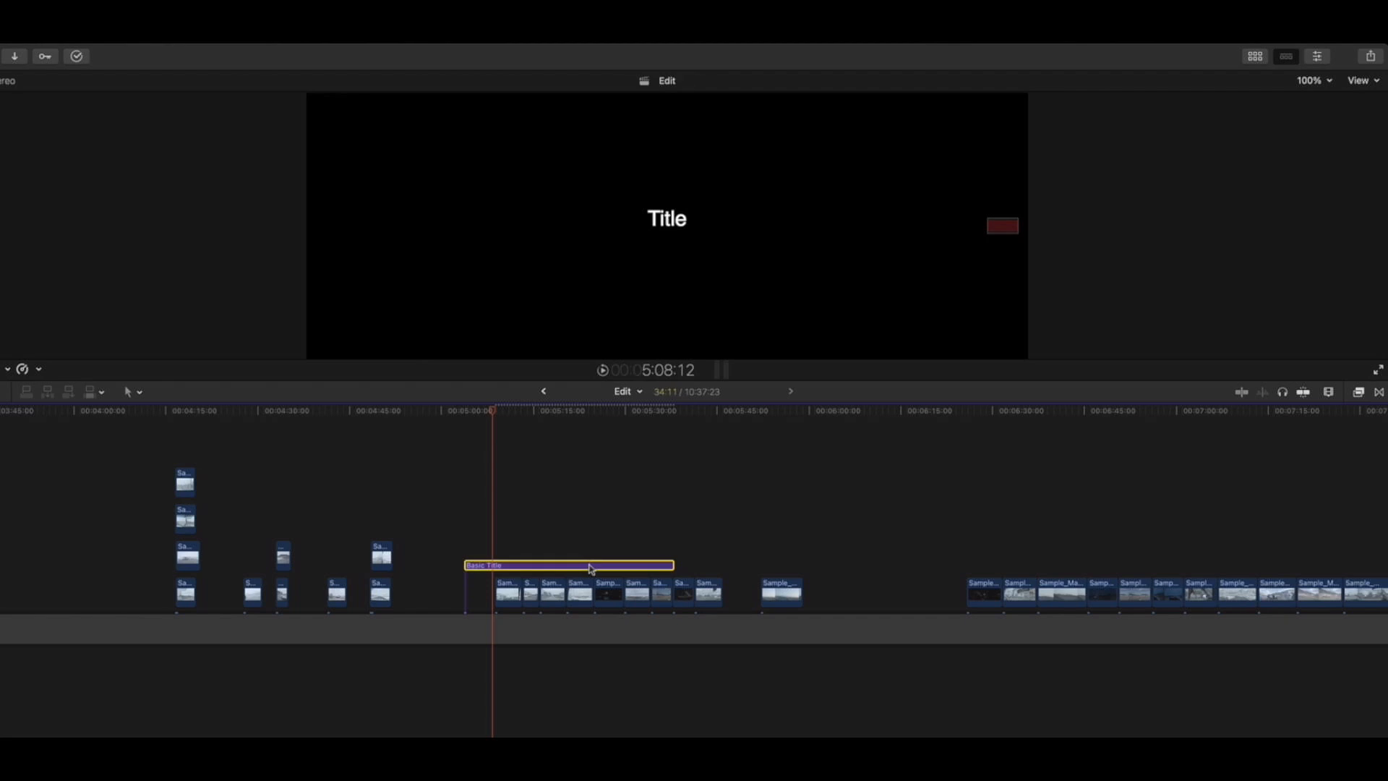
Show the inspector for the Basic Title and rename the title clip as In Town.
left_click(1360, 81)
left_click(1324, 83)
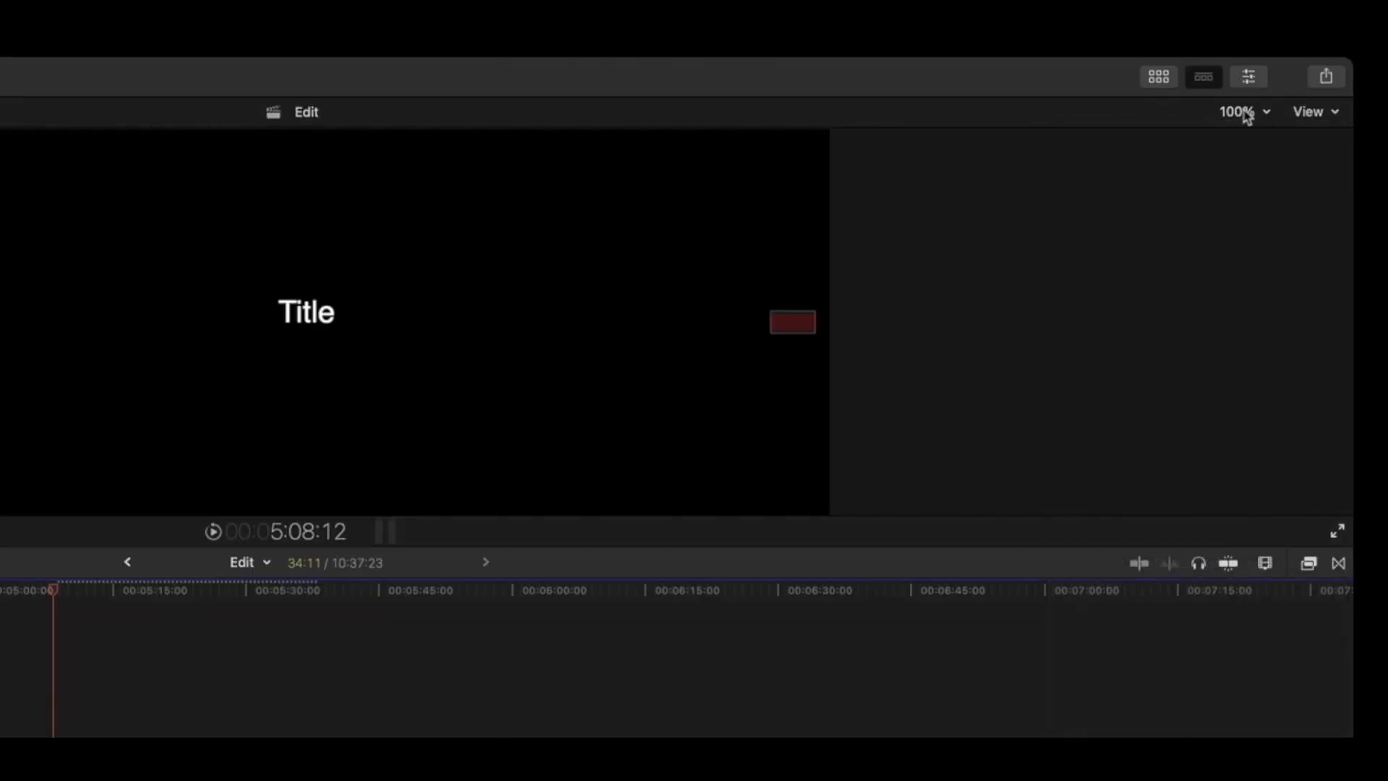
left_click(1249, 79)
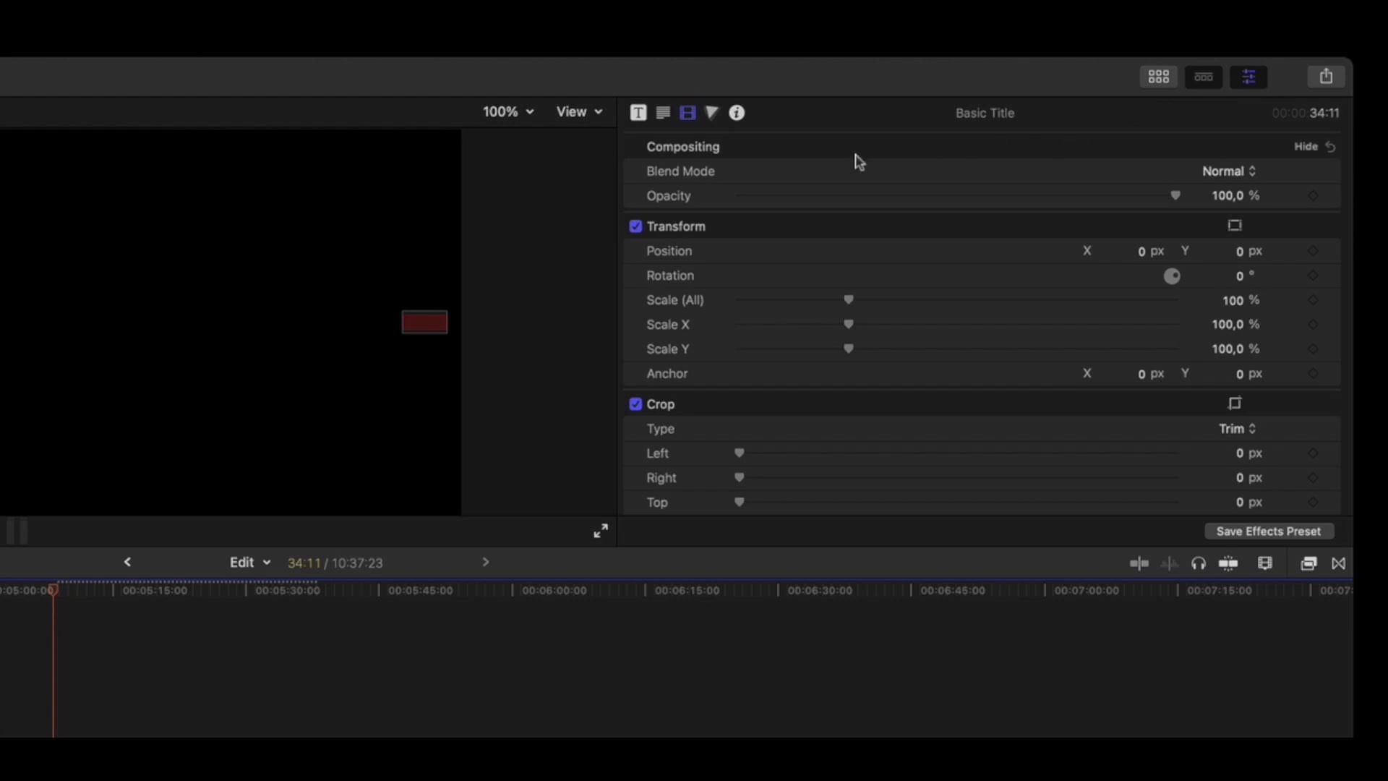
left_click(782, 238)
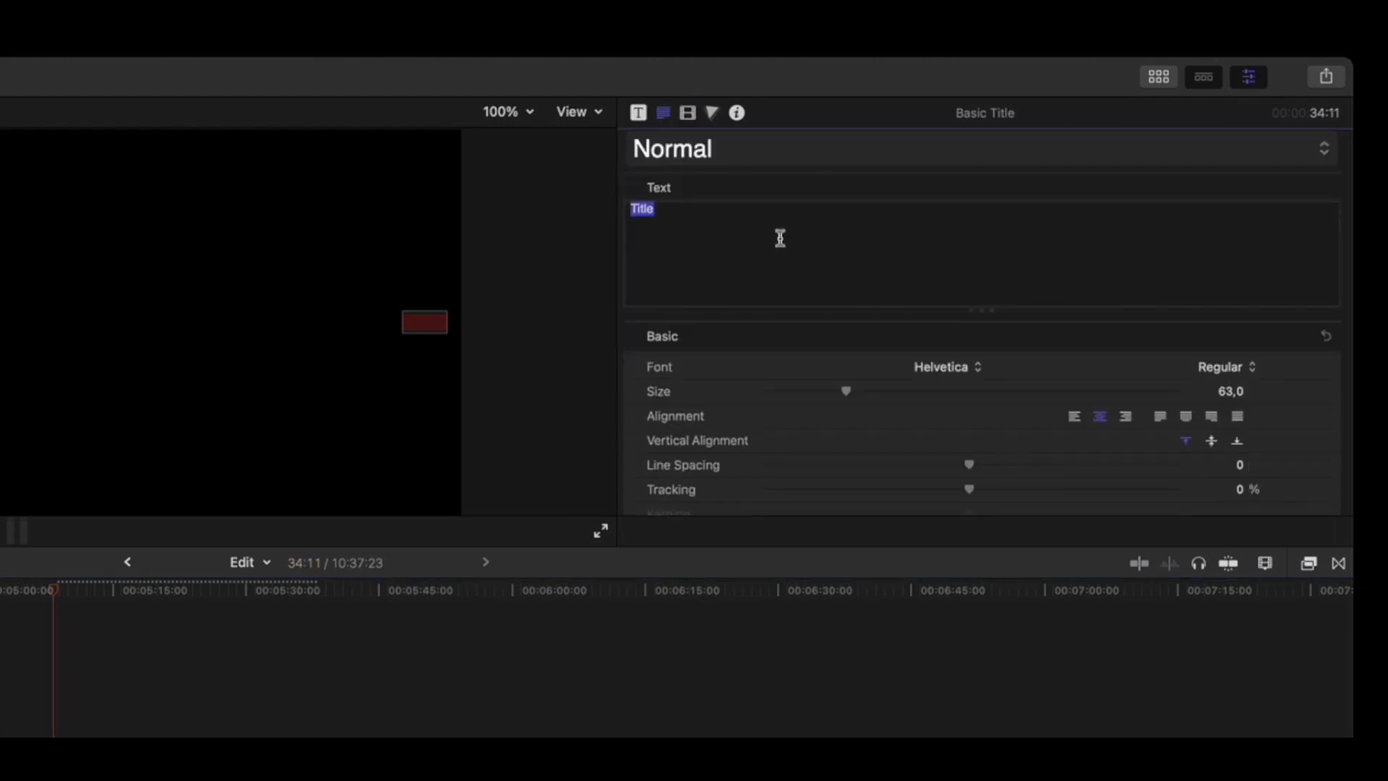
left_click(63, 590)
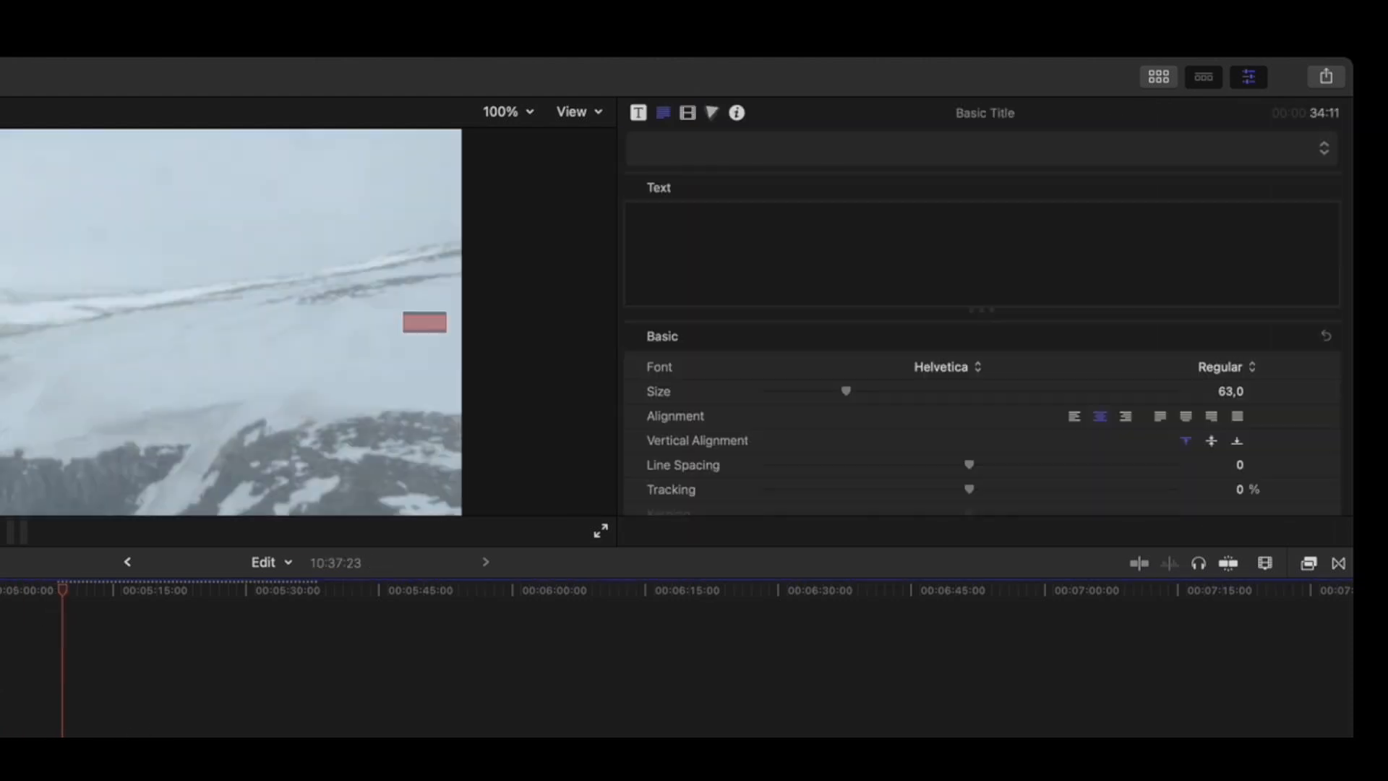
left_click(737, 112)
left_click(859, 225)
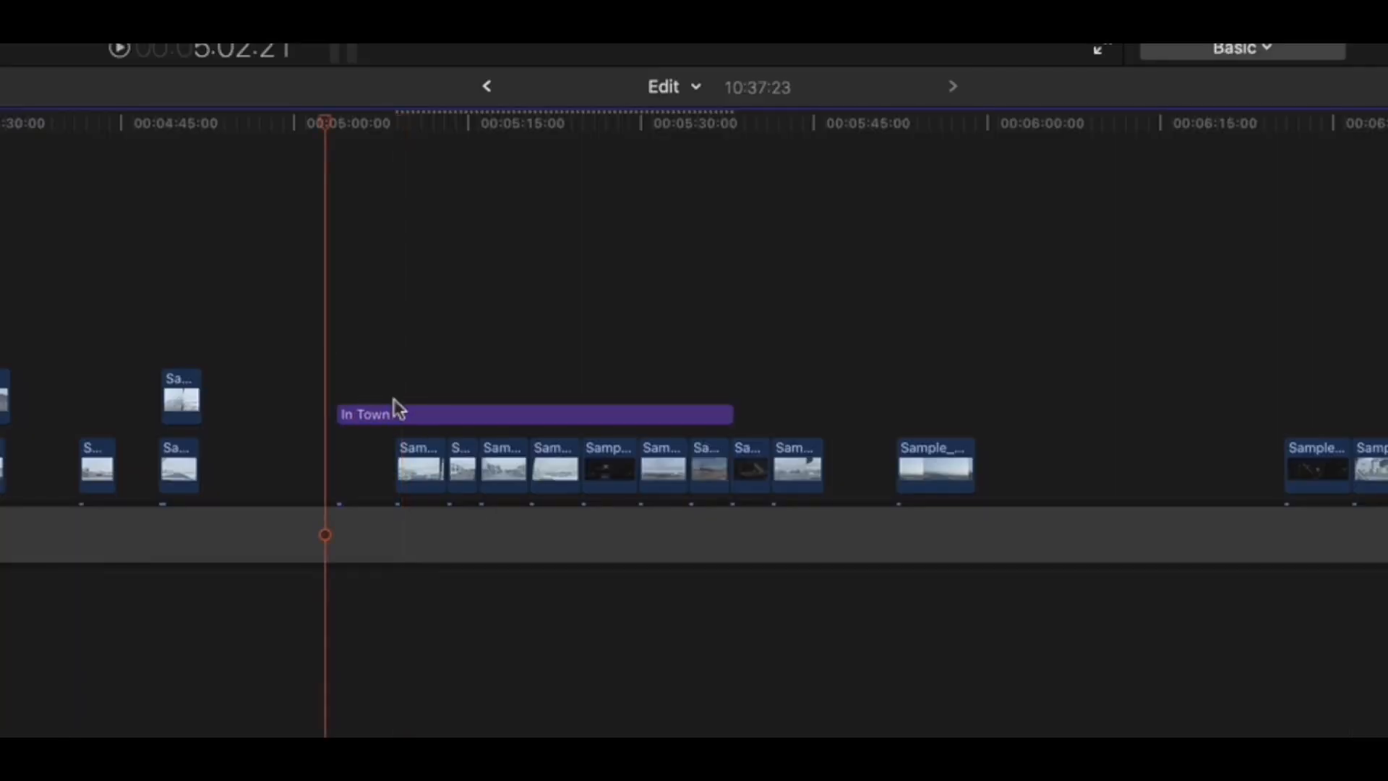
Move the In Town title on top of the four-clip stack, aligned with its start at about 4:17.
left_click(395, 414)
scroll(283, 323, "left", 5)
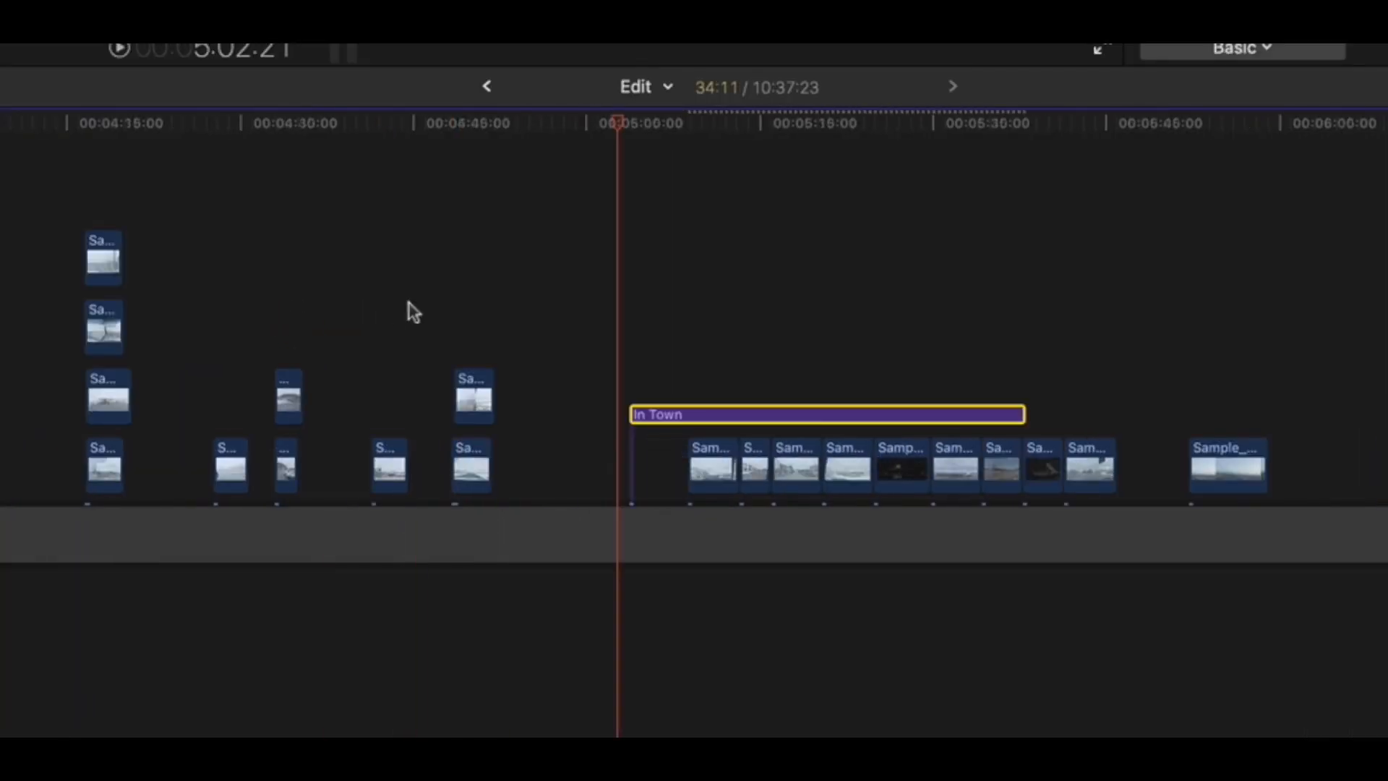
left_click_drag(120, 123, 108, 123)
left_click_drag(653, 410, 109, 207)
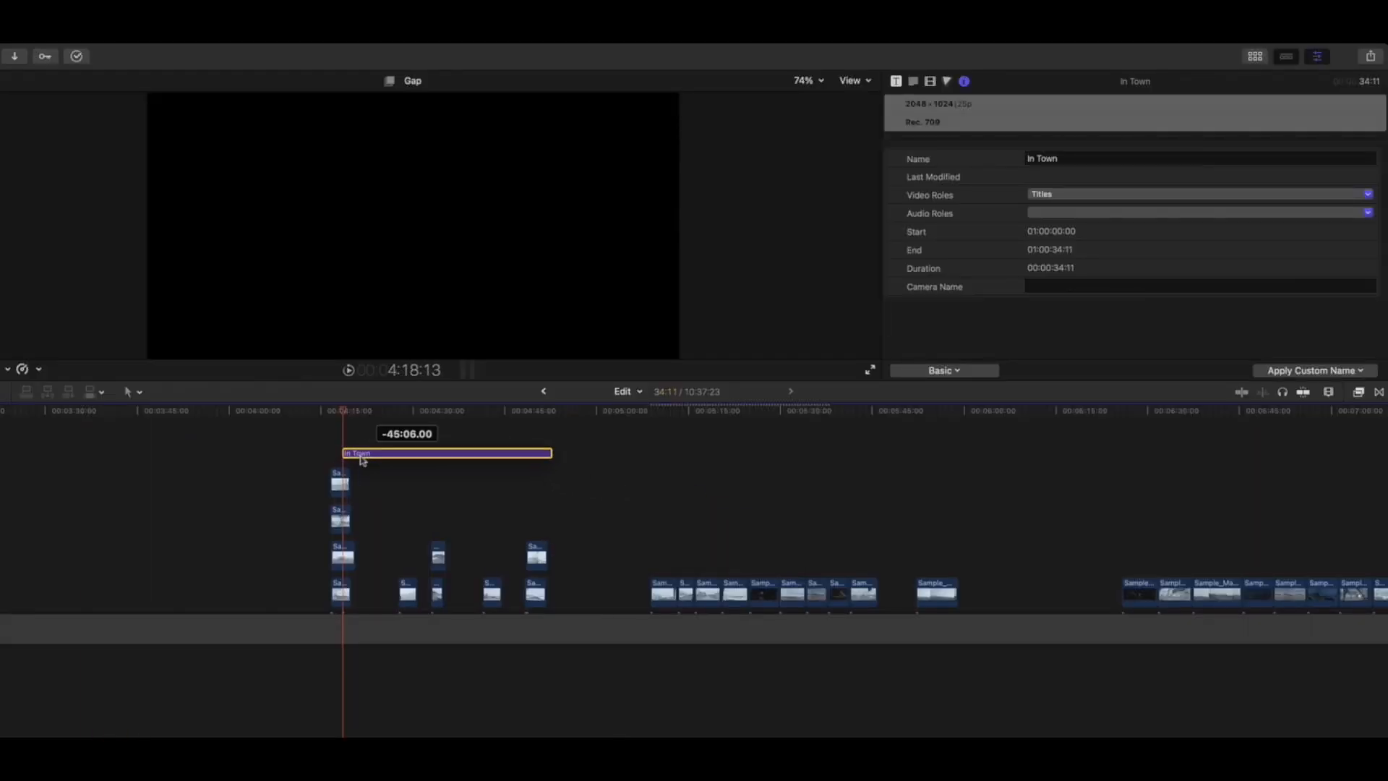
left_click(373, 426)
Trim the end of the In Town title to a duration of 11:03.
left_click(379, 411)
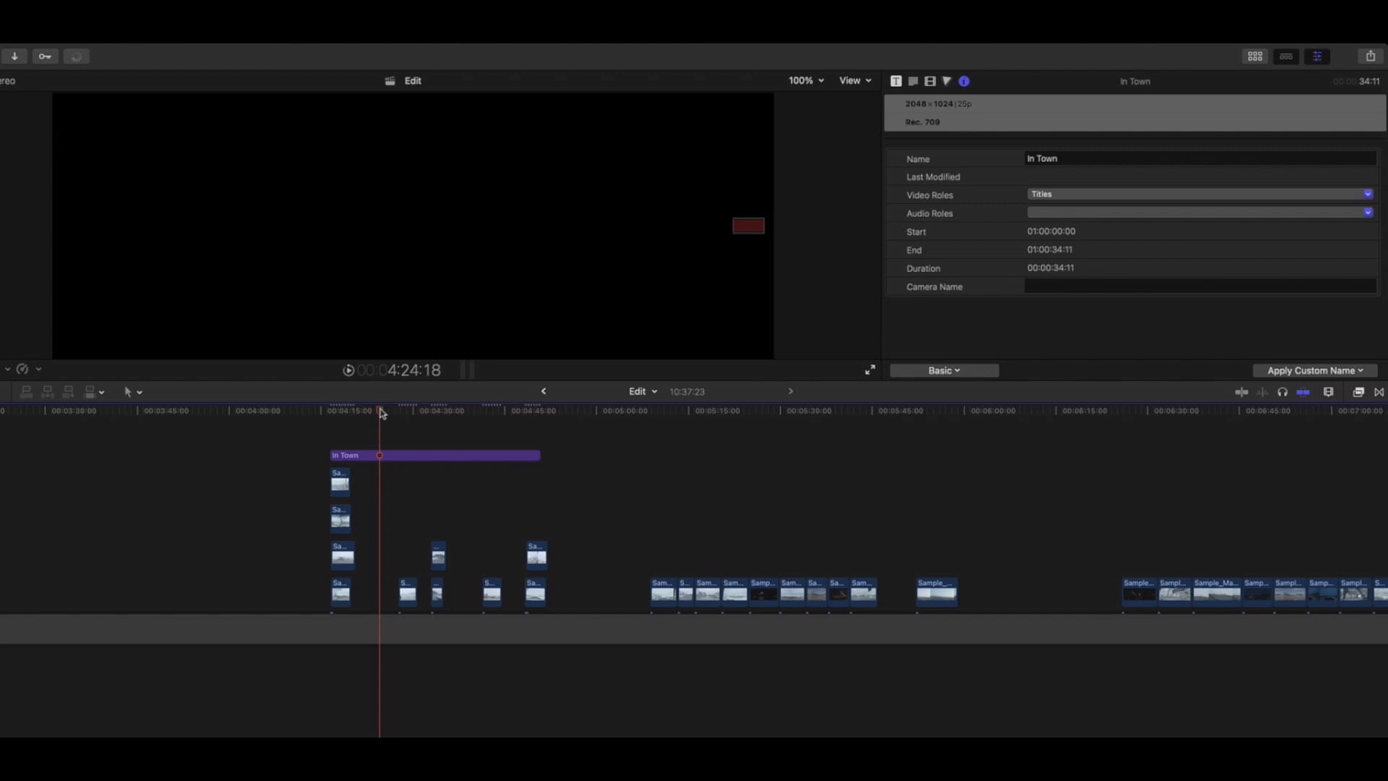
left_click_drag(534, 455, 397, 454)
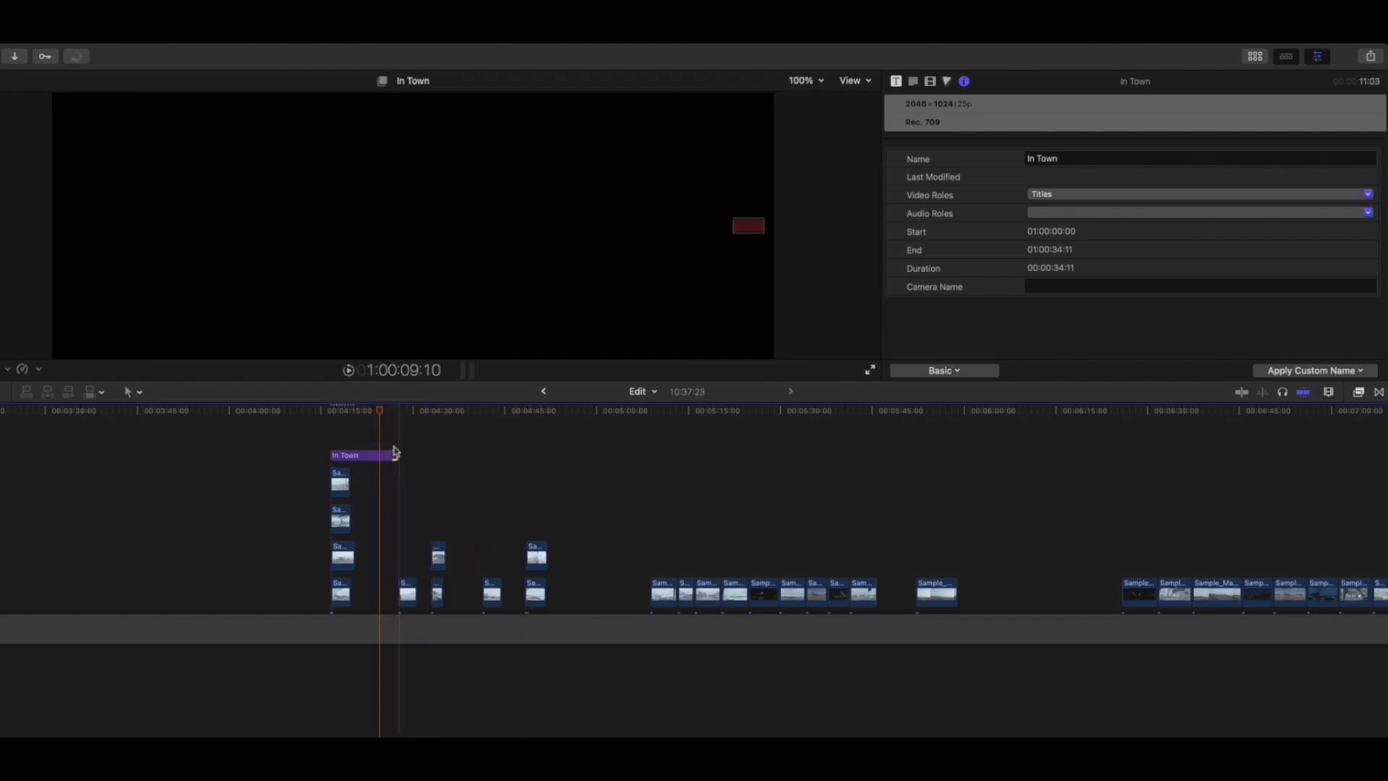
left_click(397, 410)
key("space")
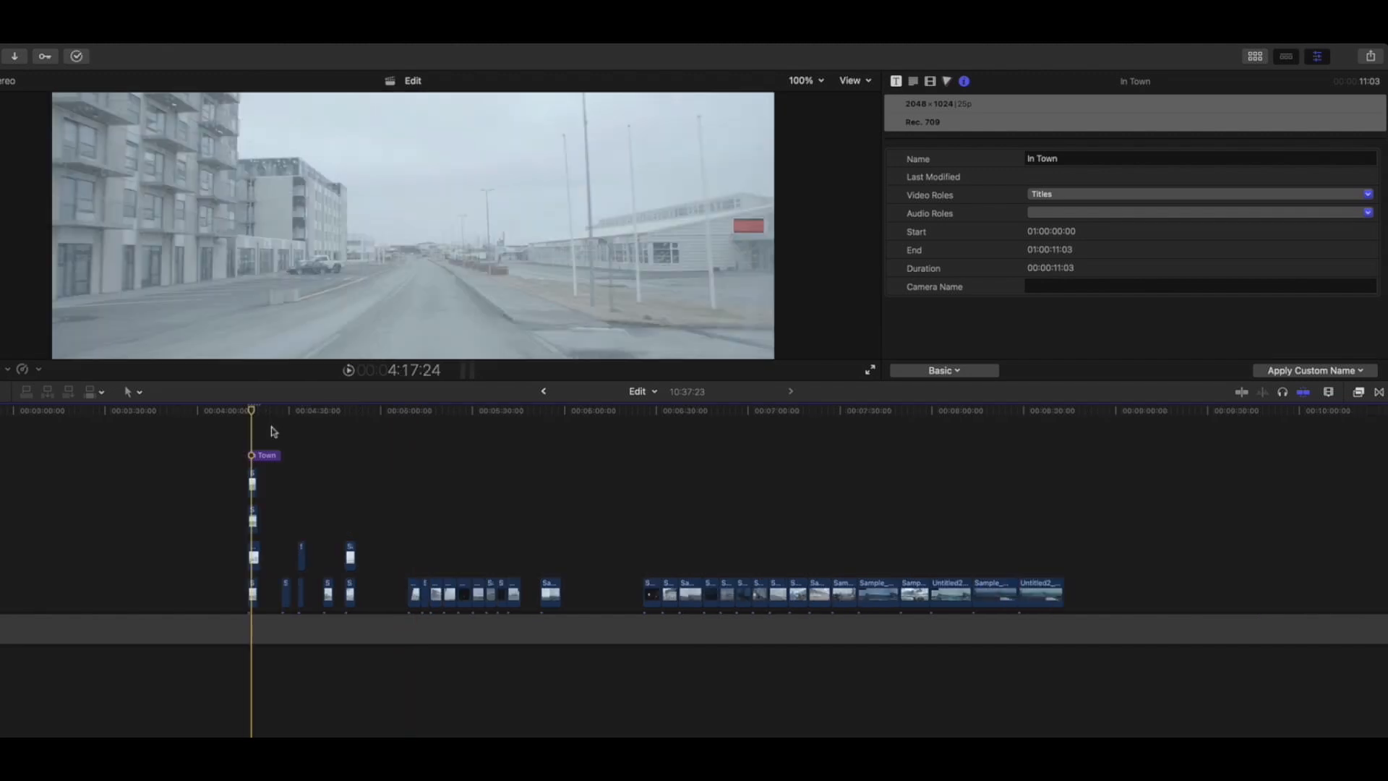
key("super+equal")
scroll(308, 436, "left", 2)
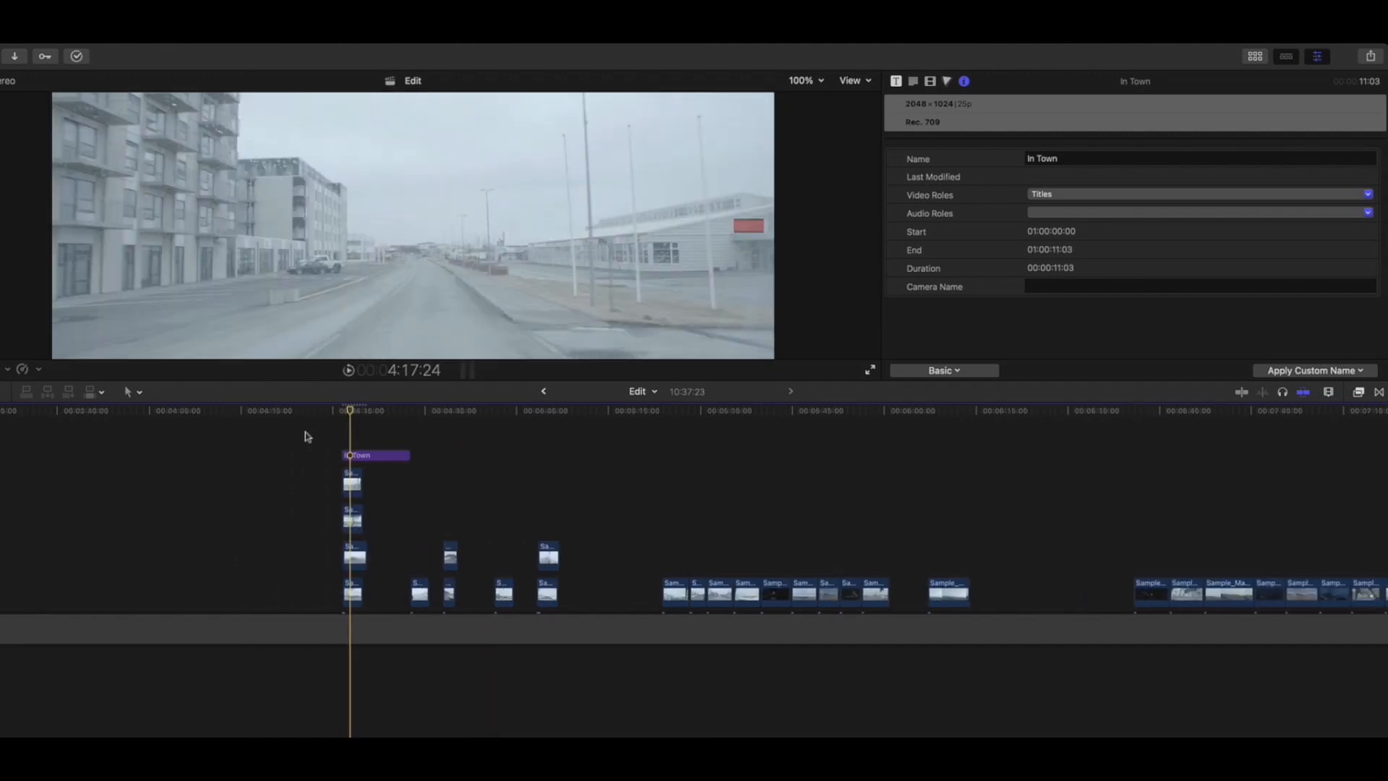
Preview the In Town stack and skim the following clips as far as about 5:10 and the two-clip stack.
mouse_move(346, 415)
left_mouse_down()
mouse_move(326, 412)
mouse_move(343, 414)
left_mouse_up()
key("space")
key("super+equal")
key("super+equal")
key("super+equal")
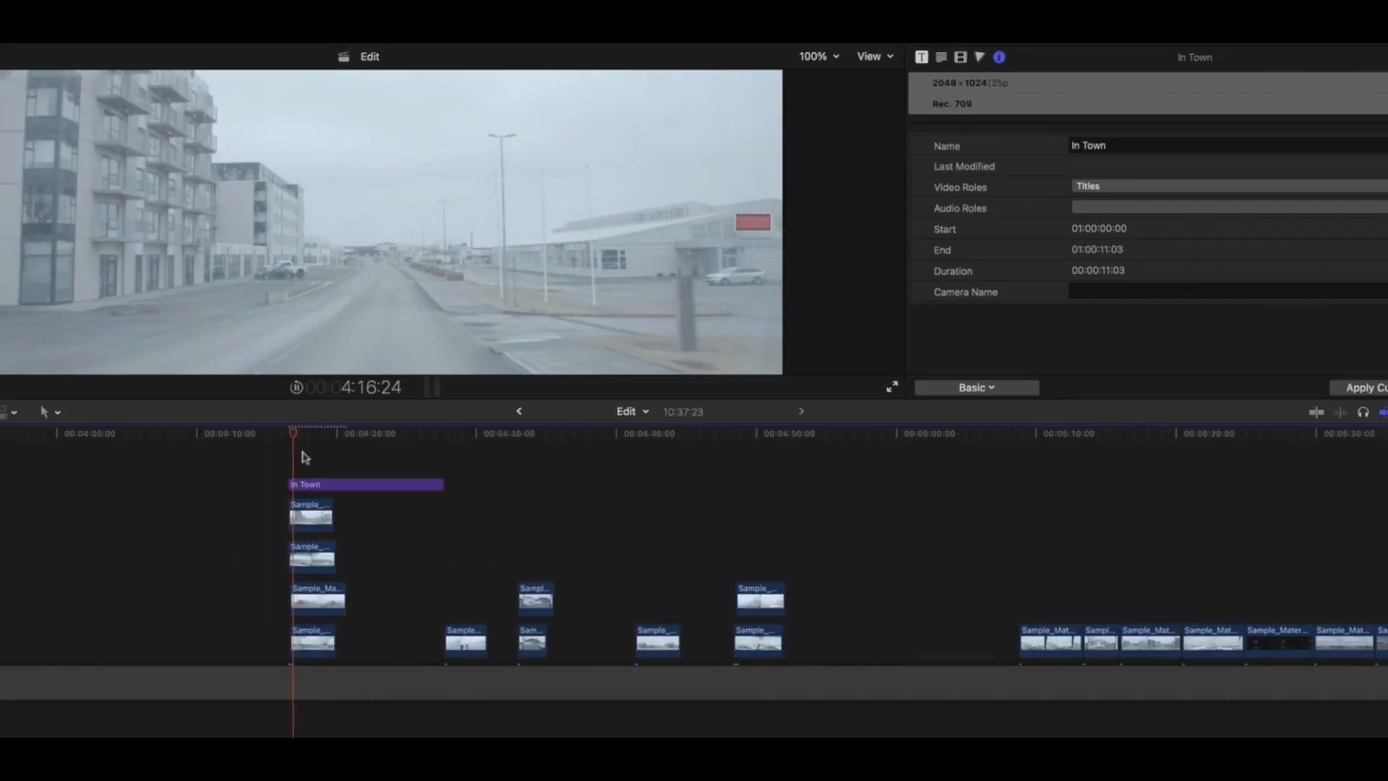
key("space")
key("super+minus")
key("super+minus")
key("super+minus")
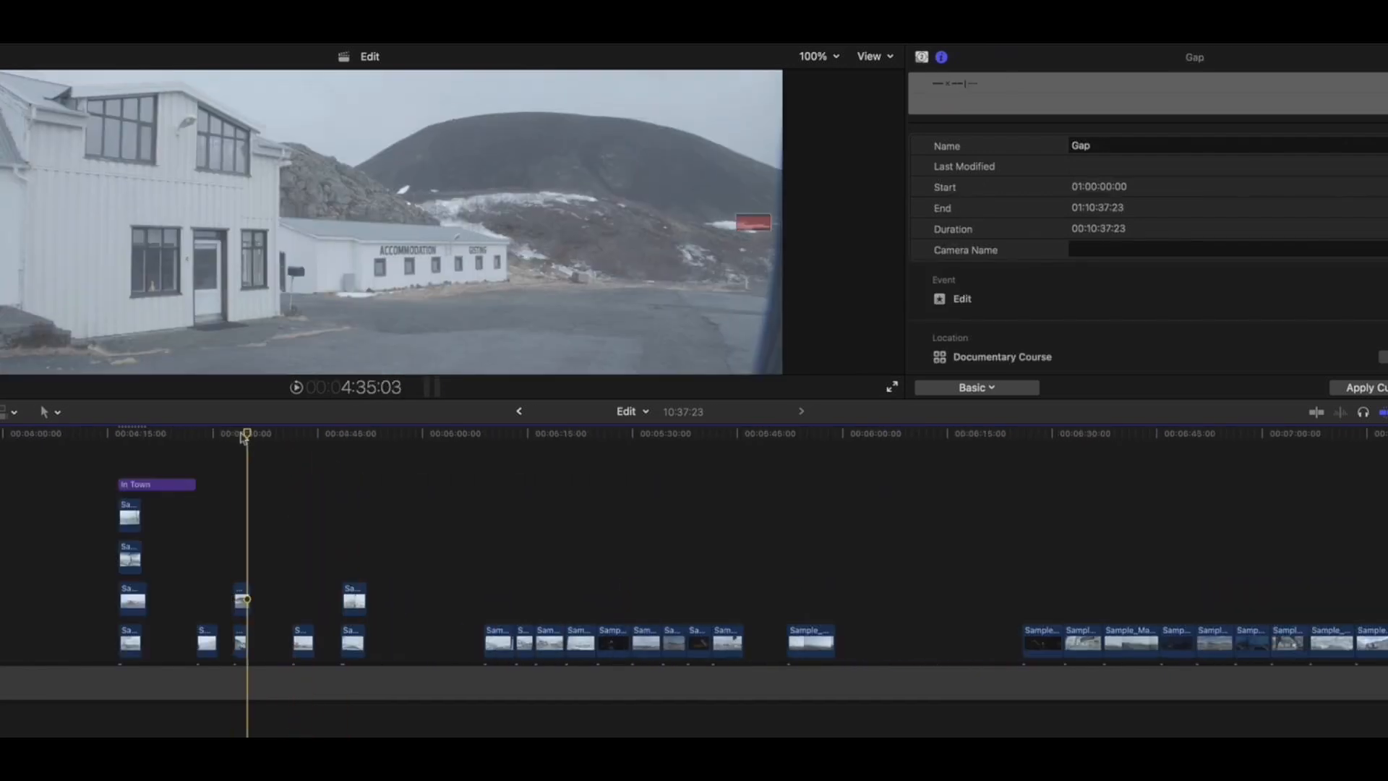
key("r")
left_click_drag(246, 436, 496, 433)
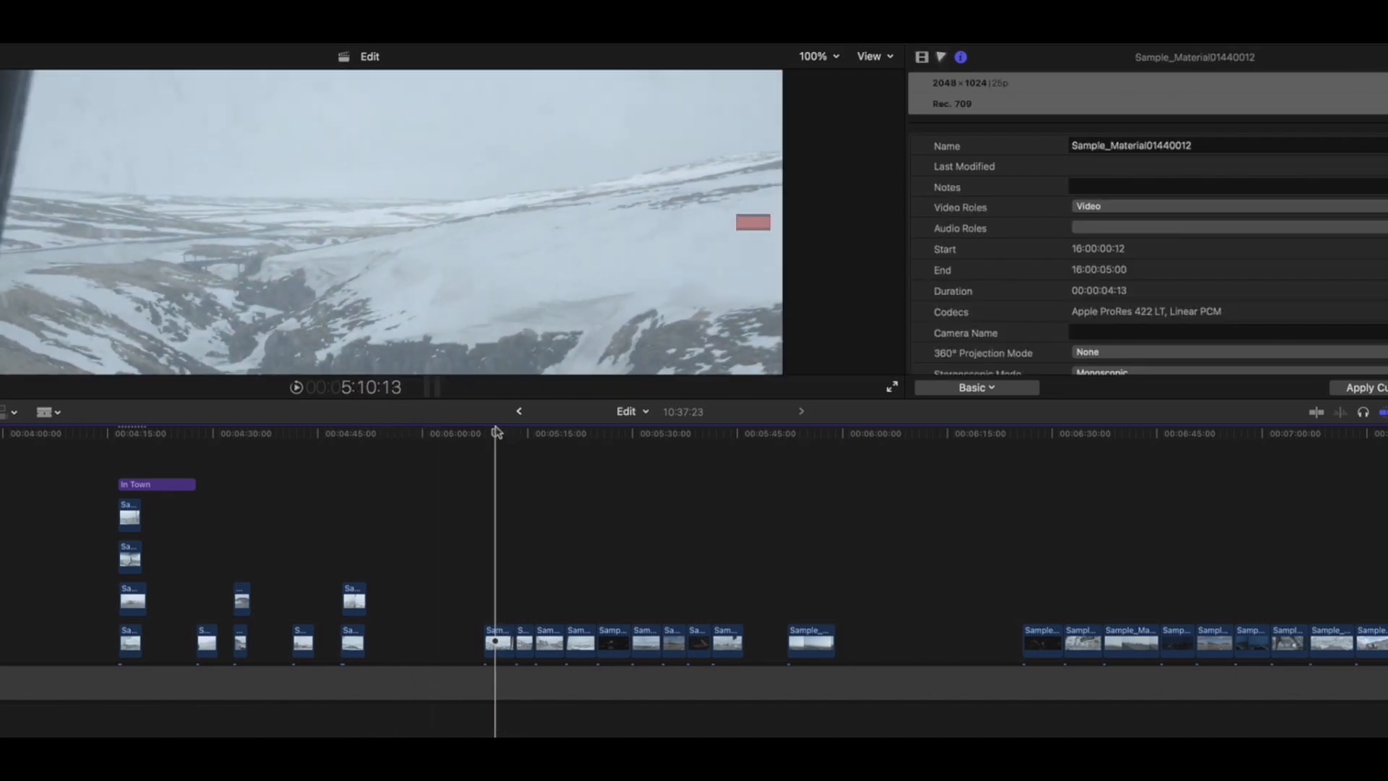
left_click(352, 433)
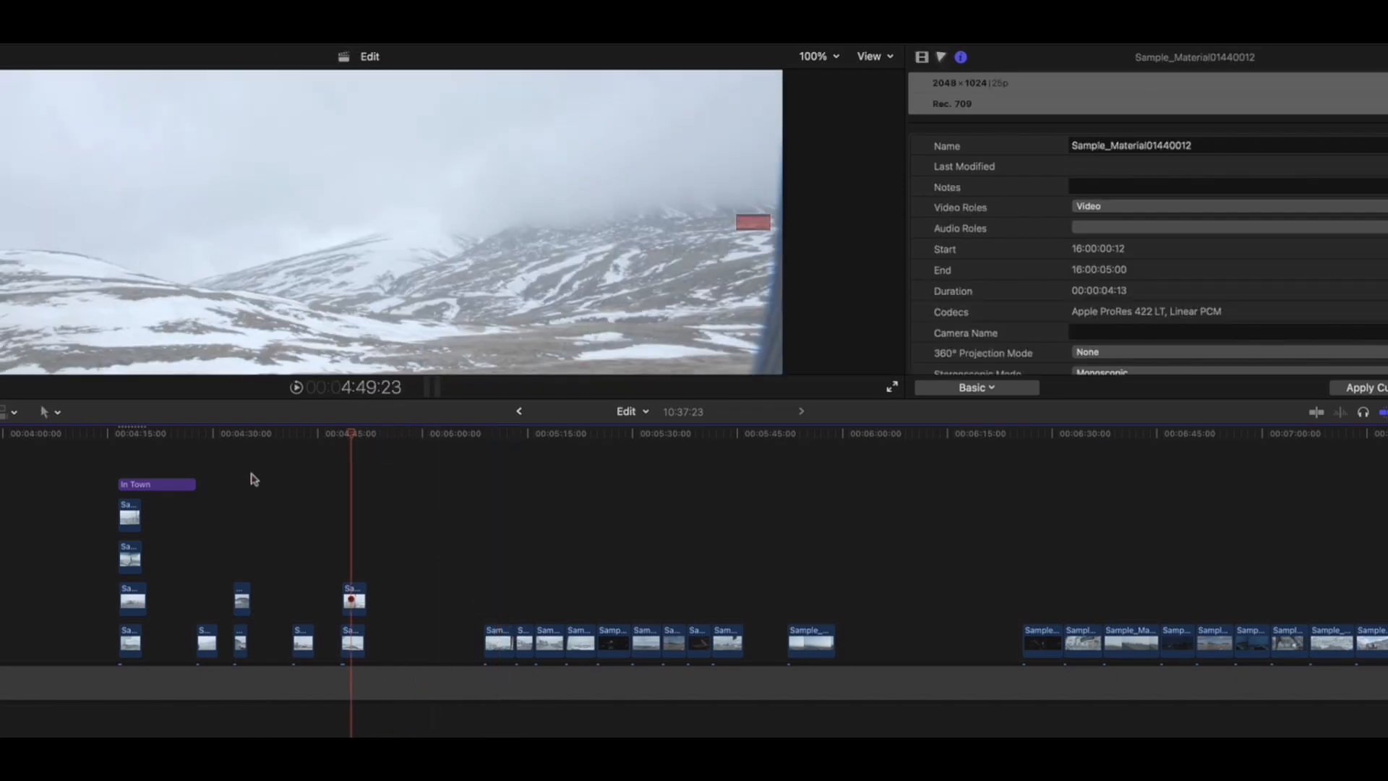
Place a copy of the In Town title on top of the two-clip stack at about 4:48.
left_click_drag(171, 481, 395, 566)
key("super+equal")
key("super+equal")
left_click(359, 532)
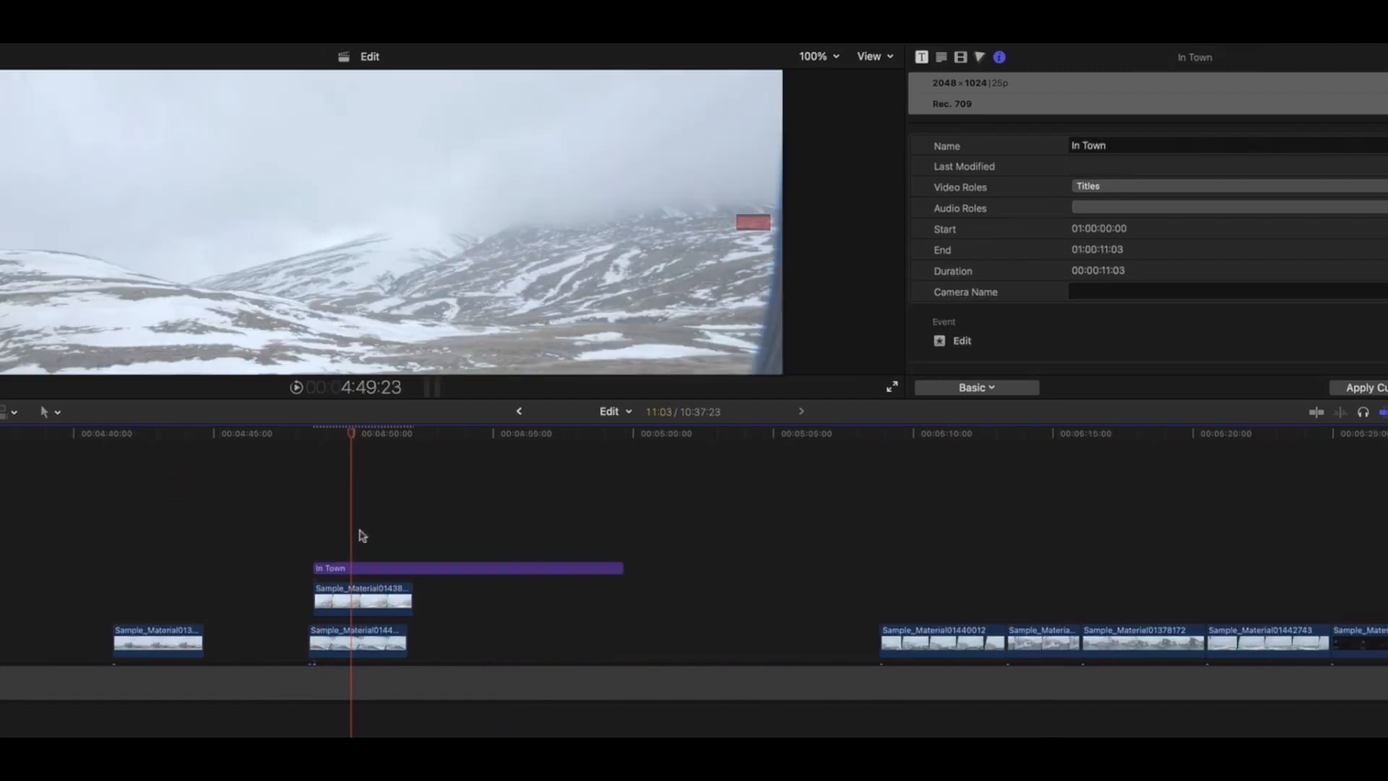
Rename the copied In Town title clip above the mountain shots as Countryside - Drive.
left_click(356, 568)
key("super+4")
left_click(1121, 147)
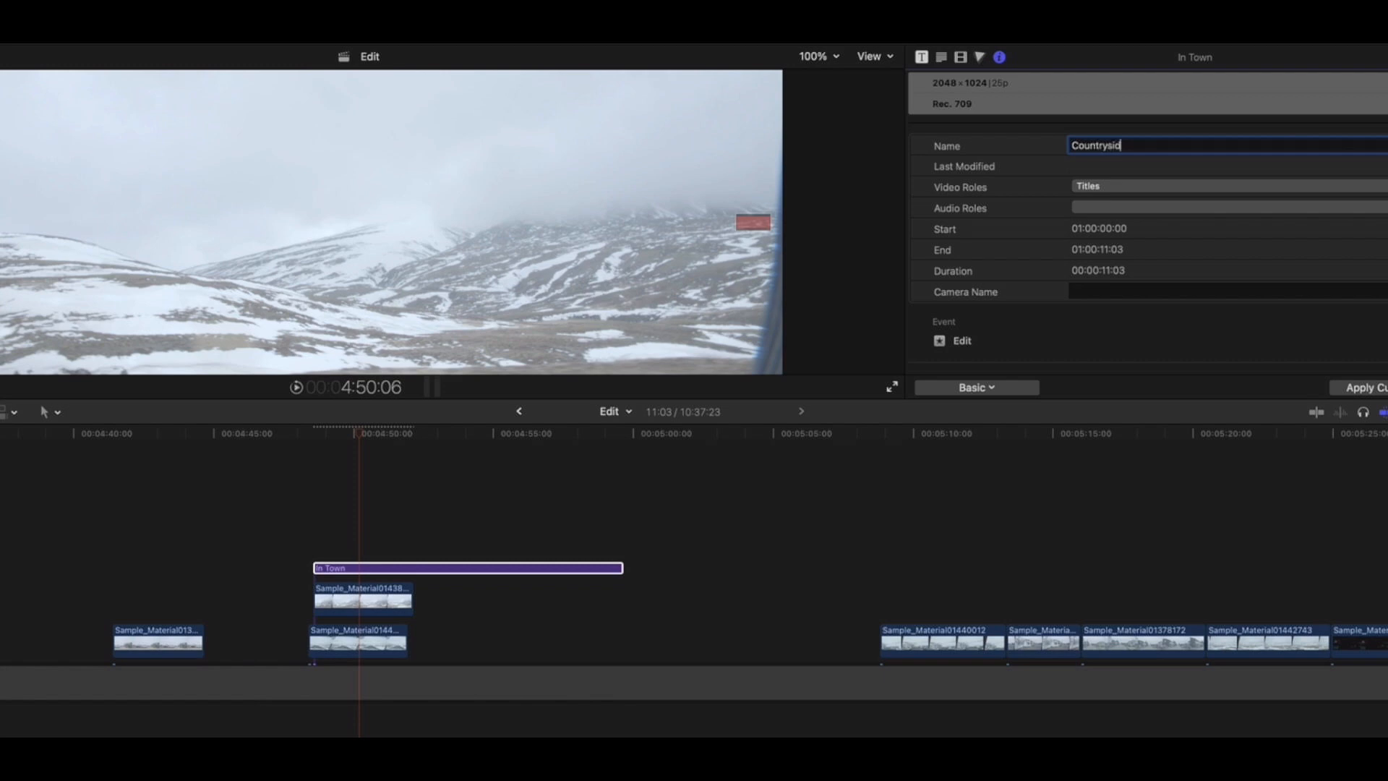
key("Return")
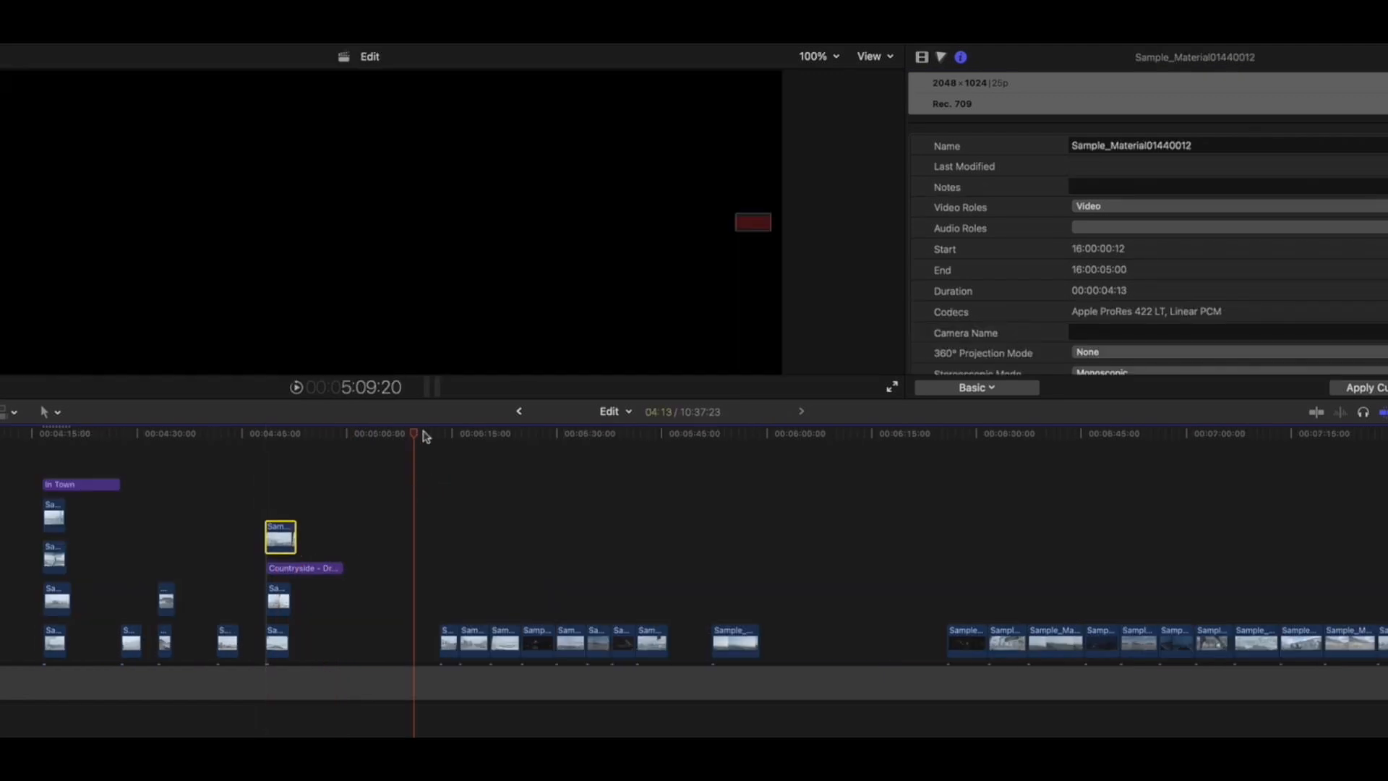
Distribute the next unsorted clips onto the In Town, 4:33 and Countryside - Drive stacks, and move the night-driving clip to about 5:11.
mouse_move(425, 436)
left_mouse_down()
mouse_move(471, 433)
mouse_move(449, 434)
left_mouse_up()
left_click_drag(449, 640, 170, 557)
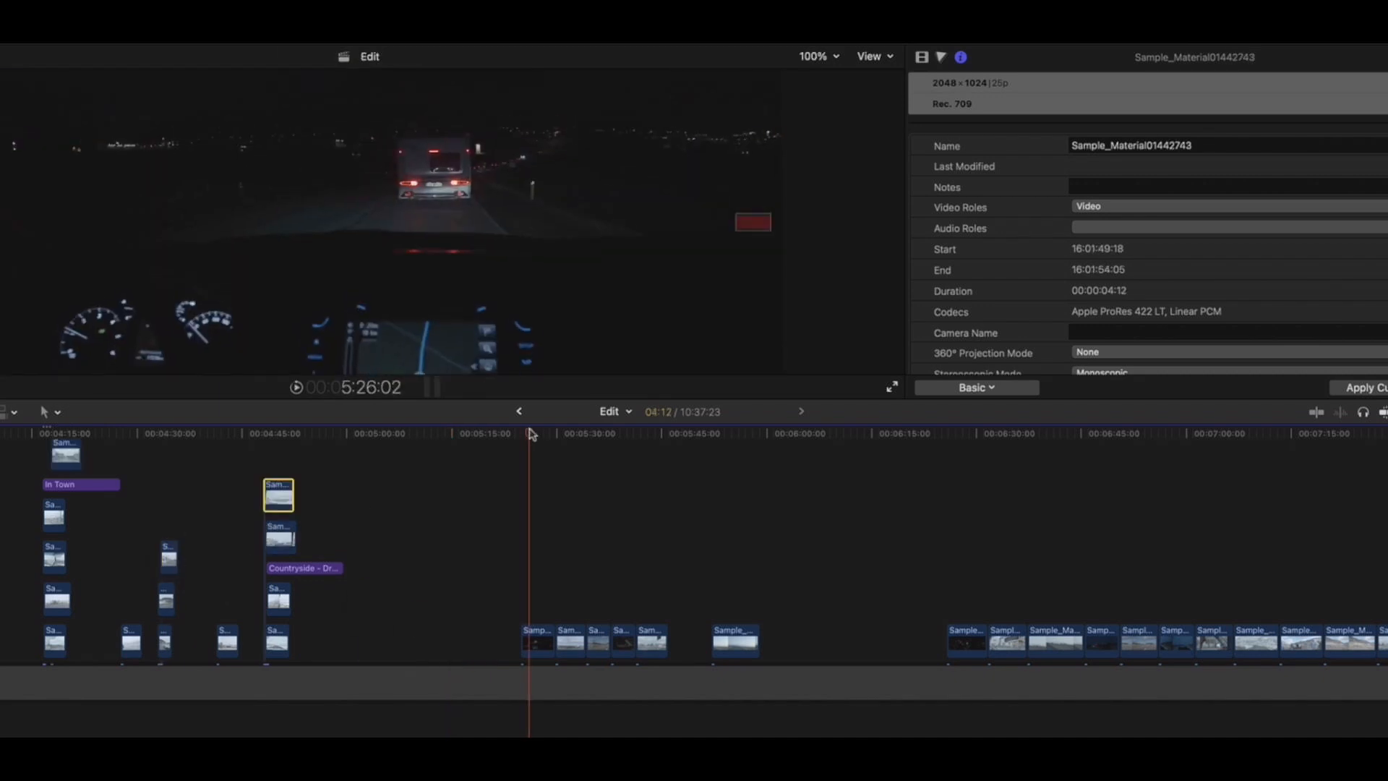
left_click_drag(530, 433, 533, 432)
left_click_drag(535, 643, 436, 639)
Extend the Countryside - Drive title to a duration of 16:13 and paste a copy above the night-driving clip at about 5:11.
left_click(311, 569)
left_click_drag(341, 563, 381, 564)
left_click(423, 435)
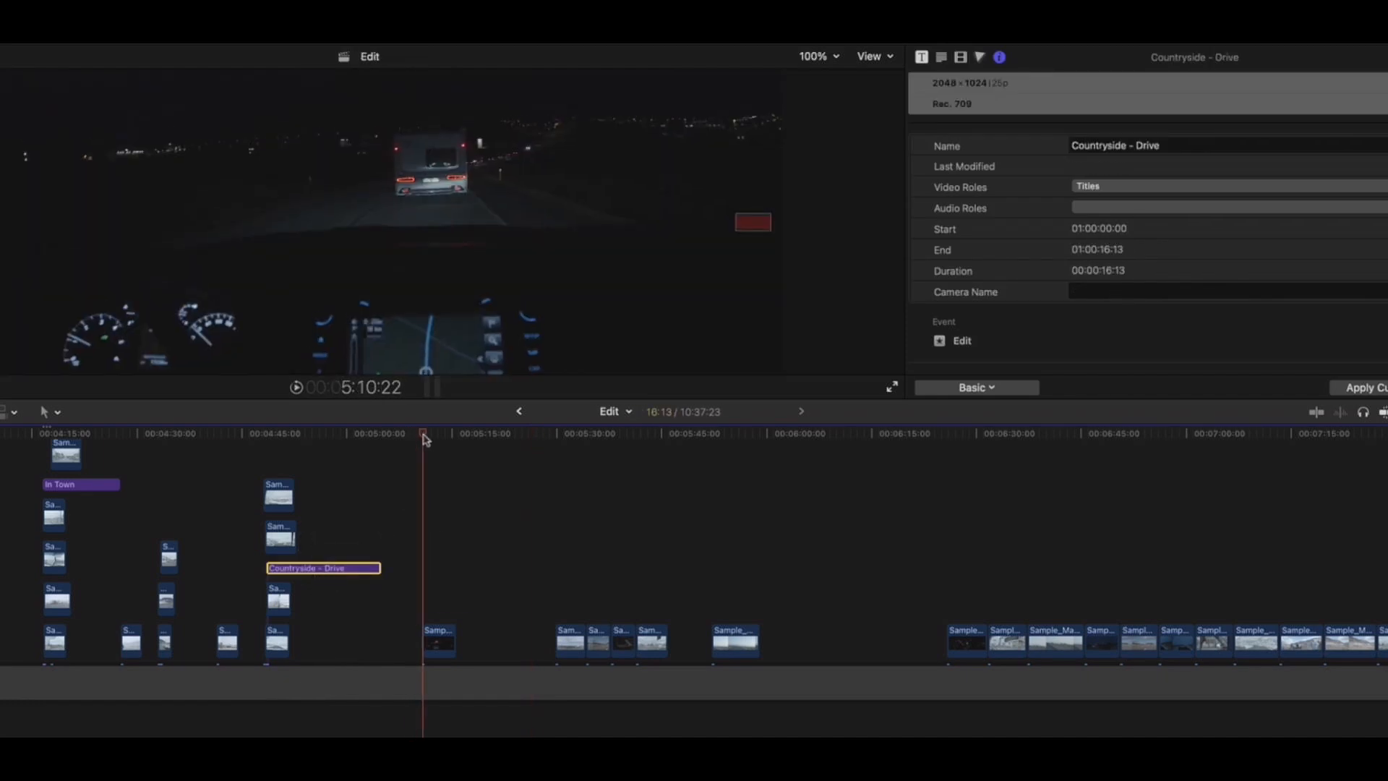
key("super+v")
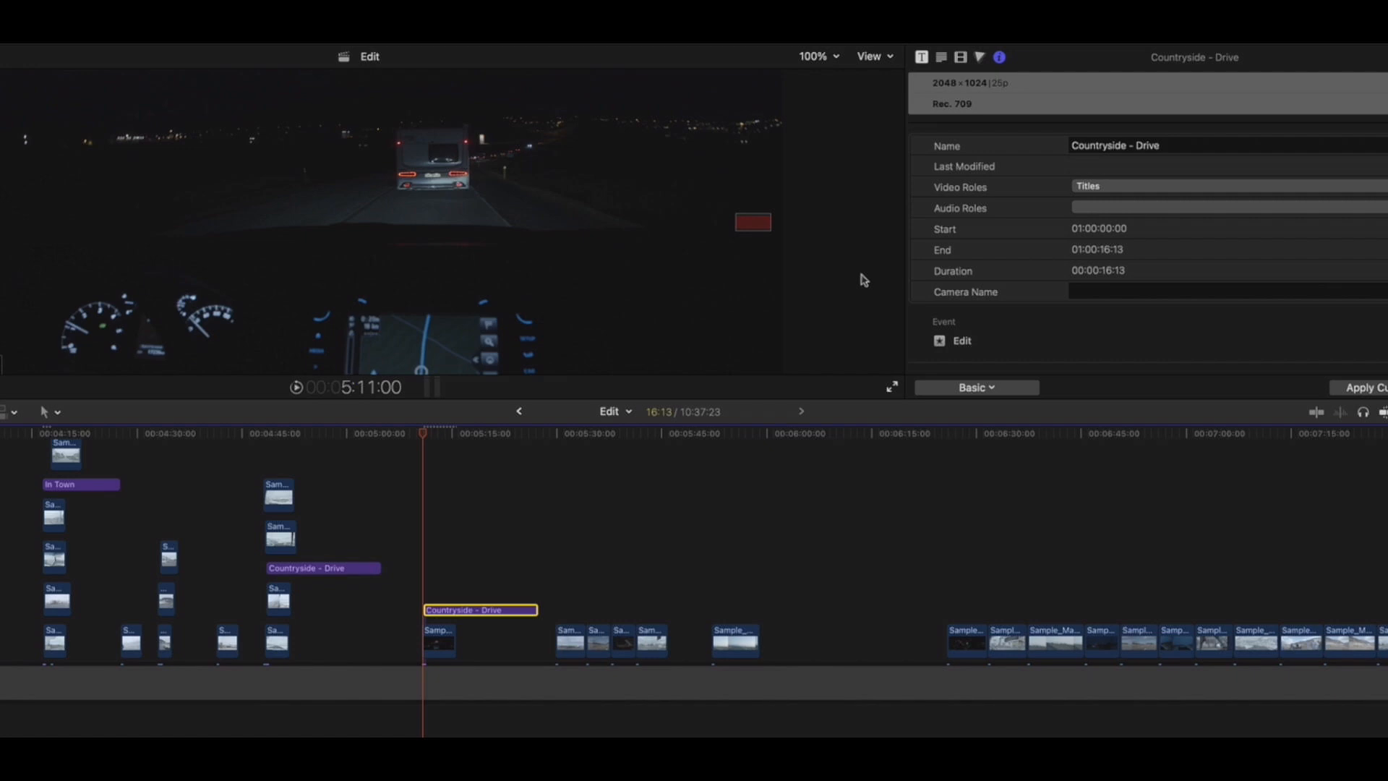
Rename the pasted title as Night and shift it slightly earlier to start at about 5:10.
left_click(1144, 143)
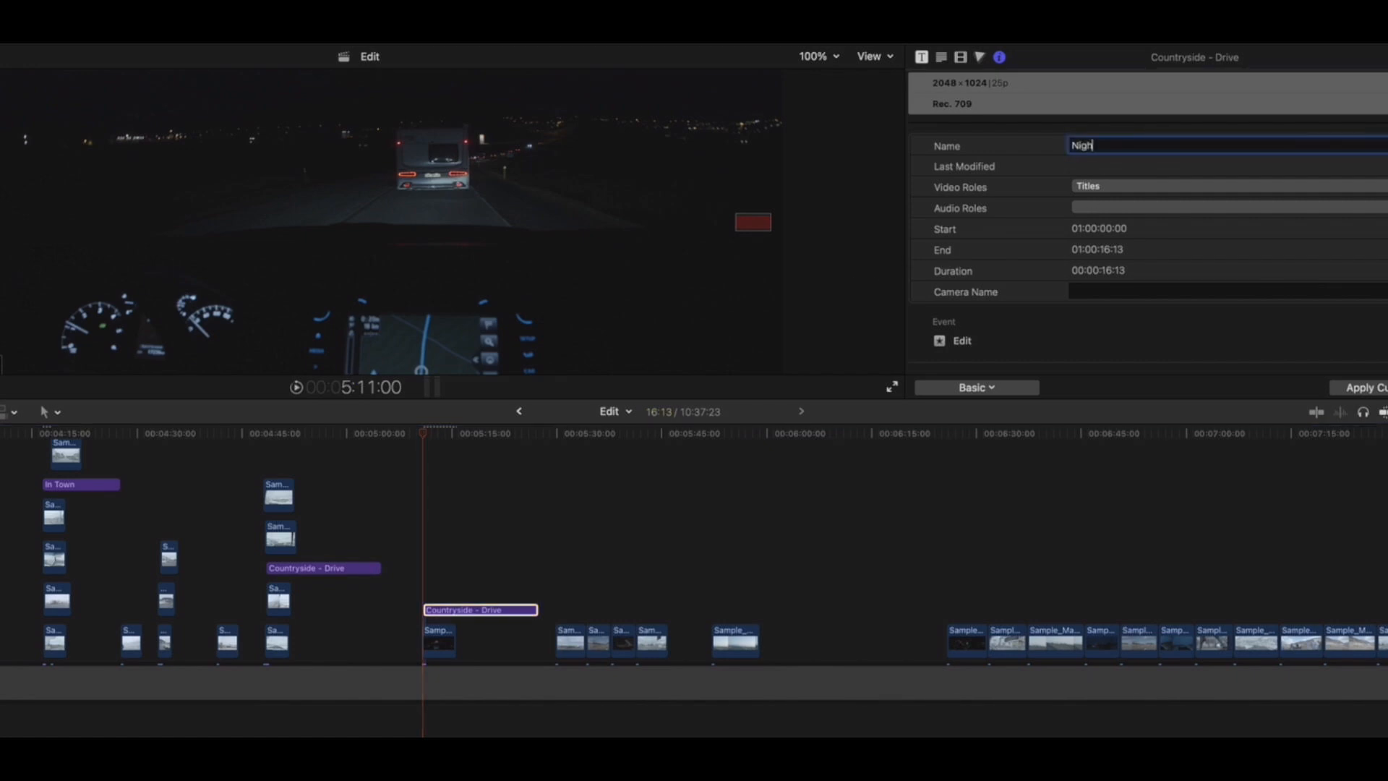
type("Night")
key("Return")
mouse_move(525, 611)
left_mouse_down()
mouse_move(496, 611)
mouse_move(527, 611)
left_mouse_up()
left_click(555, 487)
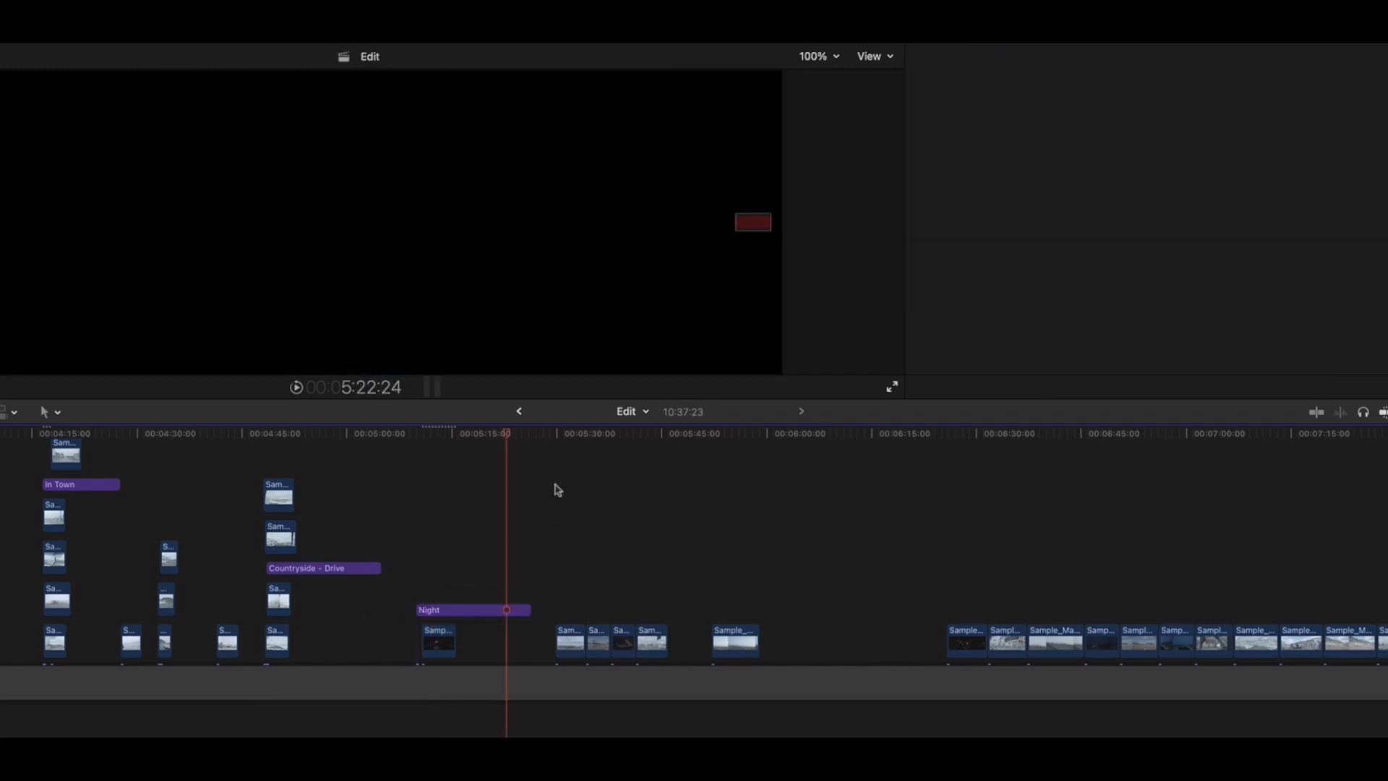
Place the next unsorted clip ahead of the Night group, and split the gap before it and extend the earlier part by about 18 seconds.
left_click(554, 436)
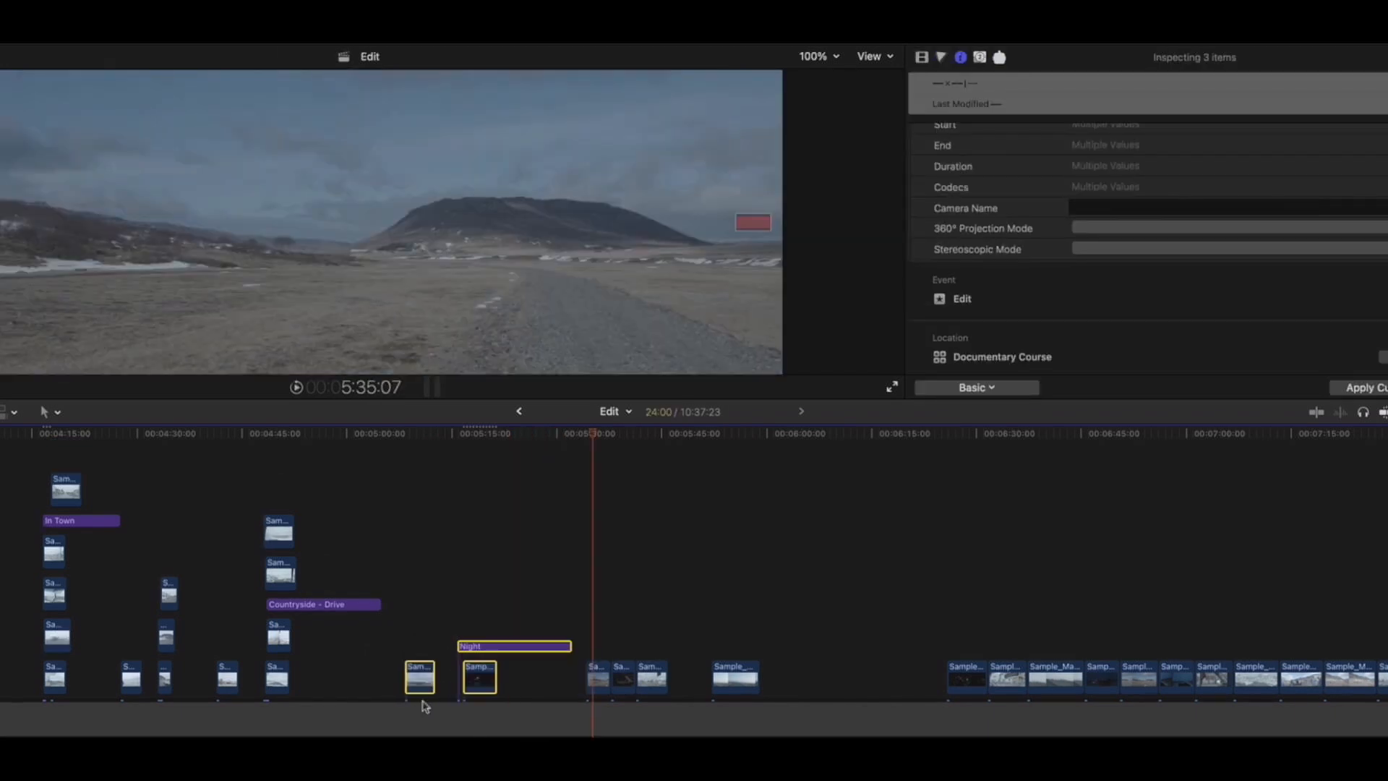
left_click(392, 714)
key("a")
left_click_drag(379, 719, 510, 719)
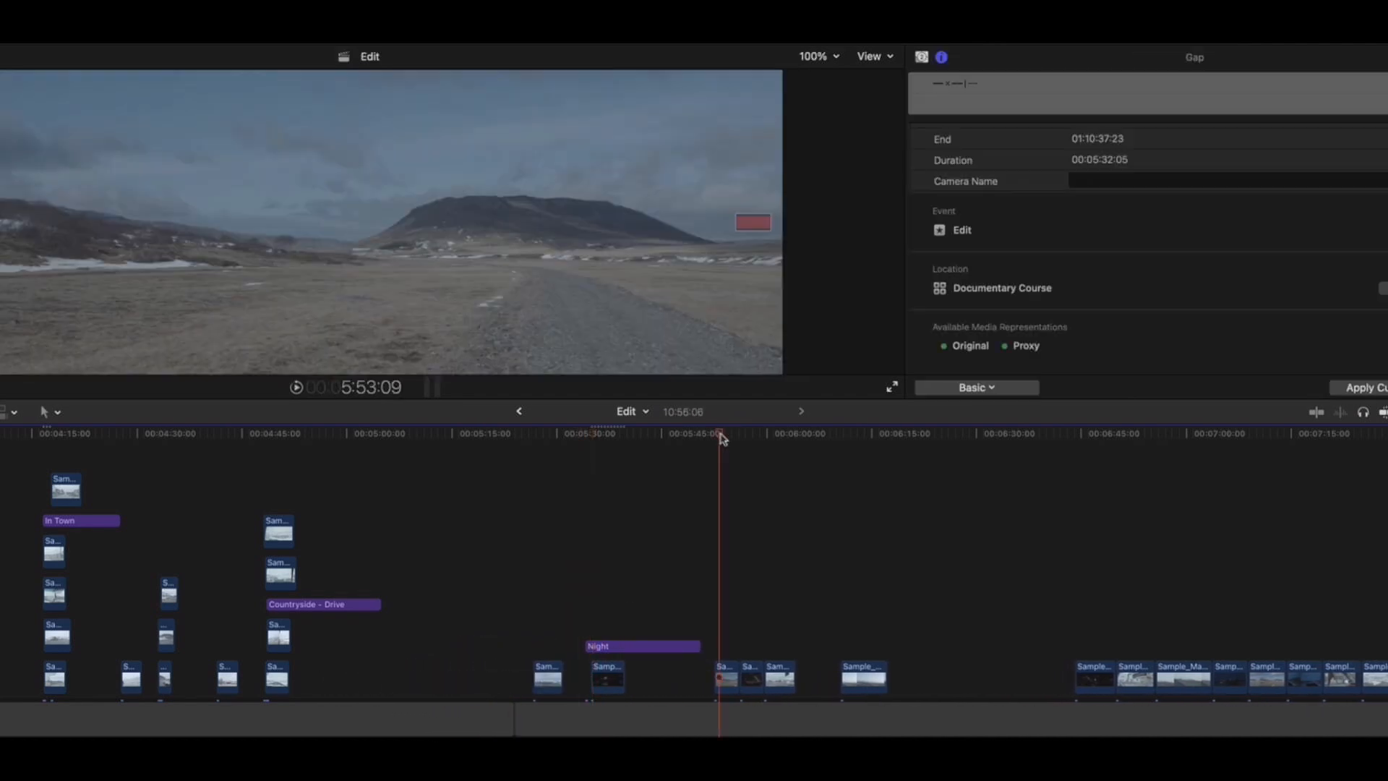
Move the clip at about 5:53 to about 5:07 and stack the boats clip from about 4:42 on top of it.
left_click_drag(727, 678, 47, 490)
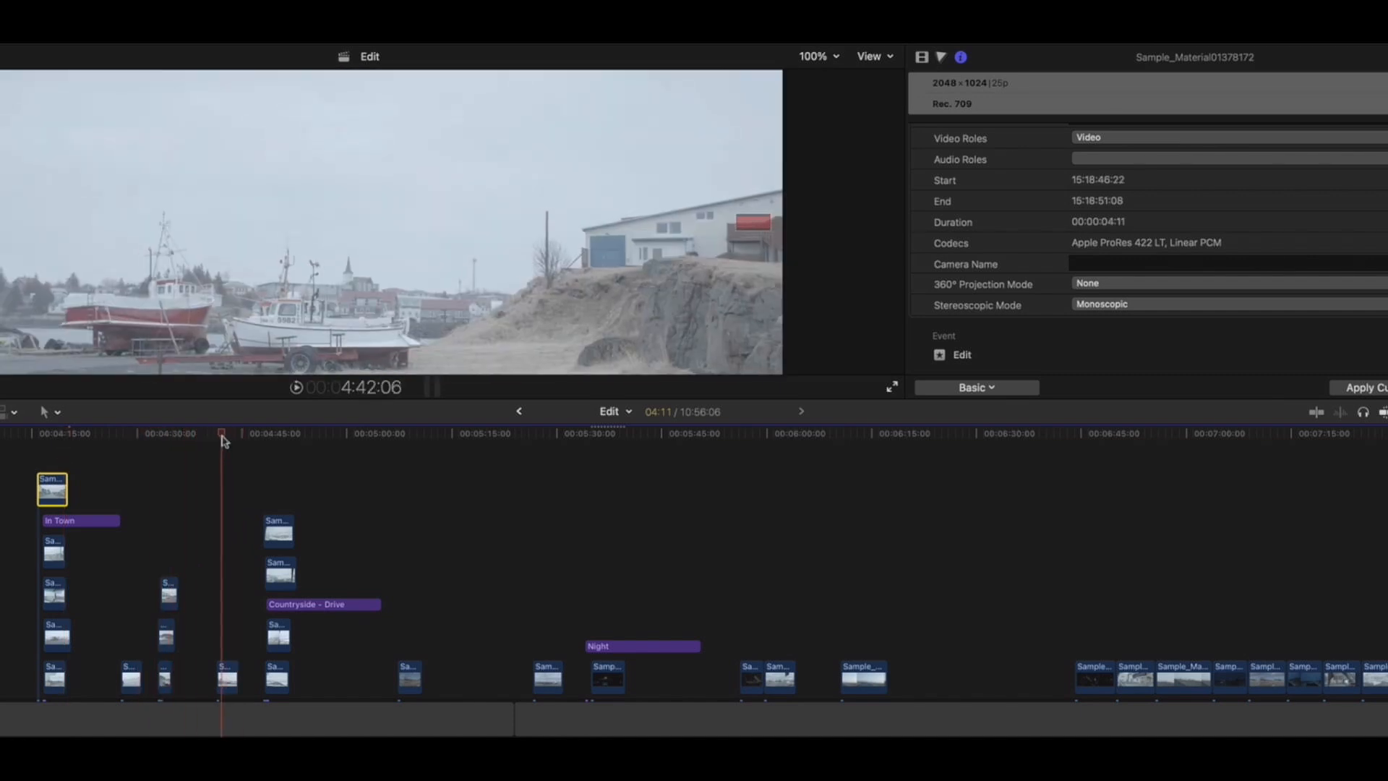
left_click_drag(227, 678, 417, 641)
Paste a copy of the Countryside - Drive title and align it on top of the new two-clip stack at about 5:07.
left_click(347, 606)
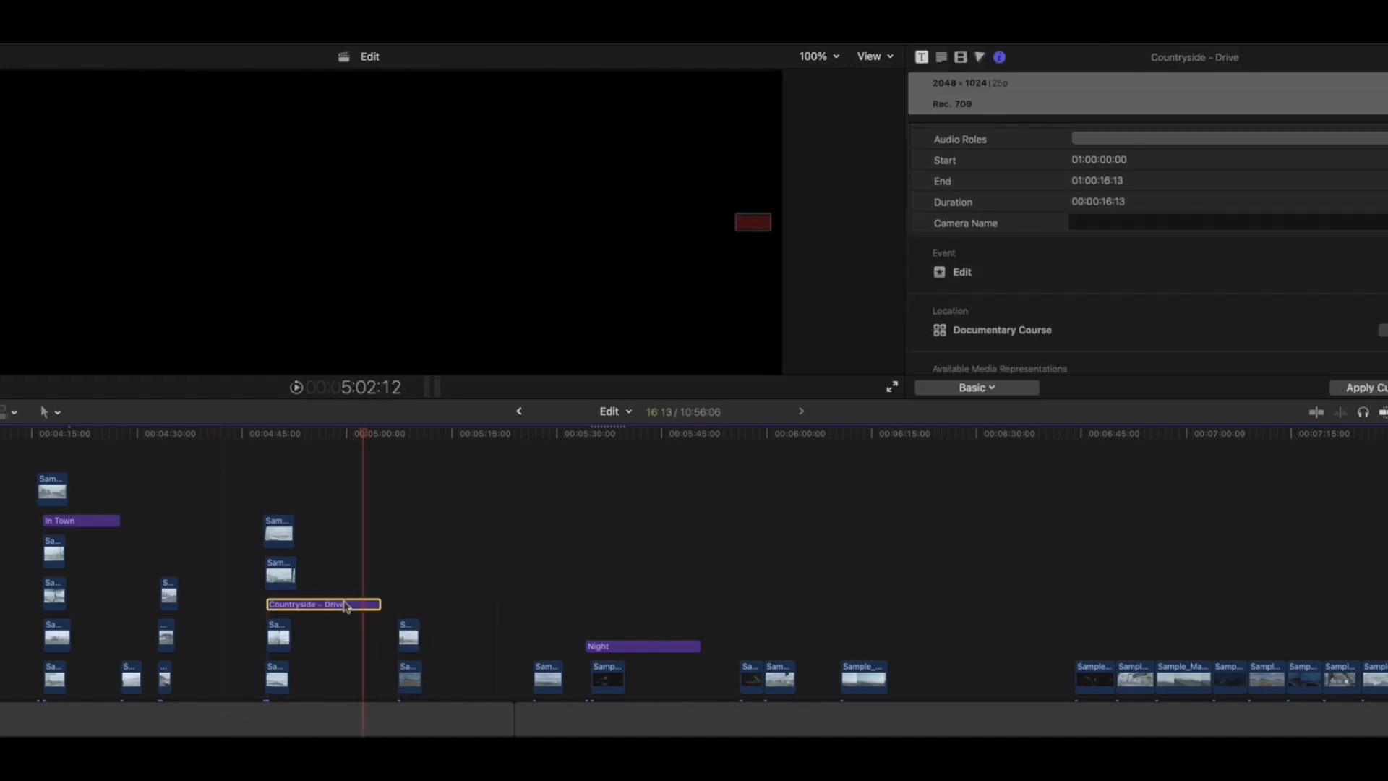
key("super+v")
left_click_drag(406, 583, 438, 605)
left_click(415, 438)
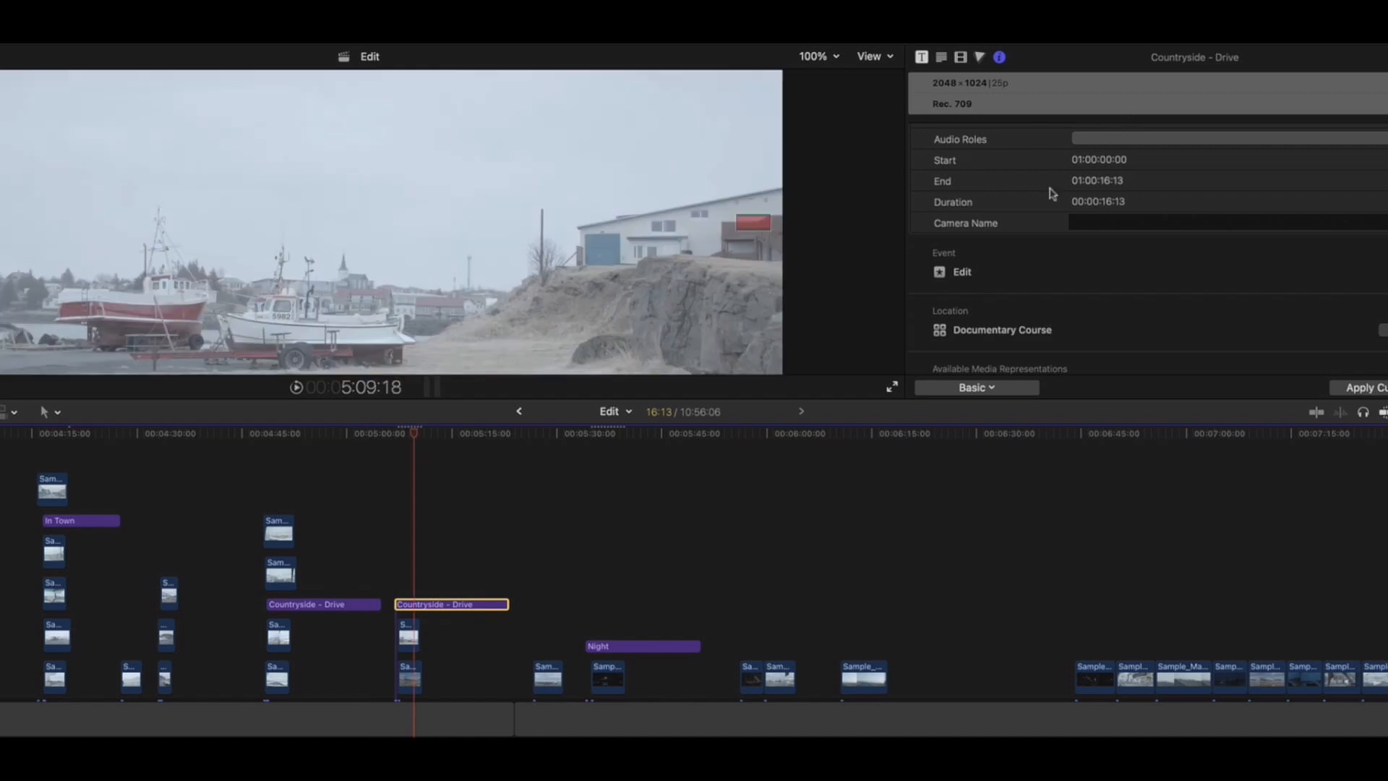
Rename the copied title above the boats clip as Still Things.
scroll(1052, 193, "up", 2)
left_click(1165, 149)
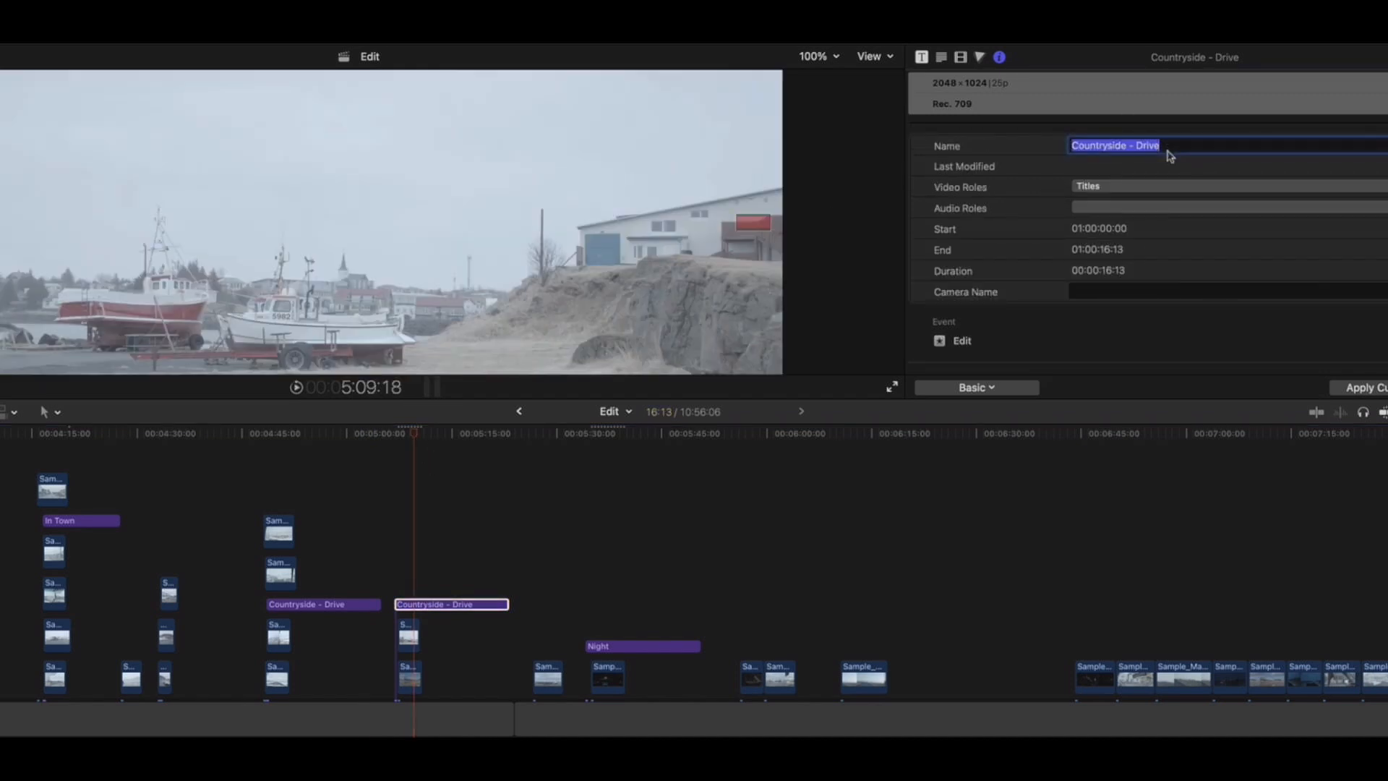
key("XF86AudioRaiseVolume")
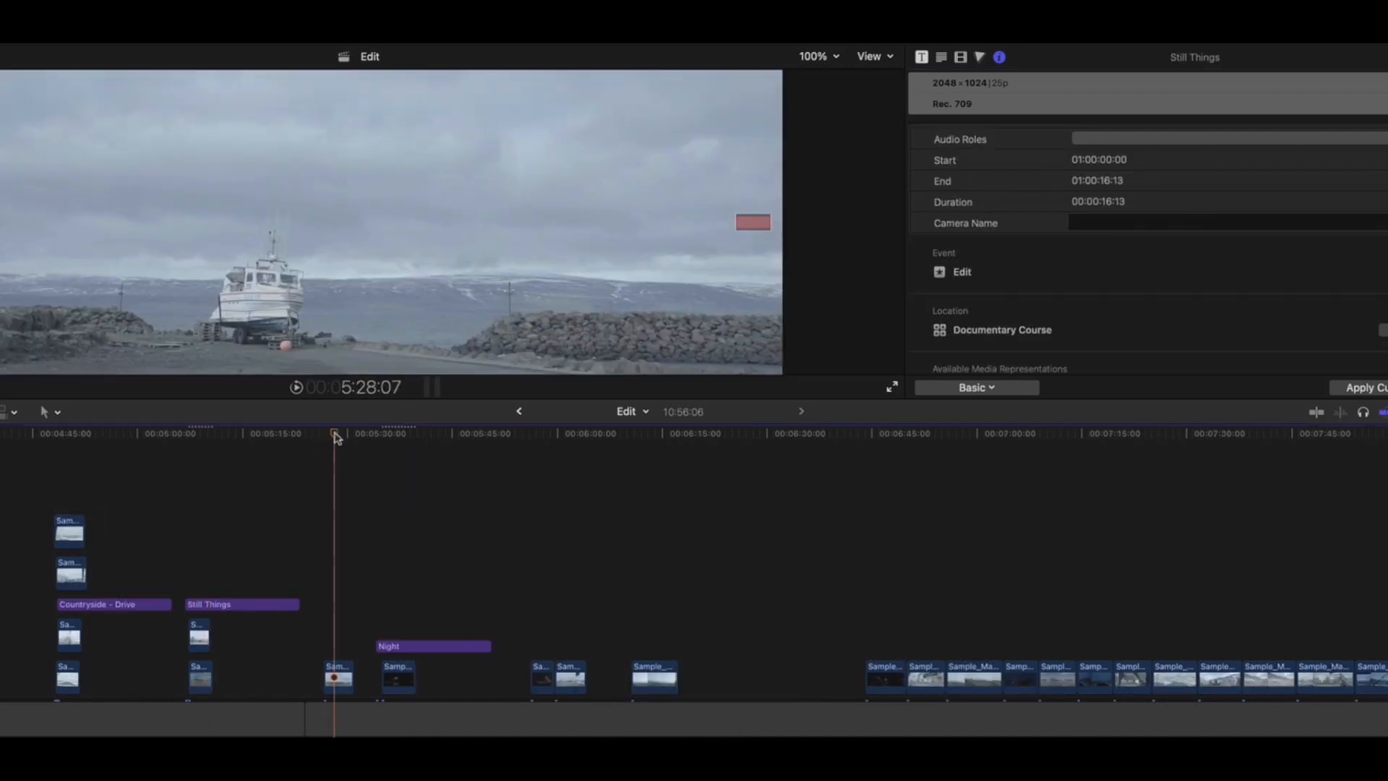
Compare the night-driving footage and stack the dark clip from about 5:56 on top of the Night title at about 5:36.
mouse_move(411, 433)
left_mouse_down()
mouse_move(422, 434)
mouse_move(391, 435)
left_mouse_up()
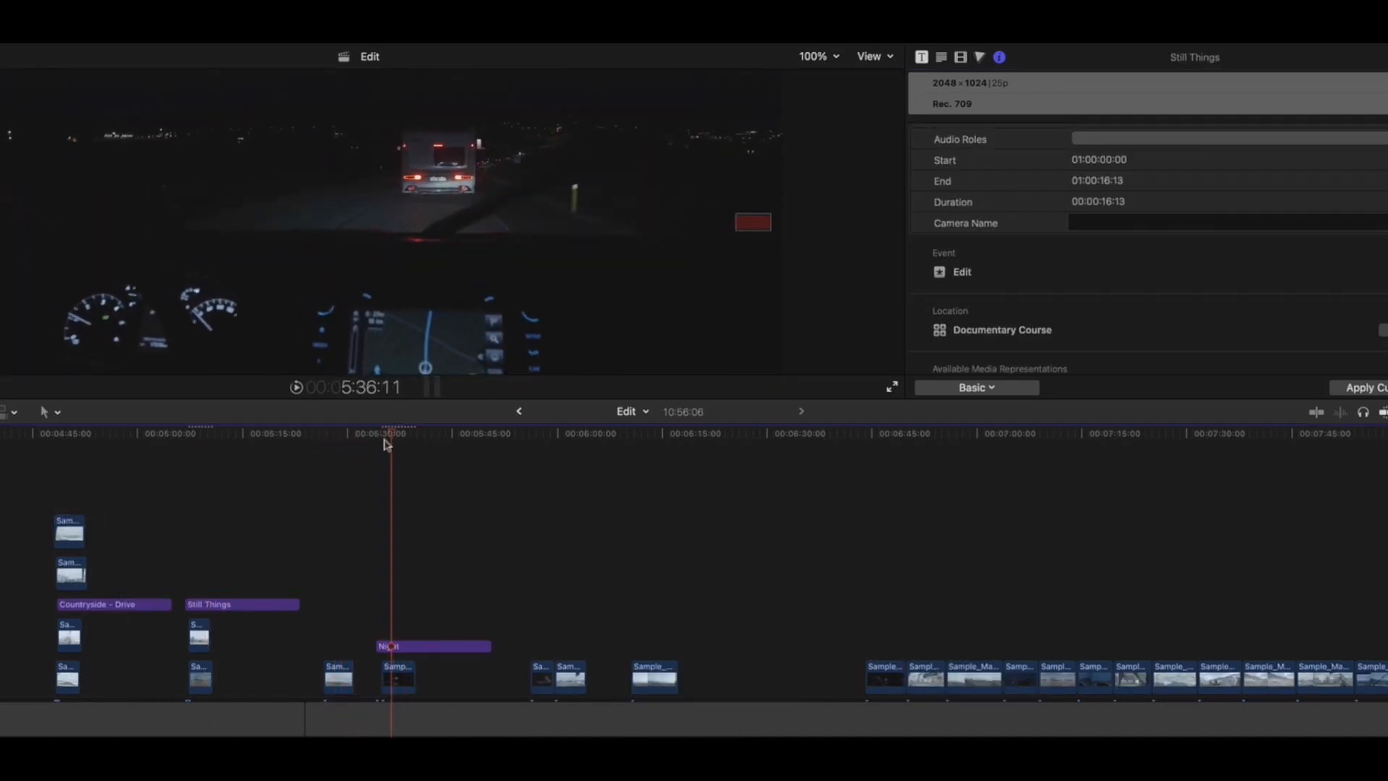
scroll(353, 474, "left", 4)
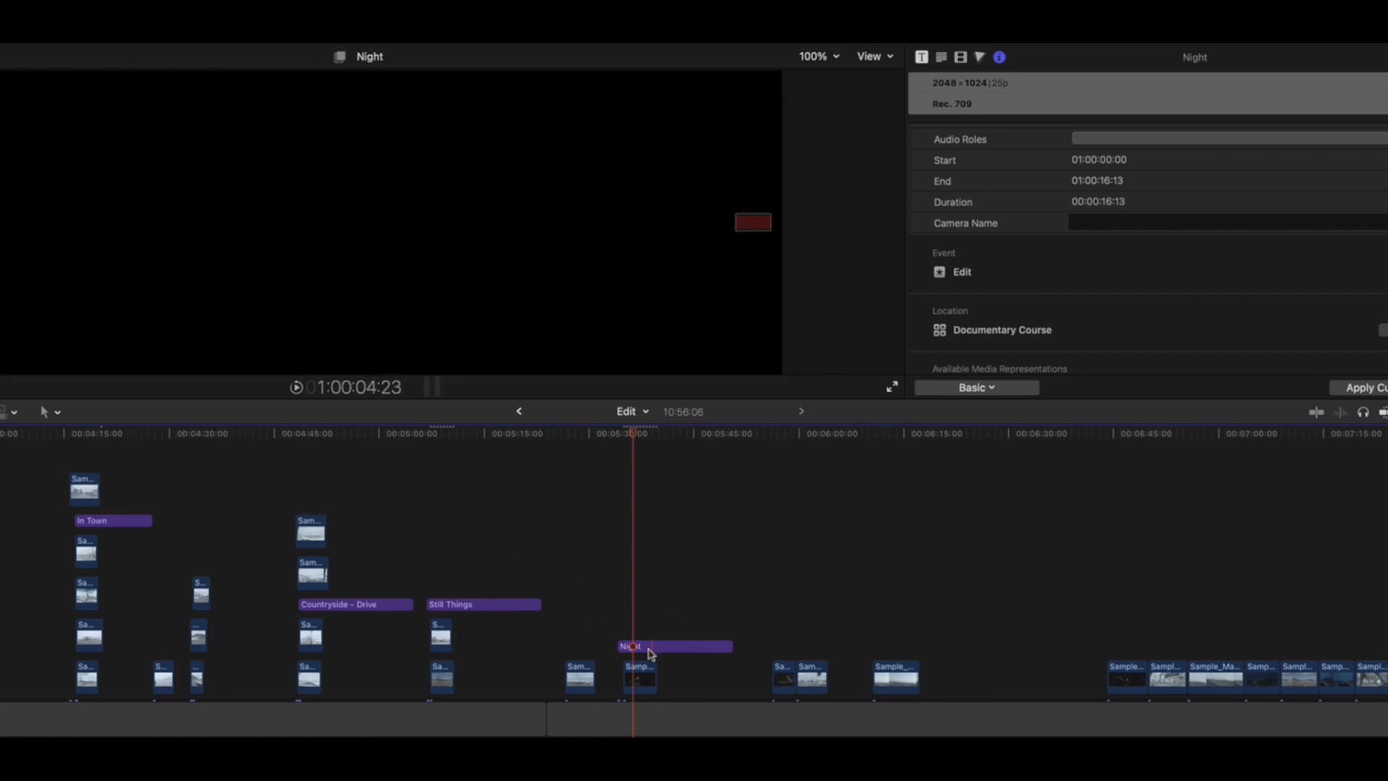
left_click(638, 434)
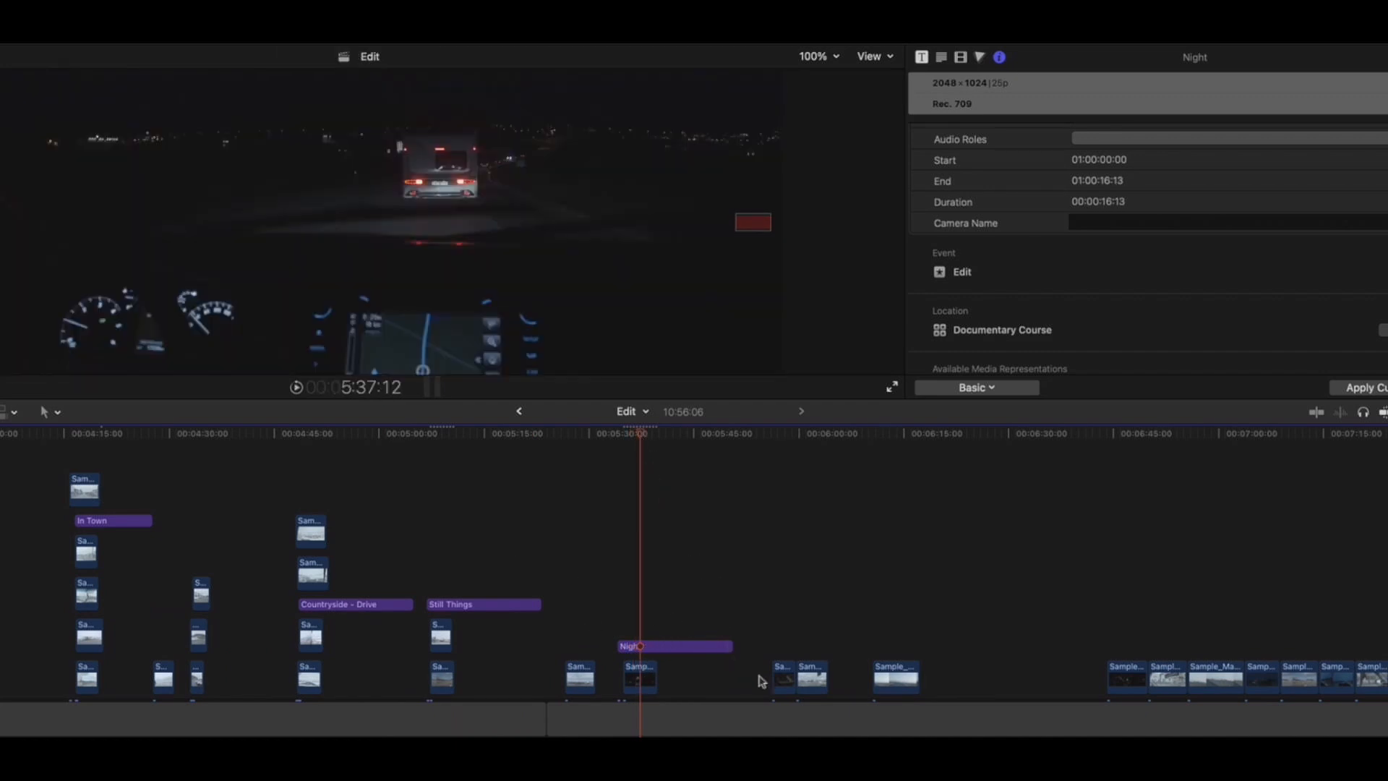
left_click(635, 438)
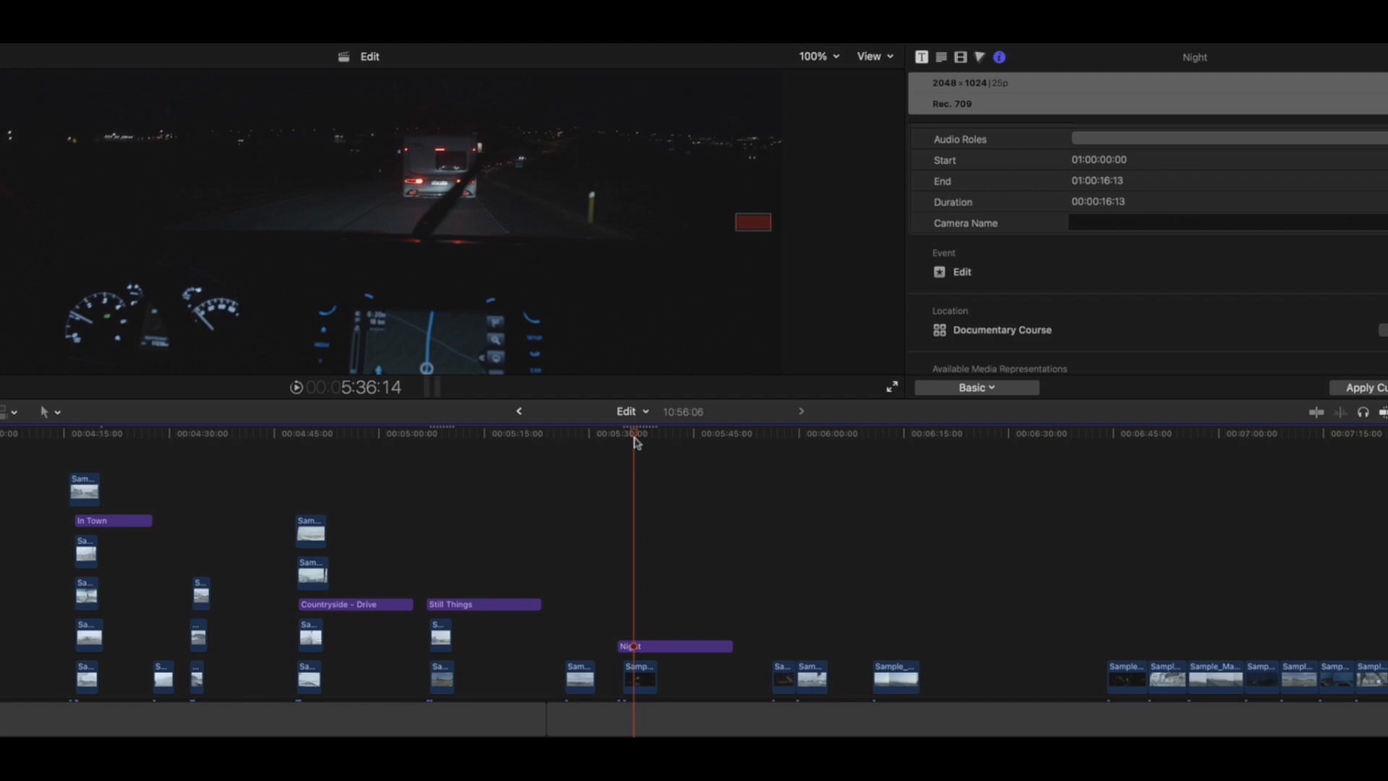
left_click_drag(635, 441, 649, 435)
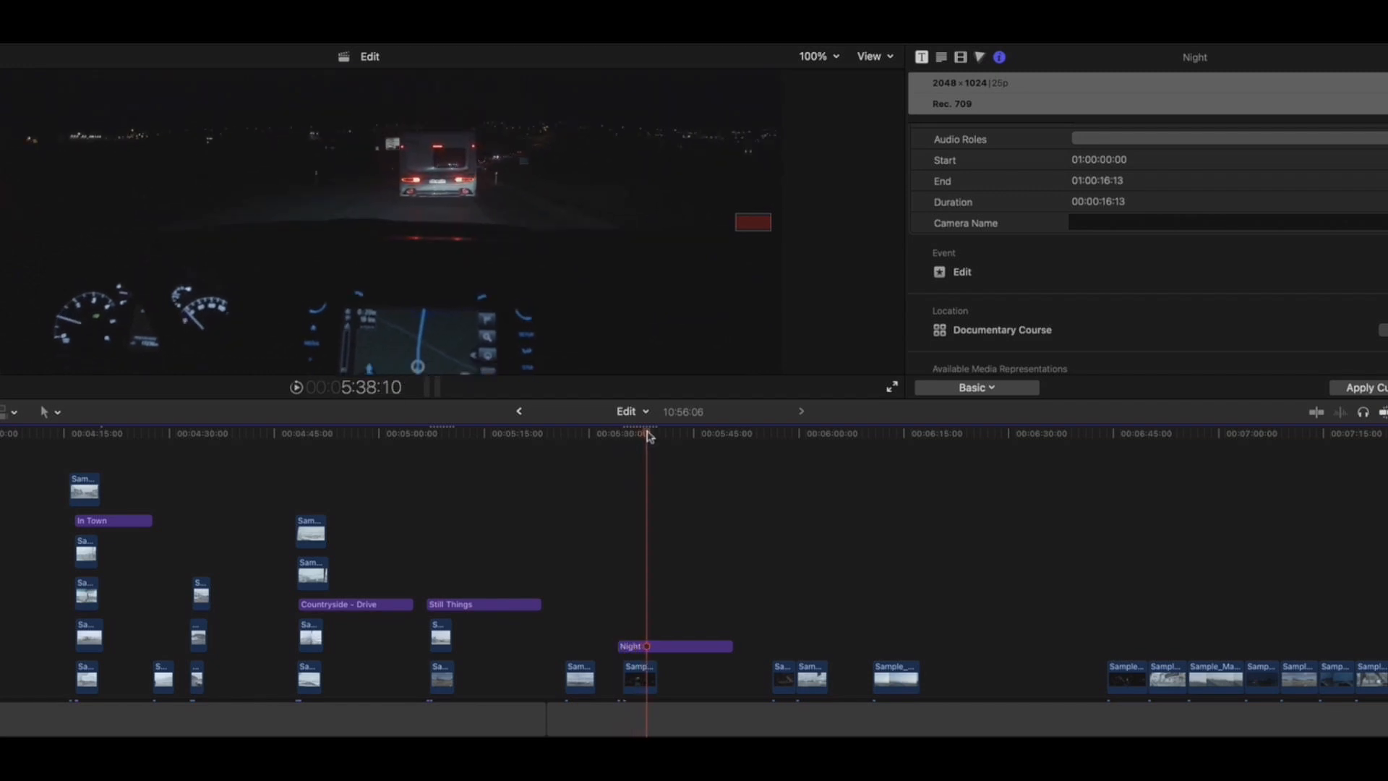
left_click_drag(782, 676, 637, 615)
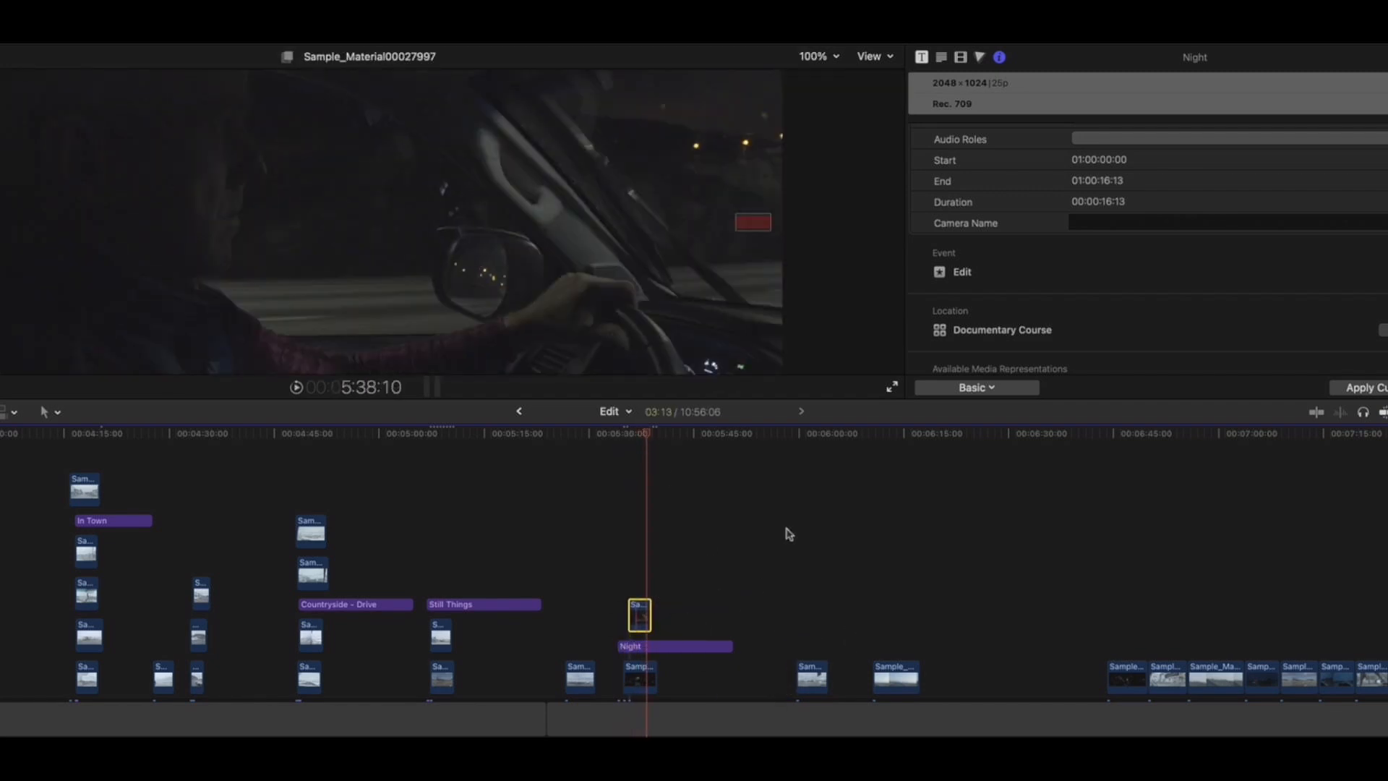
Move the clip at about 6:01 onto the In Town stack, and stack the clip at about 7:52 above its neighbour at about 7:49.
left_click_drag(796, 438, 807, 436)
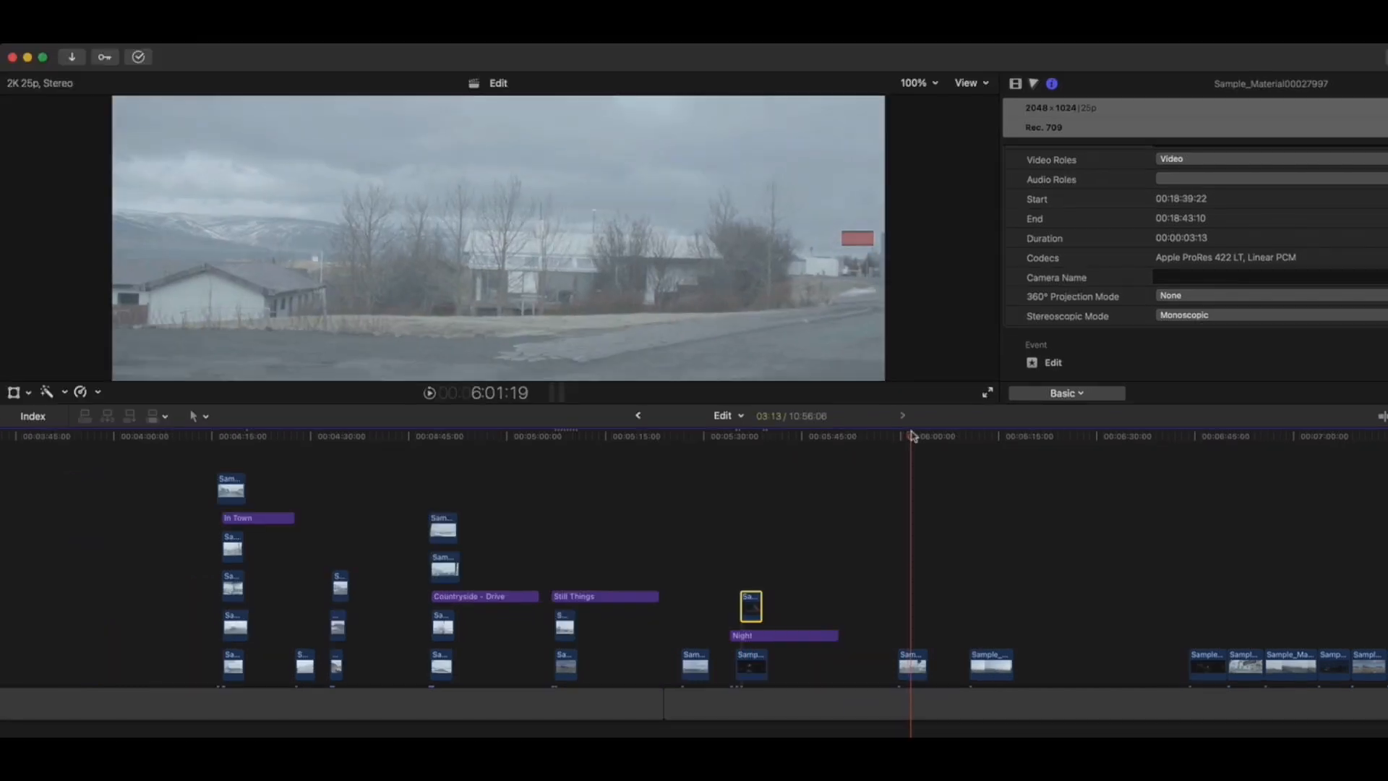
left_click_drag(910, 669, 249, 463)
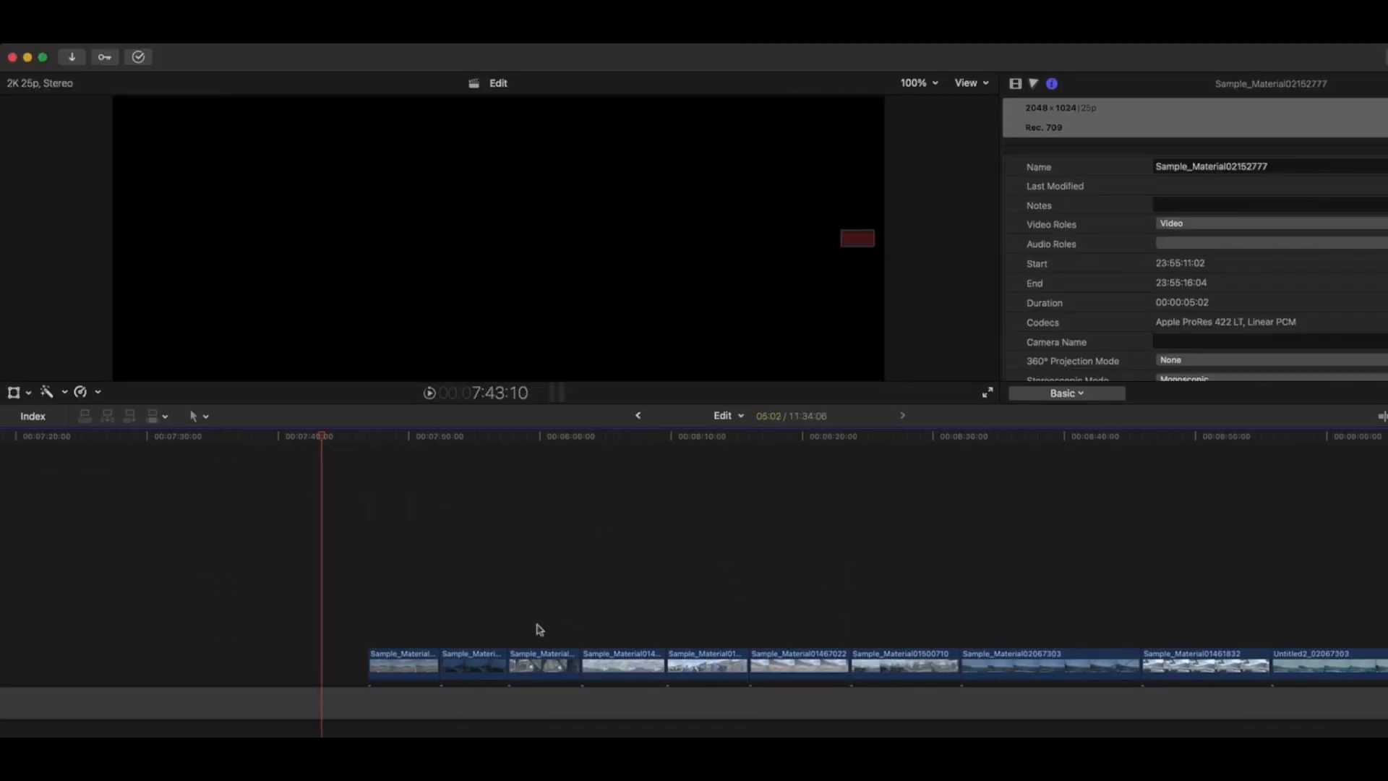
left_click(491, 661)
left_click_drag(492, 662, 445, 621)
key("super+minus")
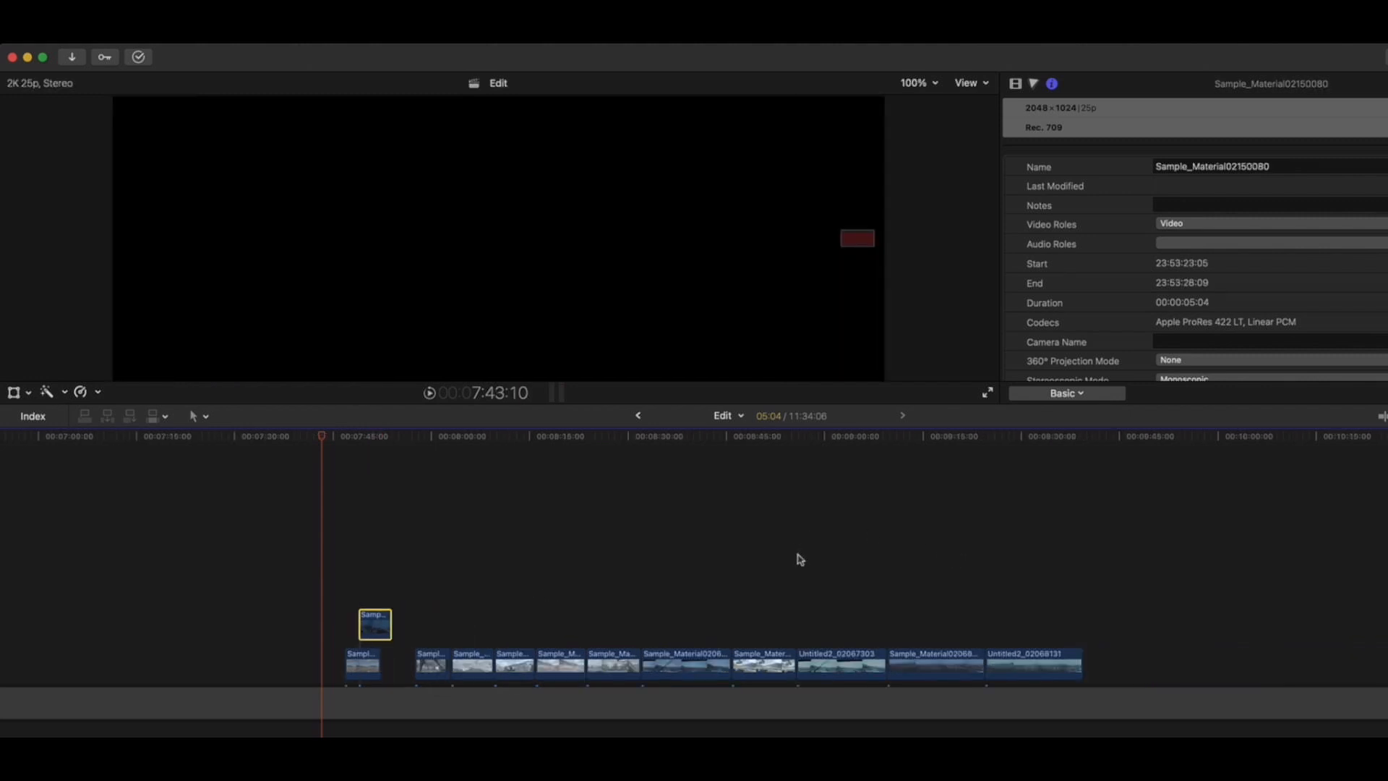
left_click(1034, 661, "shift")
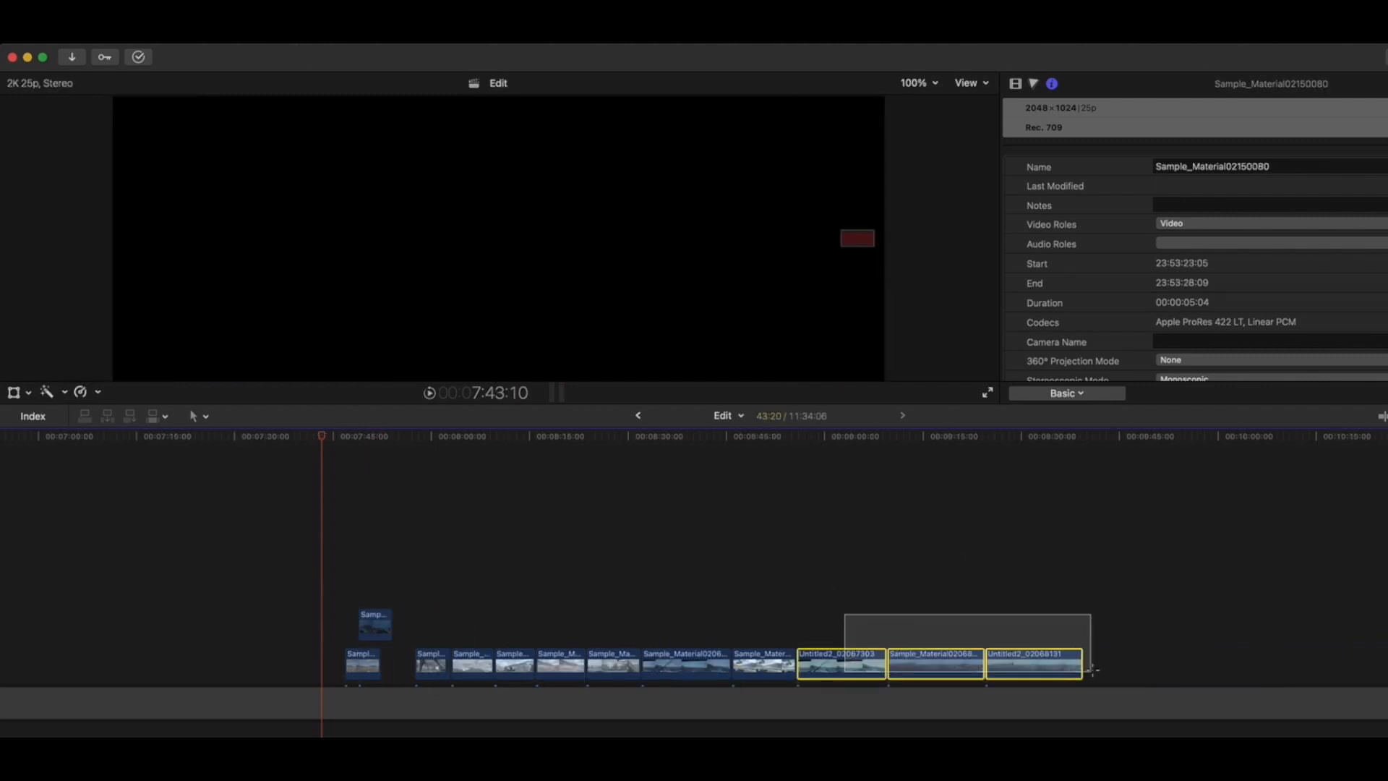
key("Delete")
key("super+z")
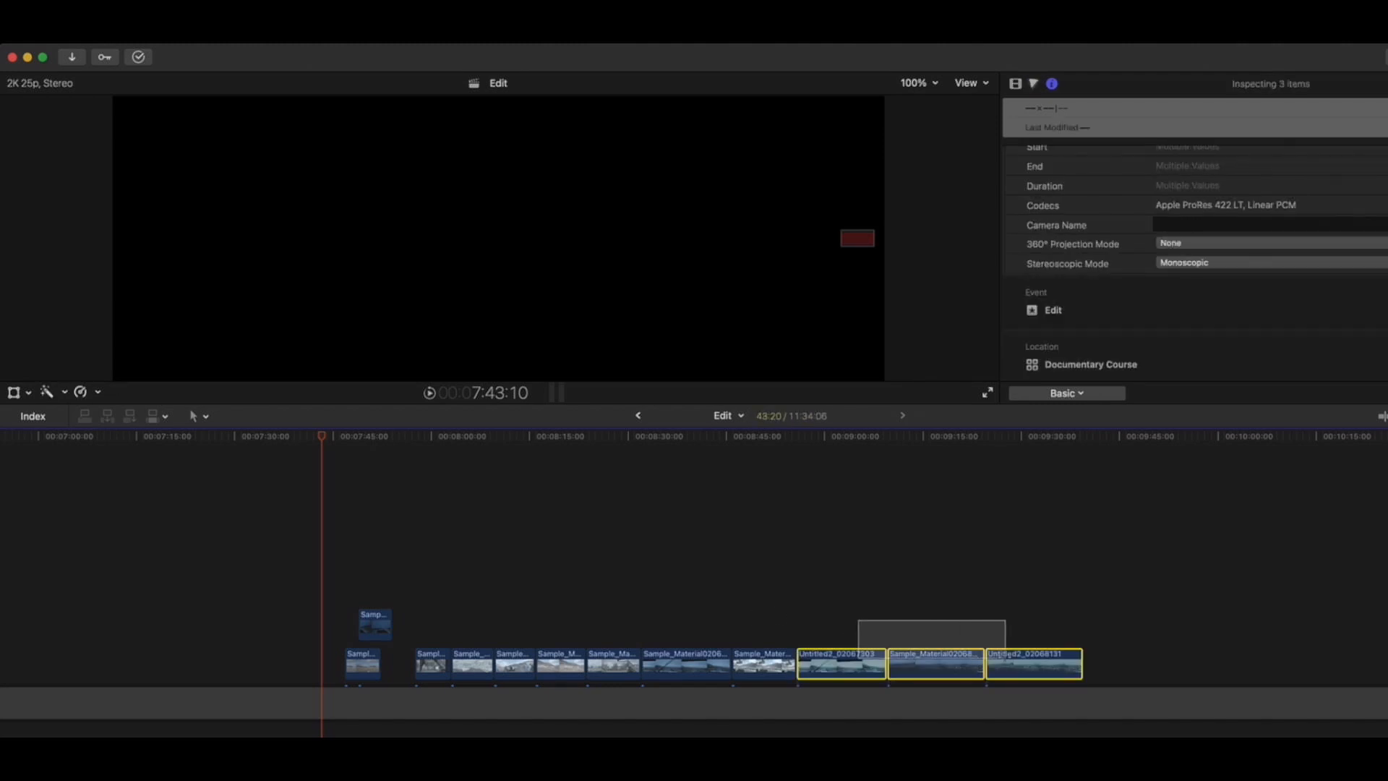
left_click(826, 627)
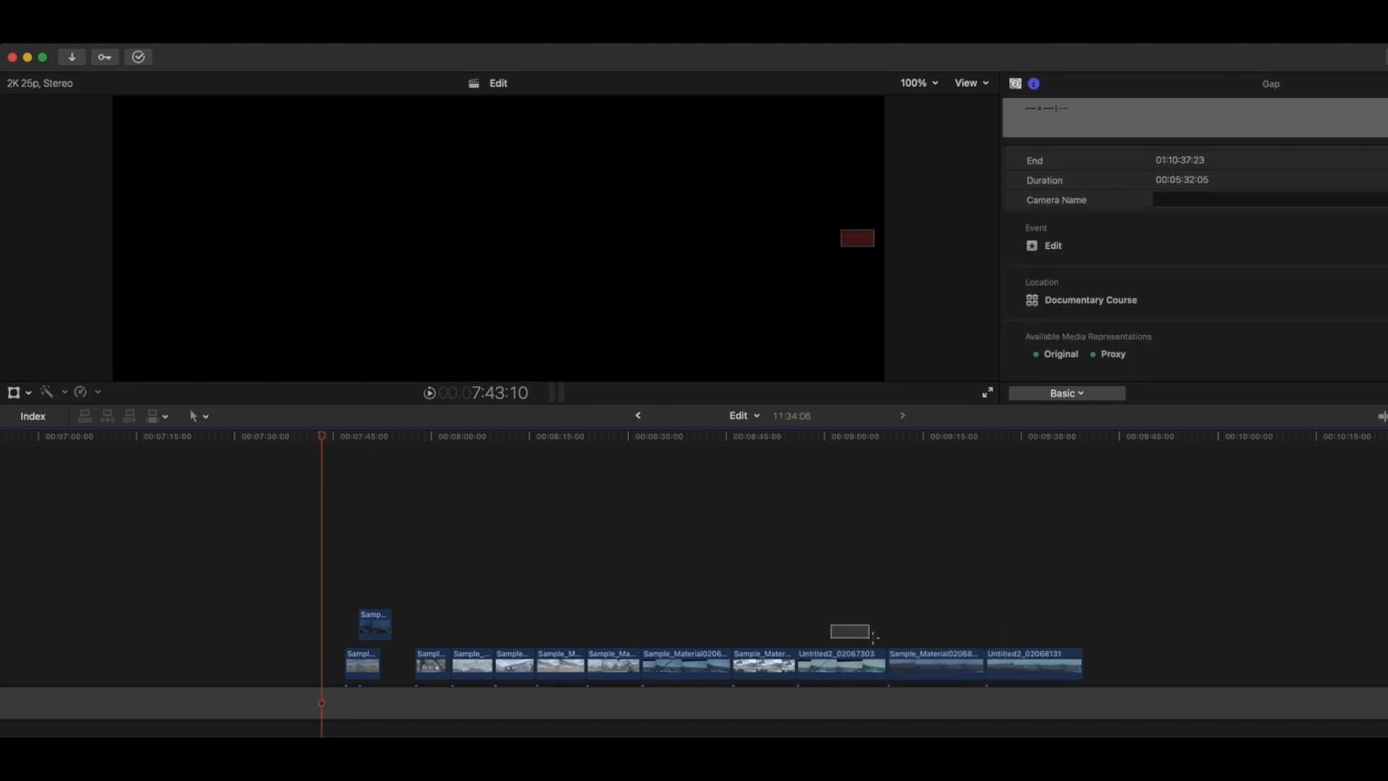
left_click_drag(880, 616, 874, 611)
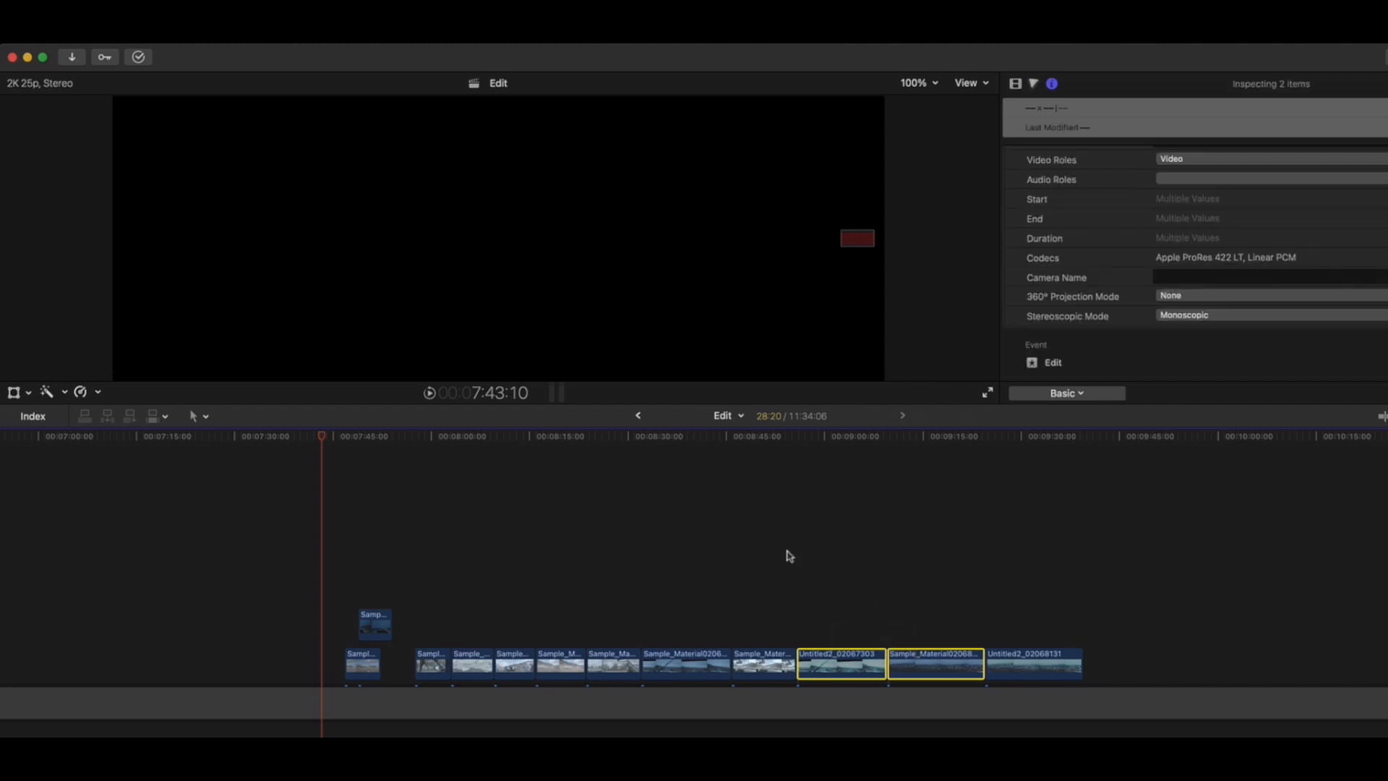
left_click(759, 576)
Stack the three long Sample_Material driving clips above the Countryside - Drive title and delete the two Untitled2 clips.
left_click_drag(681, 438, 692, 443)
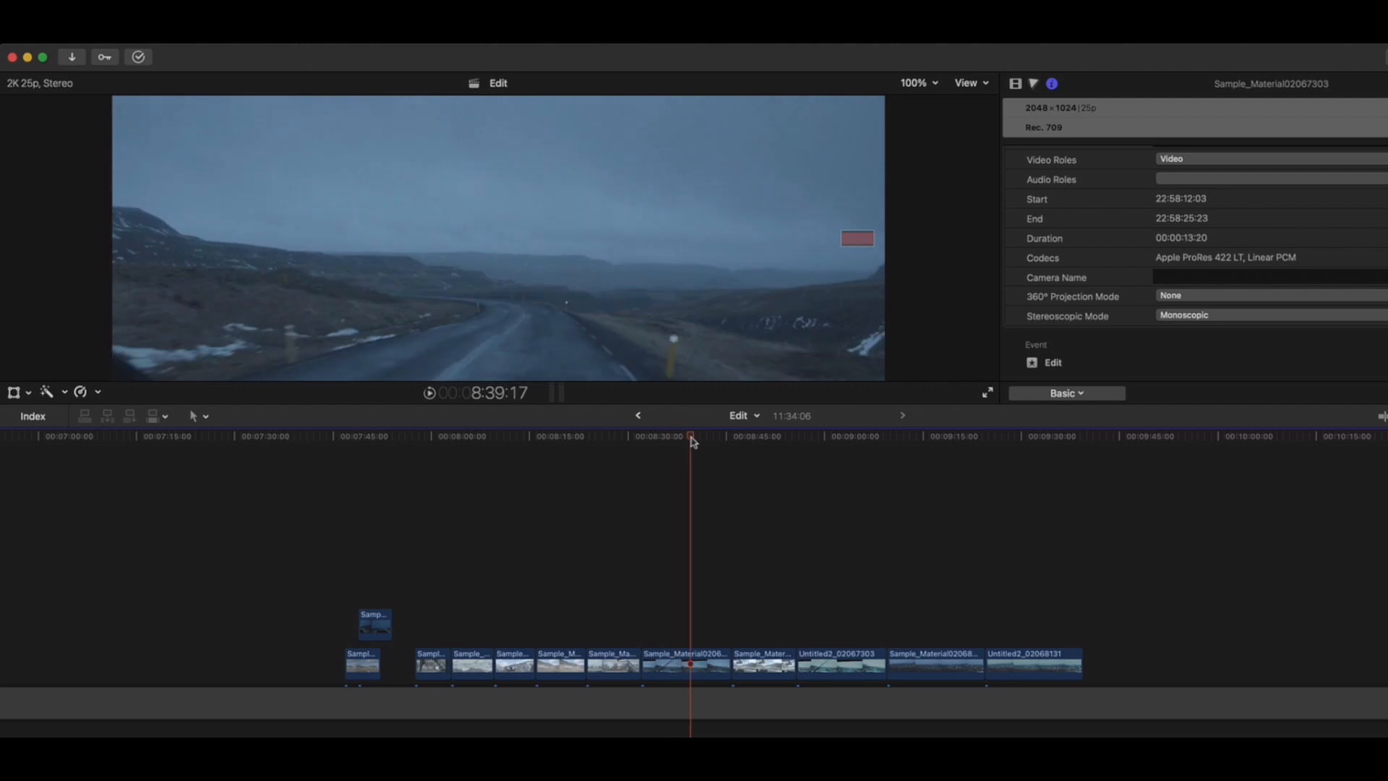
key("super+minus")
scroll(680, 647, "left", 5)
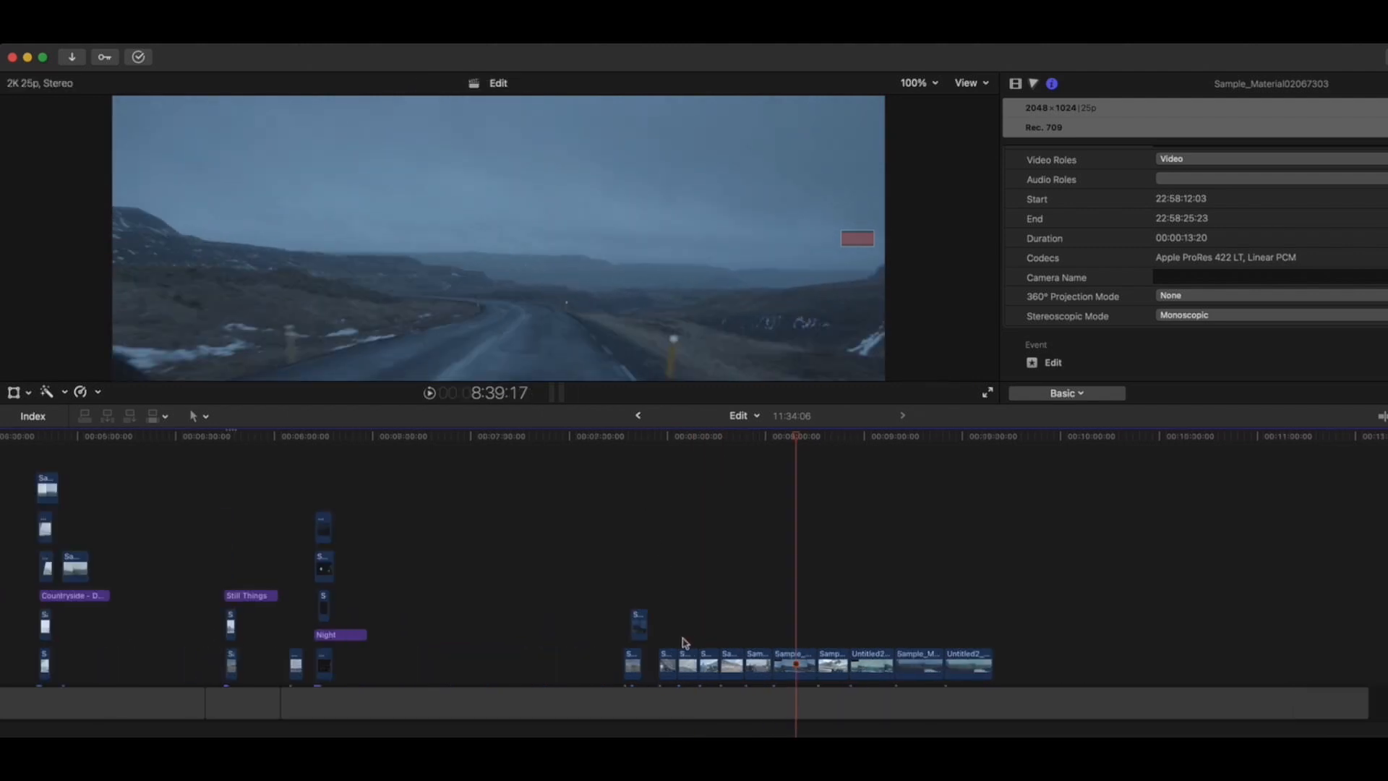
left_click(896, 673)
left_click_drag(896, 676, 679, 576)
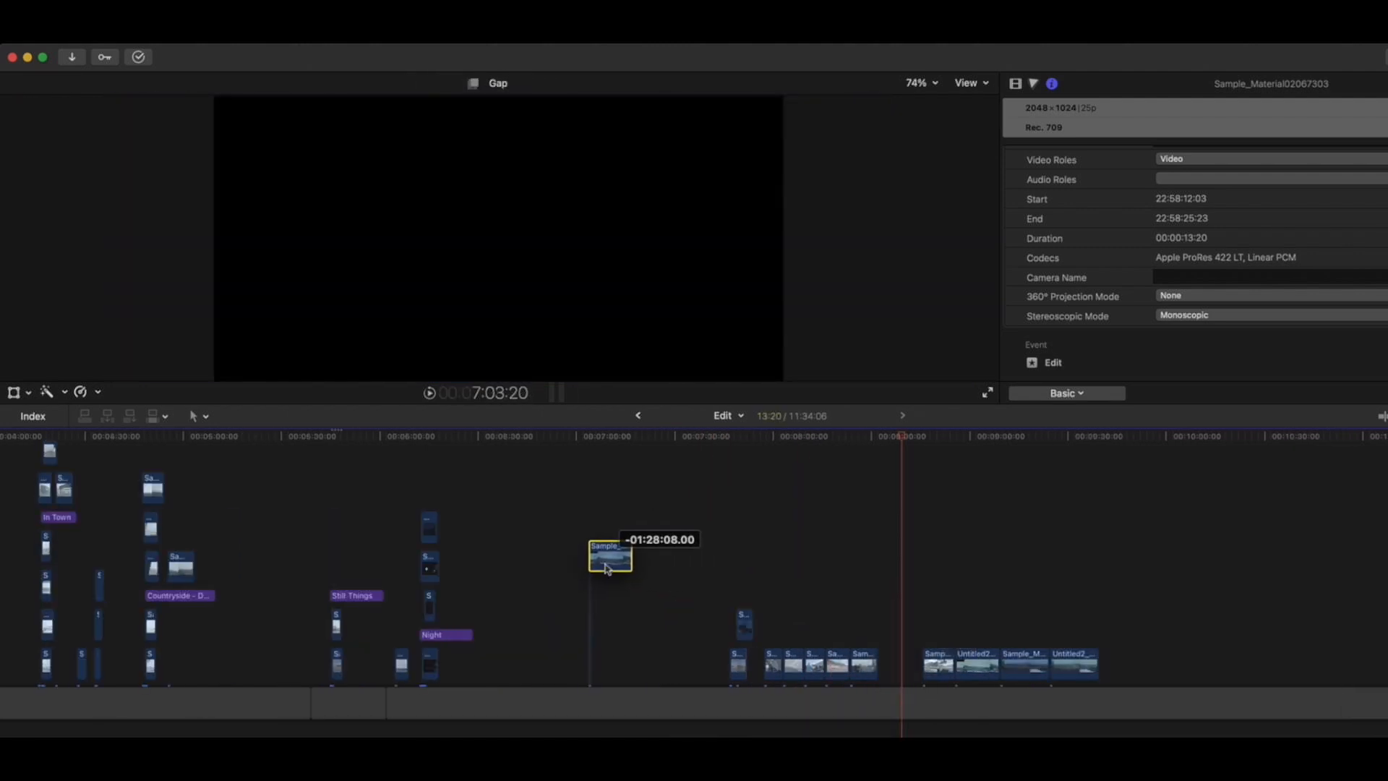
left_click_drag(267, 560, 197, 501)
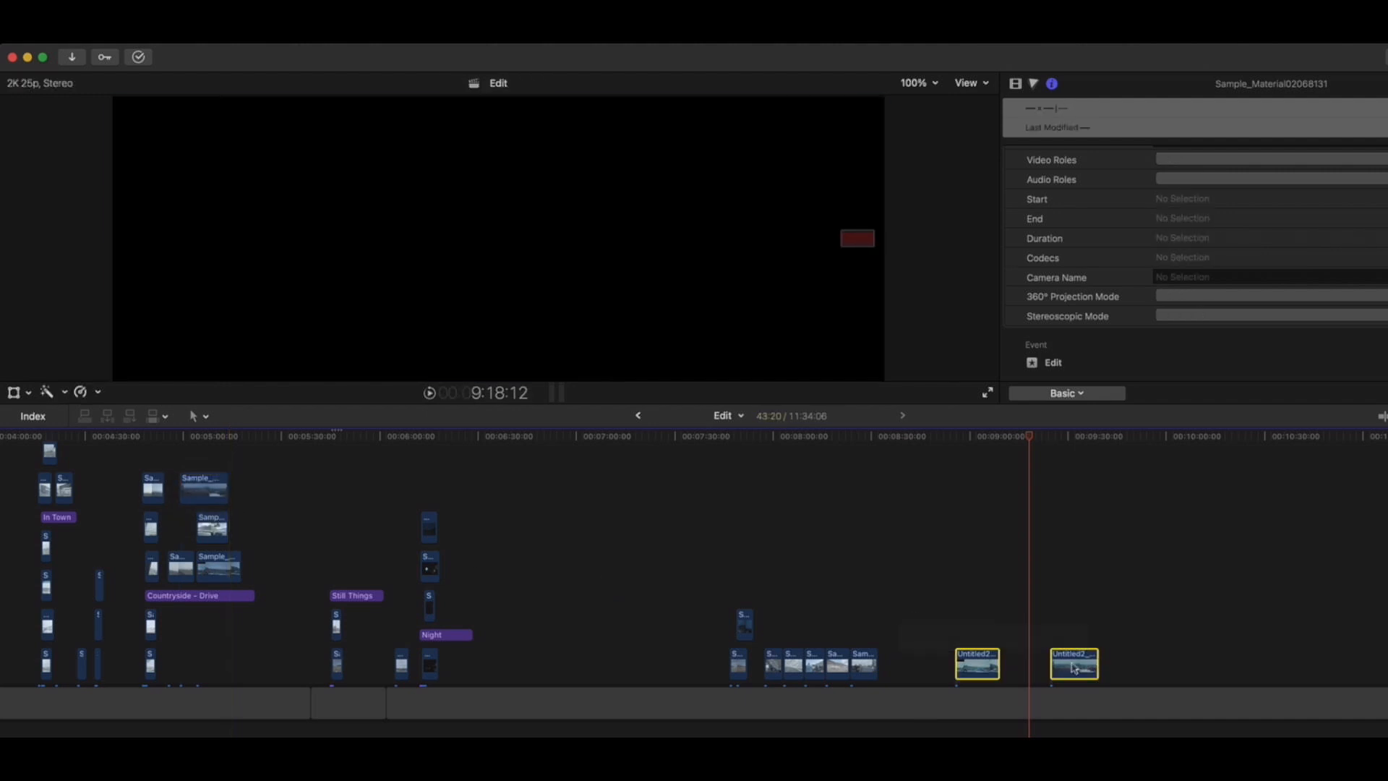
key("Delete")
Move the gravel-road clip at about 7:47 above the Still Things title and the dusk driving clip at about 7:49 onto the Night stack.
left_click(728, 437)
key("space")
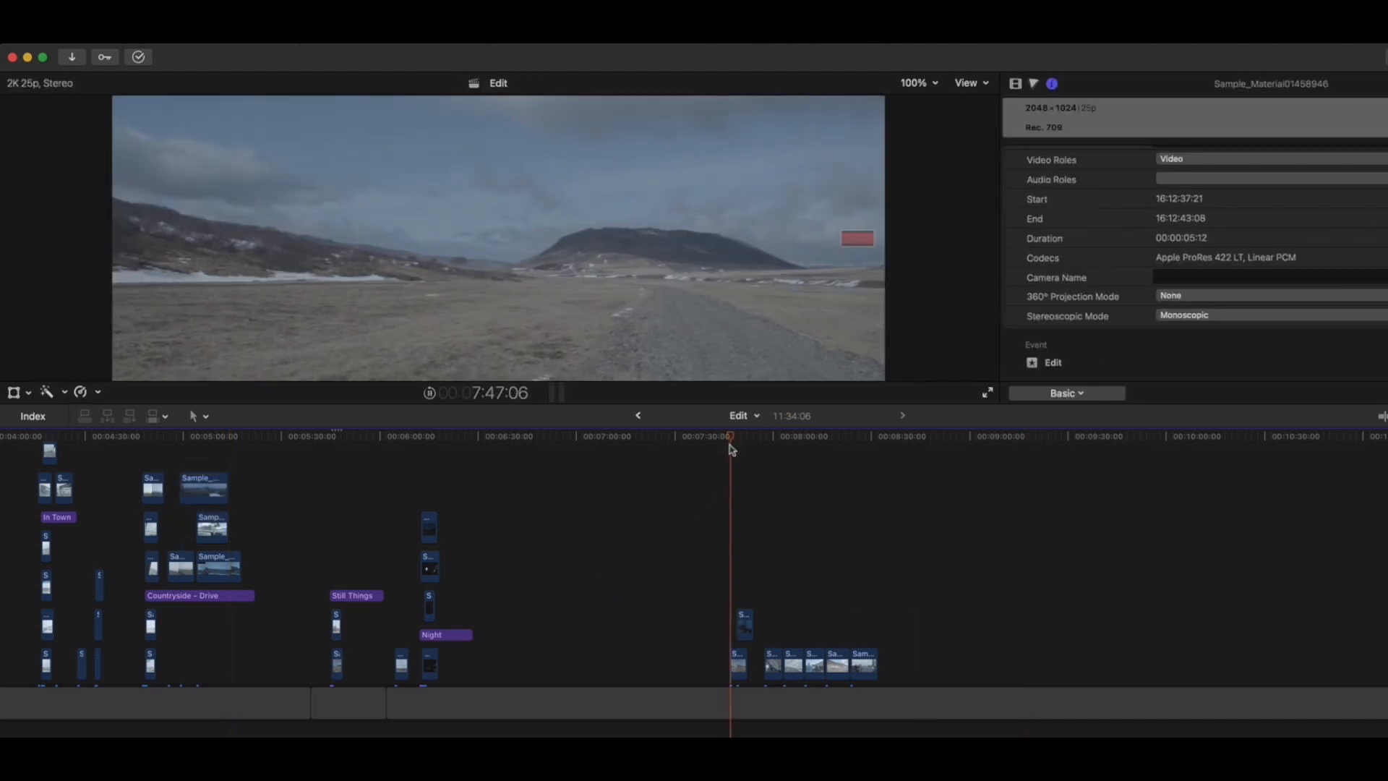
left_click(743, 670)
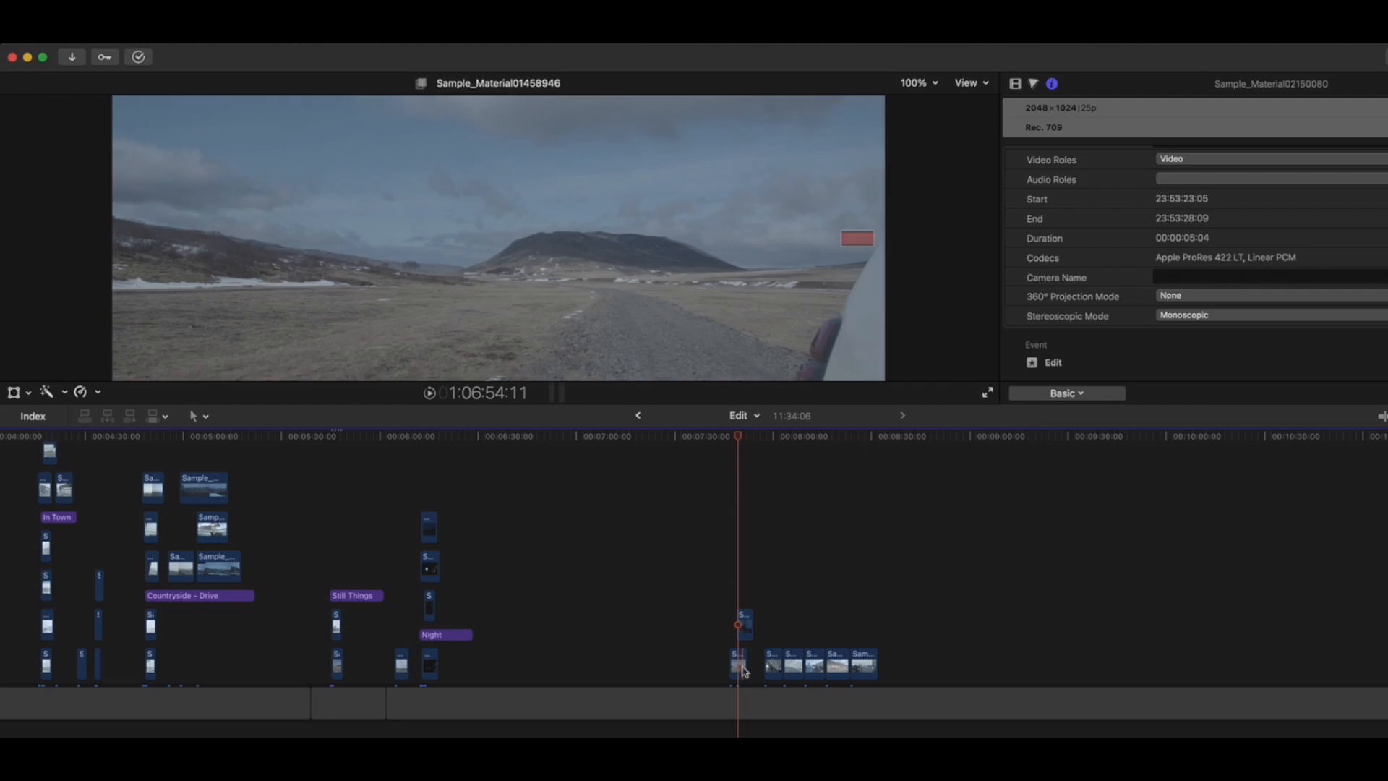
left_click_drag(744, 670, 647, 666)
left_click_drag(368, 575, 343, 568)
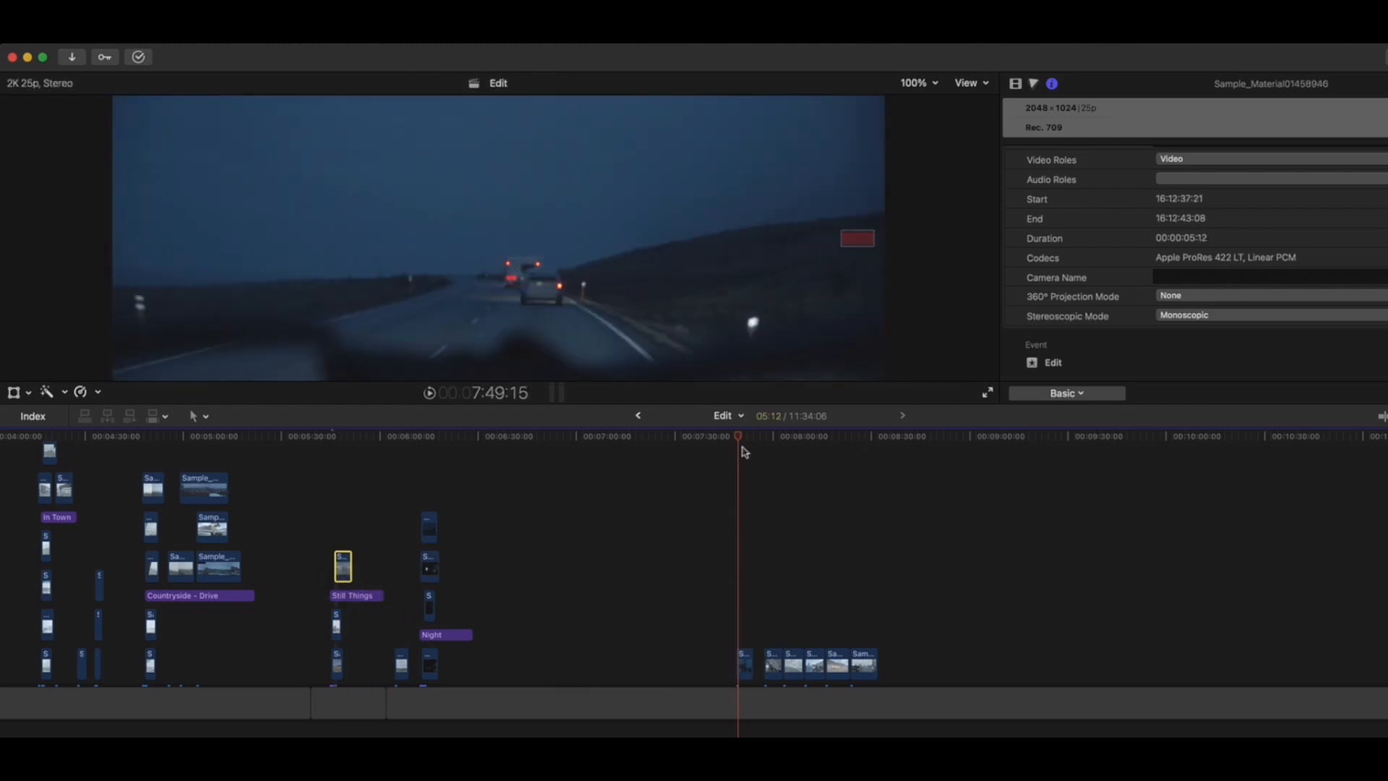
left_click_drag(745, 662, 584, 588)
left_click_drag(432, 497, 432, 498)
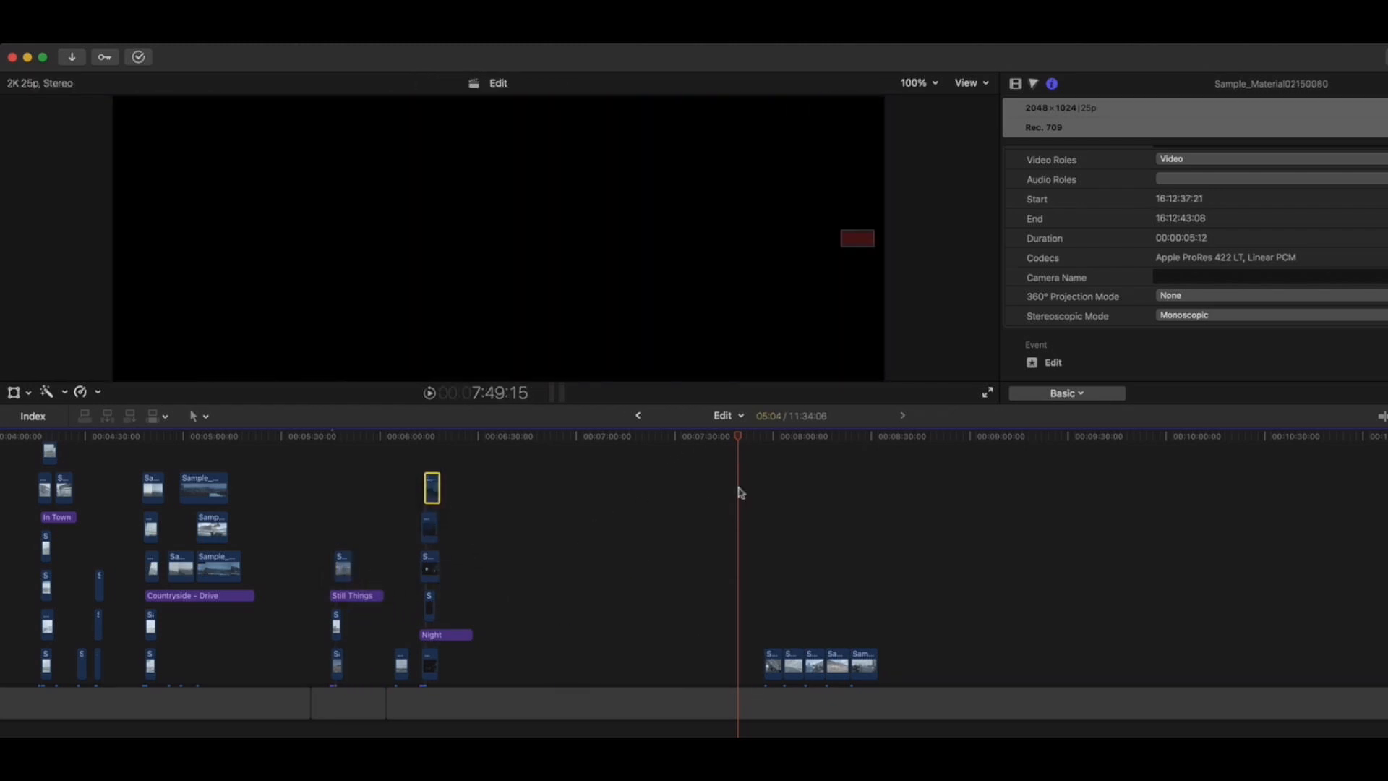
Preview the remaining clips, move one beneath the Countryside - Drive title, and gather the other four in a row at about 6:47.
key("super+equal")
key("super+equal")
left_click_drag(805, 438, 826, 444)
left_click_drag(827, 444, 845, 443)
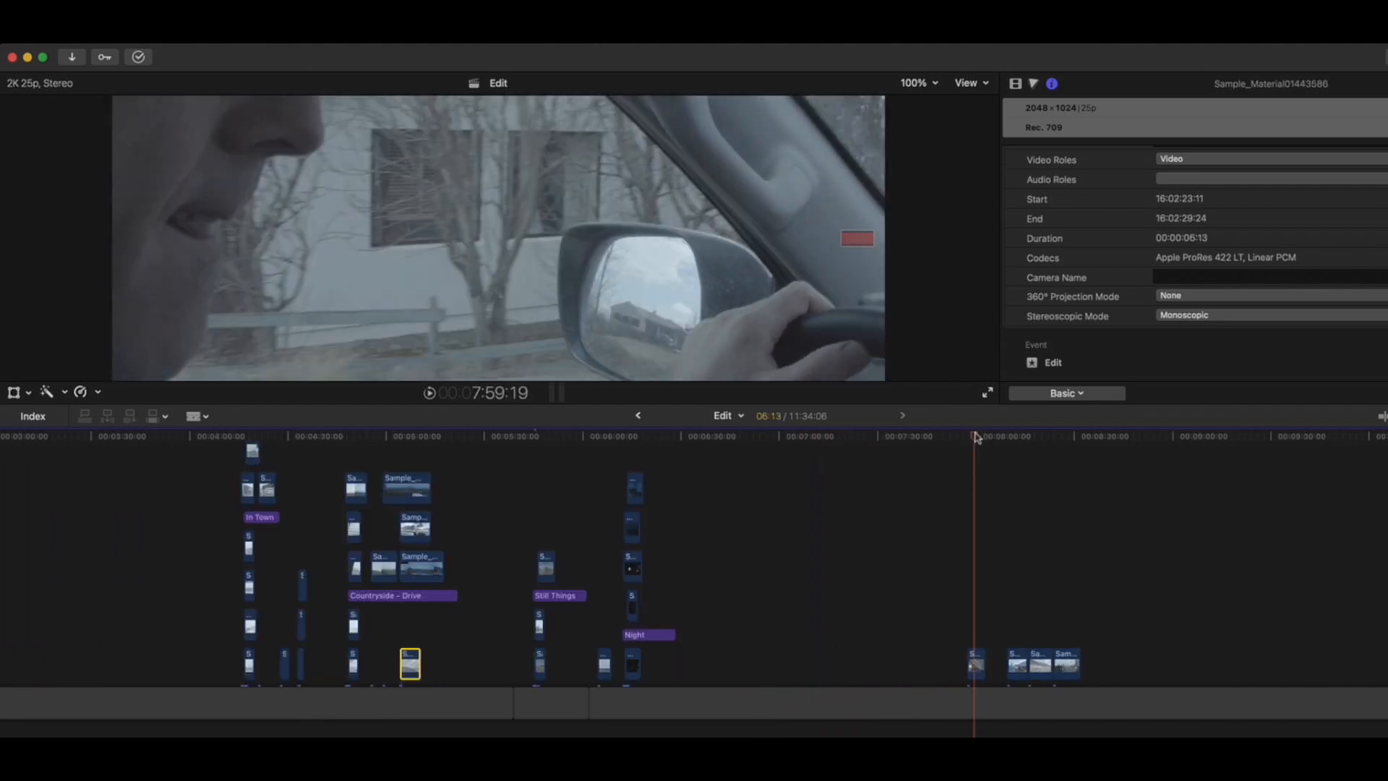
mouse_move(976, 438)
left_mouse_down()
mouse_move(1065, 429)
mouse_move(991, 430)
left_mouse_up()
left_click_drag(976, 664, 1097, 654)
left_click_drag(1140, 628, 773, 664)
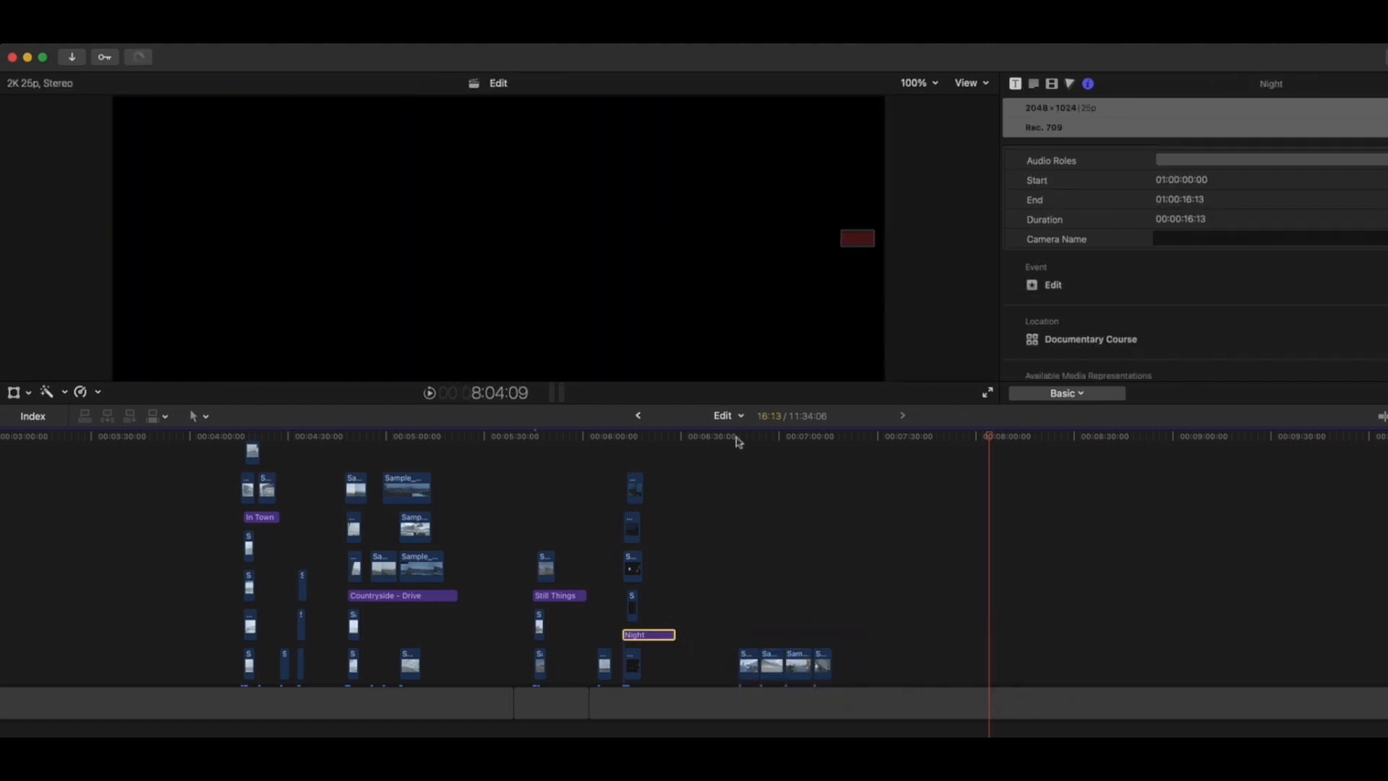
Place a copy of the Night title above the four-clip row at about 6:47 and rename it People.
key("super+equal")
left_click_drag(787, 639, 799, 639)
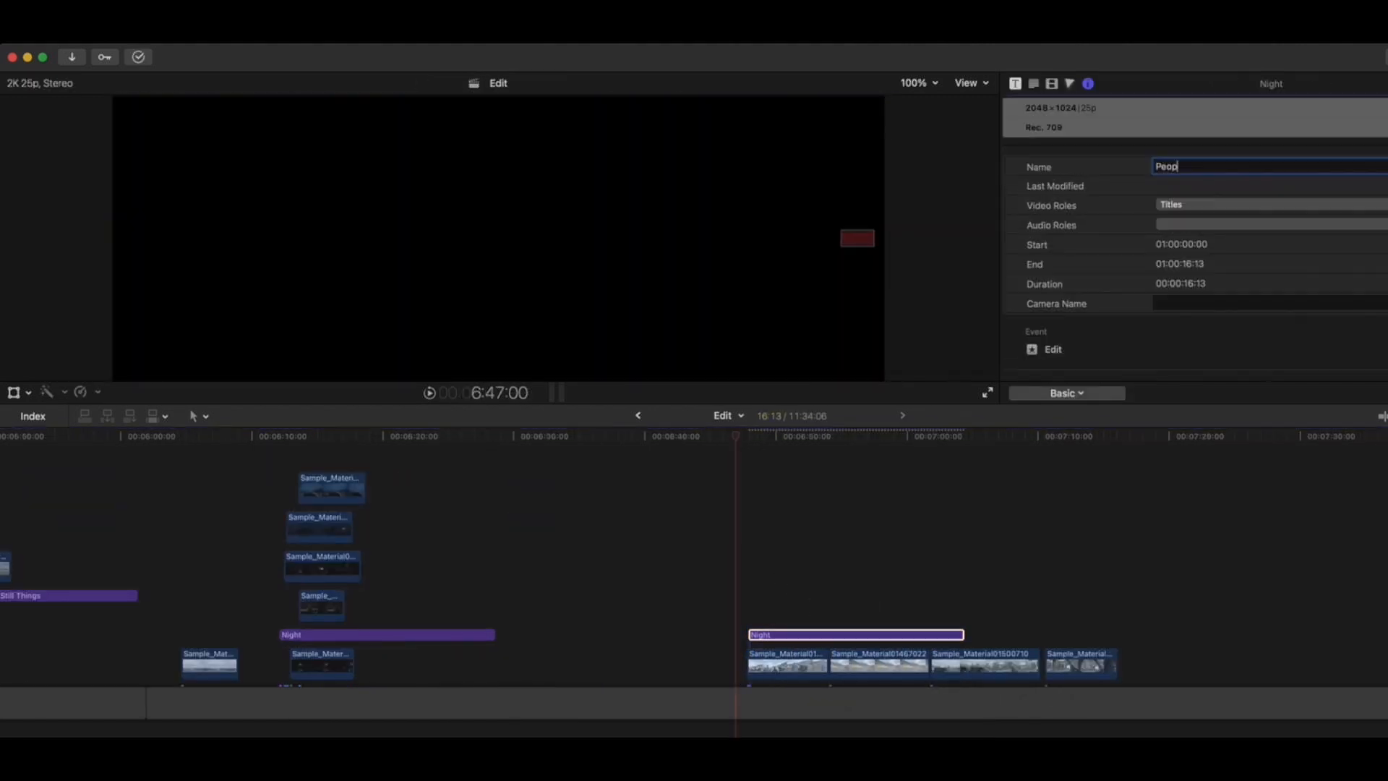
left_click(674, 529)
key("super+minus")
key("super+minus")
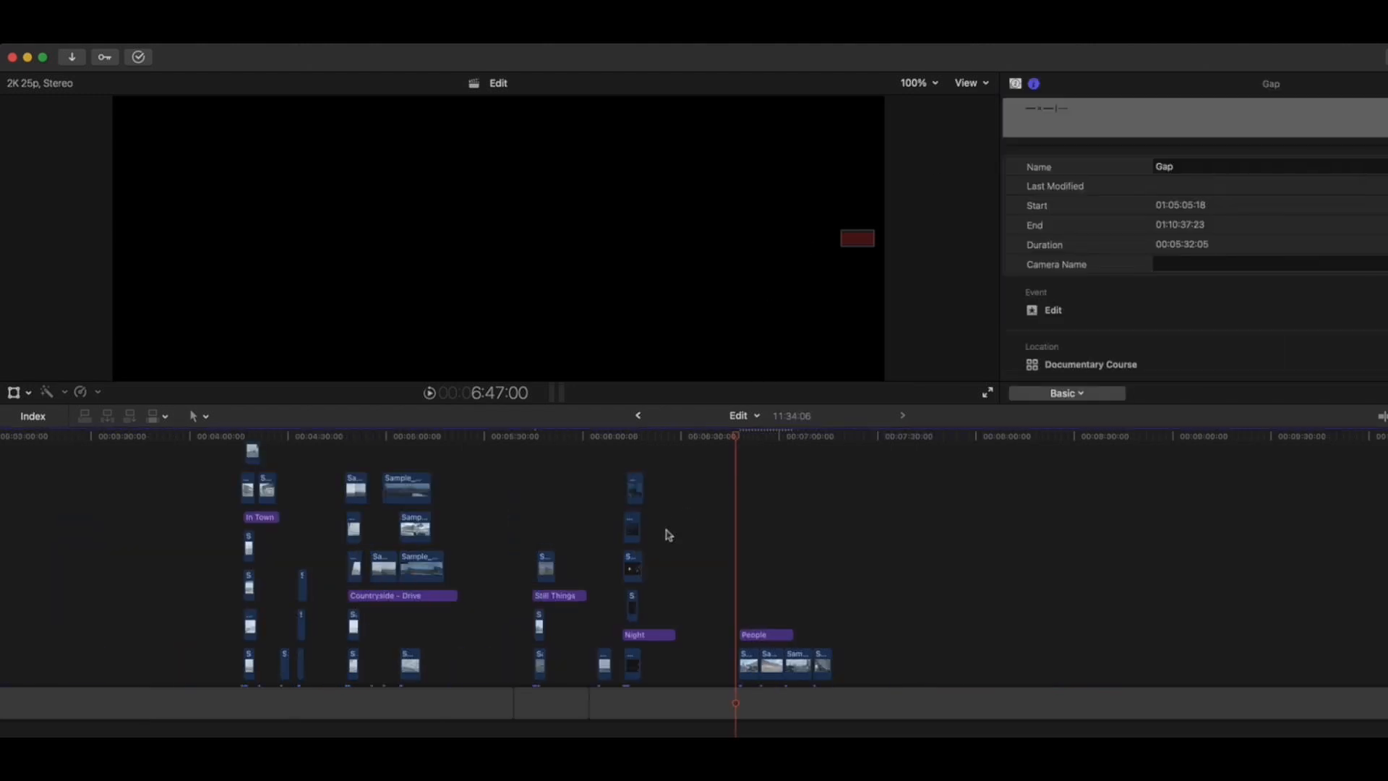
scroll(685, 557, "left", 4)
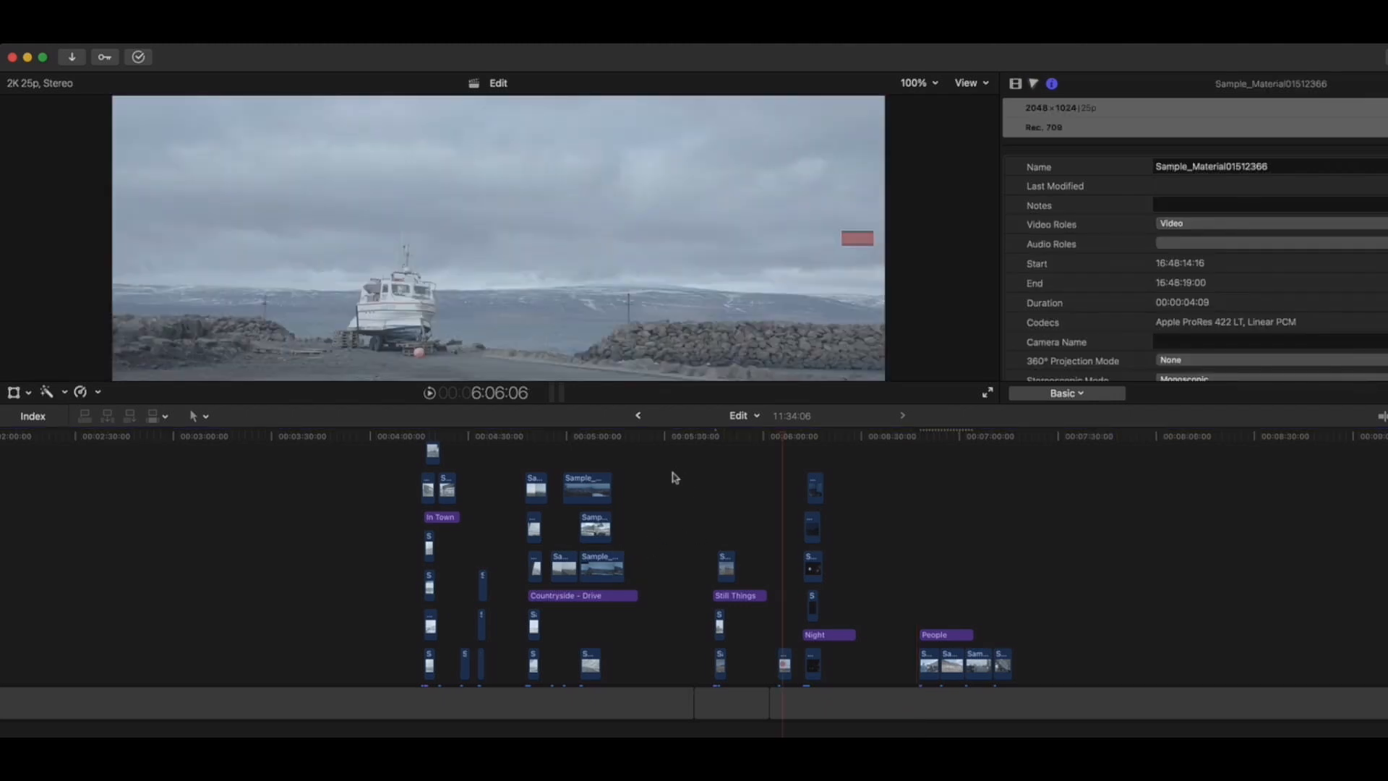
scroll(668, 474, "right", 3)
scroll(665, 477, "left", 3)
scroll(684, 483, "right", 3)
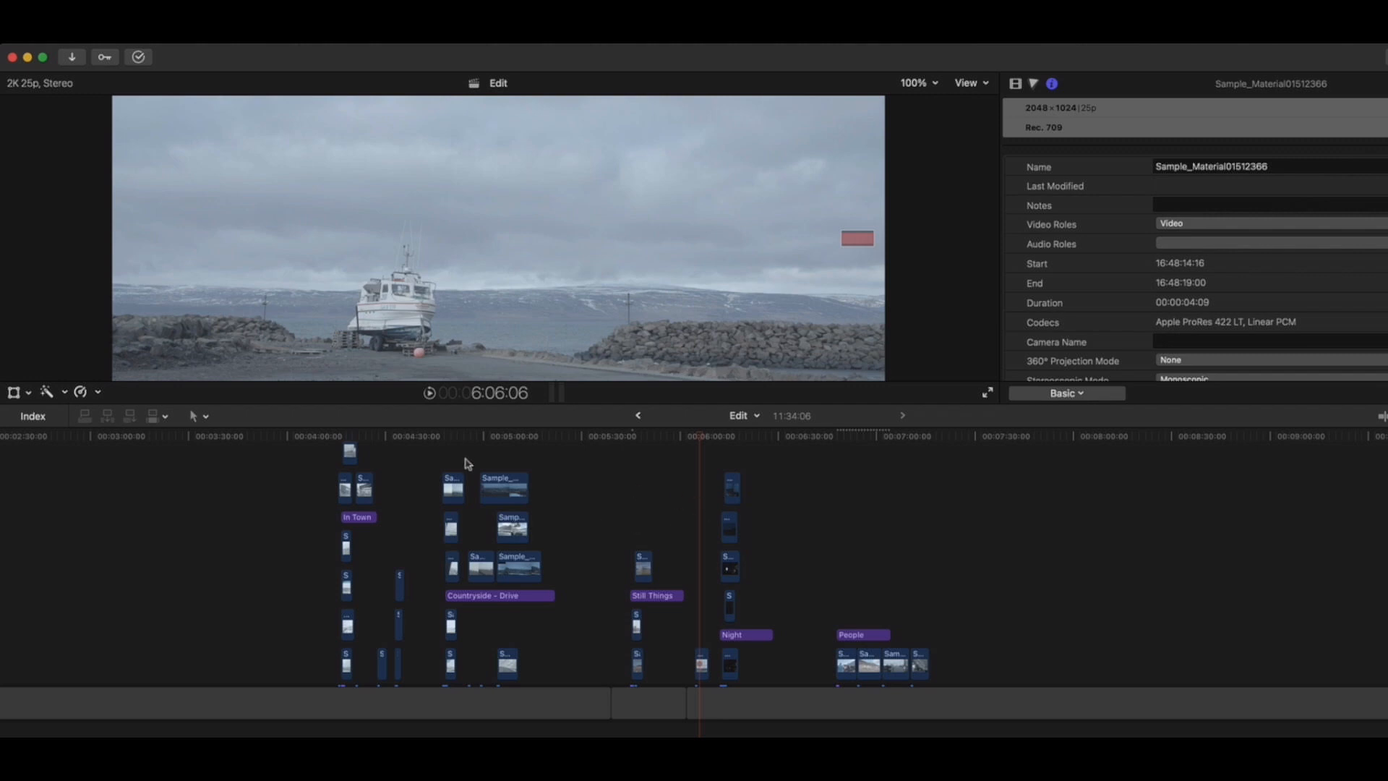
Cut the gap just before the Night stack and lengthen the part in front of it by about 6 seconds.
left_click_drag(458, 439, 728, 442)
key("super+equal")
key("super+equal")
key("super+equal")
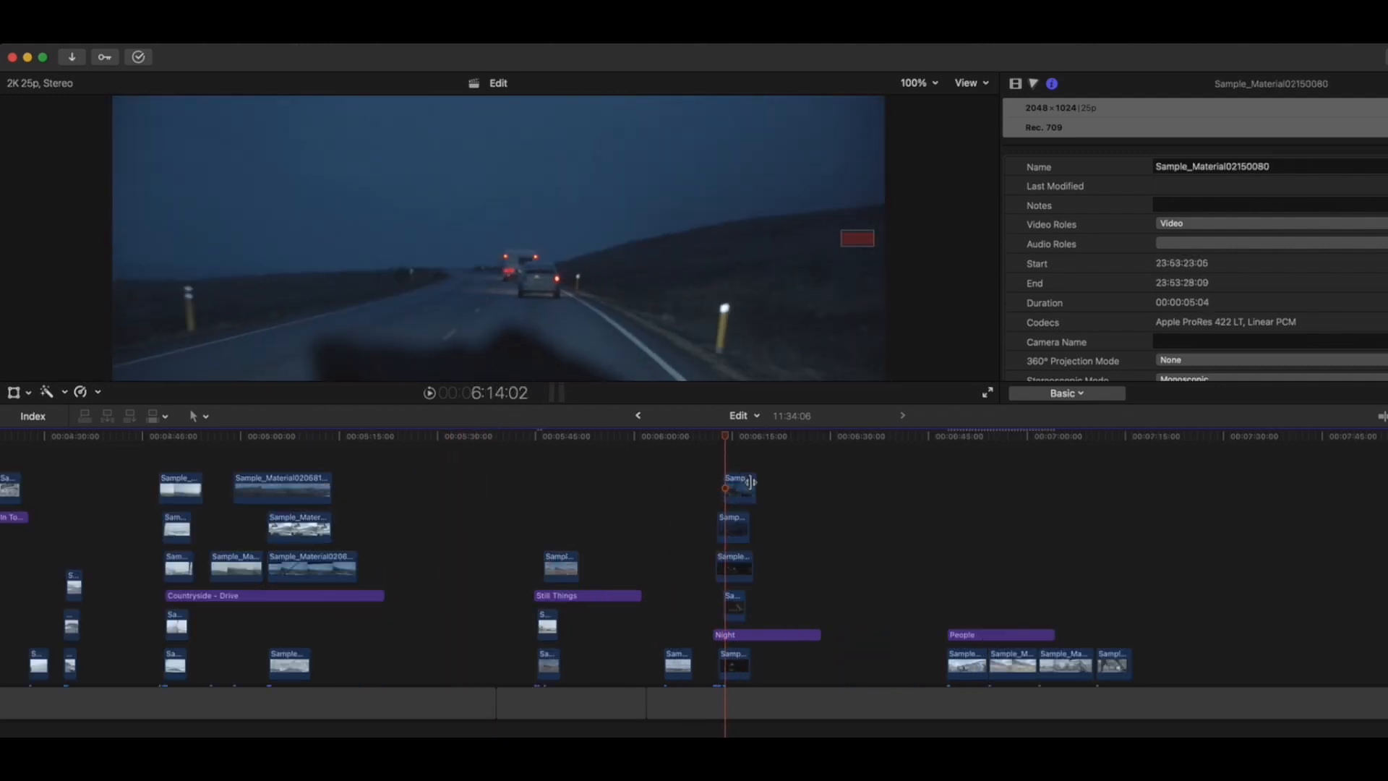
key("b")
left_click(639, 702)
key("a")
left_click_drag(635, 703, 801, 701)
Select the four clips above the Night title and move them together about 9 seconds later on the timeline.
scroll(434, 588, "right", 5)
scroll(412, 582, "right", 3)
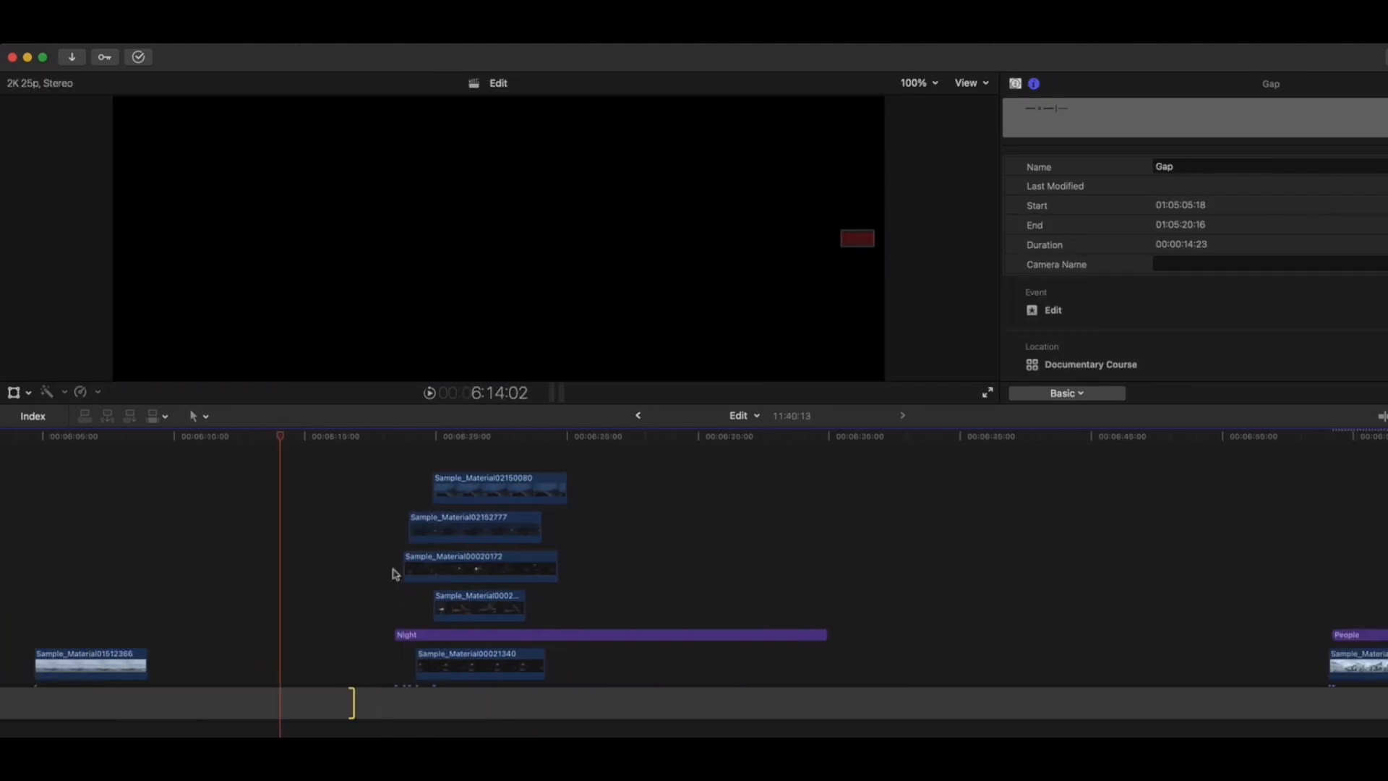
key("super+equal")
scroll(365, 554, "right", 5)
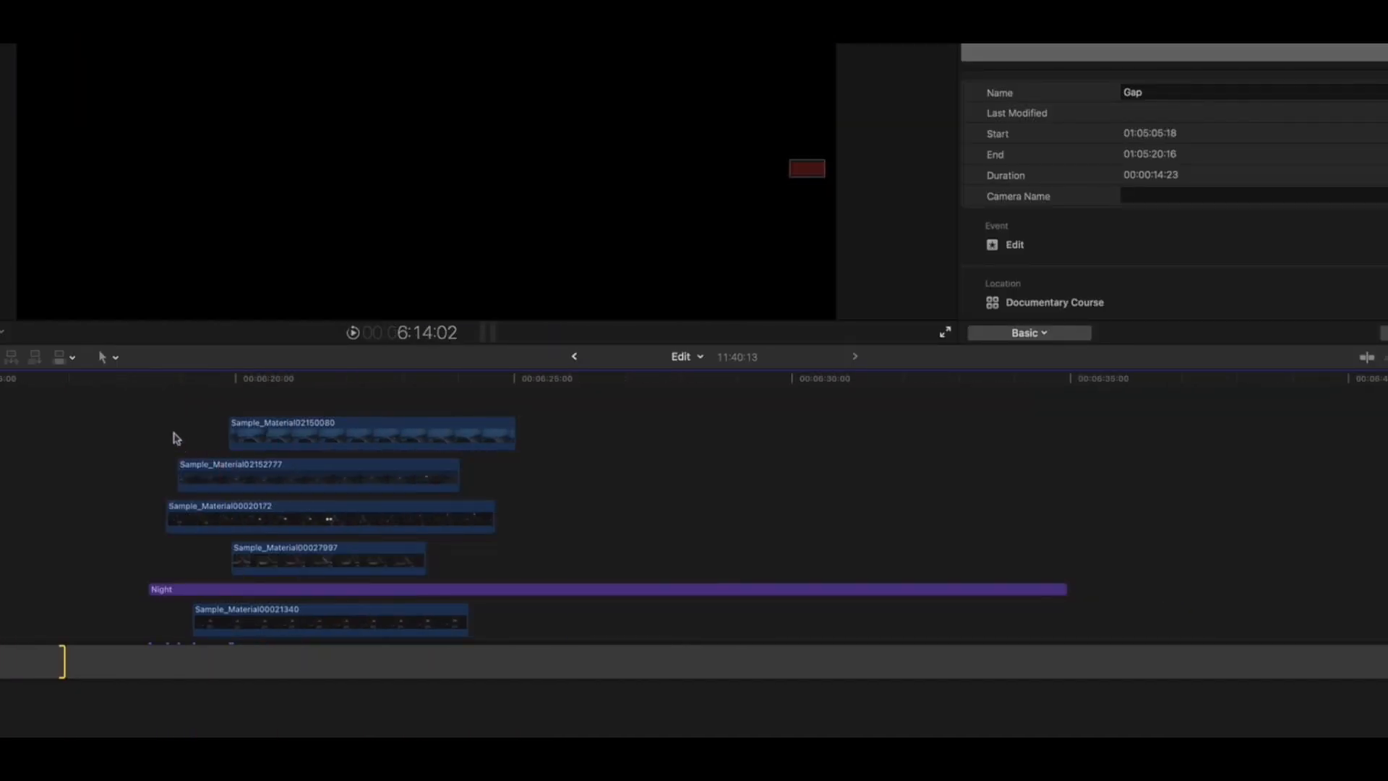
left_click(250, 436)
left_click_drag(191, 416, 380, 578)
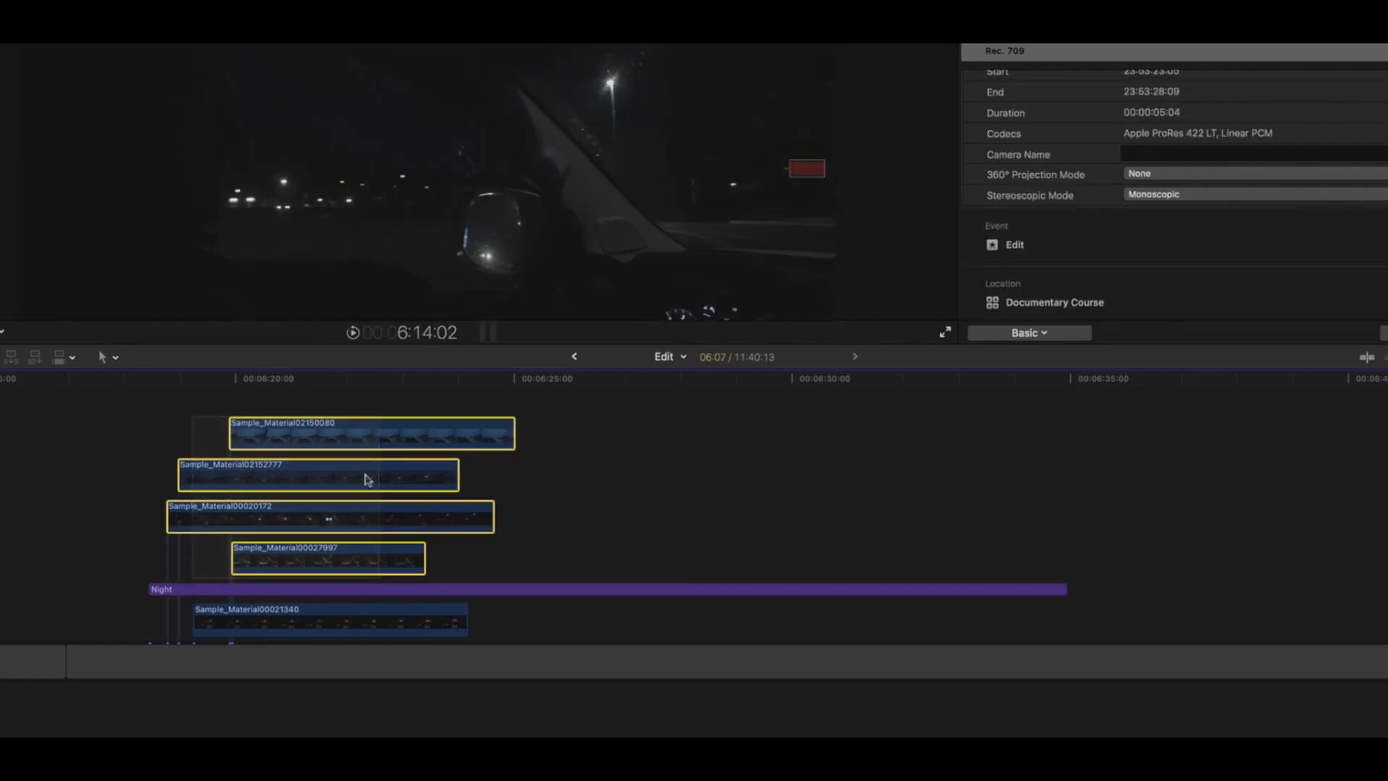
left_click_drag(368, 475, 872, 475)
left_click(466, 479)
Trim the end of Sample_Material00021340 and place Sample_Material02152777 directly above the Night title, starting at about 6:22.
left_click(240, 380)
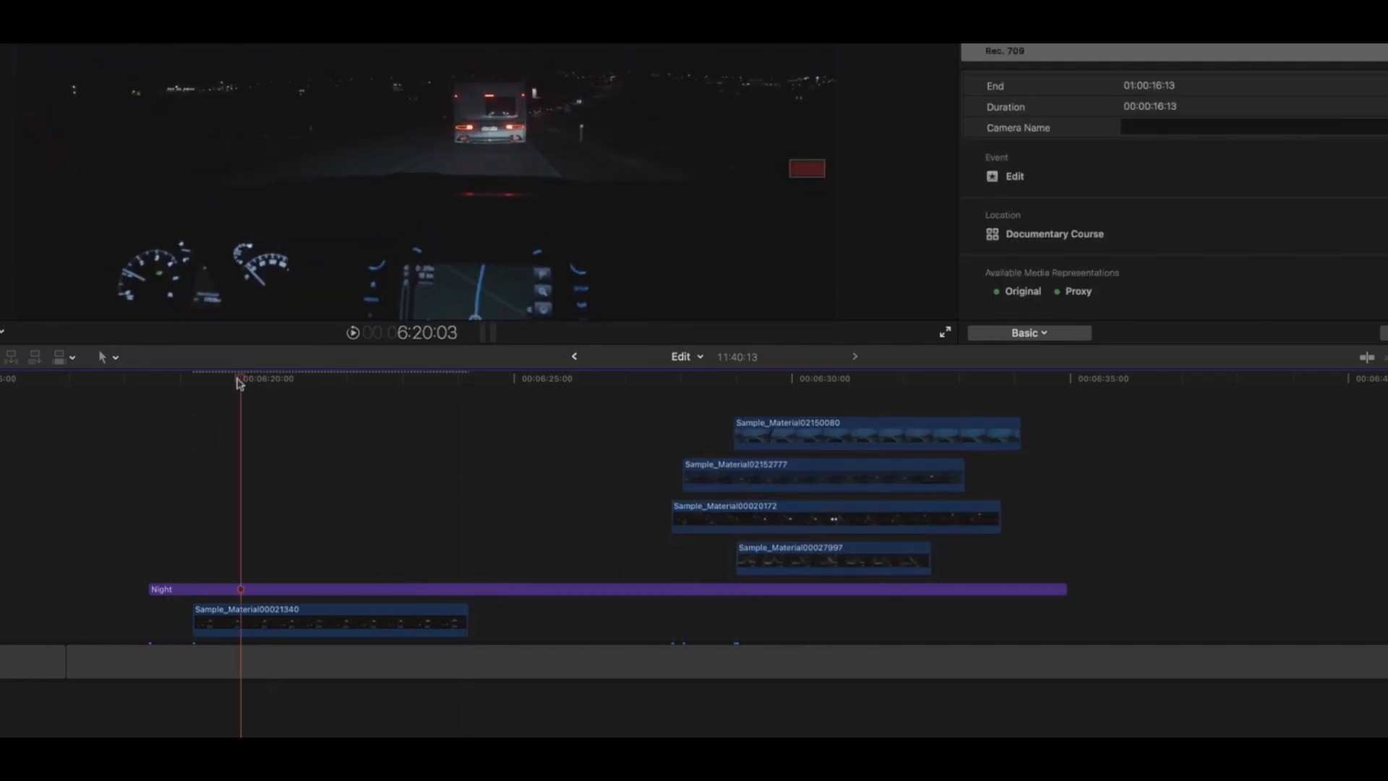
mouse_move(351, 355)
left_mouse_down()
mouse_move(351, 382)
mouse_move(351, 369)
left_mouse_up()
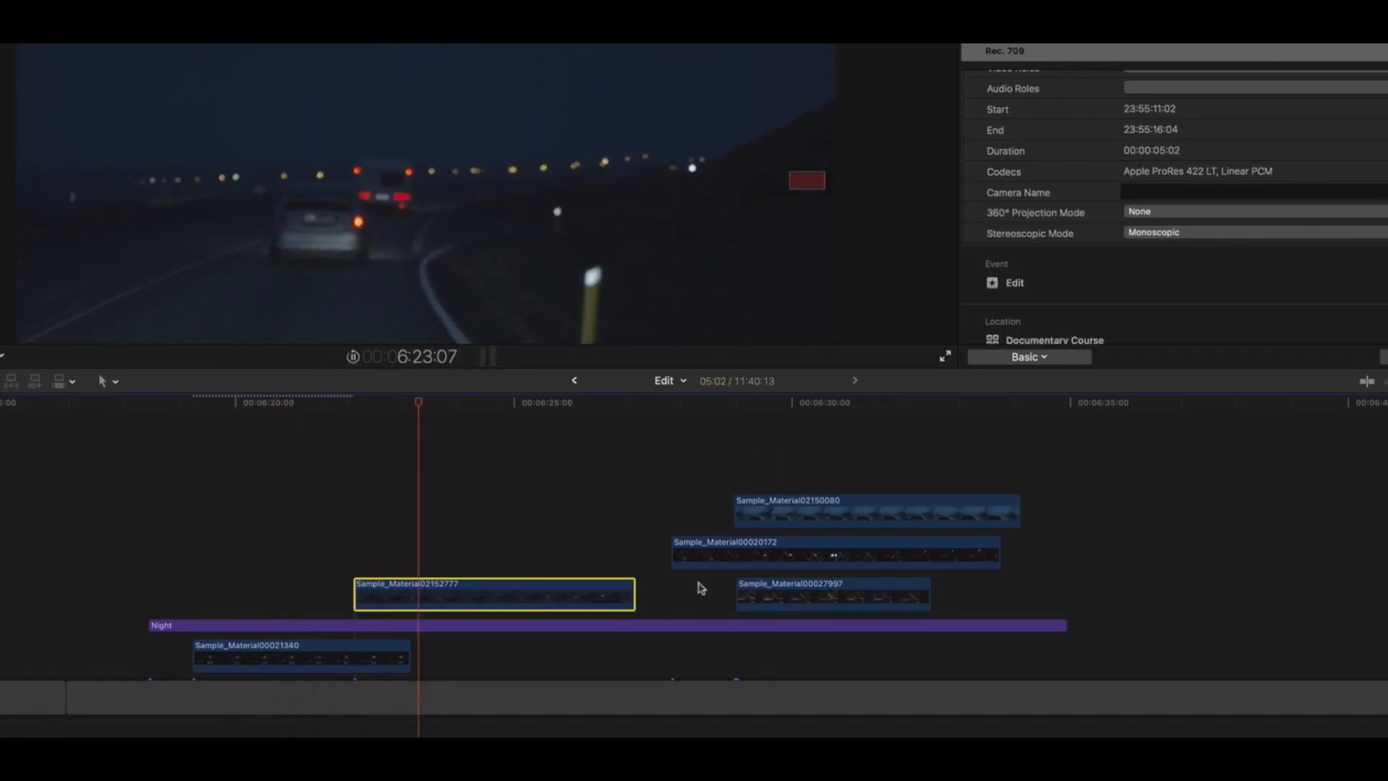
Shift the three remaining night clips about 5 seconds later, and bring Sample_Material00020172 forward to about 6:29 for playback.
key("super+minus")
scroll(494, 542, "right", 5)
left_click_drag(408, 481, 578, 590)
left_click(535, 404)
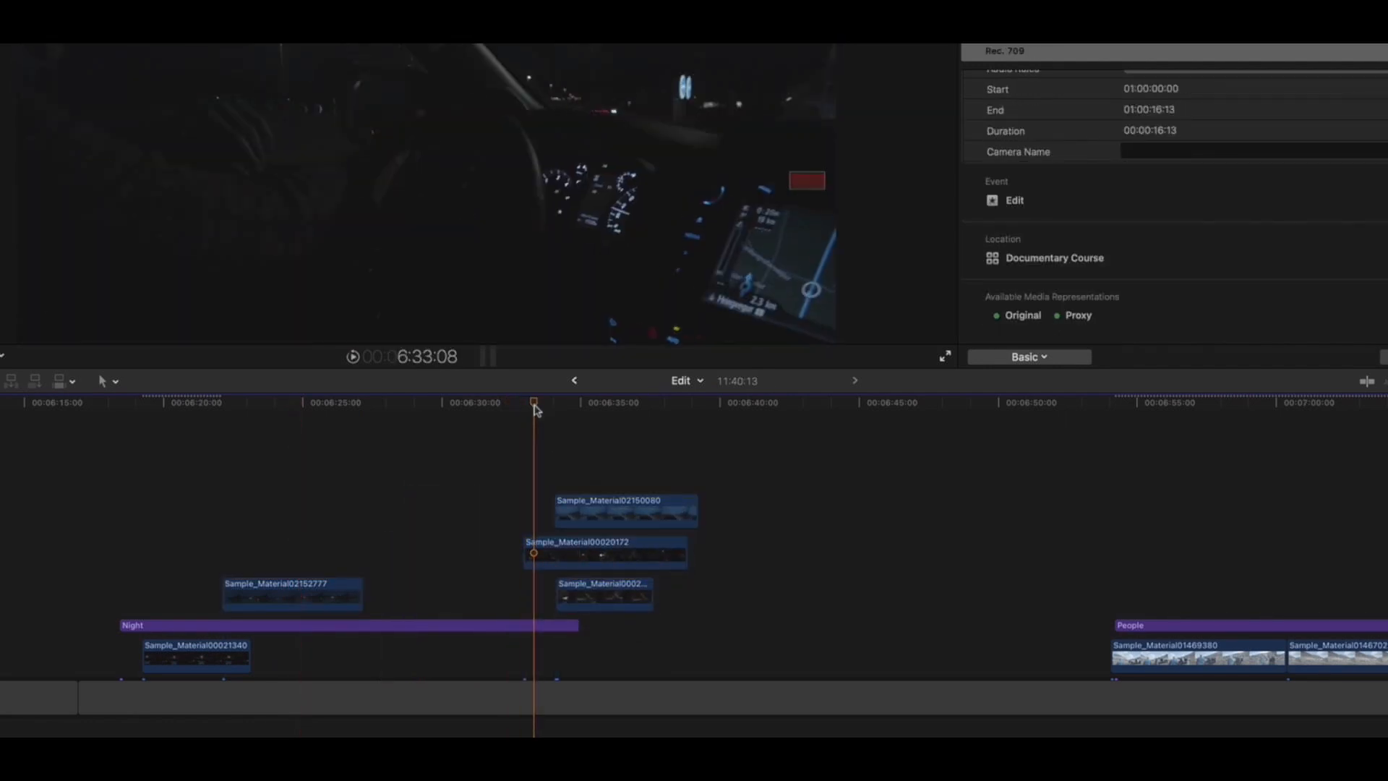
left_click(568, 555)
left_click_drag(568, 556, 459, 554)
left_click_drag(478, 407, 431, 409)
key("space")
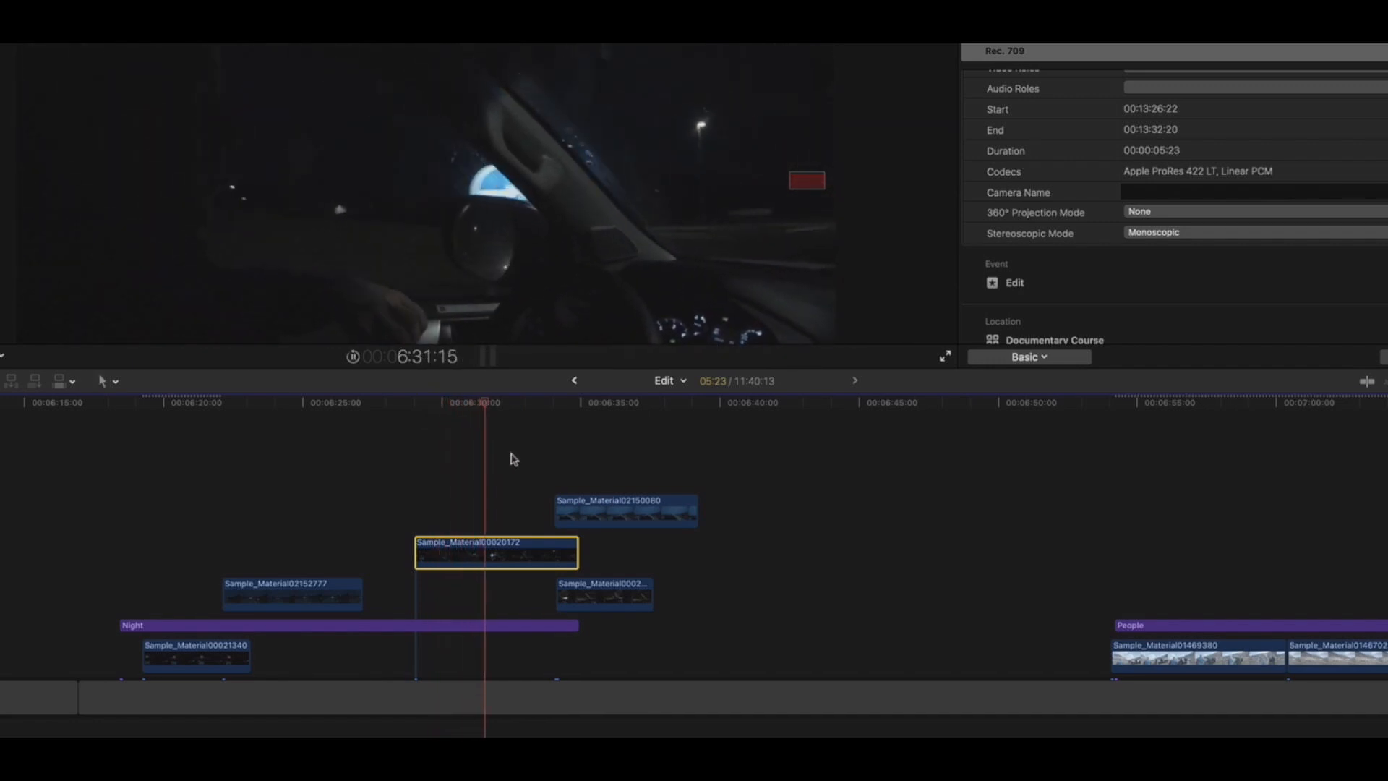
key("space")
Move Sample_Material02150080 earlier to start at about 6:28 and skim through its footage.
left_click(442, 505)
scroll(454, 514, "left", 1)
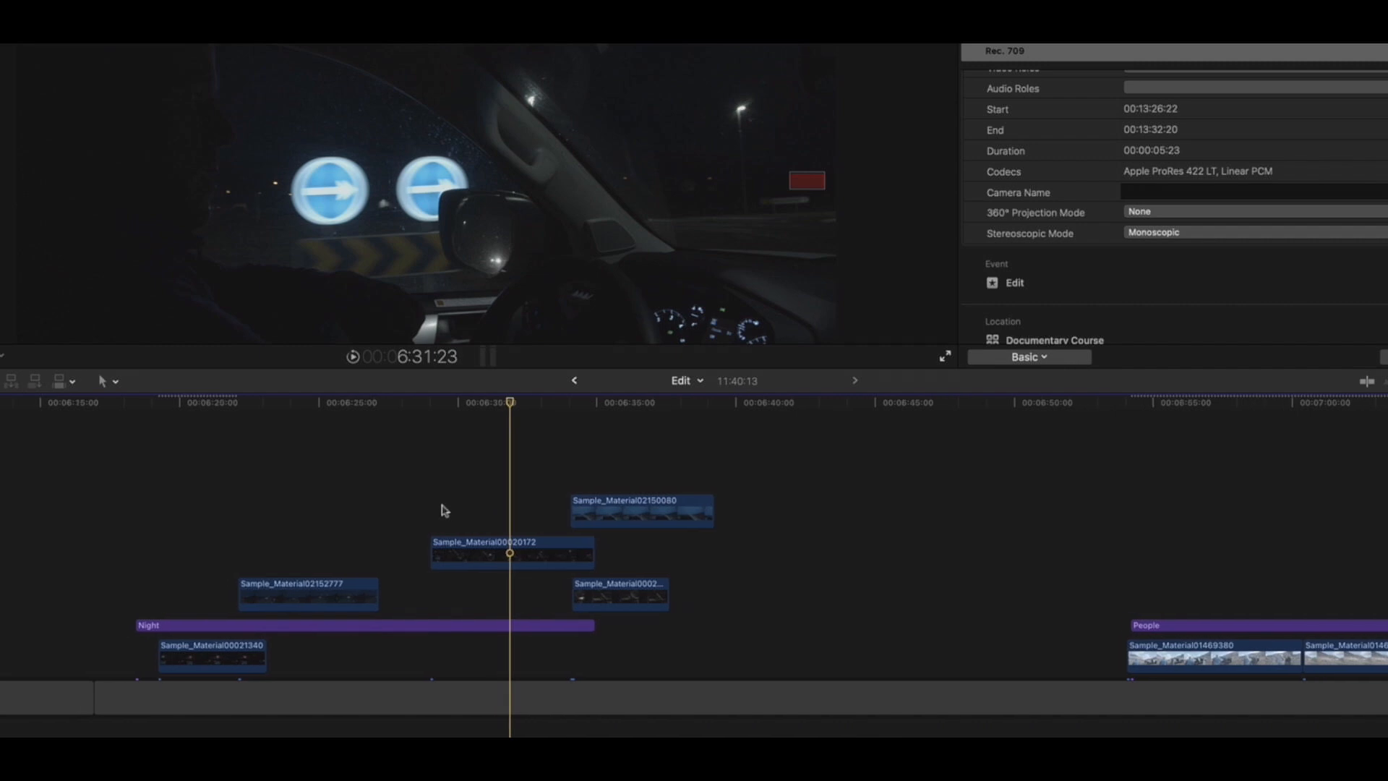
scroll(443, 511, "down", 2)
key("super+equal")
key("super+minus")
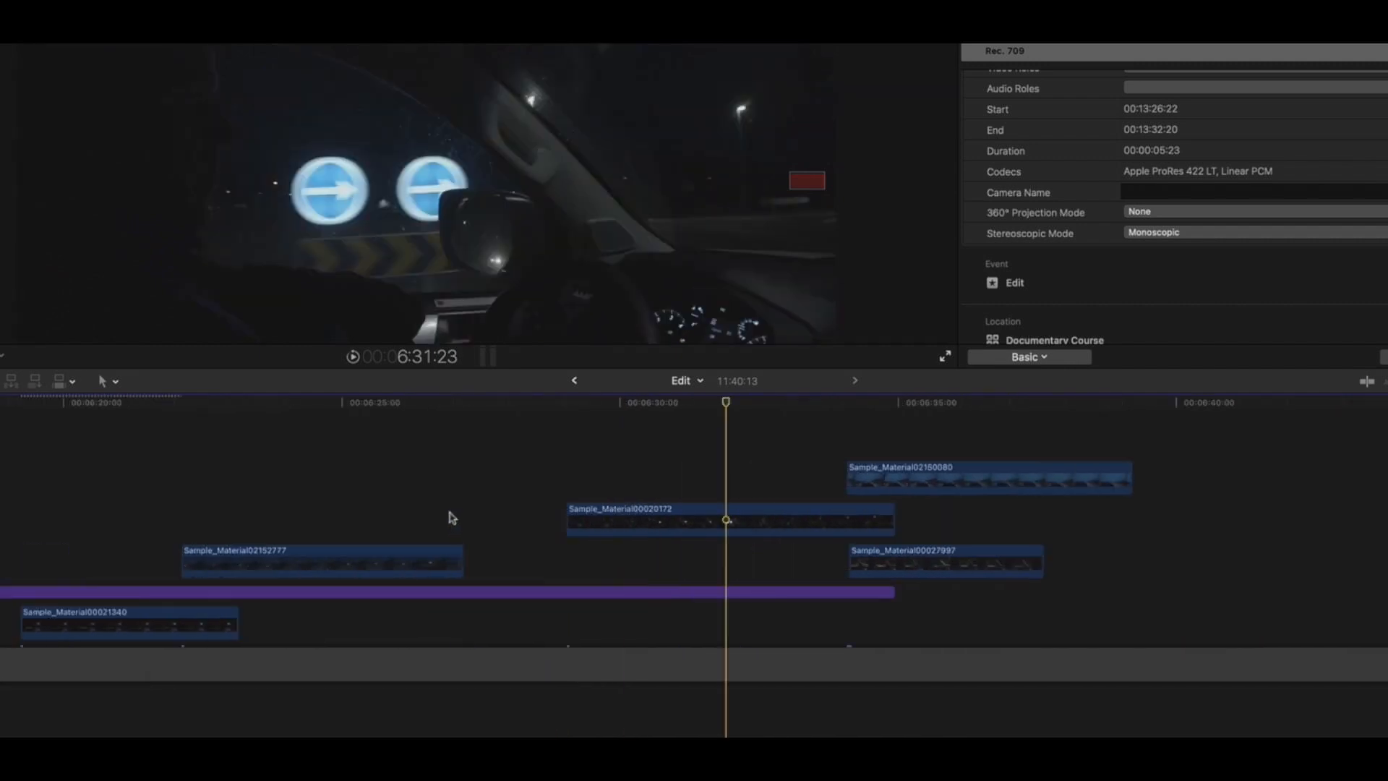
key("super+equal")
scroll(466, 503, "right", 2)
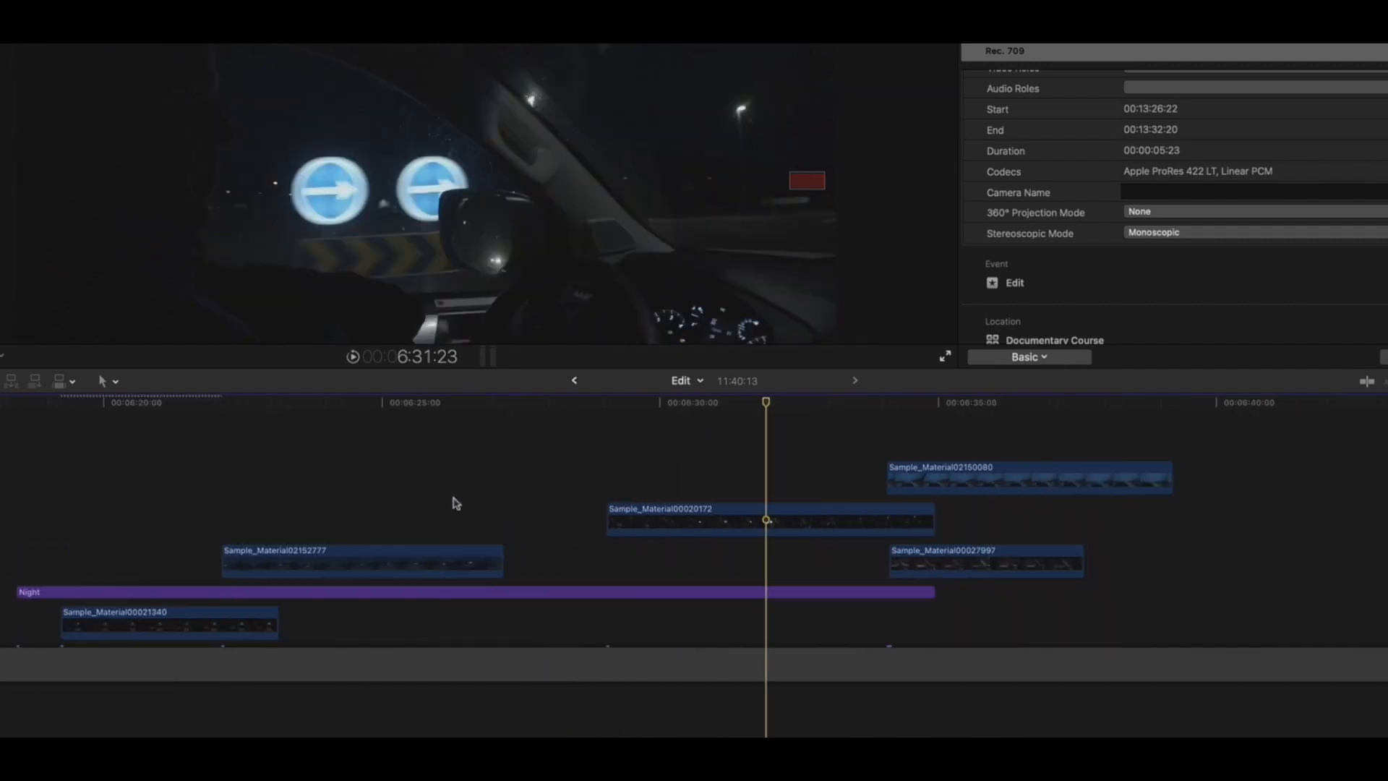
left_click_drag(899, 487, 569, 480)
left_click(543, 403)
left_click_drag(544, 408, 636, 412)
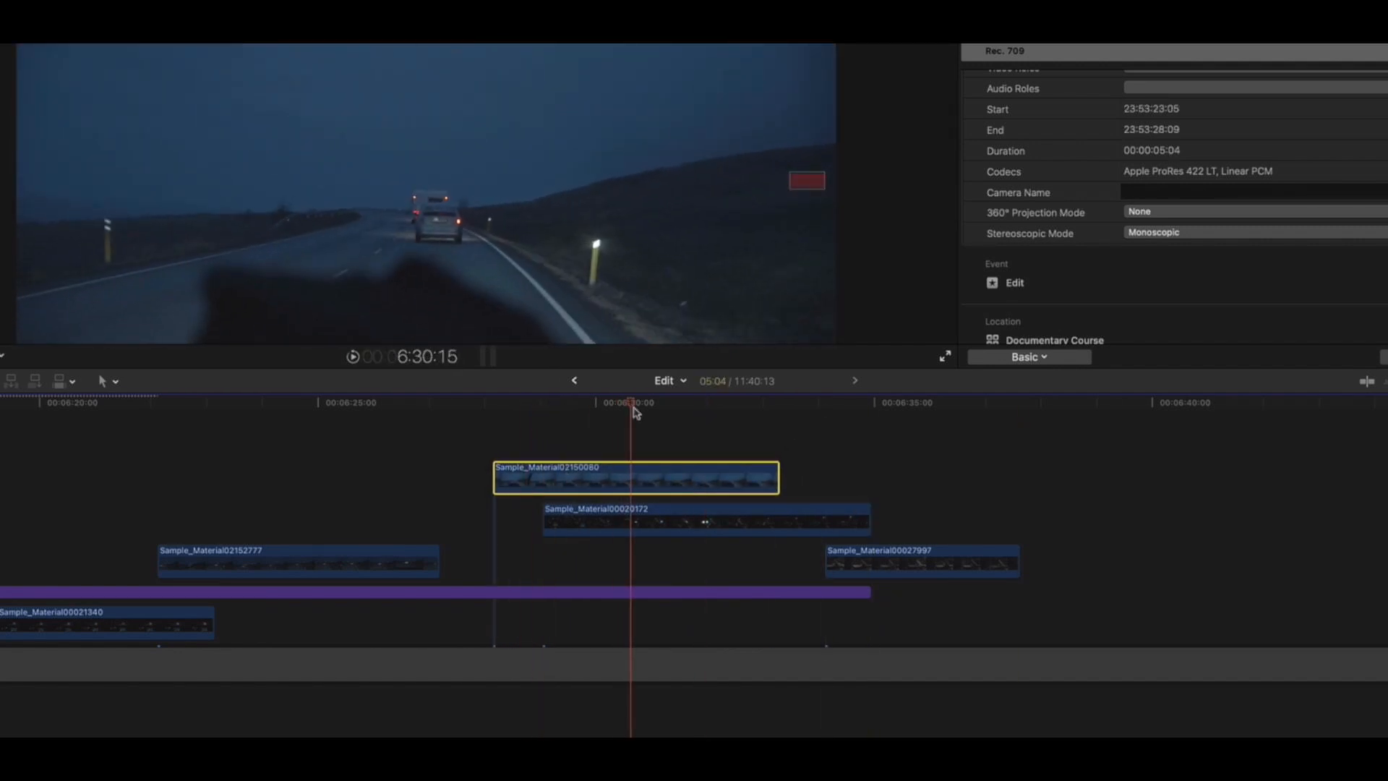
Compare the last two in-car night clips and move Sample_Material00020172 to the end of the sequence at about 6:37.
left_click(906, 407)
left_click(837, 405)
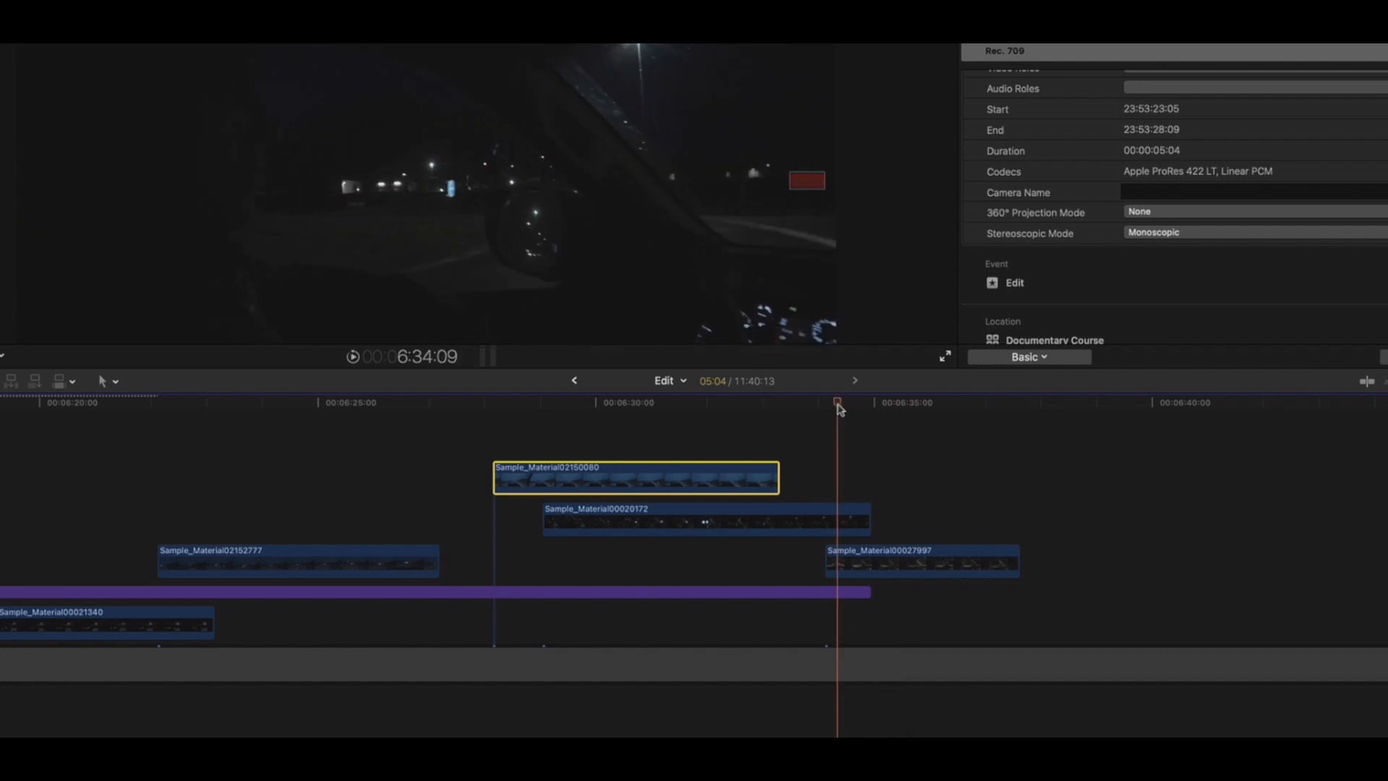
mouse_move(800, 412)
left_mouse_down()
mouse_move(856, 403)
mouse_move(774, 412)
mouse_move(811, 419)
left_mouse_up()
key("super+minus")
left_click_drag(808, 518, 988, 525)
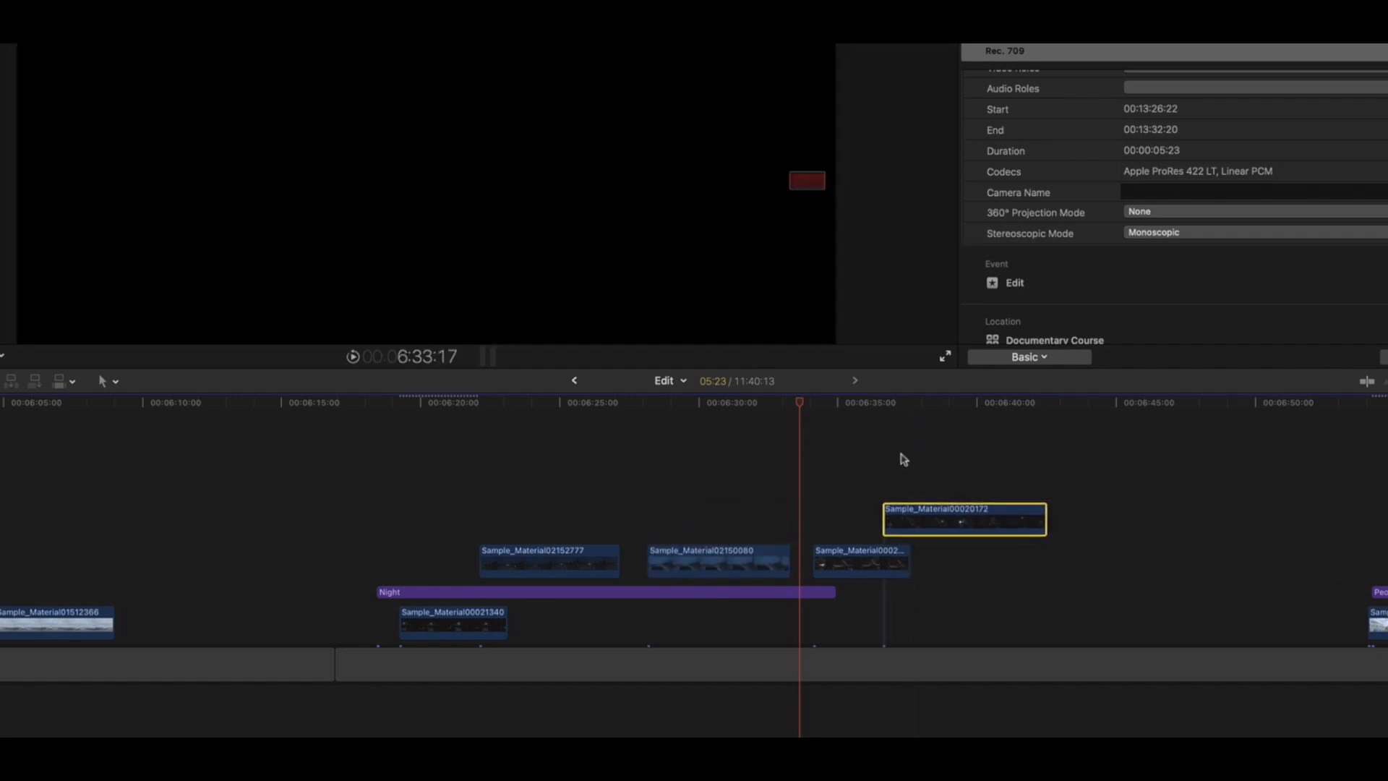
left_click_drag(841, 407, 960, 419)
key("b")
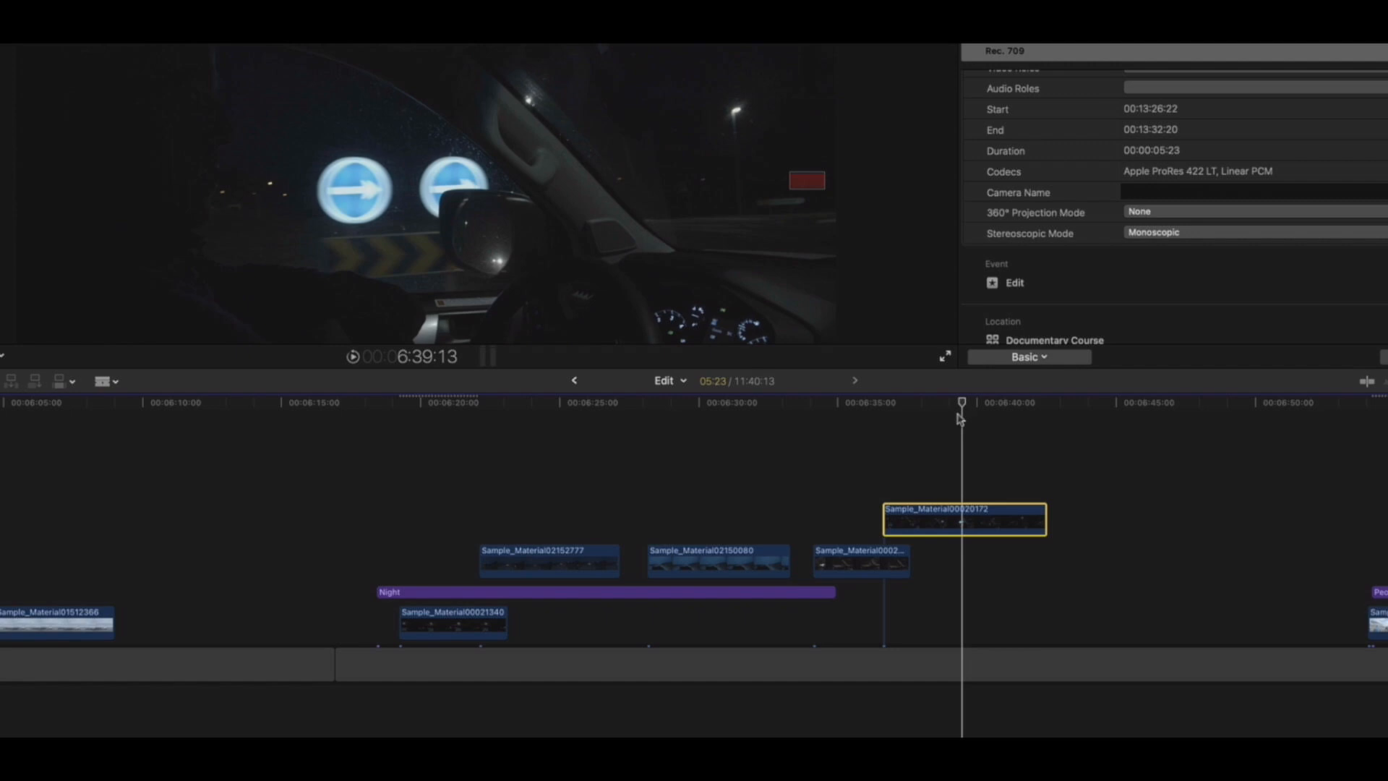
Place Sample_Material00027997 before the Night title at about 6:14, and lengthen the gap after it by about 7 seconds.
left_click_drag(843, 571, 786, 548)
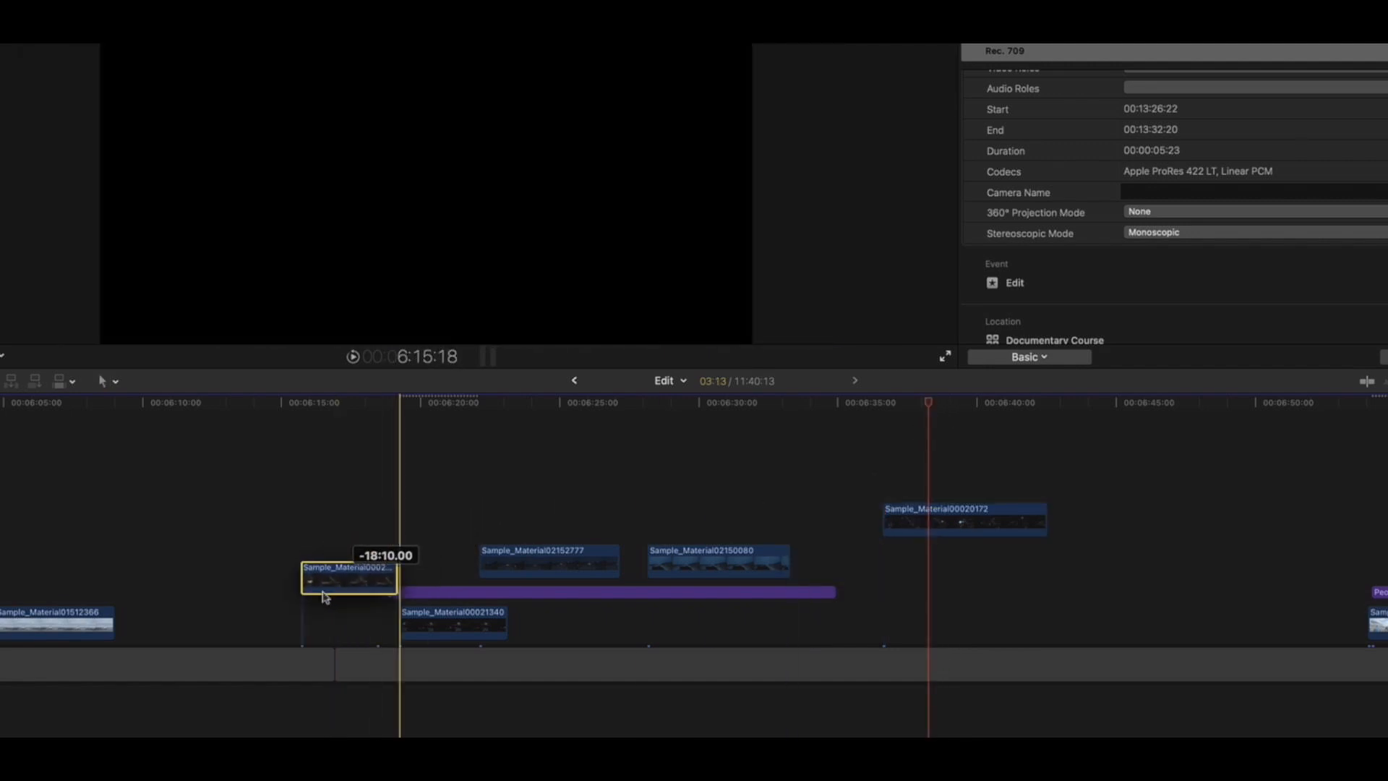
left_click_drag(323, 597, 276, 599)
left_click_drag(331, 405, 260, 410)
key("space")
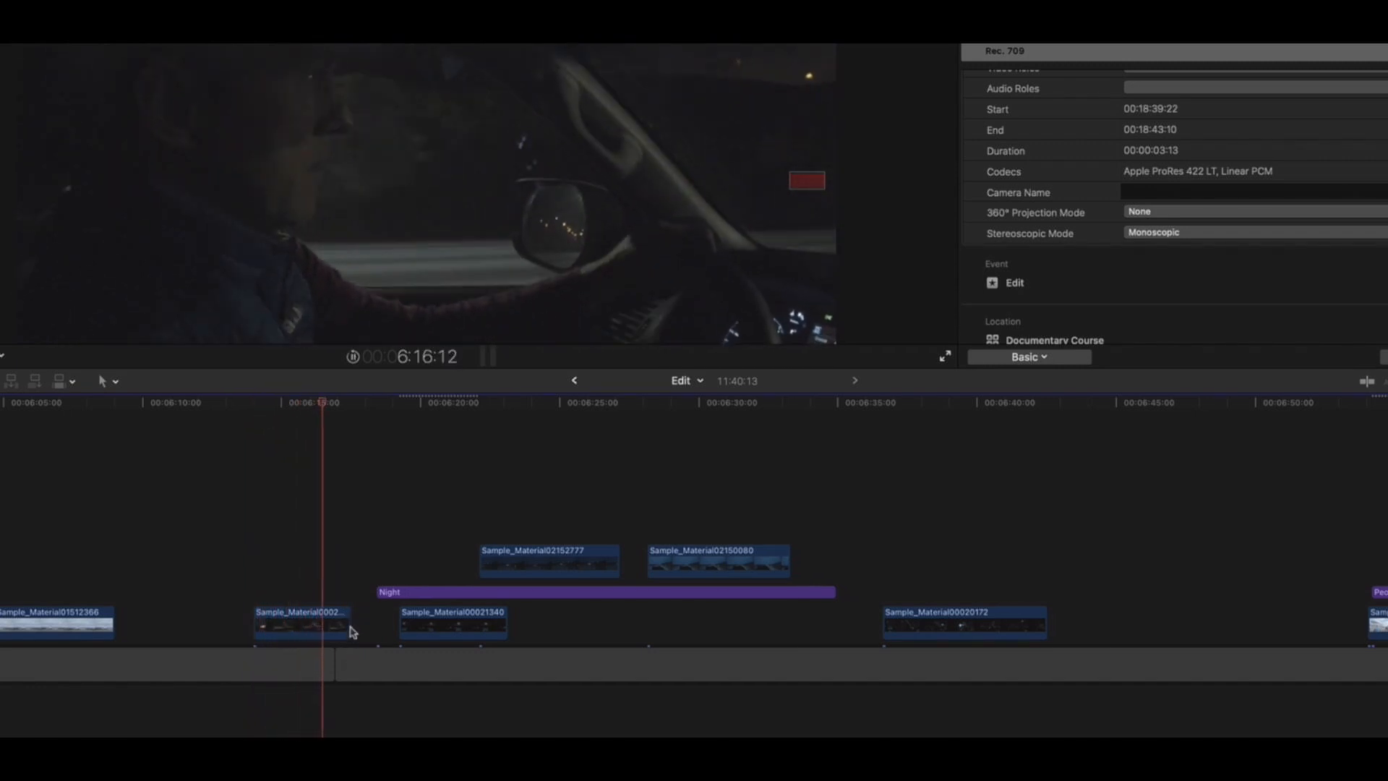
key("space")
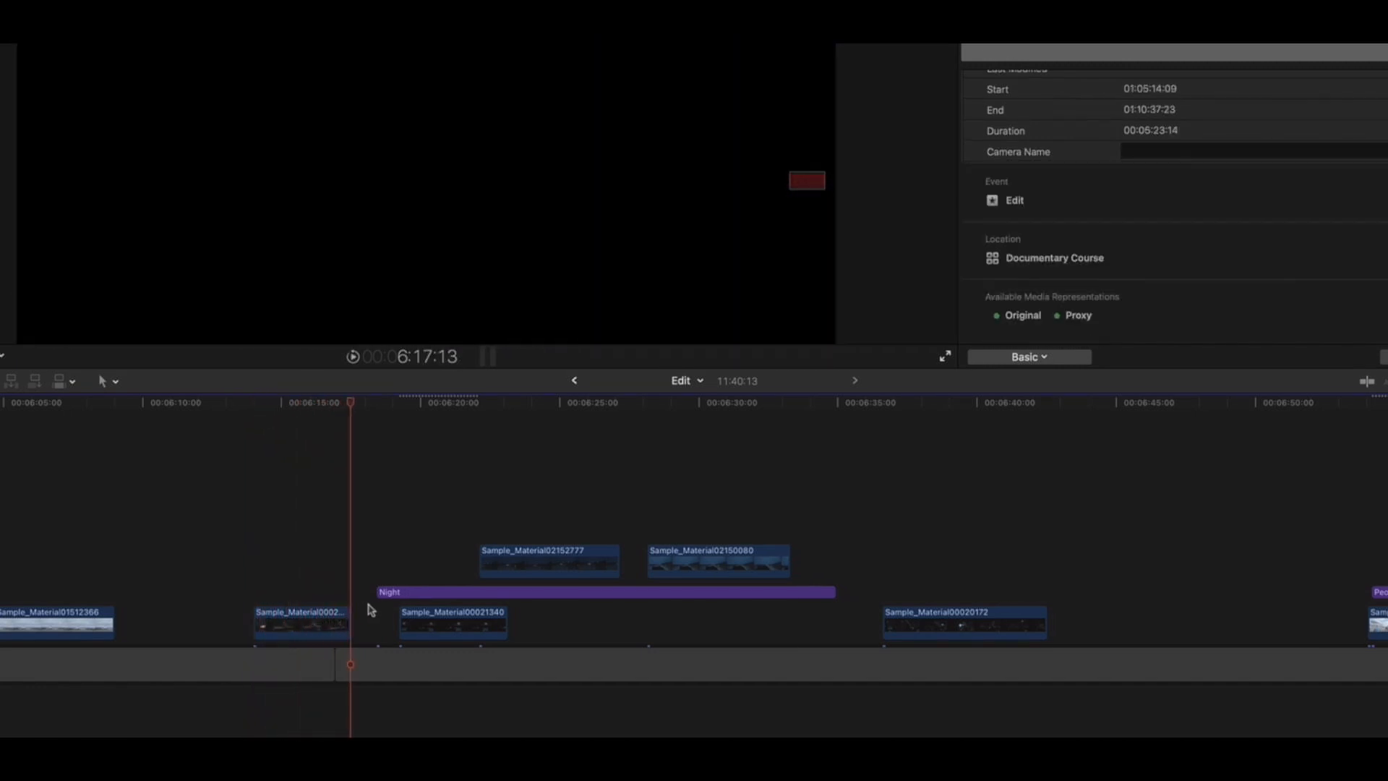
left_click_drag(331, 663, 518, 640)
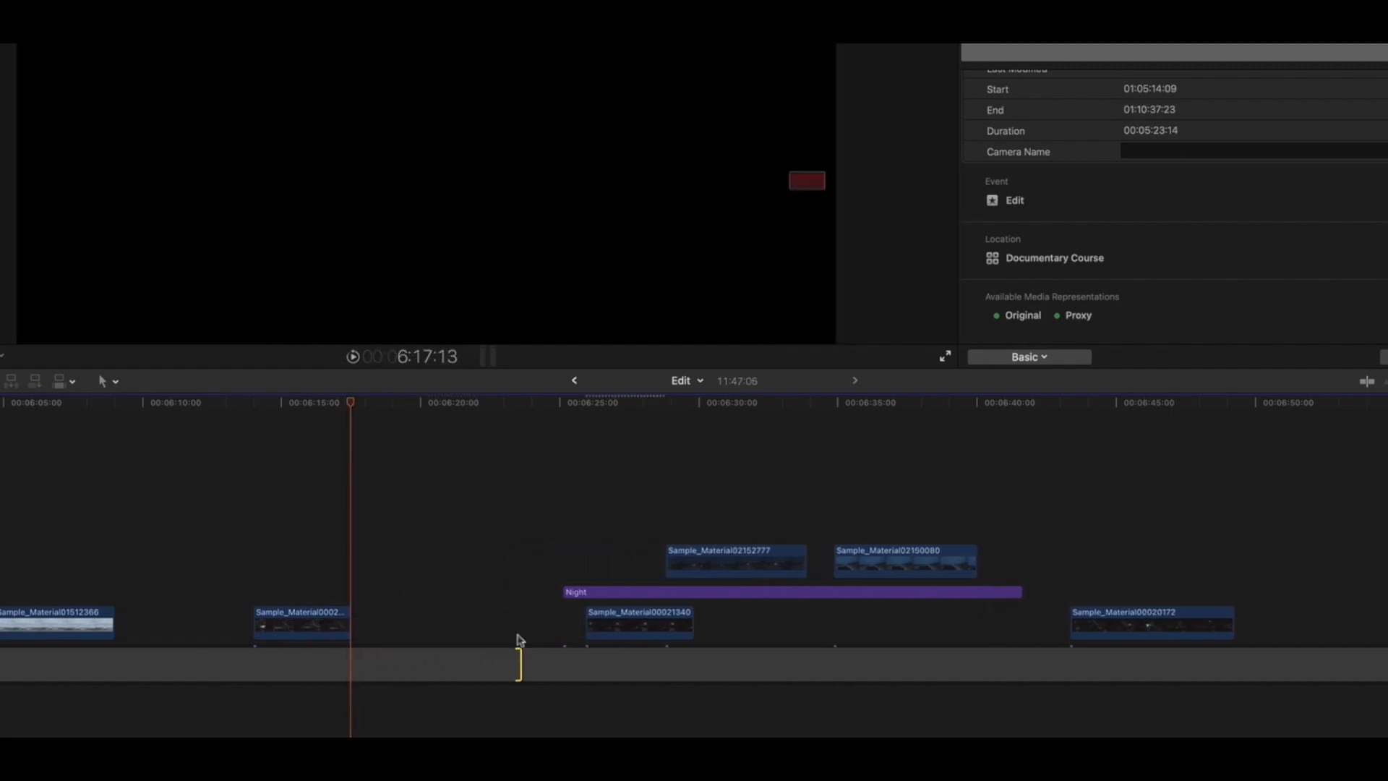
Place a shortened Sample_Material02152777 directly after the clip at about 6:14 and return to the start of the pair.
left_click_drag(358, 435, 693, 419)
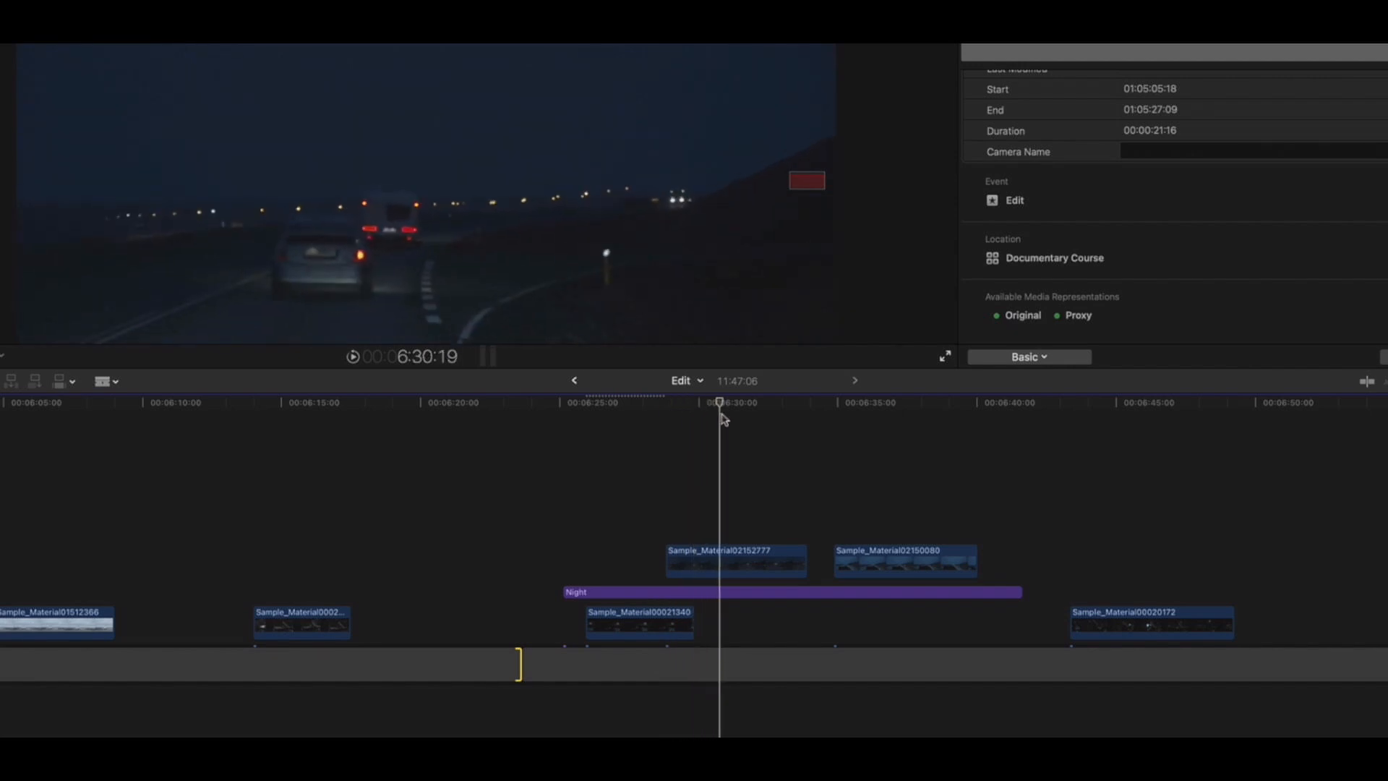
left_click_drag(714, 565, 402, 619)
left_click_drag(353, 620, 369, 560)
left_click(368, 558)
left_click(368, 405)
left_click_drag(368, 405, 257, 421)
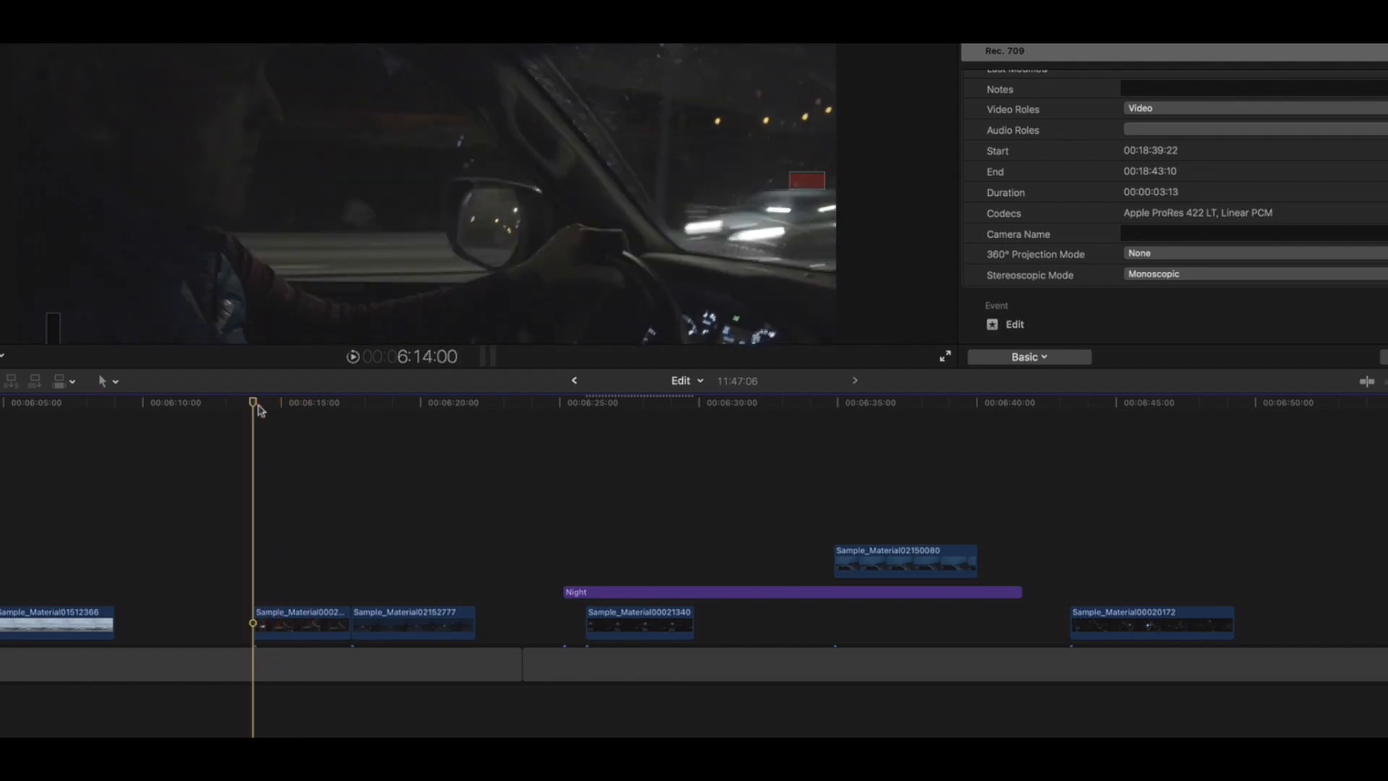
Play the pair at about 6:14, shorten the end of Sample_Material02152777 slightly, and lengthen the gap after it by about 6 seconds.
key("space")
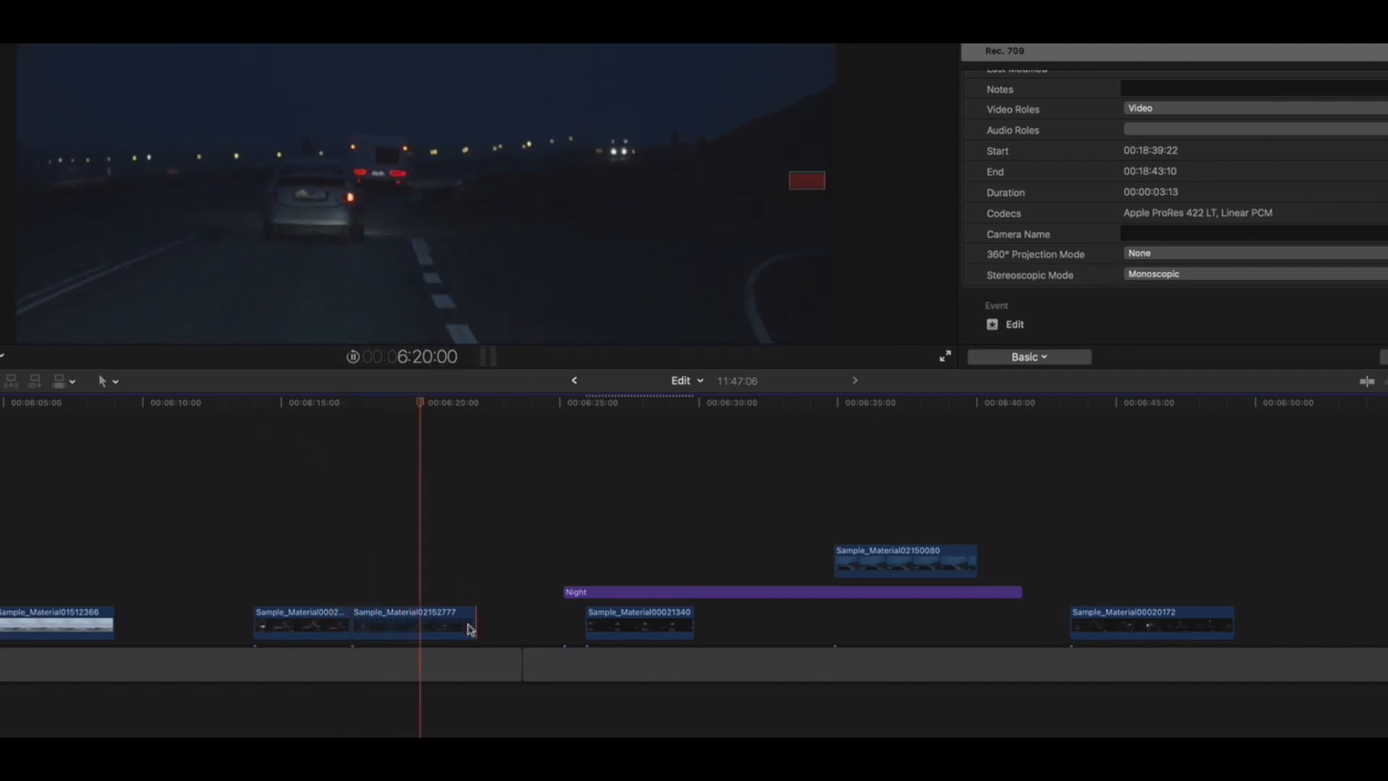
left_click_drag(470, 625, 454, 623)
scroll(362, 586, "right", 5)
left_click_drag(263, 661, 433, 661)
left_click(584, 488)
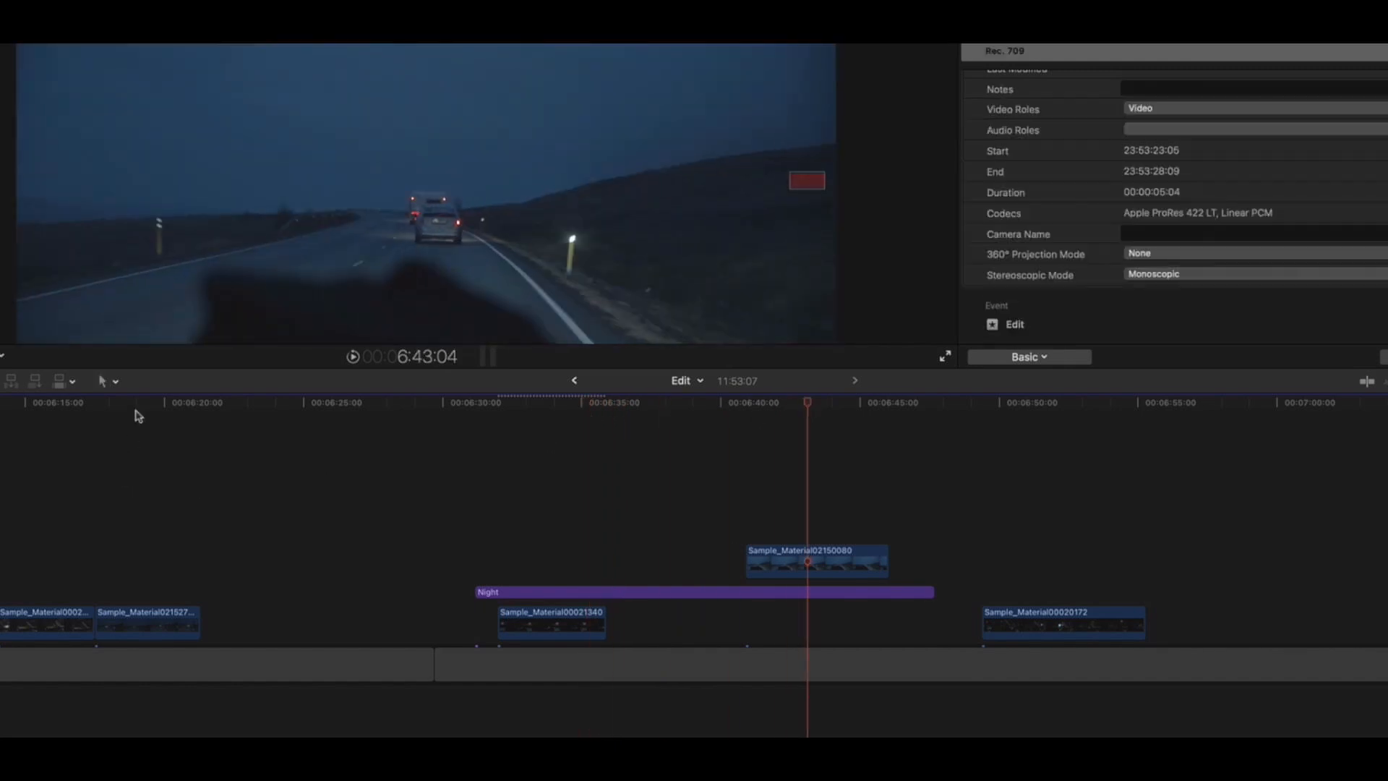
Move Sample_Material02152777 above the Night title and put Sample_Material02150080 in its place directly after the first night clip at about 6:17.
left_click(147, 403)
left_click_drag(147, 636, 147, 625)
left_click_drag(520, 567, 534, 568)
left_click_drag(790, 558, 152, 613)
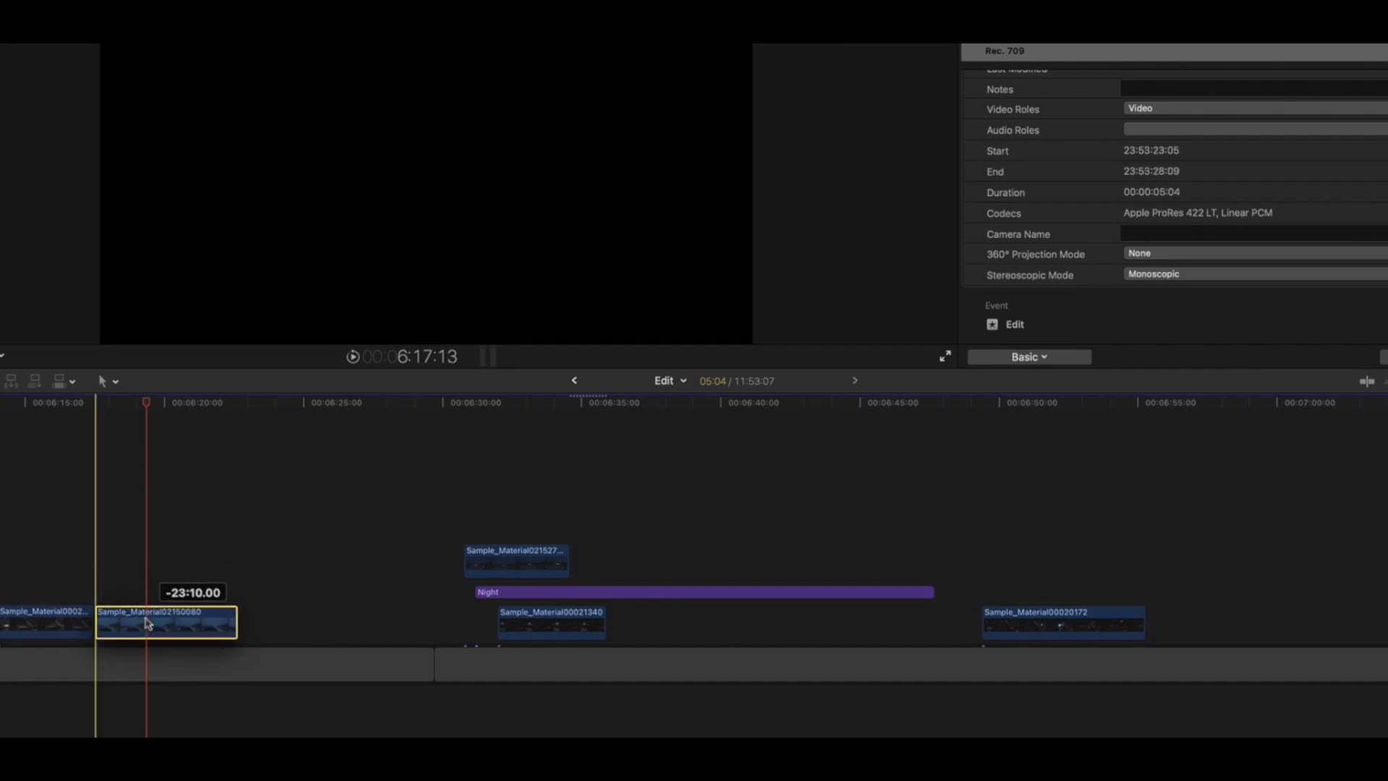
left_click_drag(147, 623, 147, 623)
Play the pair from the first night clip and trim the end of Sample_Material02150080 to a 3:07 duration.
left_click(68, 403)
key("space")
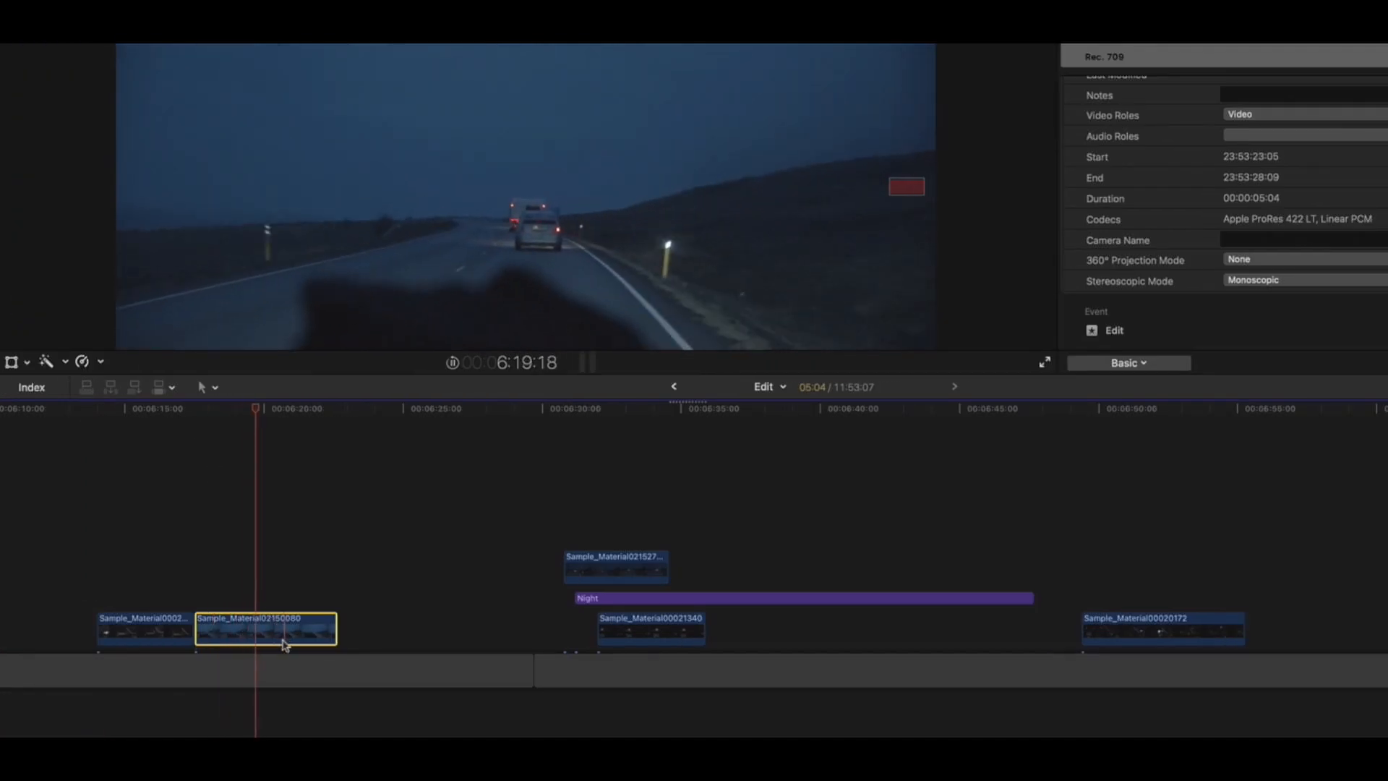
left_click_drag(331, 624, 282, 619)
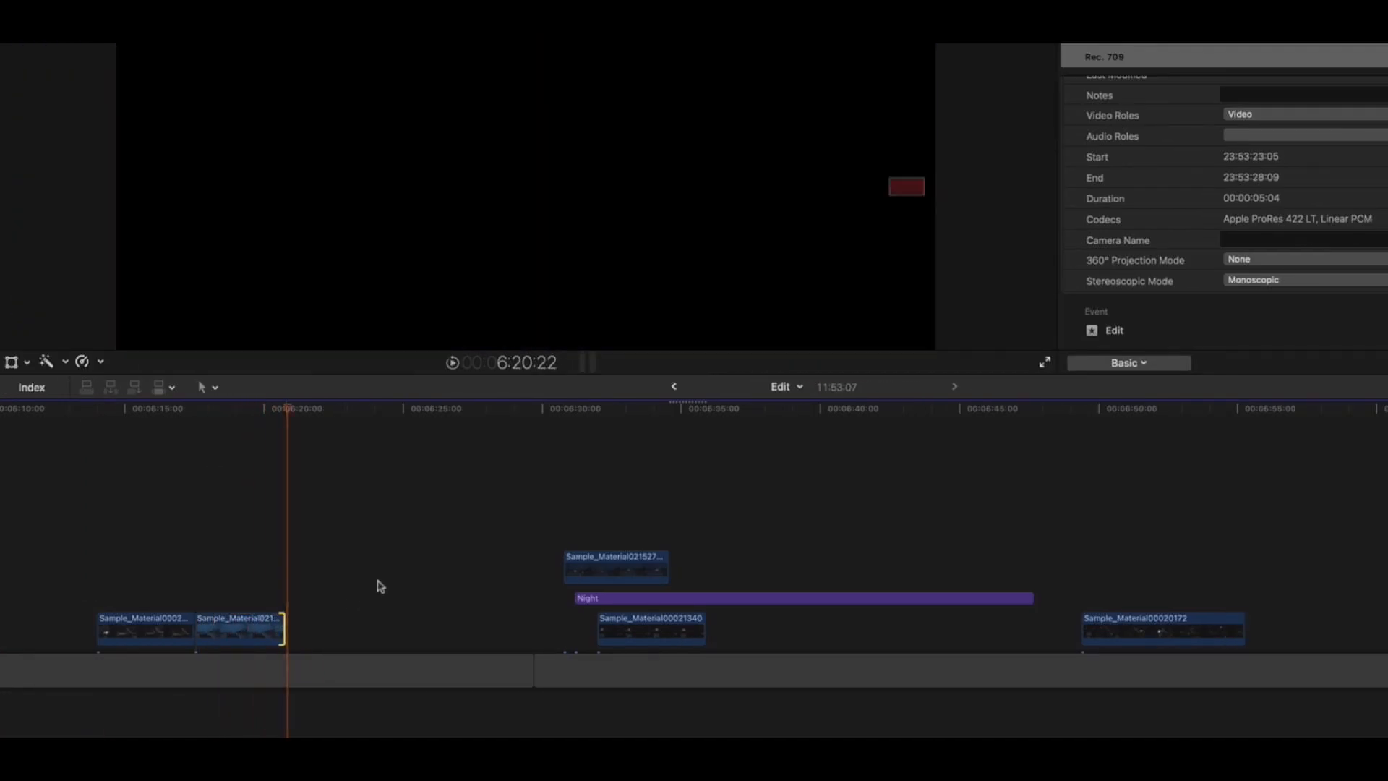
Place Sample_Material02152777 directly after Sample_Material02150080, play the cut, and trim the clip's end to about 6:24.
key("super+minus")
left_click_drag(432, 555, 395, 565)
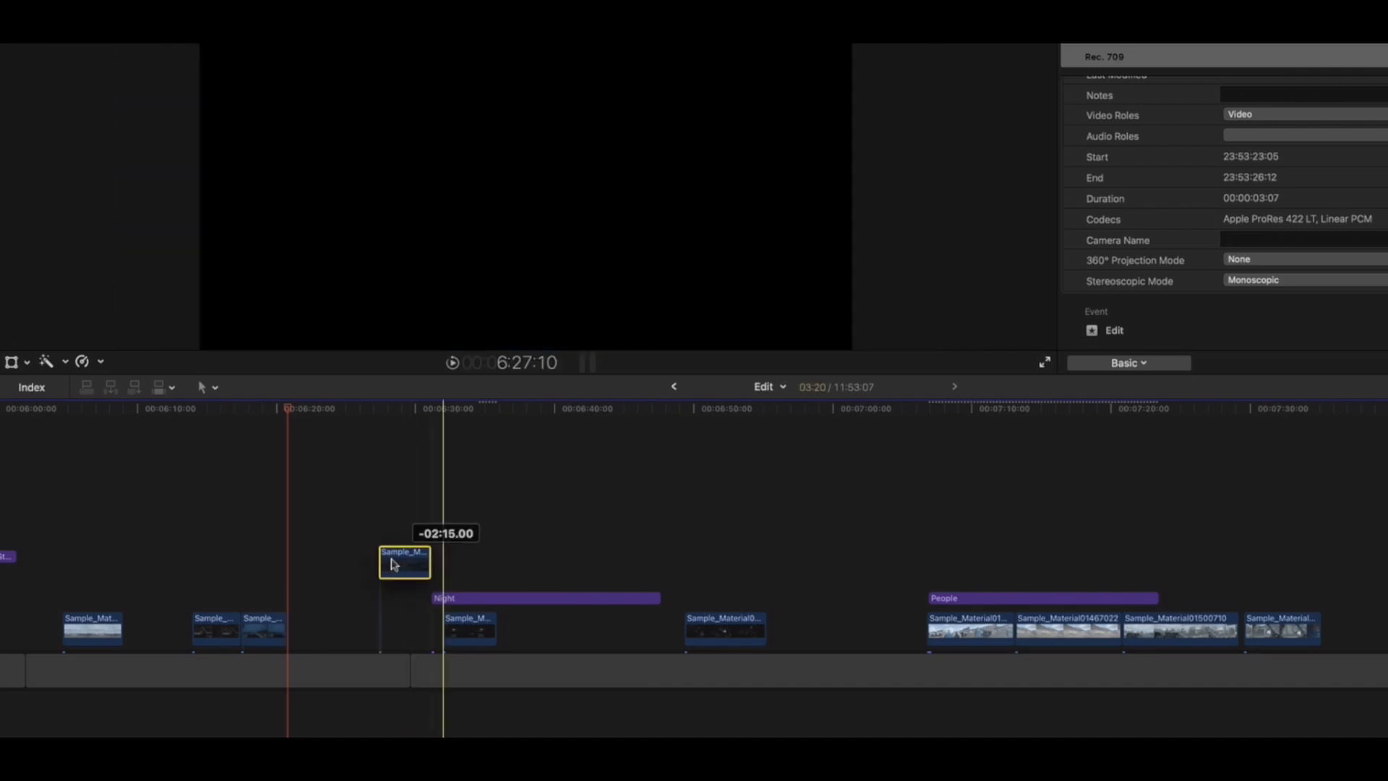
left_click_drag(322, 626, 320, 626)
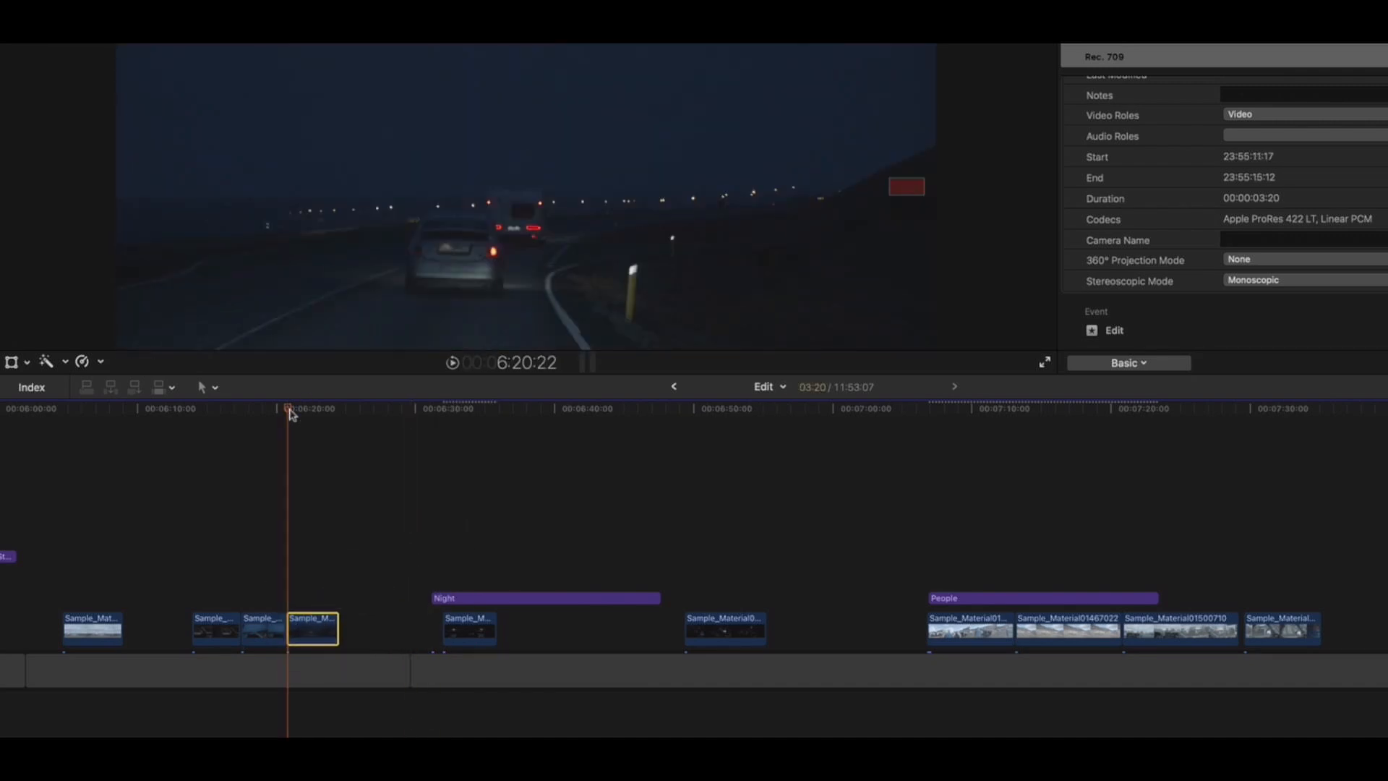
mouse_move(276, 416)
left_mouse_down()
mouse_move(254, 413)
mouse_move(284, 411)
left_mouse_up()
key("j")
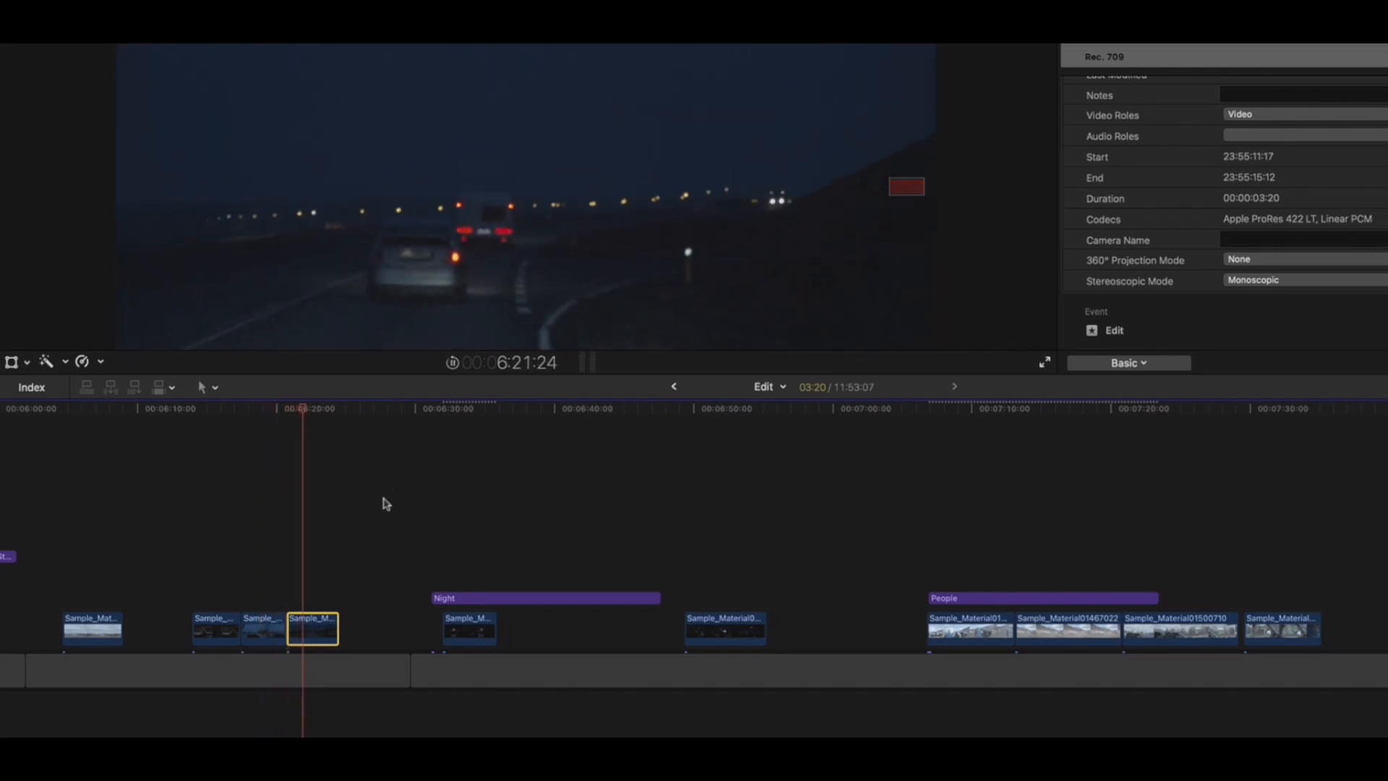
left_click_drag(338, 631, 328, 629)
Append Sample_Material00020172 at about 6:24 and Sample_Material00021340 directly after it at about 6:28, shortening both clips.
left_click_drag(293, 411, 707, 412)
left_click_drag(723, 628, 366, 619)
left_click(316, 410)
key("space")
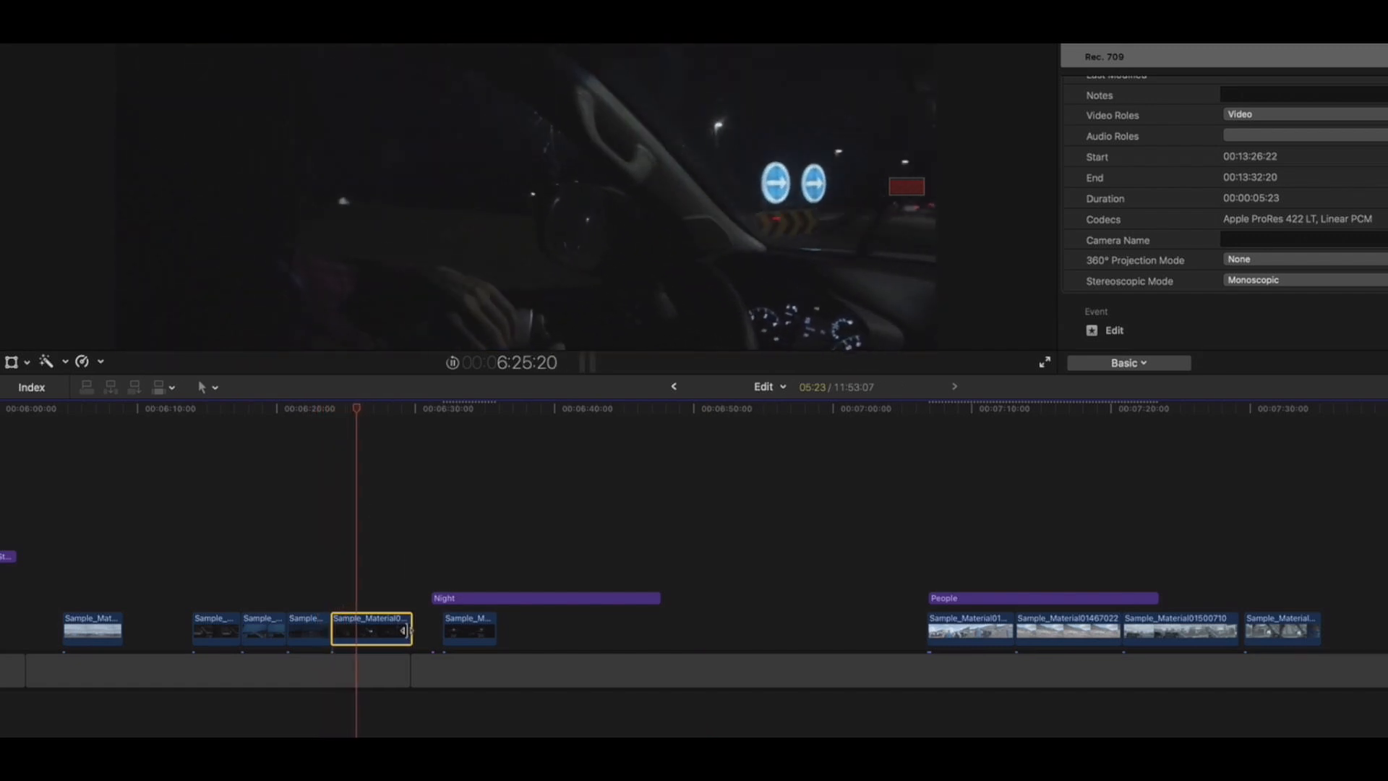
mouse_move(410, 630)
left_mouse_down()
mouse_move(385, 622)
mouse_move(416, 628)
left_mouse_up()
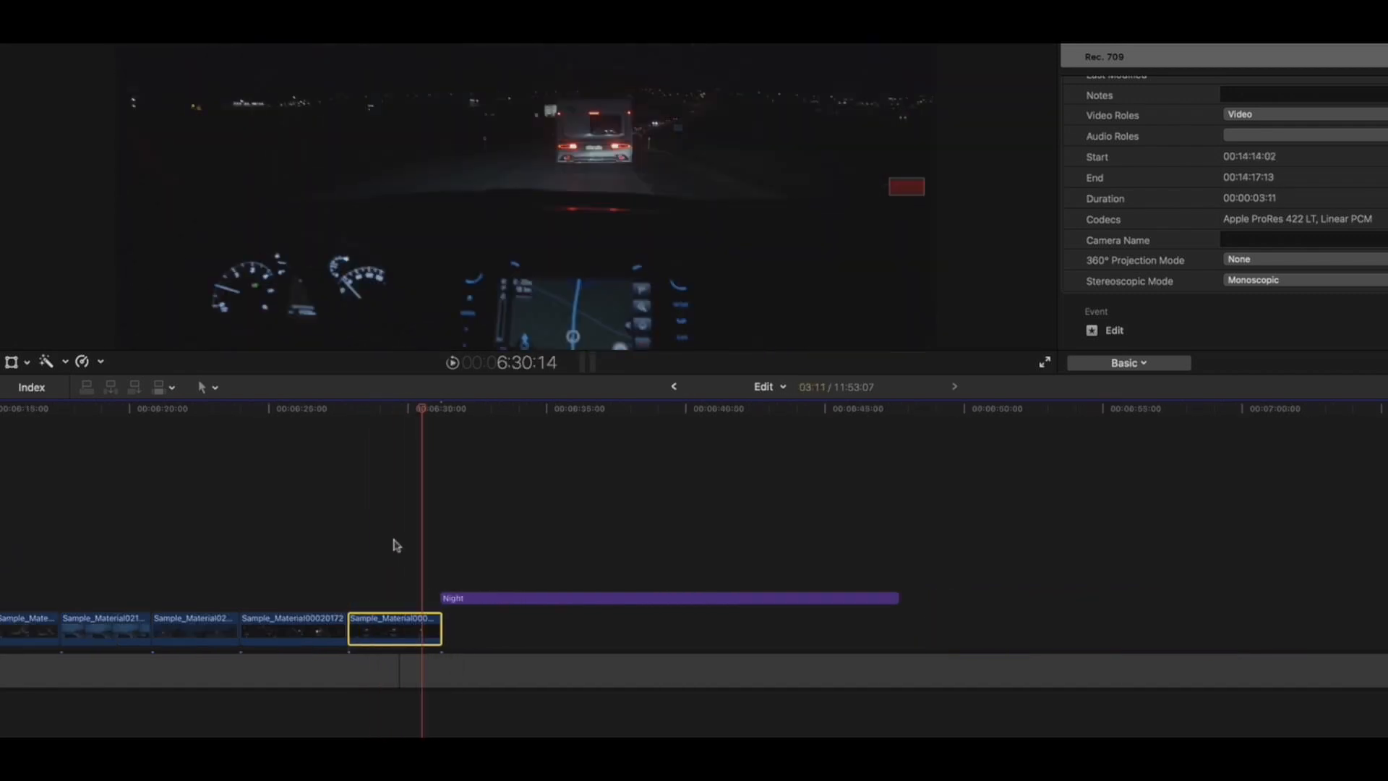
Play the night sequence, then align the Night title with its first clip at about 6:14 and extend it to 17:07.
scroll(393, 544, "left", 5)
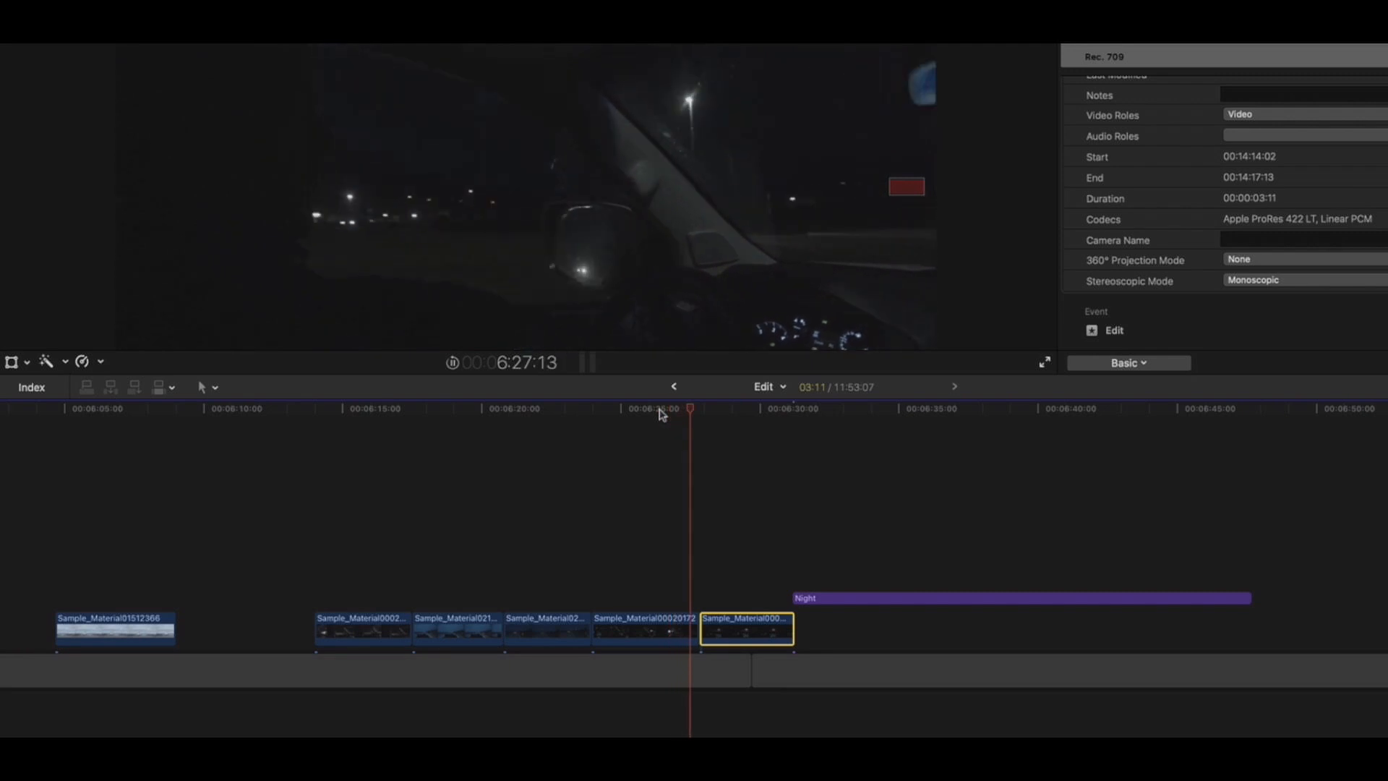
key("space")
key("super+minus")
left_click_drag(816, 602, 575, 600)
left_click_drag(739, 598, 753, 596)
Play the Night sequence, swap its first two clips, and shorten the Night title to 16:16.
left_click_drag(576, 421, 516, 419)
key("space")
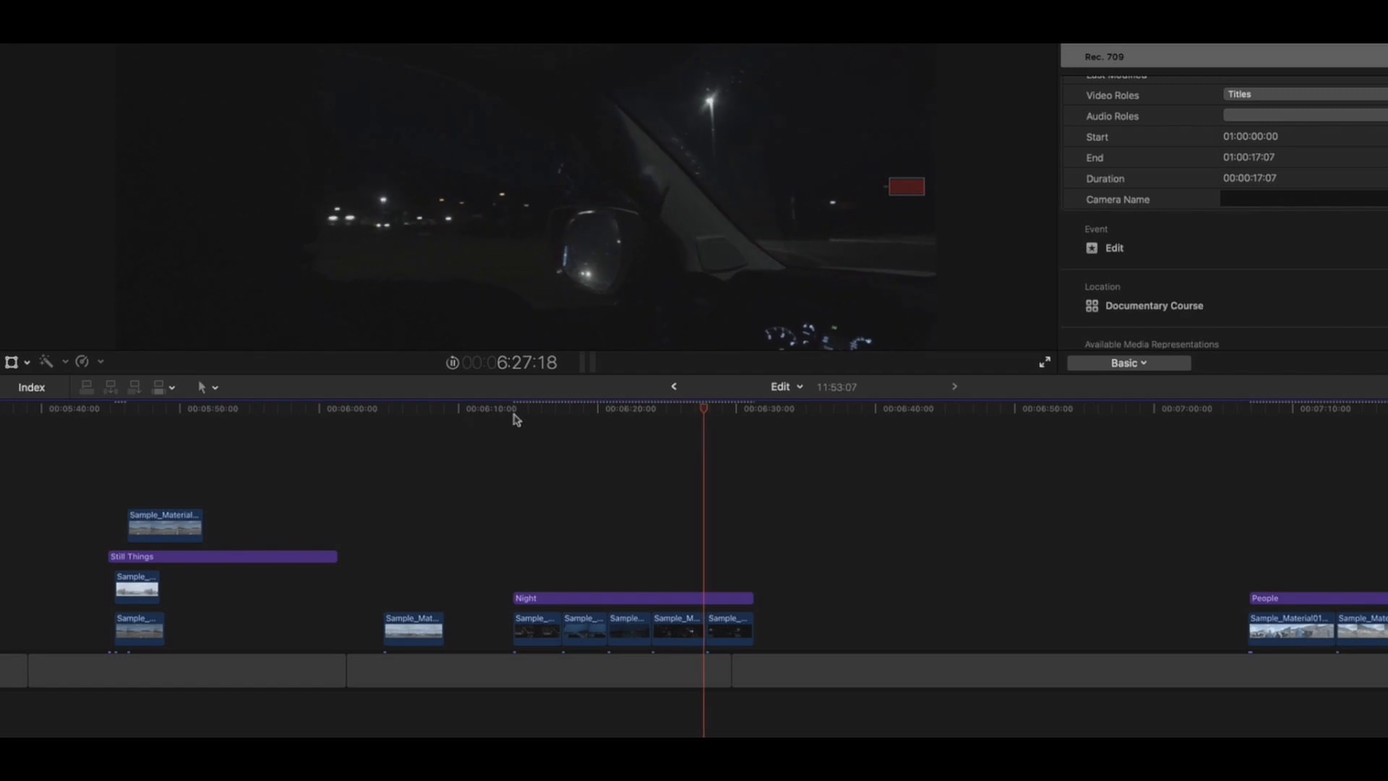
key("alt+]")
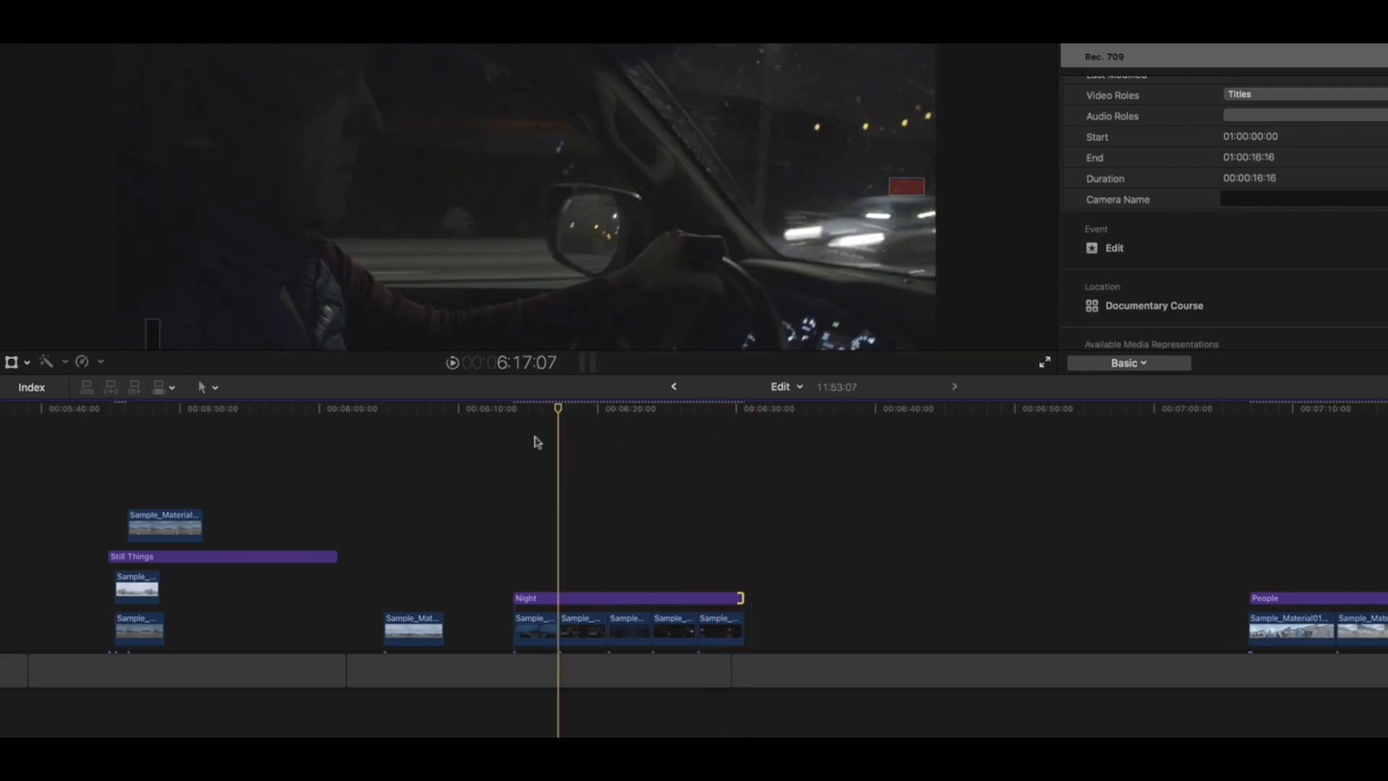
Go to the Countryside - Drive stack and lengthen the gap before it so its title starts at about 6:22.
key("super+minus")
key("super+equal")
left_click_drag(547, 409, 513, 411)
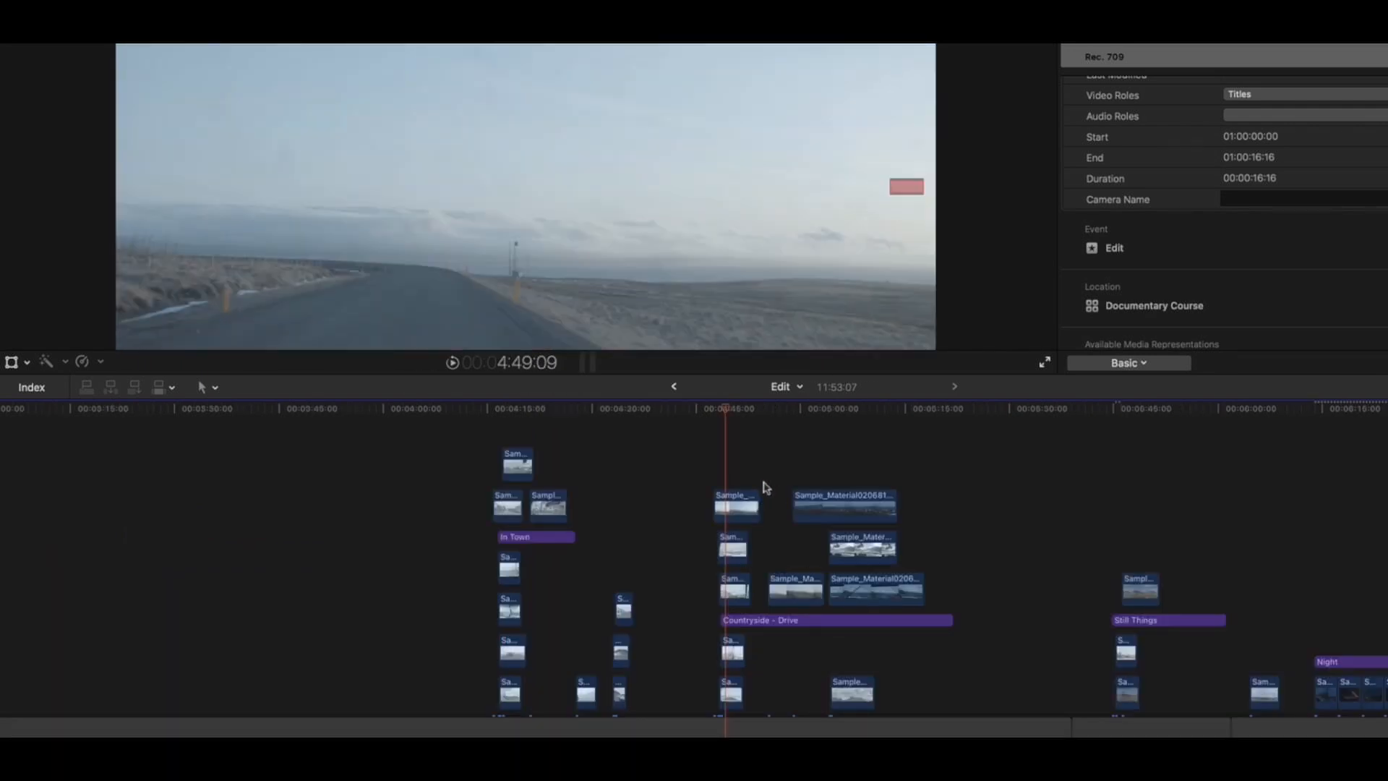
key("super+equal")
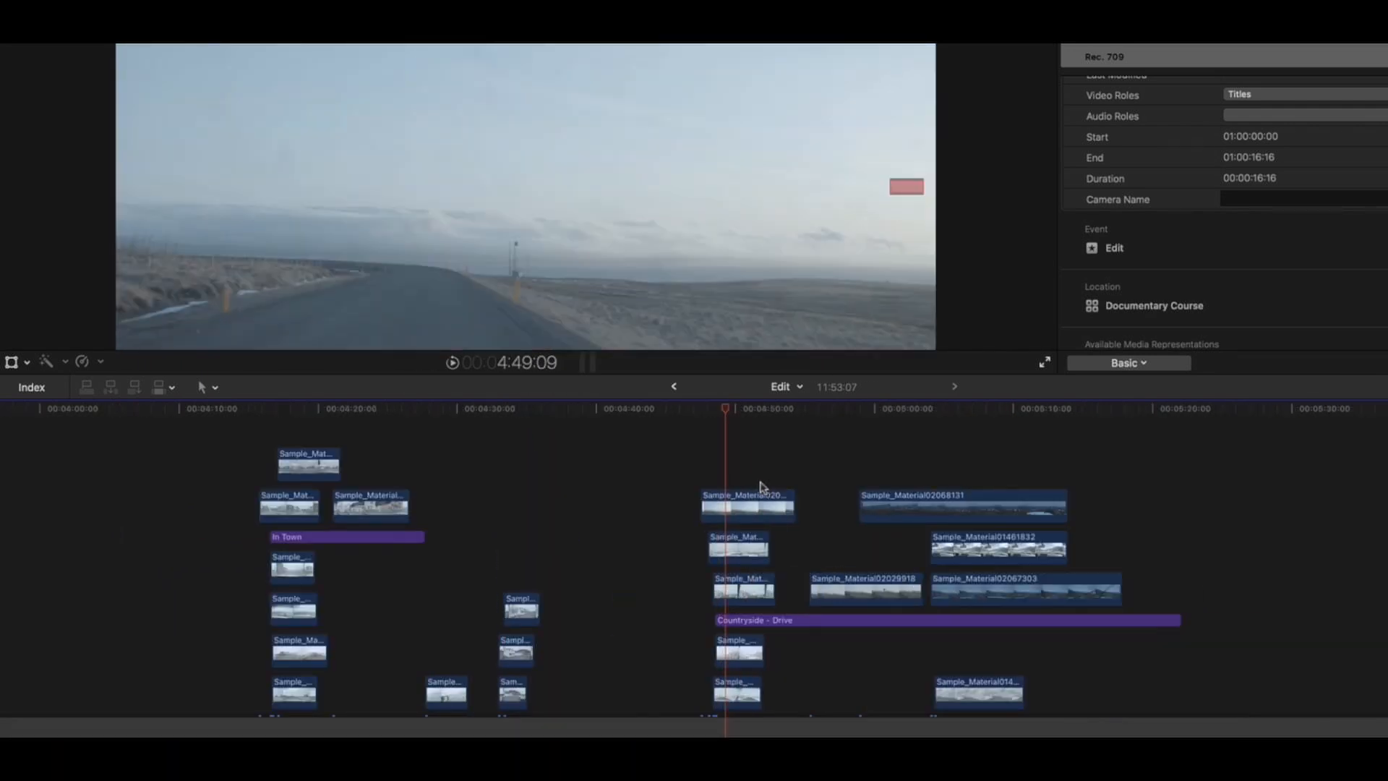
key("space")
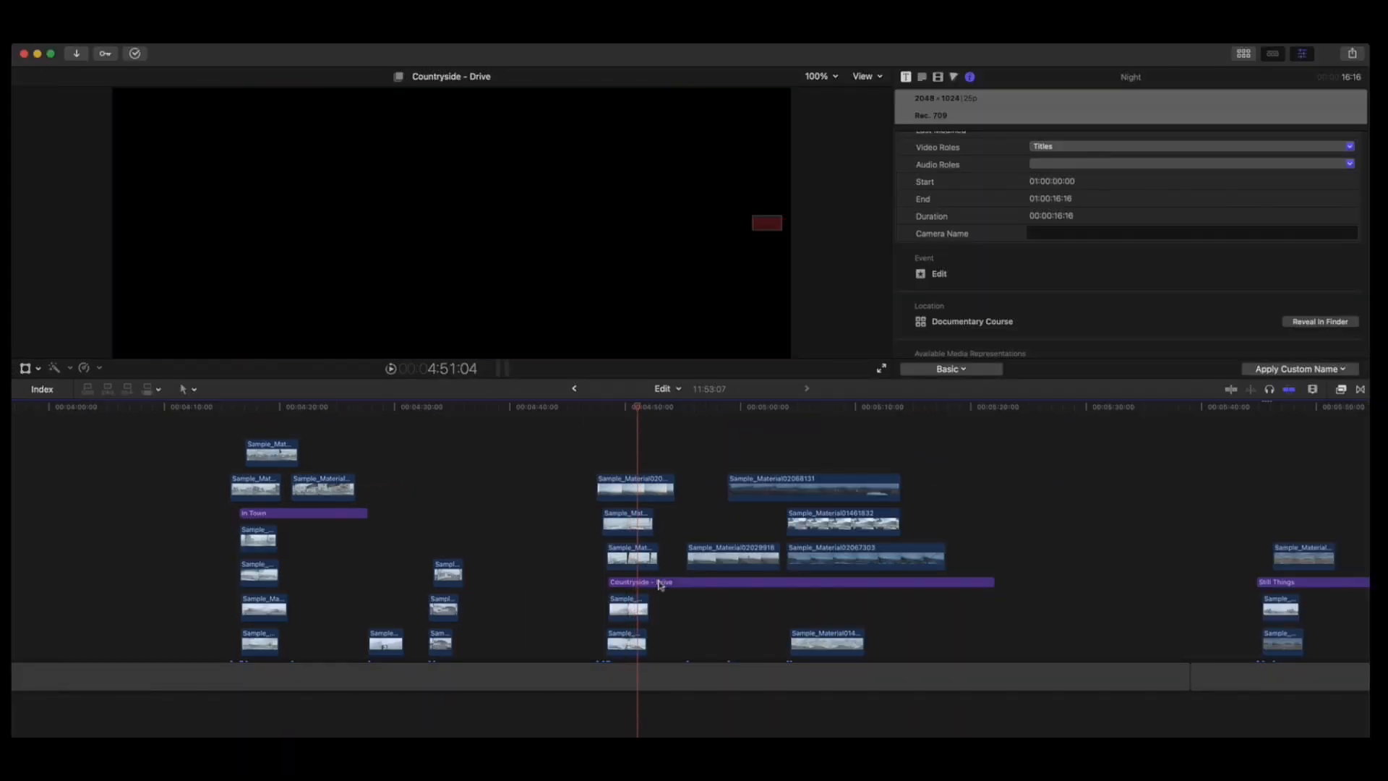
left_click(658, 583)
key("super+equal")
key("super+minus")
key("super+minus")
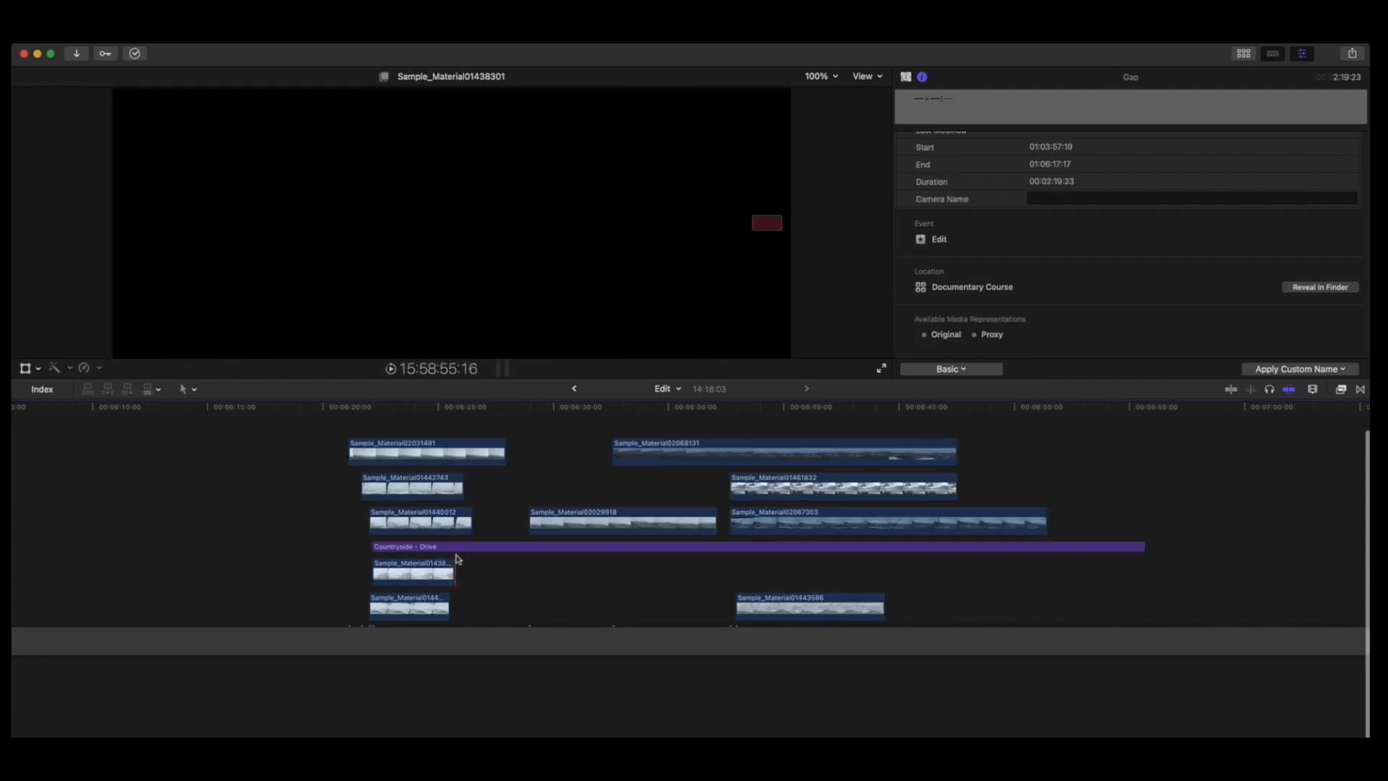
Move the Countryside - Drive title behind its clips to start at about 6:46.
left_click(457, 548)
left_click_drag(457, 550, 1003, 587)
scroll(535, 437, "left", 3)
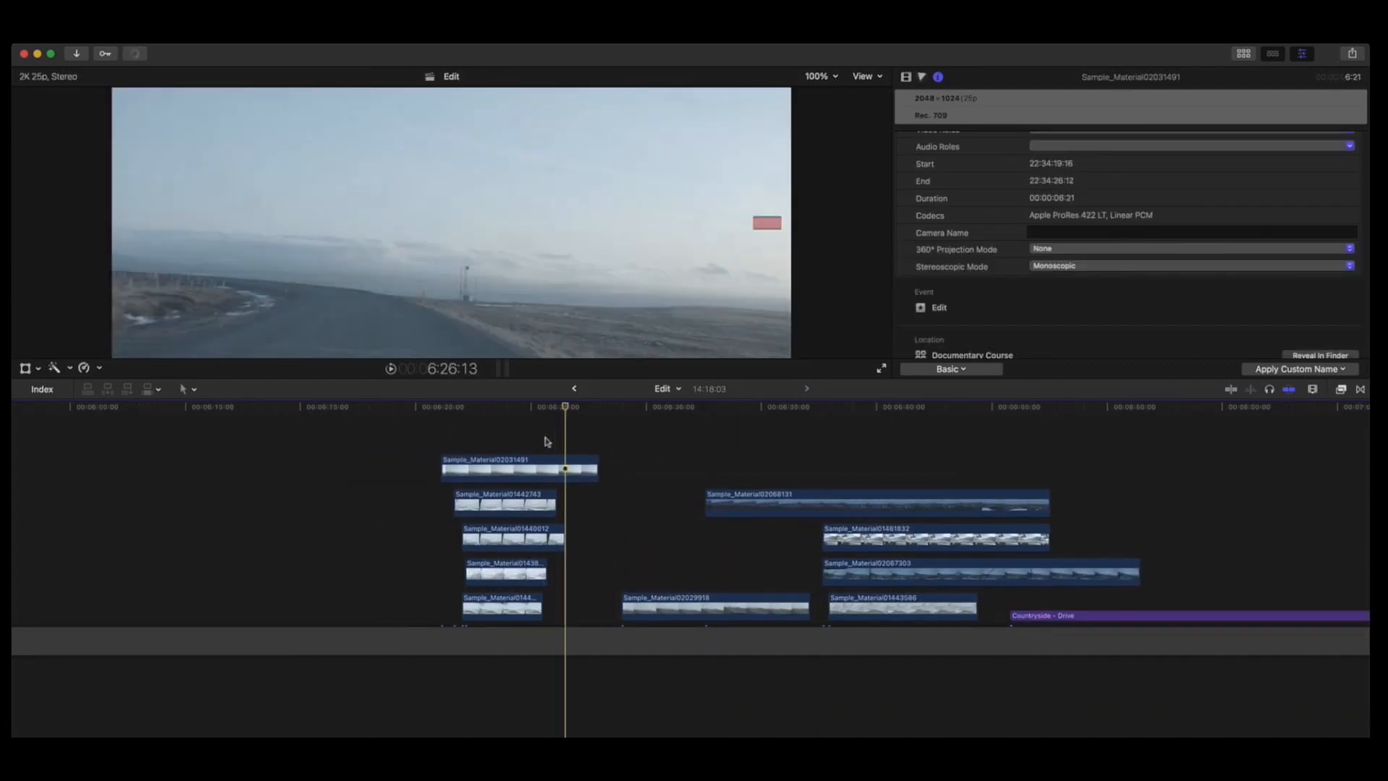
Skim the snowy road clips and gather four of them in one stack at about 6:06, with Sample_Material01442743 at its base.
mouse_move(520, 411)
left_mouse_down()
mouse_move(483, 409)
mouse_move(899, 440)
mouse_move(518, 431)
left_mouse_up()
scroll(574, 434, "right", 2)
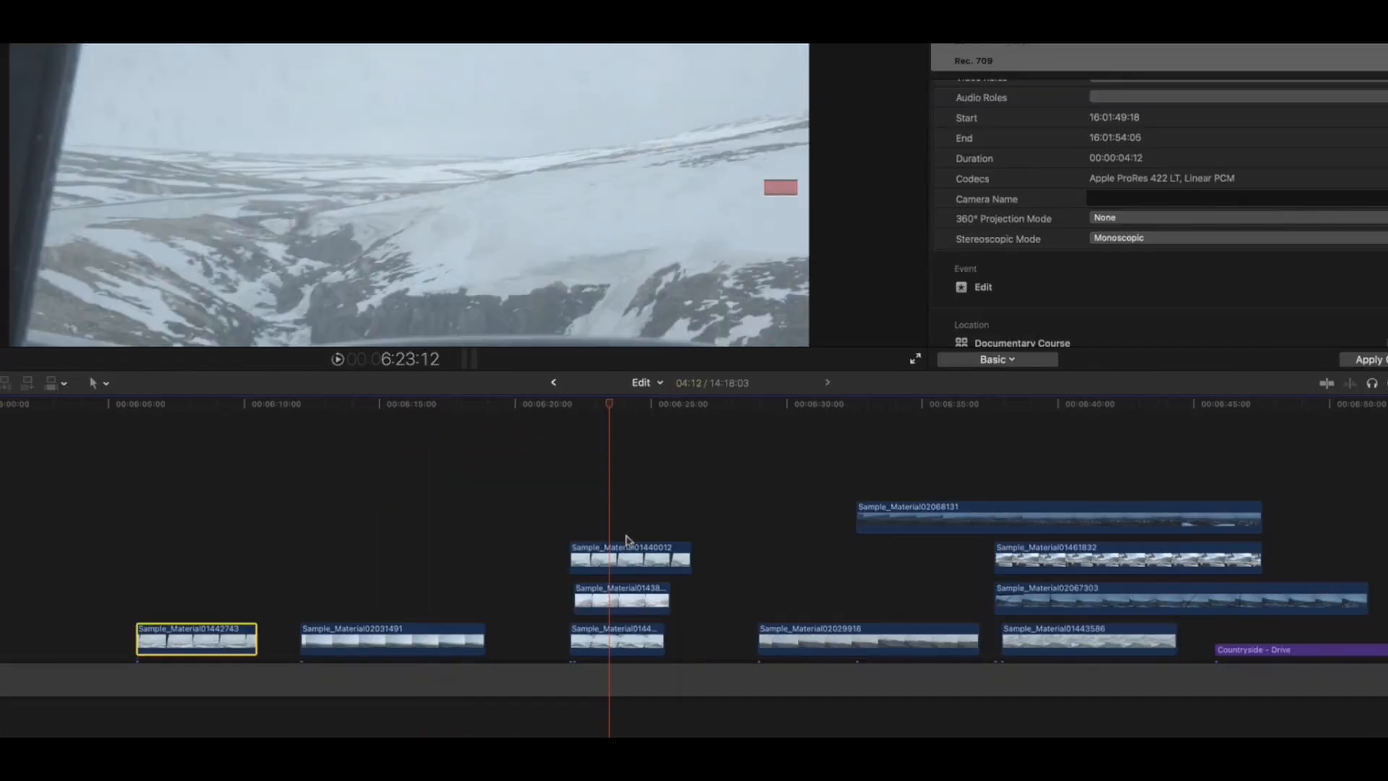
left_click_drag(629, 553, 189, 601)
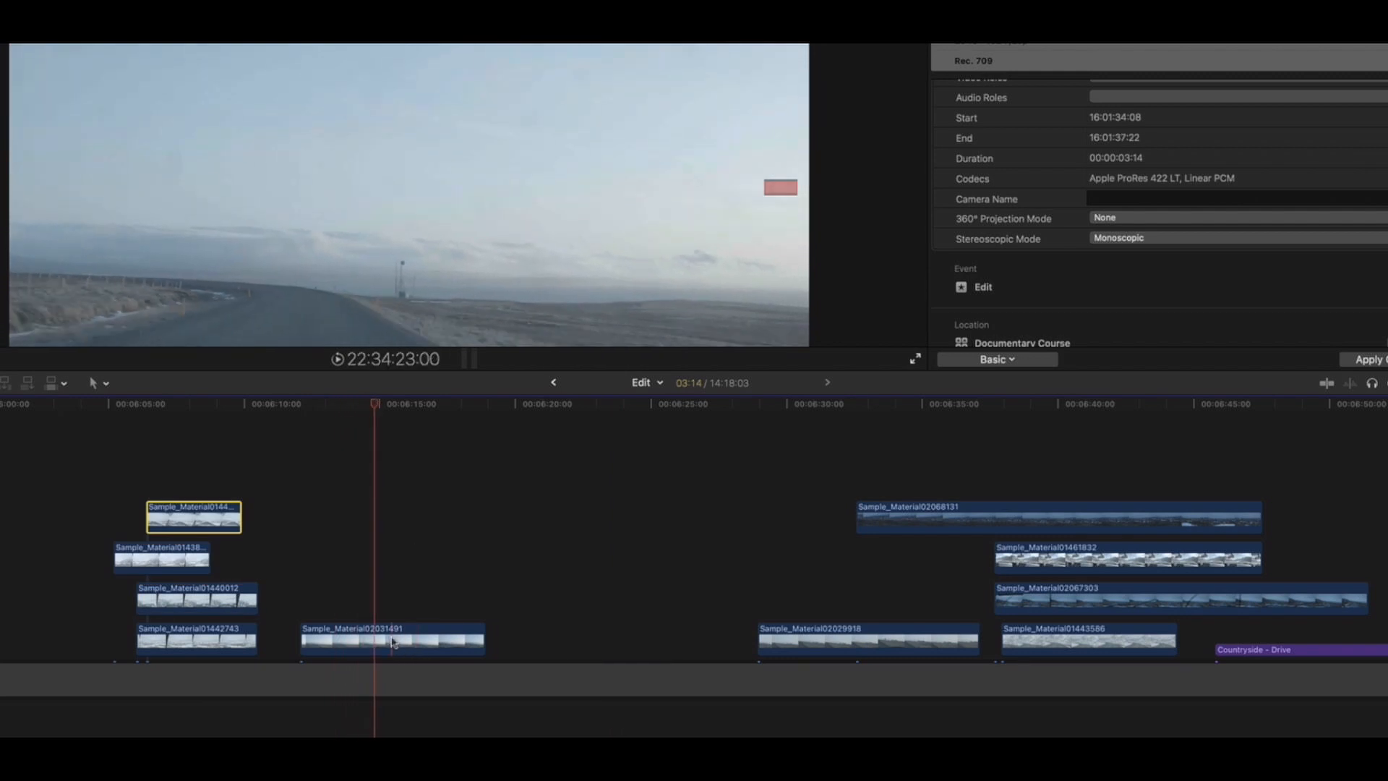
Stack Sample_Material02029918 over Sample_Material02031491 at about 6:16, and Sample_Material02067303 over Sample_Material02068131 at about 6:28.
left_click_drag(393, 642, 509, 642)
left_click(735, 557)
left_click_drag(917, 515, 631, 653)
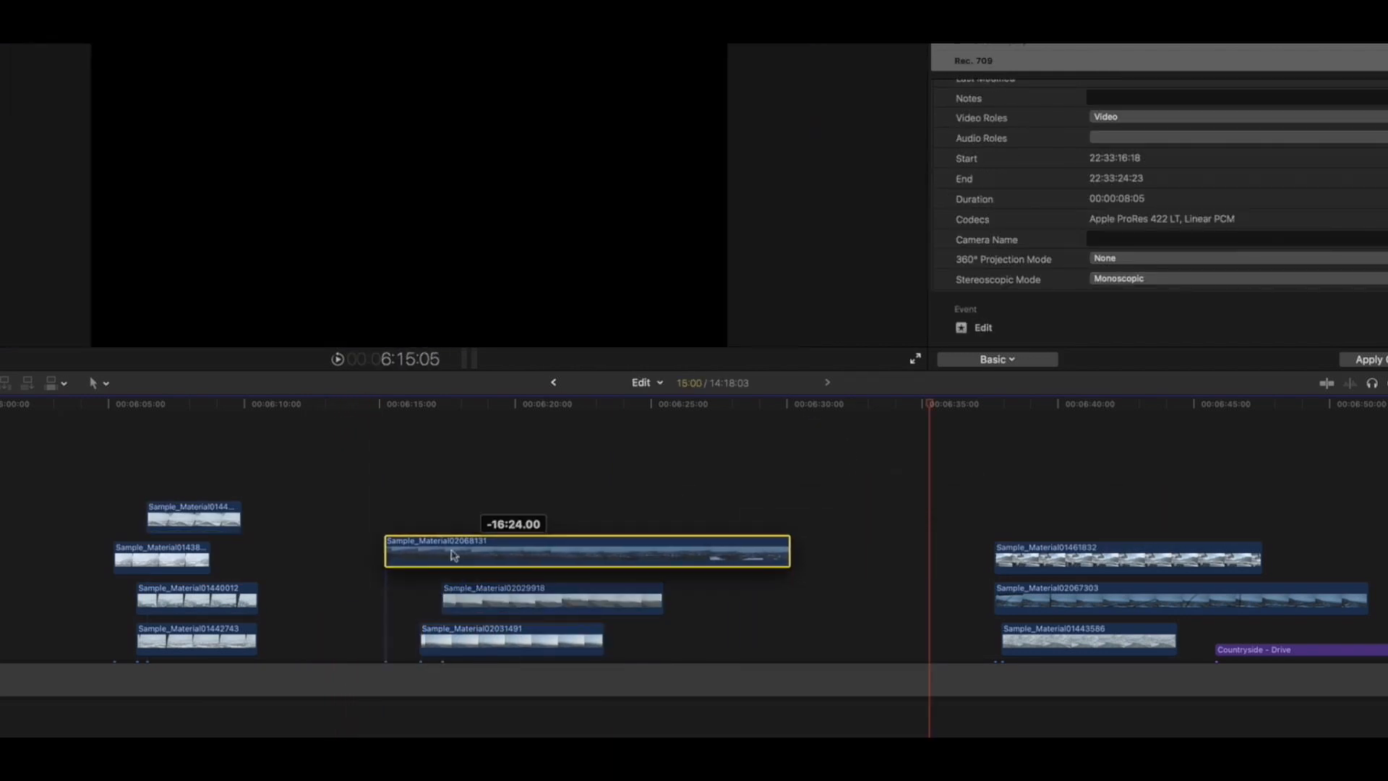
key("super+minus")
scroll(412, 551, "right", 10)
left_click_drag(499, 558, 773, 559)
left_click(291, 492)
left_click_drag(265, 557, 489, 638)
left_click(576, 546)
left_click_drag(723, 597, 397, 600)
Compare the remaining Countryside - Drive clips and place Sample_Material01461832 on its own at about 6:46.
left_click(626, 403)
left_click(731, 405)
left_click_drag(731, 407, 744, 408)
left_click_drag(760, 602, 600, 600)
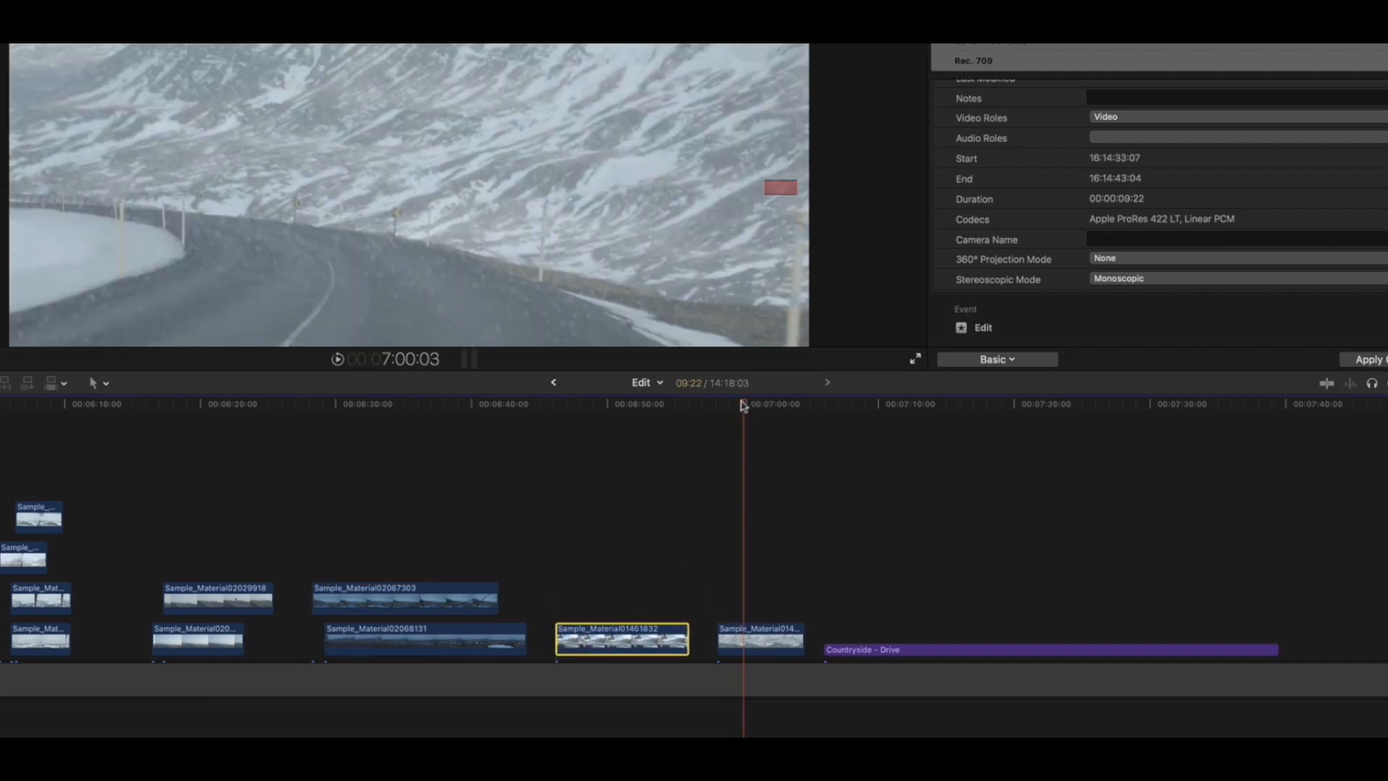
Move Sample_Material01443586 on top of the first stack at about 6:02, and Sample_Material01461832 past the Countryside - Drive title to about 7:43.
key("super+minus")
scroll(680, 550, "left", 1)
left_click_drag(768, 640, 392, 452)
left_click_drag(670, 403, 698, 404)
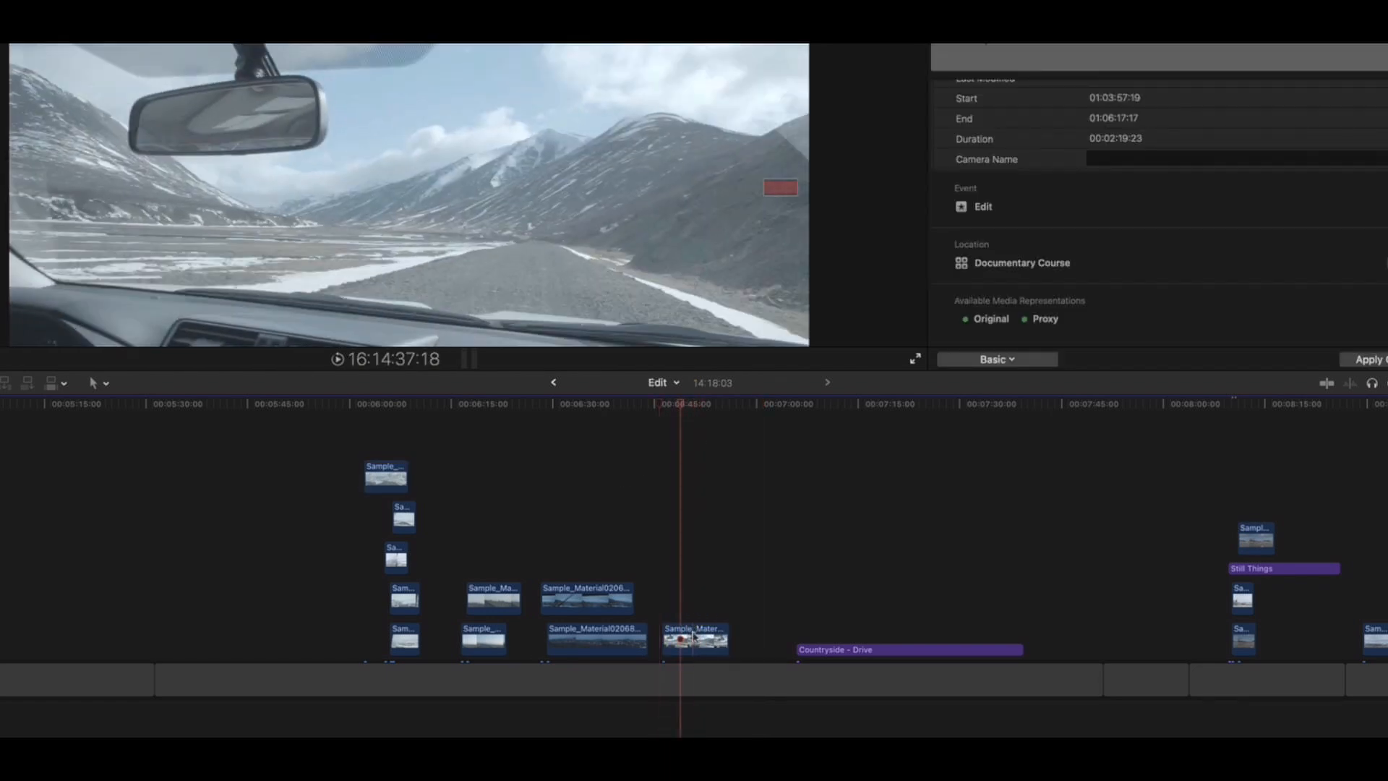
left_click_drag(694, 639, 1096, 650)
Spread the stacked snowy road clips out ahead of Sample_Material01442743, starting with Sample_Material01443586 at about 5:42.
left_click_drag(409, 403, 366, 403)
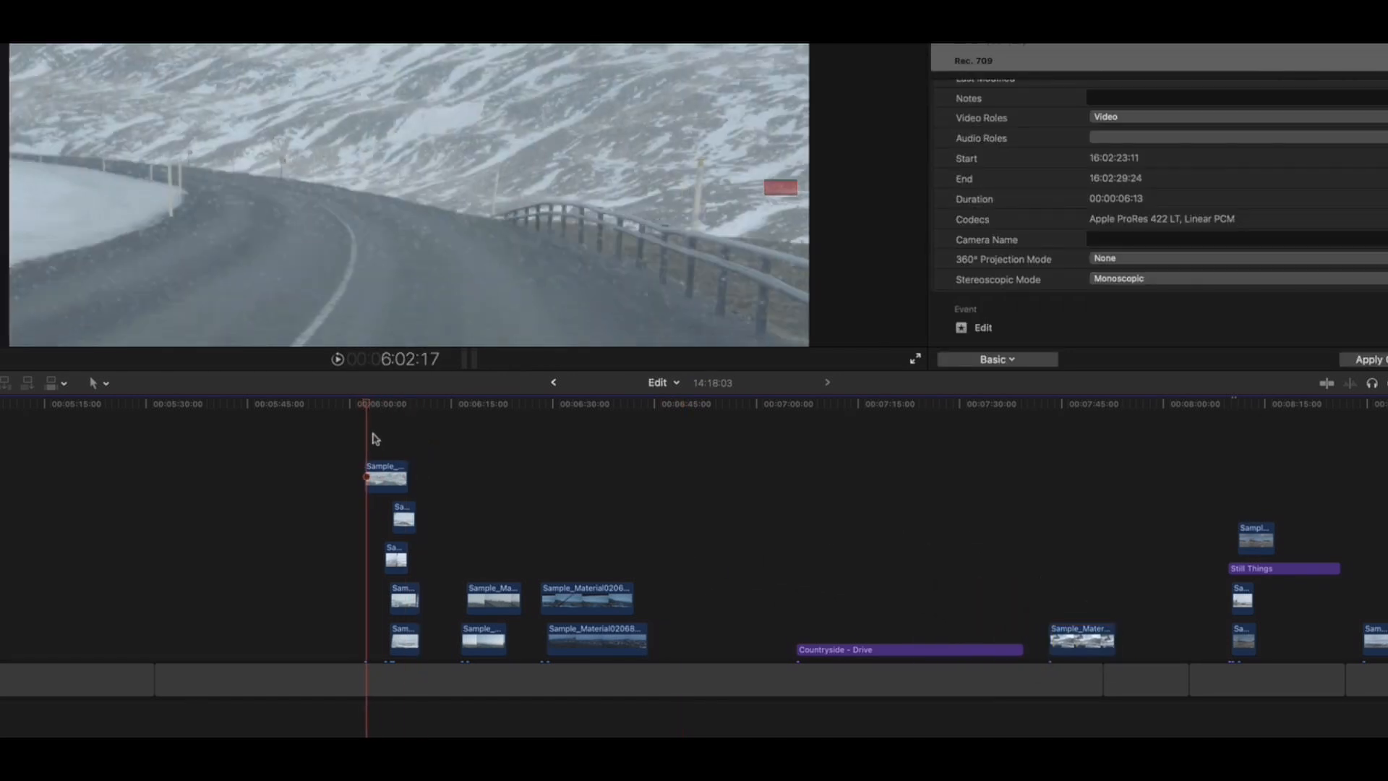
key("super+equal")
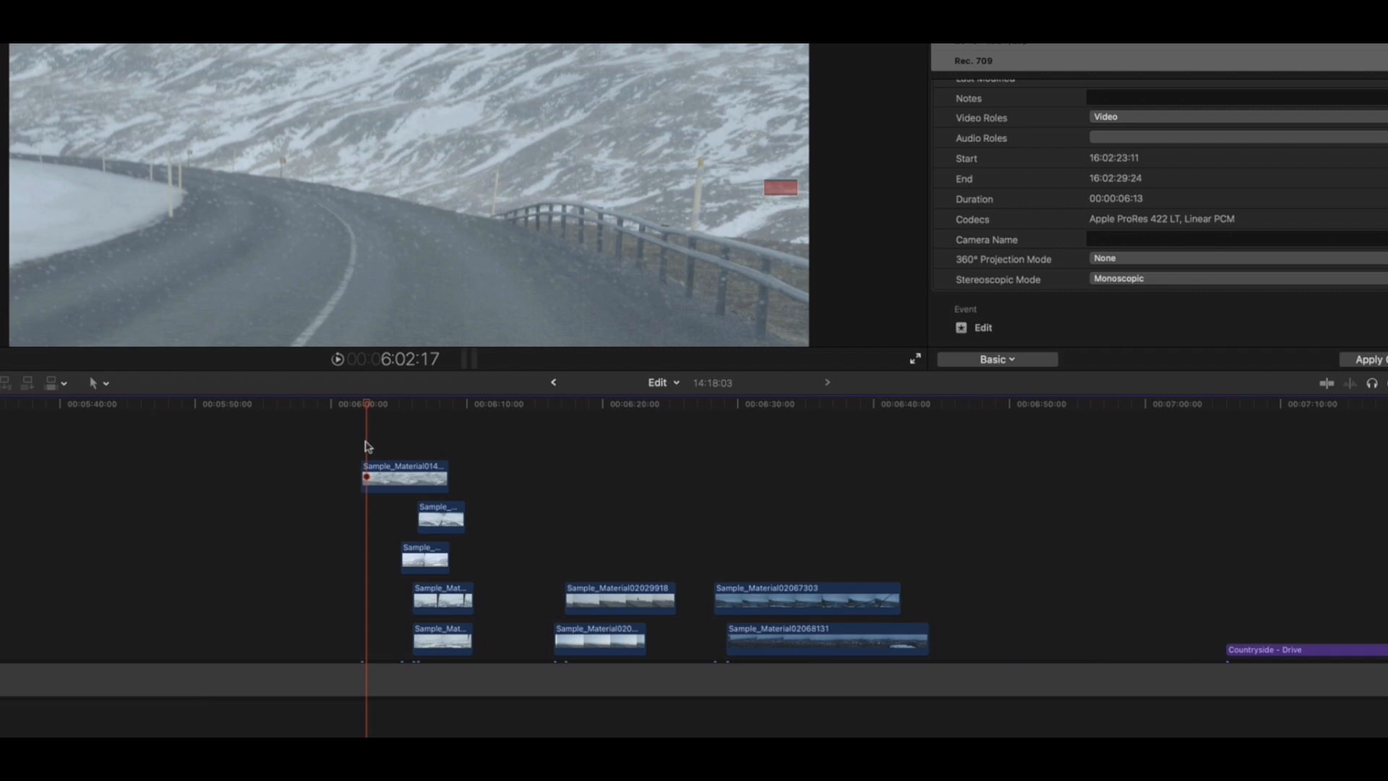
left_click_drag(373, 470, 95, 633)
left_click_drag(423, 522, 197, 640)
left_click_drag(416, 560, 266, 637)
left_click_drag(432, 606, 322, 607)
key("super+equal")
scroll(280, 573, "left", 5)
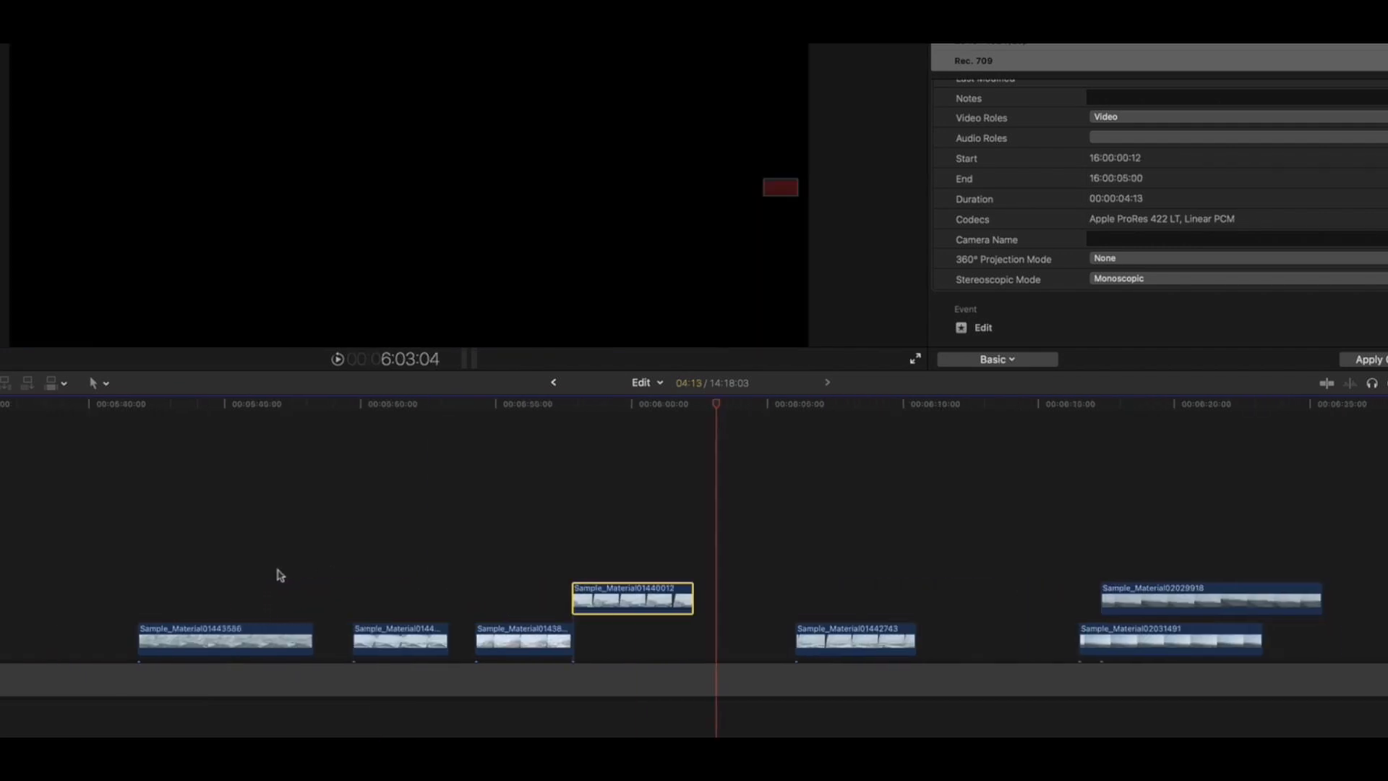
Play Sample_Material01443586 and trim its start and end to a 3:15 duration beginning at about 5:43.
left_click(313, 462)
left_click(232, 407)
key("space")
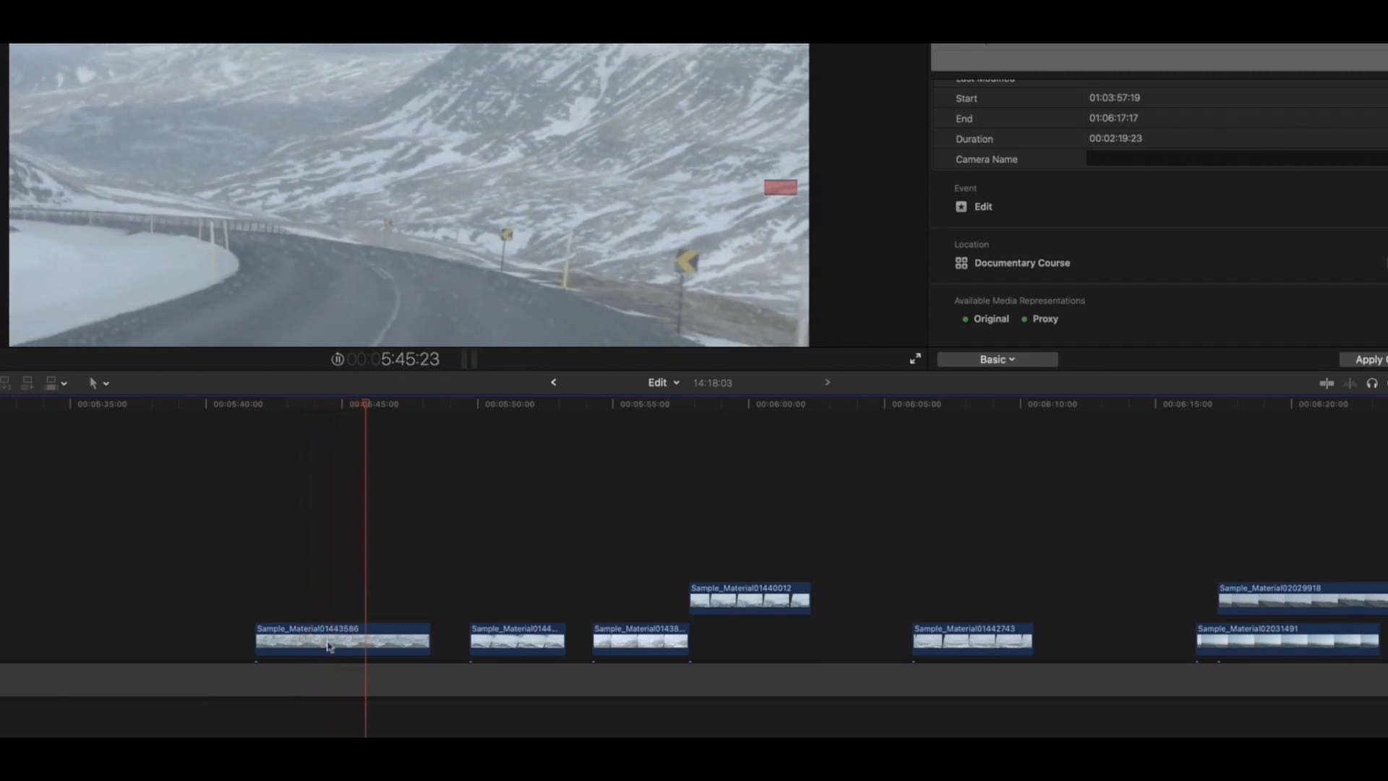
left_click(291, 405)
left_click_drag(258, 633, 290, 630)
key("space")
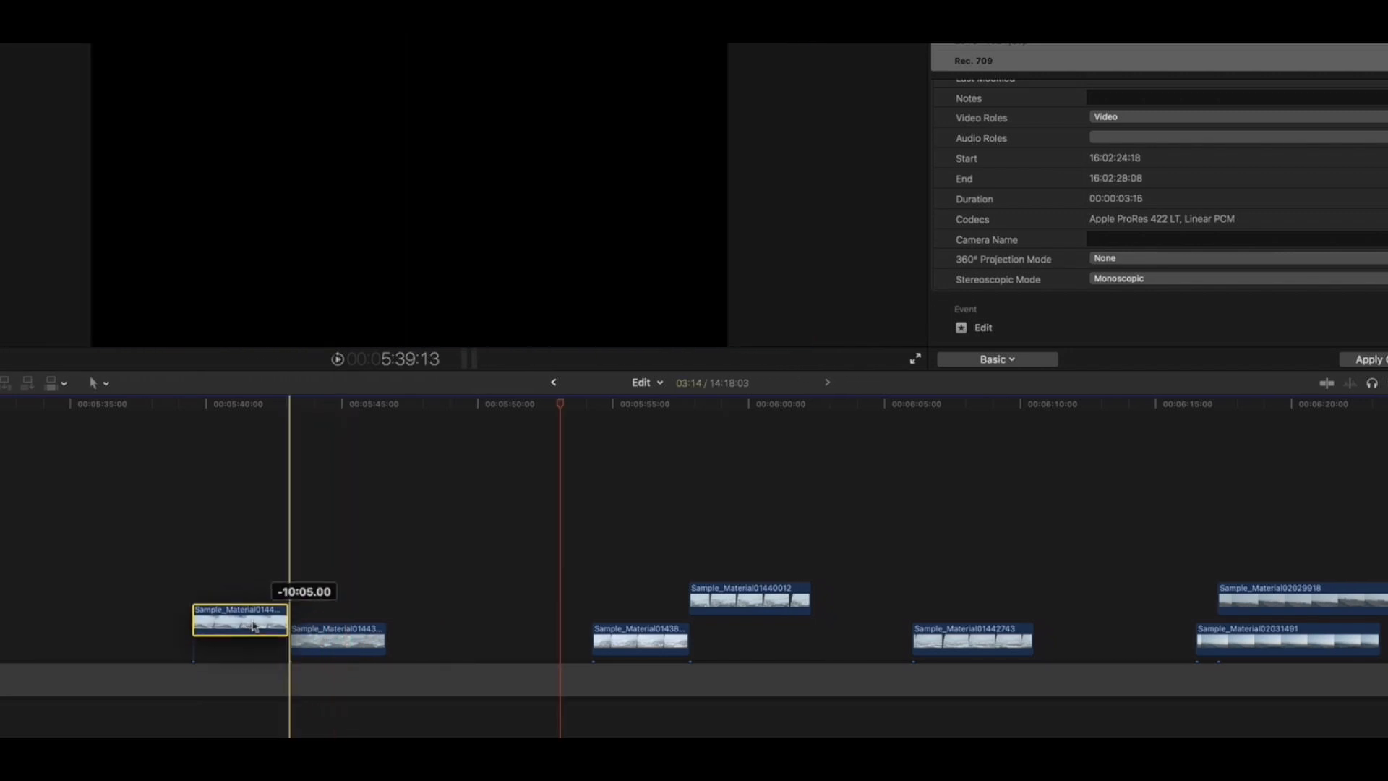
Place the road clip from about 5:50 directly before Sample_Material01443586, play it, and trim it to a 2:17 duration.
left_click_drag(254, 625, 253, 636)
left_click(193, 405)
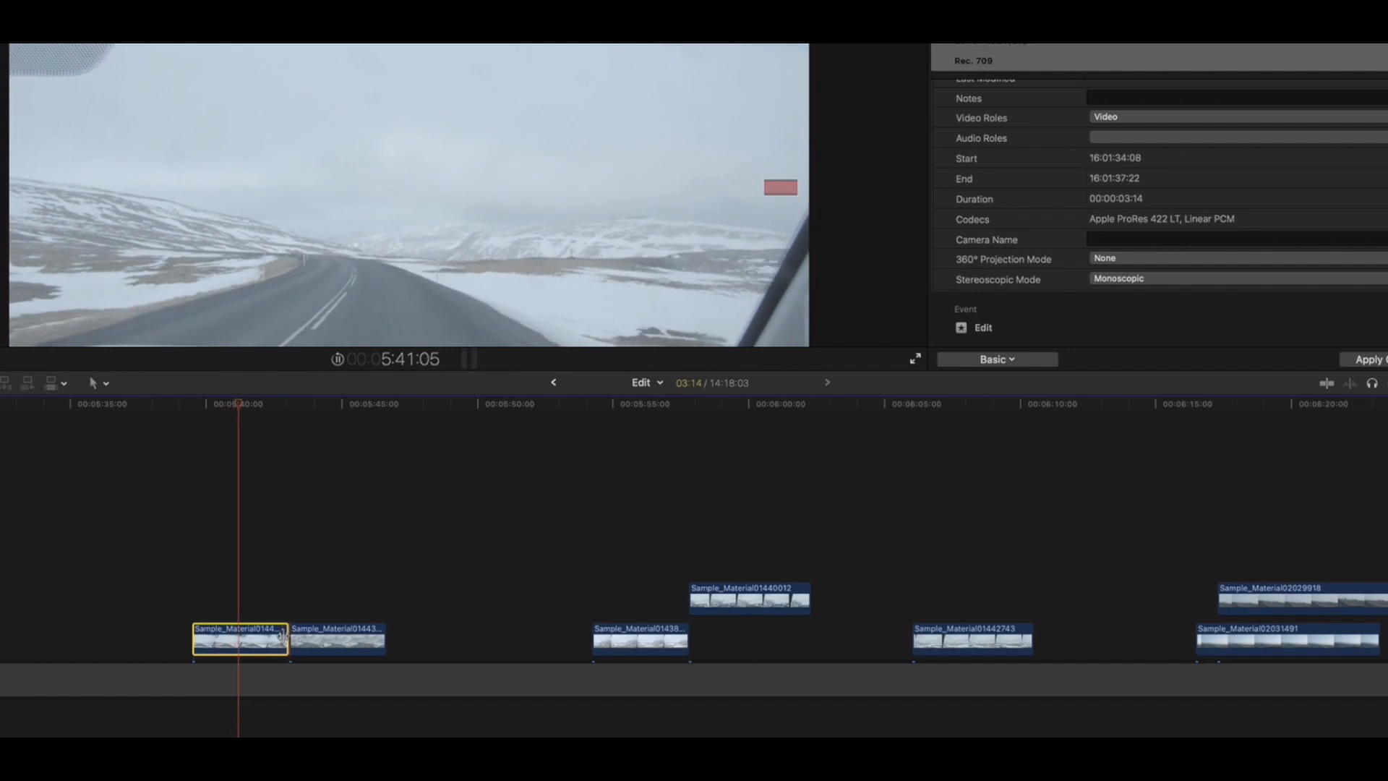
key("space")
left_click_drag(286, 638, 270, 638)
Compare the opening snowy road clips, and move the 2:17 clip from before Sample_Material01443586 to about 5:49.
left_click(587, 406)
key("space")
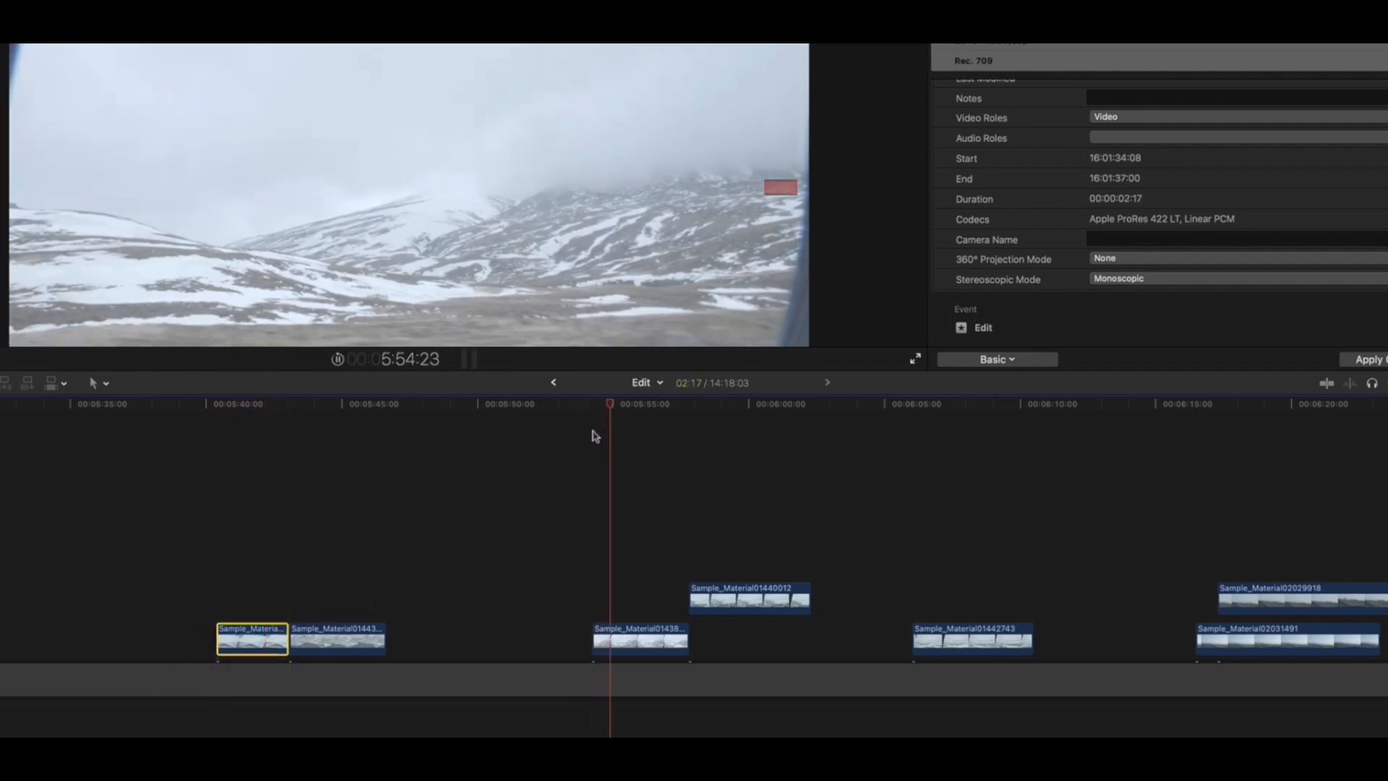
left_click_drag(337, 420, 268, 408)
key("a")
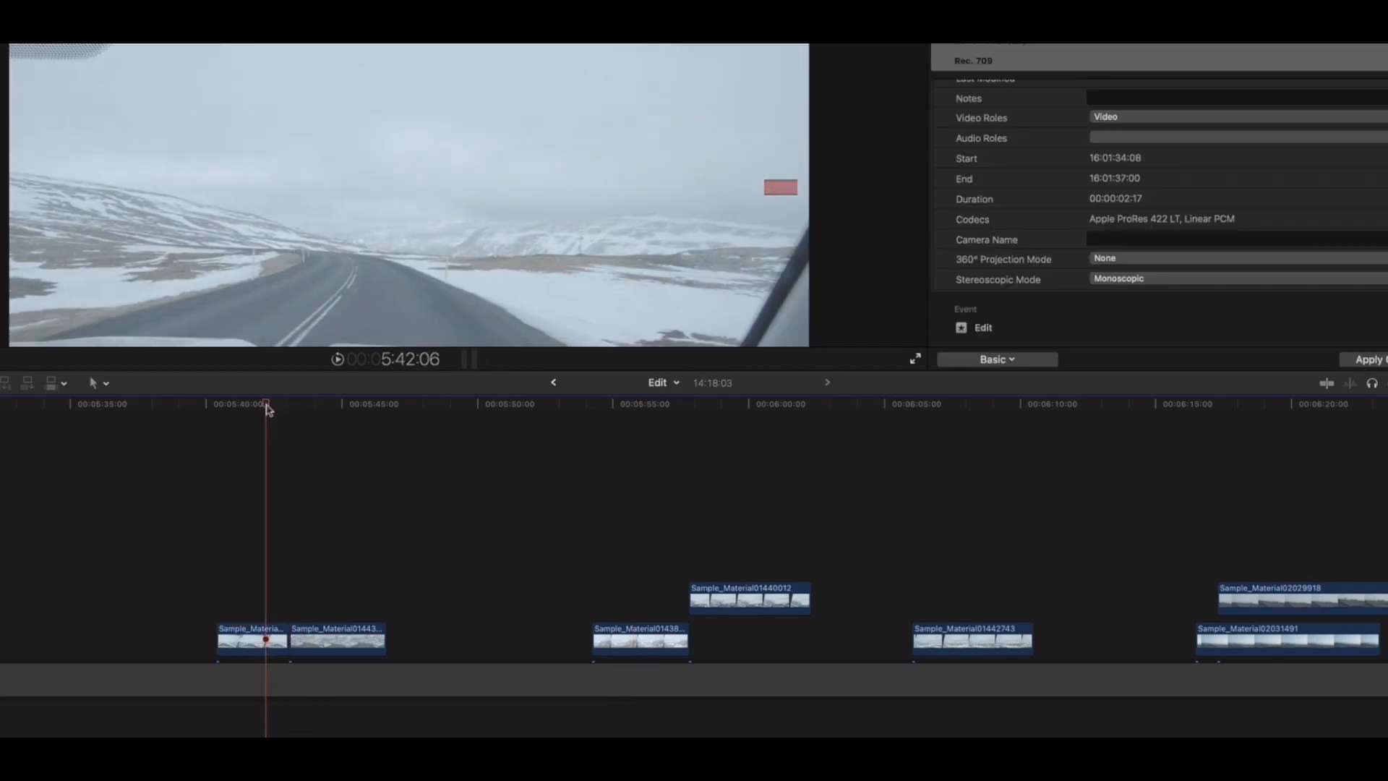
mouse_move(283, 406)
left_mouse_down()
mouse_move(333, 405)
mouse_move(271, 407)
left_mouse_up()
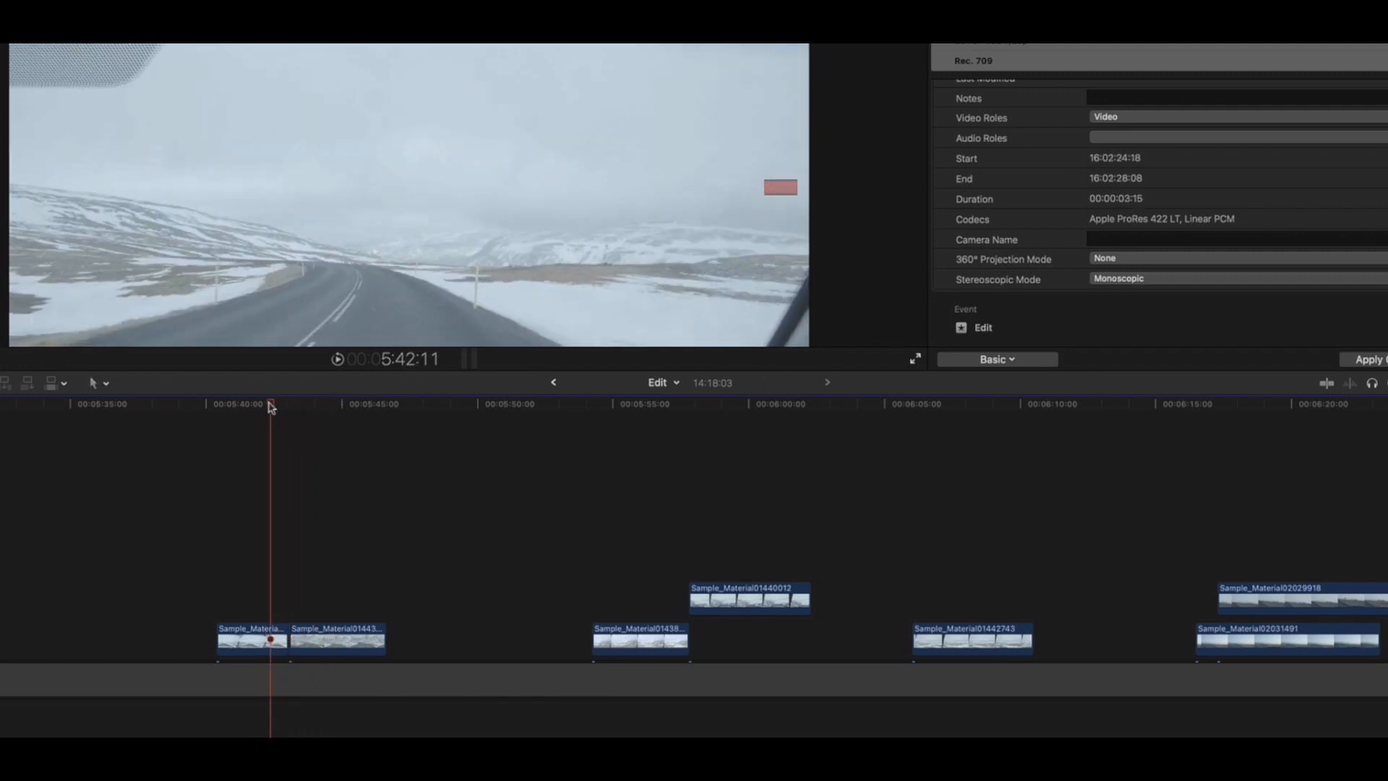
left_click_drag(322, 599, 357, 638)
left_click_drag(112, 640, 470, 613)
left_click(444, 547)
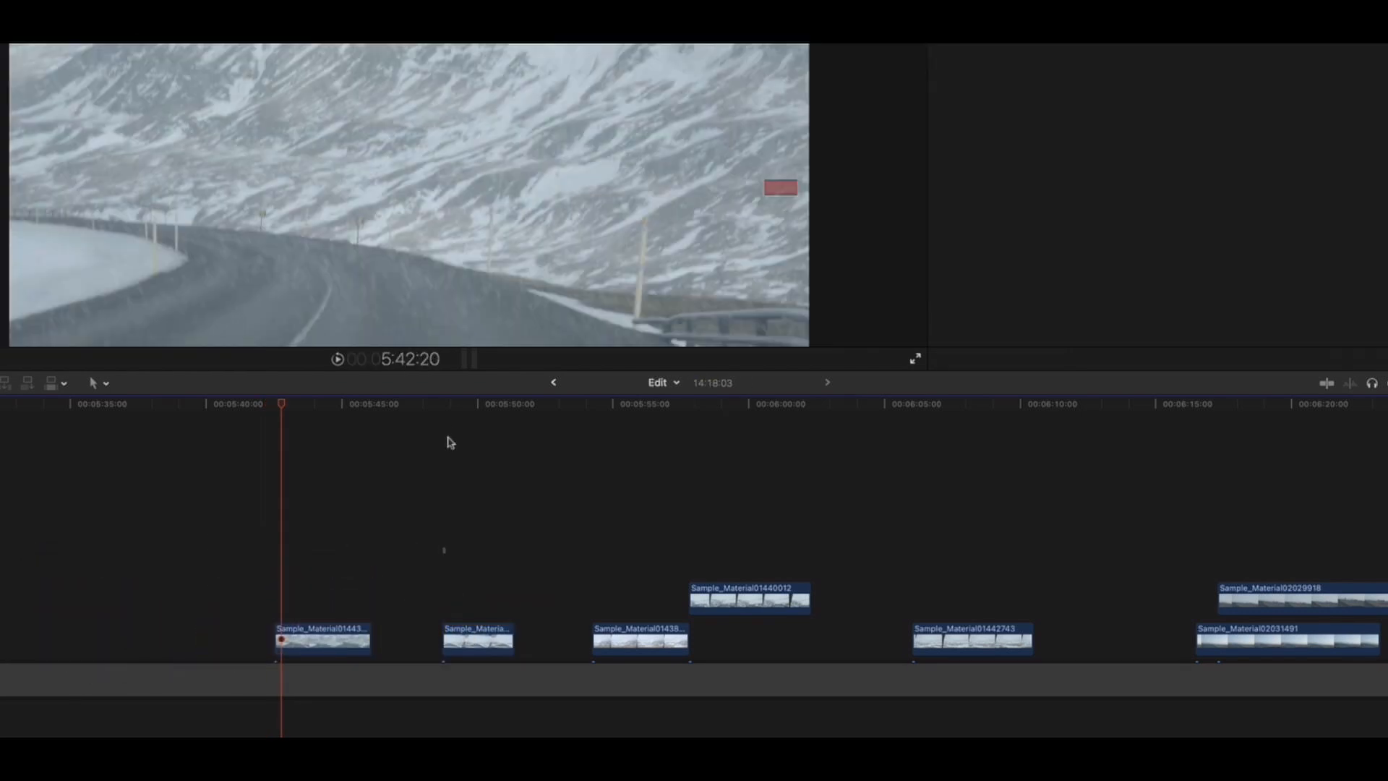
Play the clip at about 5:49, place Sample_Material01438301 directly after it at about 5:51, and play the pair.
mouse_move(437, 406)
left_mouse_down()
mouse_move(419, 406)
mouse_move(445, 407)
left_mouse_up()
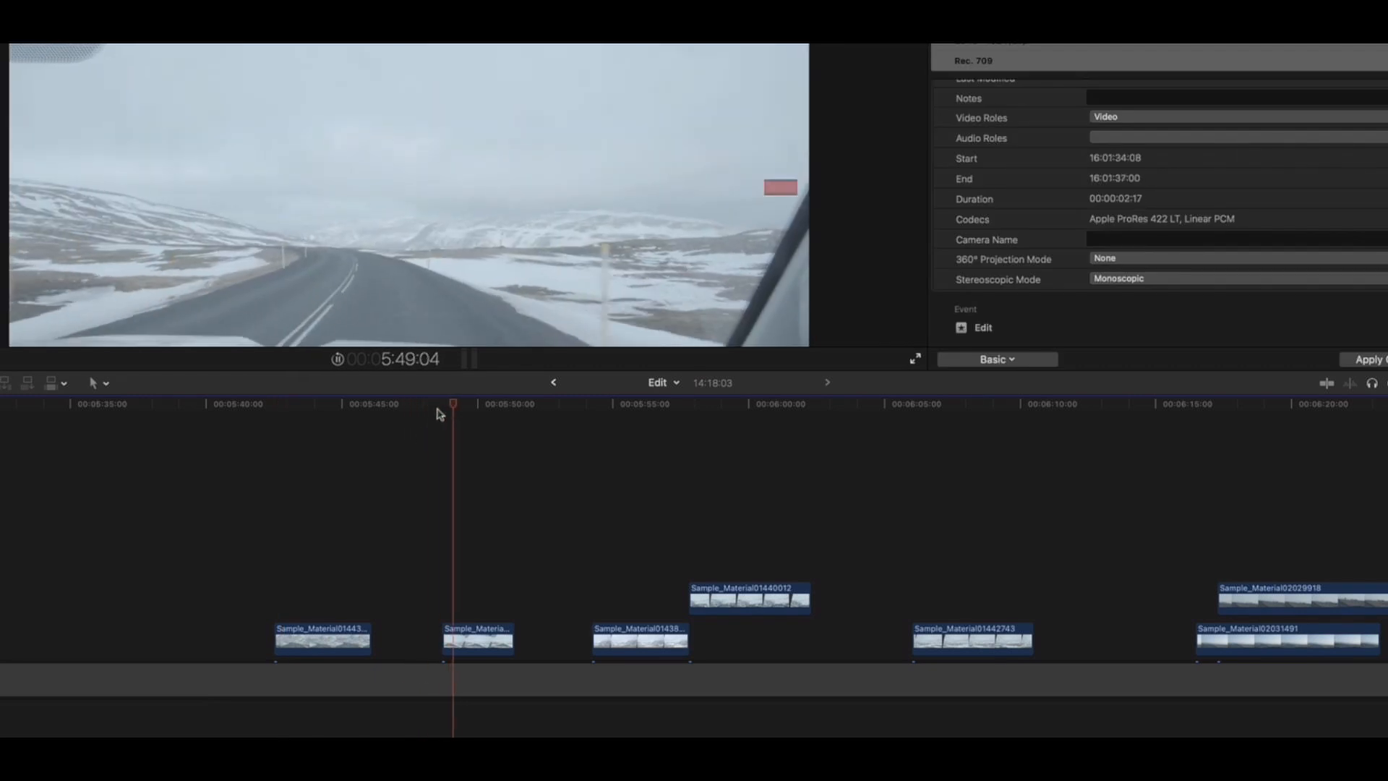
scroll(405, 434, "right", 5)
left_click_drag(446, 646, 368, 643)
left_click_drag(324, 406, 280, 414)
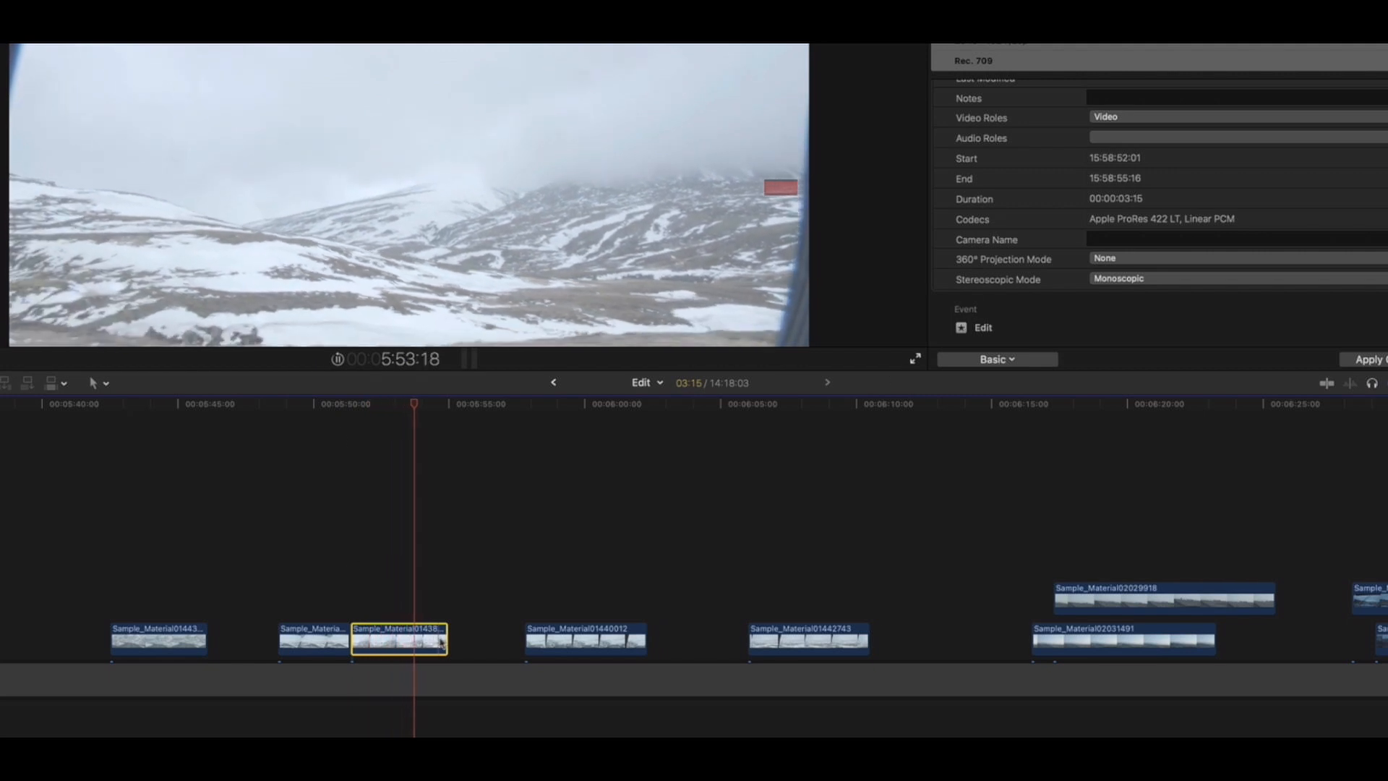
Trim the end of Sample_Material01438301 to a 3:07 duration, and lengthen the storyline gap by about 9 seconds.
left_click_drag(444, 640, 439, 640)
key("super+minus")
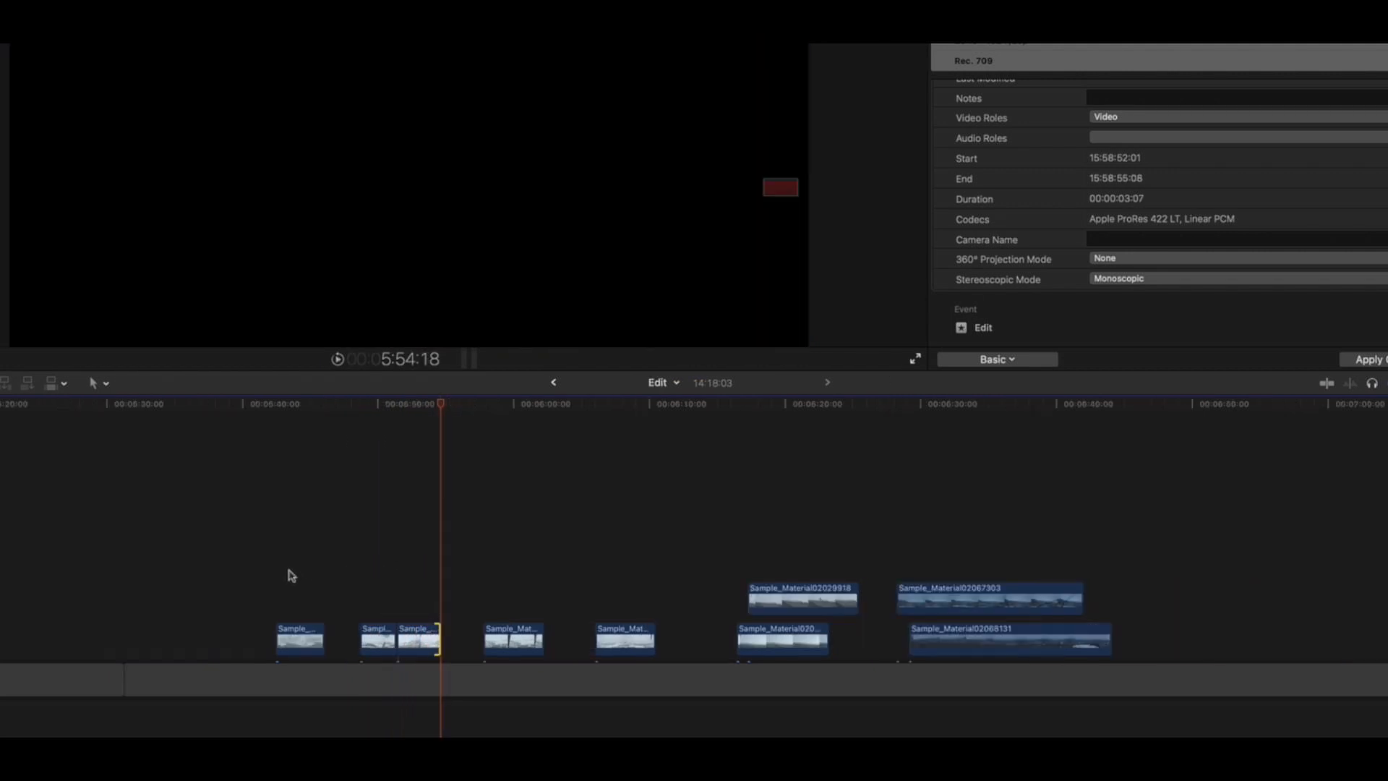
scroll(318, 568, "right", 4)
left_click_drag(303, 679, 427, 675)
Place Sample_Material01443586 directly after Sample_Material01438301, and play the clips from about 5:49.
left_click(222, 403)
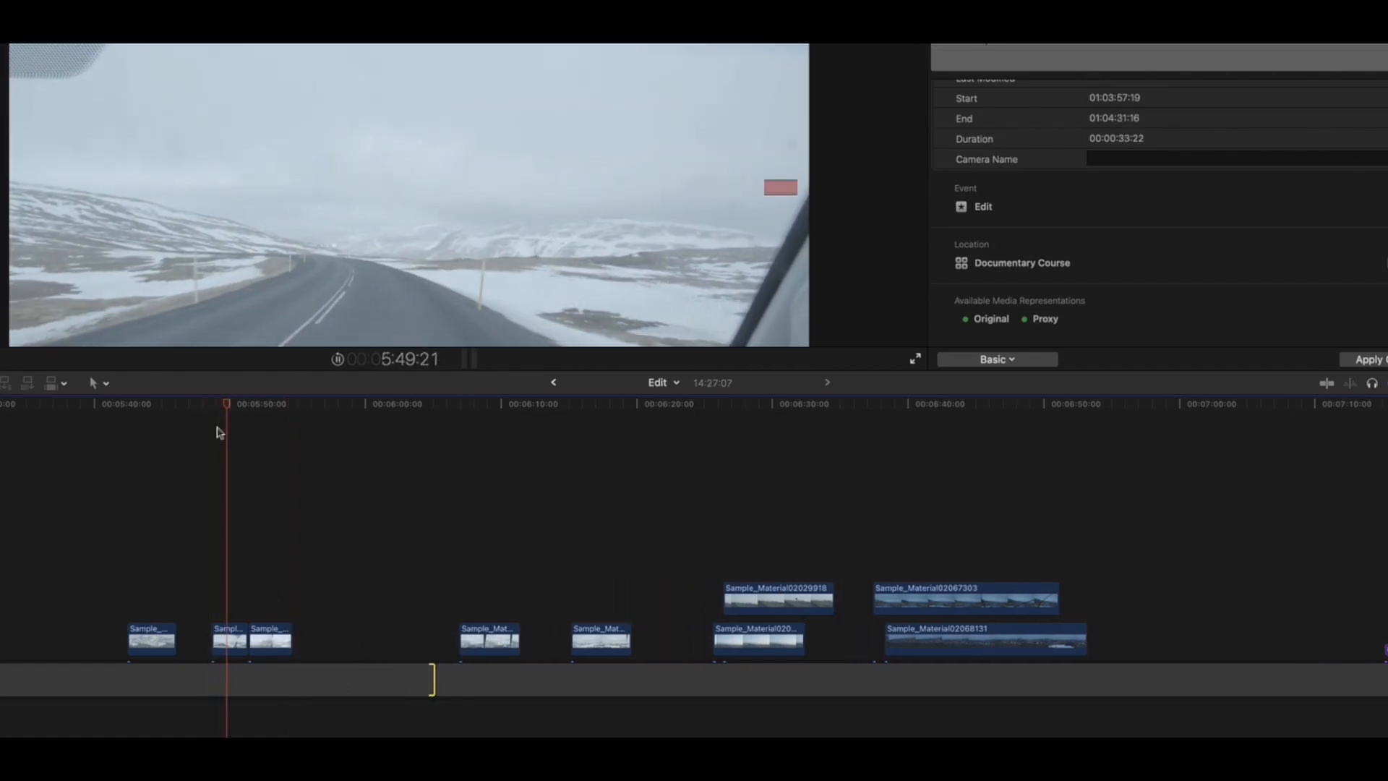
left_click_drag(152, 640, 317, 640)
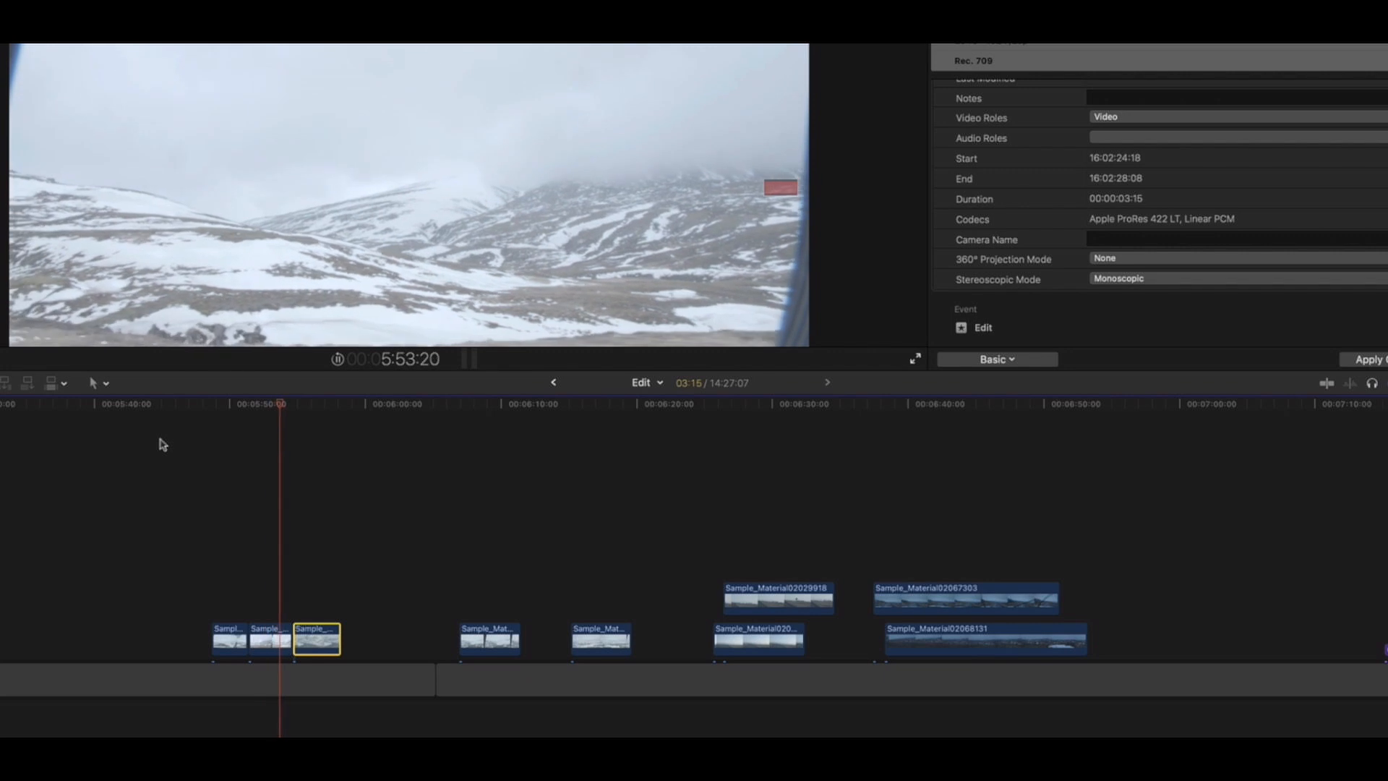
left_click(220, 440)
scroll(250, 439, "right", 3)
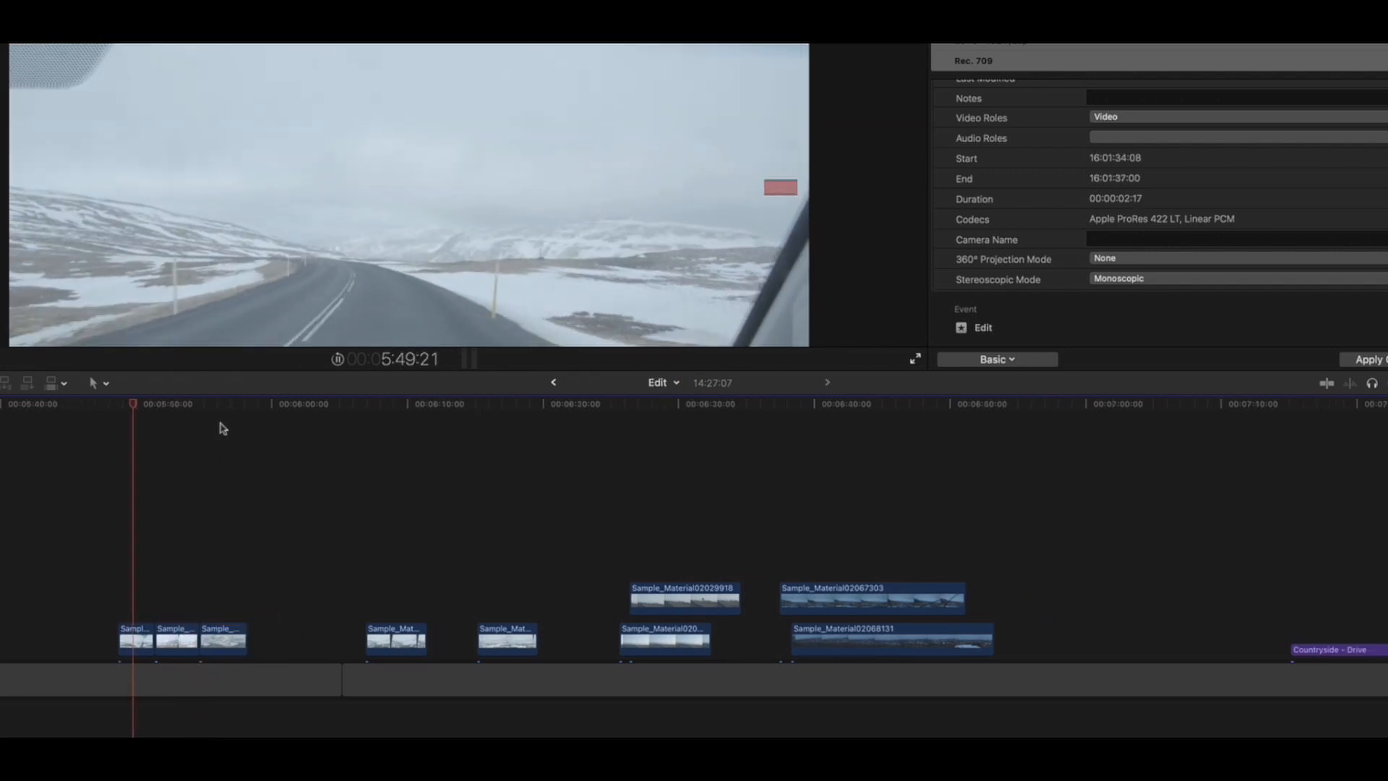
Place Sample_Material01442743 directly before the three-clip sequence and Sample_Material01440012 directly after it.
left_click_drag(144, 401, 390, 410)
left_click_drag(504, 642, 93, 643)
left_click_drag(396, 639, 78, 636)
Move all five snowy road clips together so that the sequence begins at about 5:58.
left_click_drag(308, 639, 34, 638)
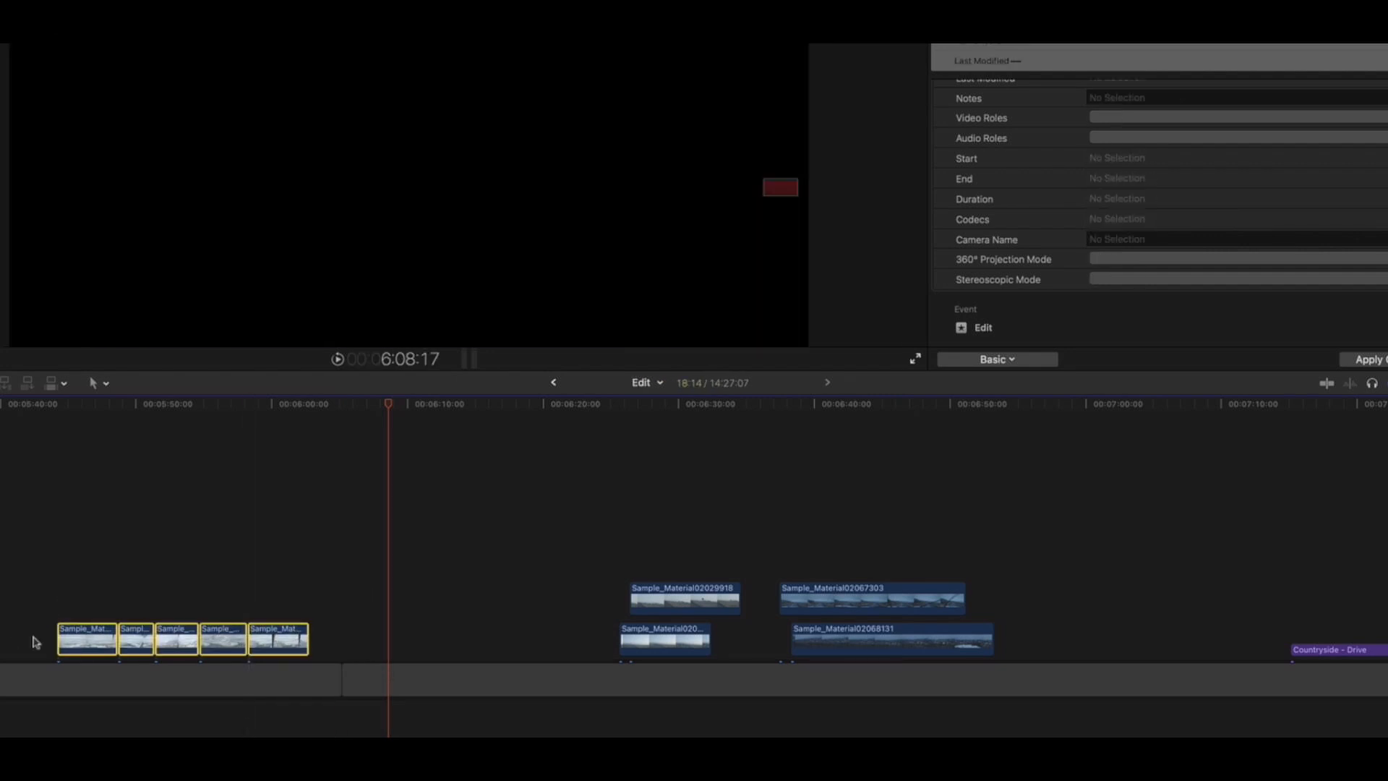
left_click_drag(291, 639, 481, 639)
left_click(293, 548)
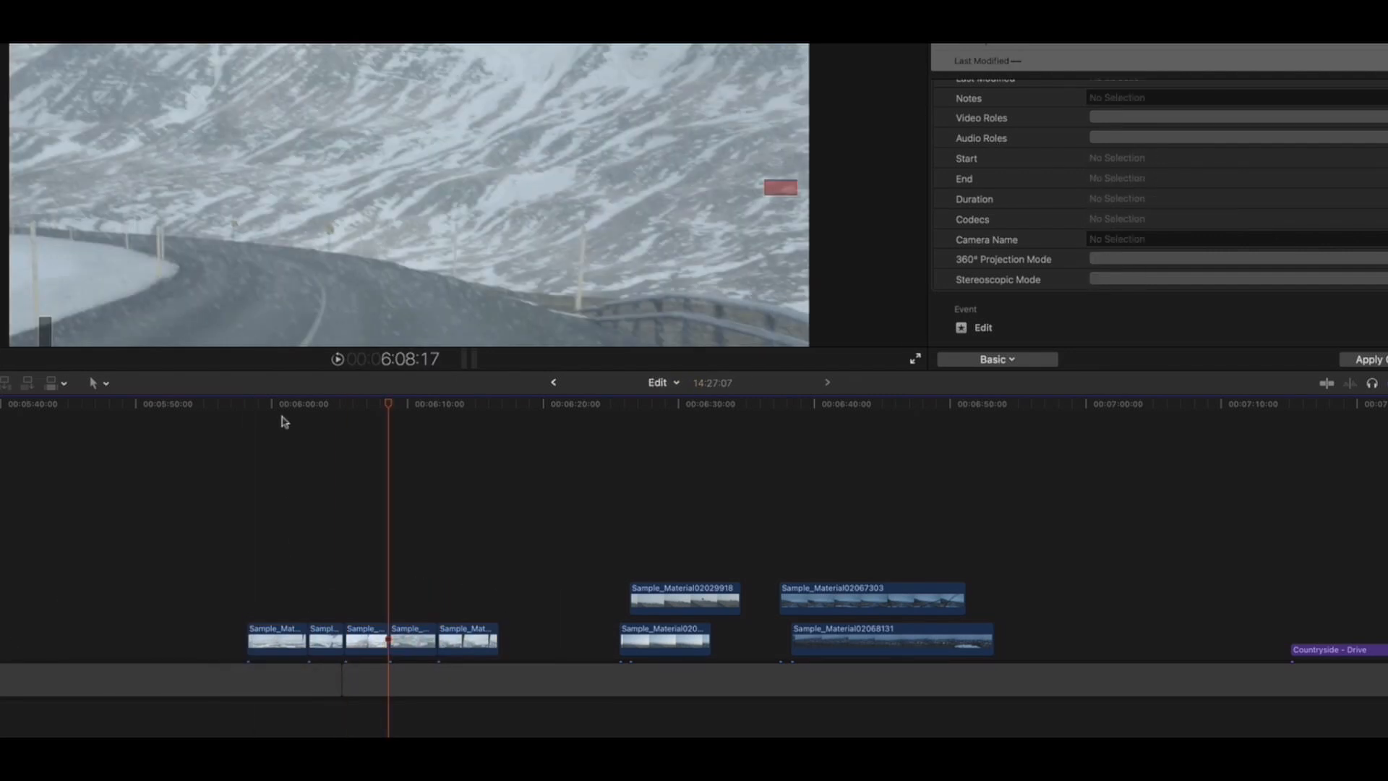
Examine a frame from each of the five snowy road clips to compare how the shots follow one another.
left_click(279, 406)
scroll(301, 555, "up", 3)
scroll(325, 559, "left", 3)
scroll(425, 534, "down", 1)
scroll(419, 515, "right", 3)
scroll(386, 496, "right", 3)
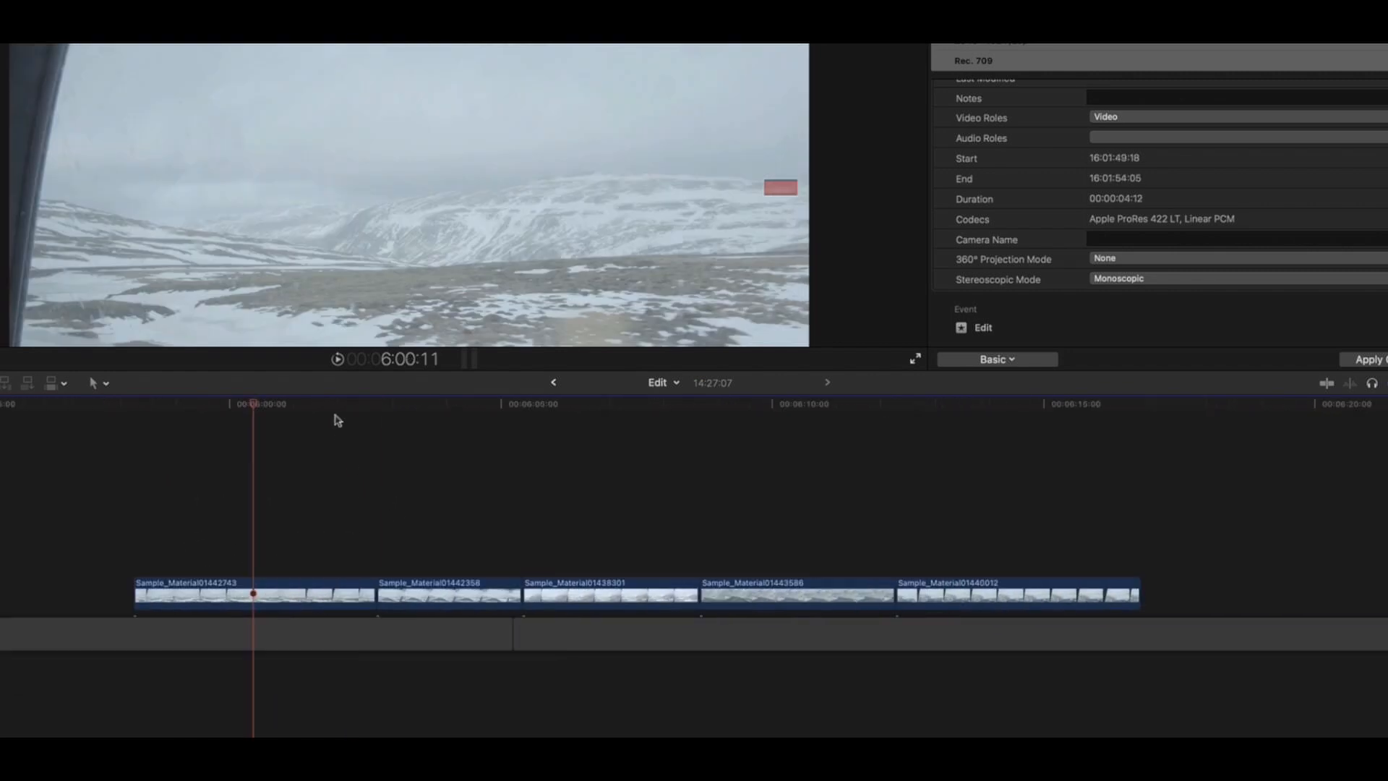
left_click(307, 404)
left_click(444, 405)
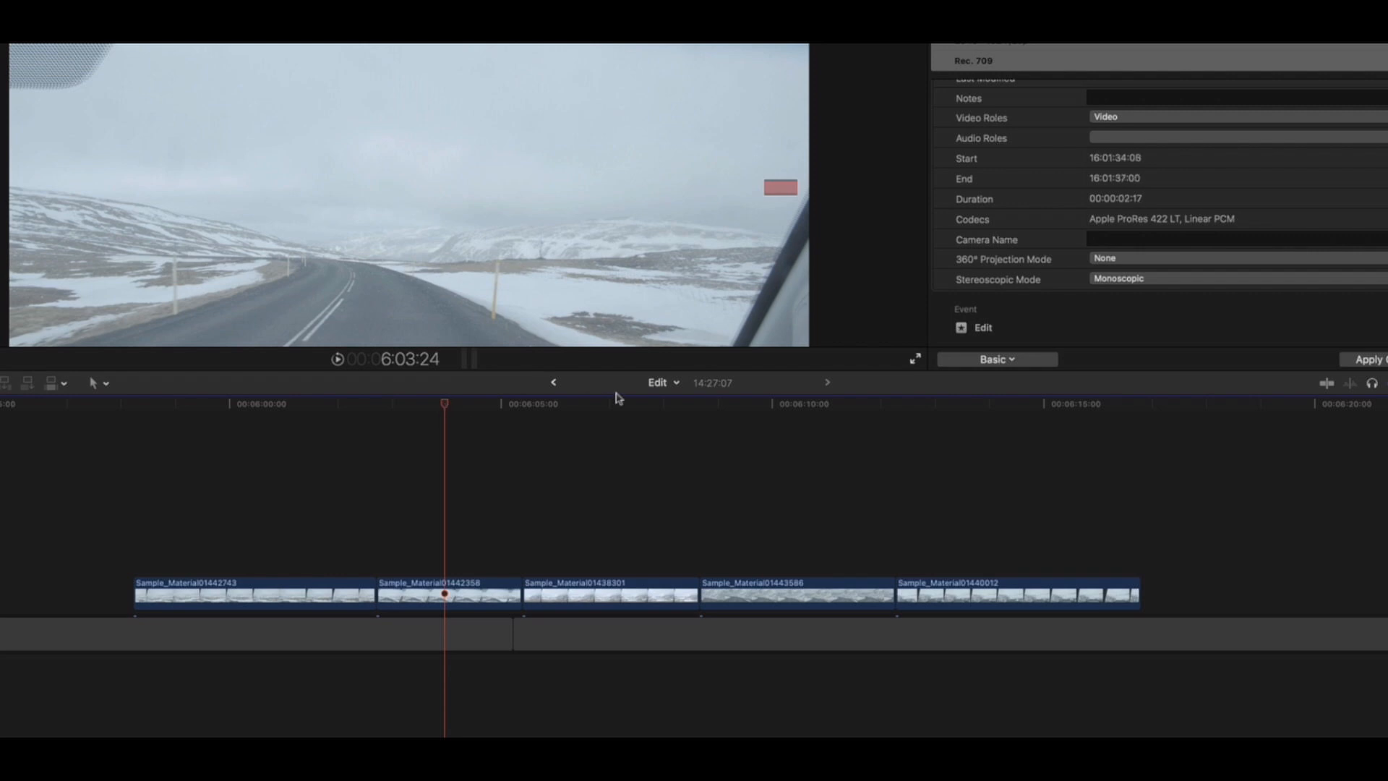
left_click(612, 405)
left_click(781, 403)
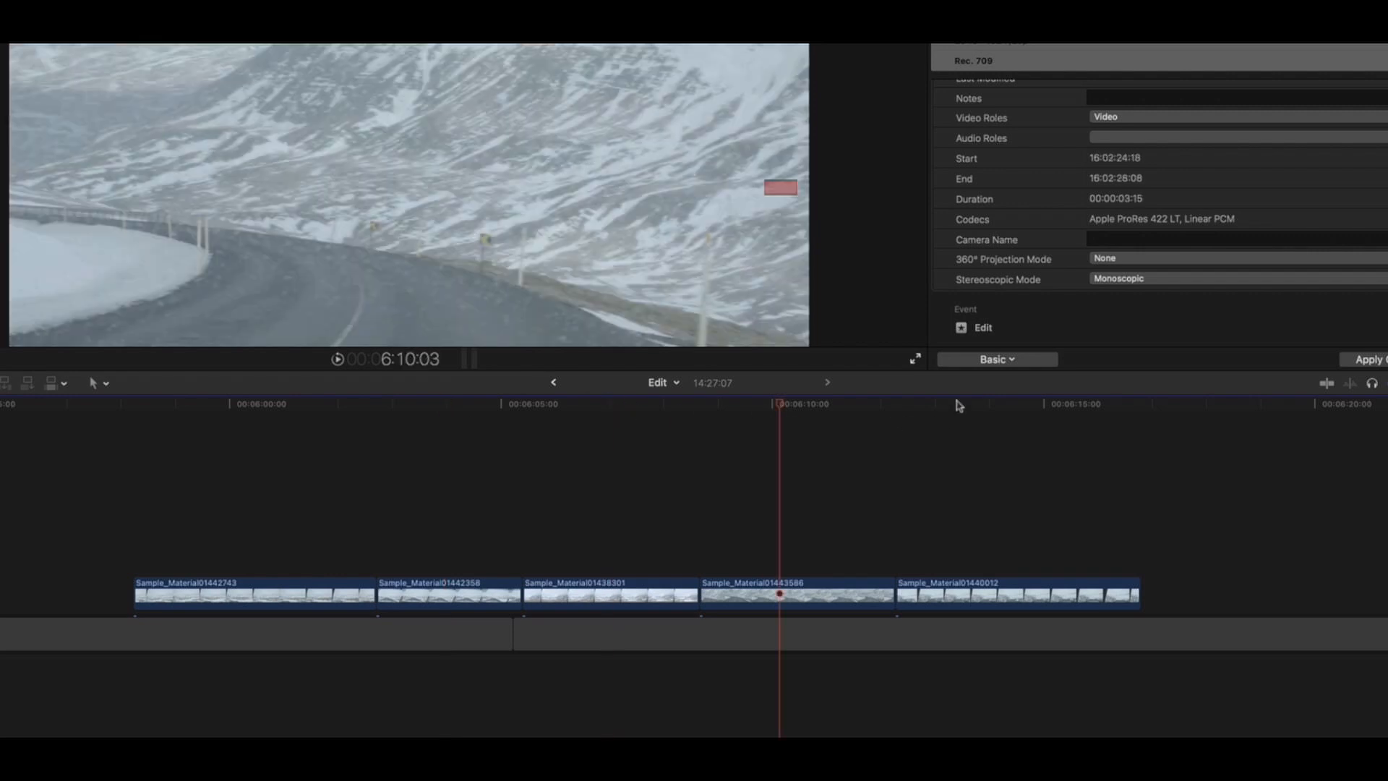
left_click(958, 405)
key("super+minus")
key("super+minus")
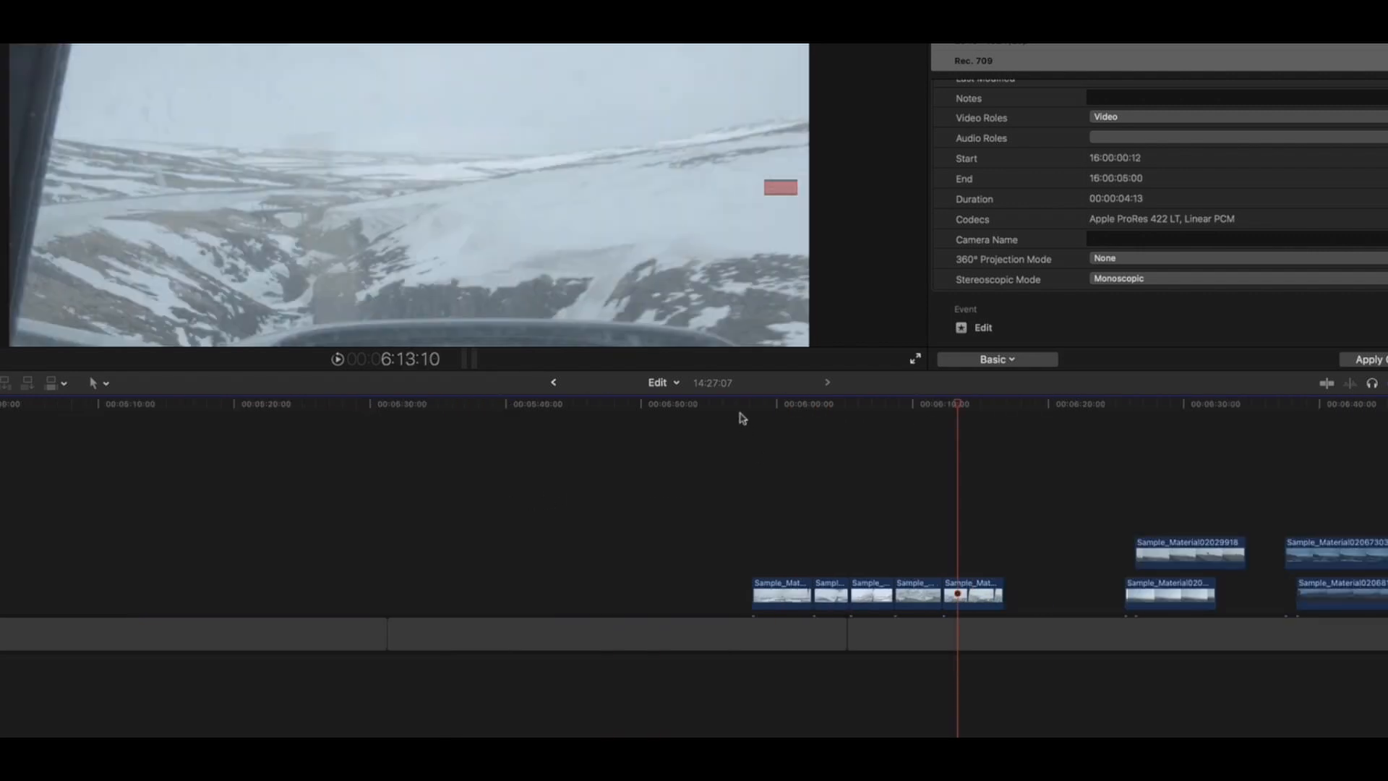
Play the five-clip sequence from its start, and scrub across its first four shots to check the cuts.
left_click(745, 407)
key("space")
key("super+equal")
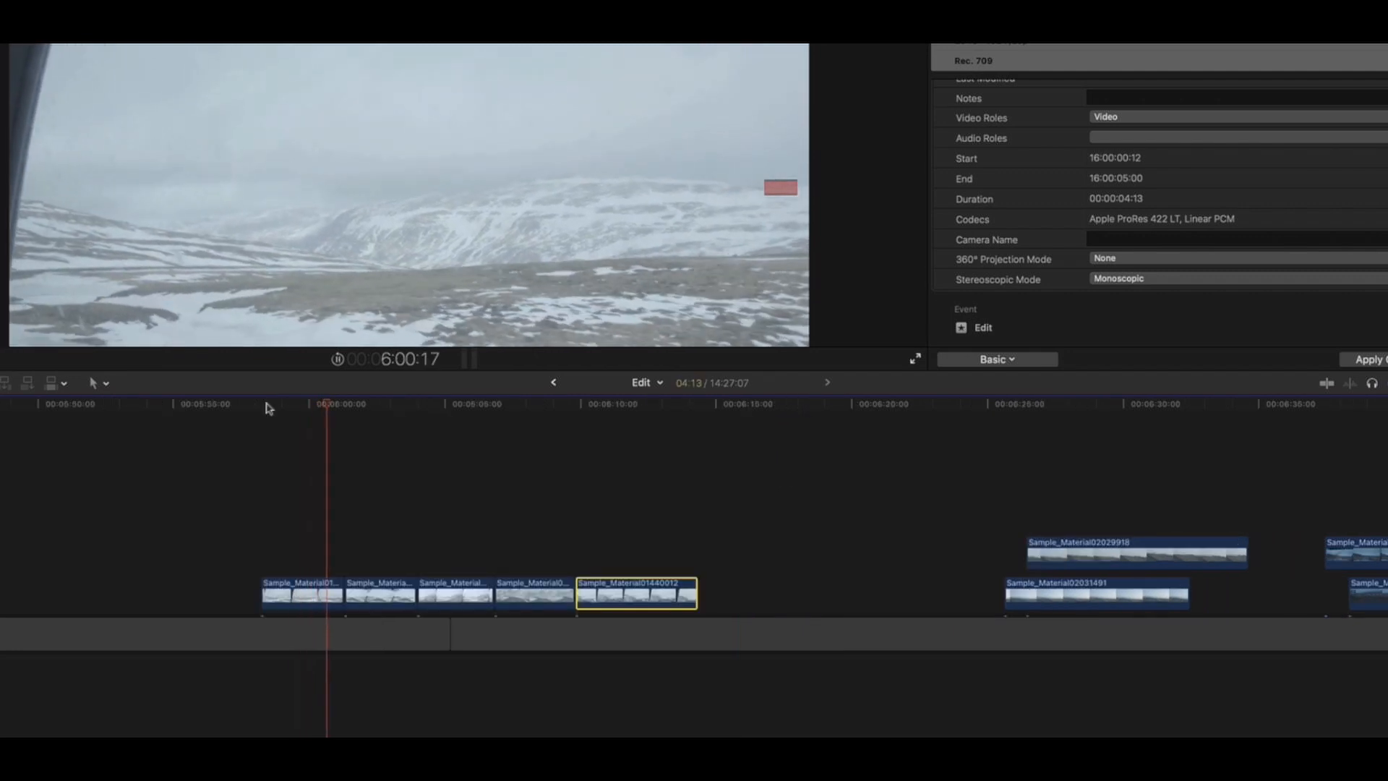
key("space")
left_click_drag(343, 411, 326, 410)
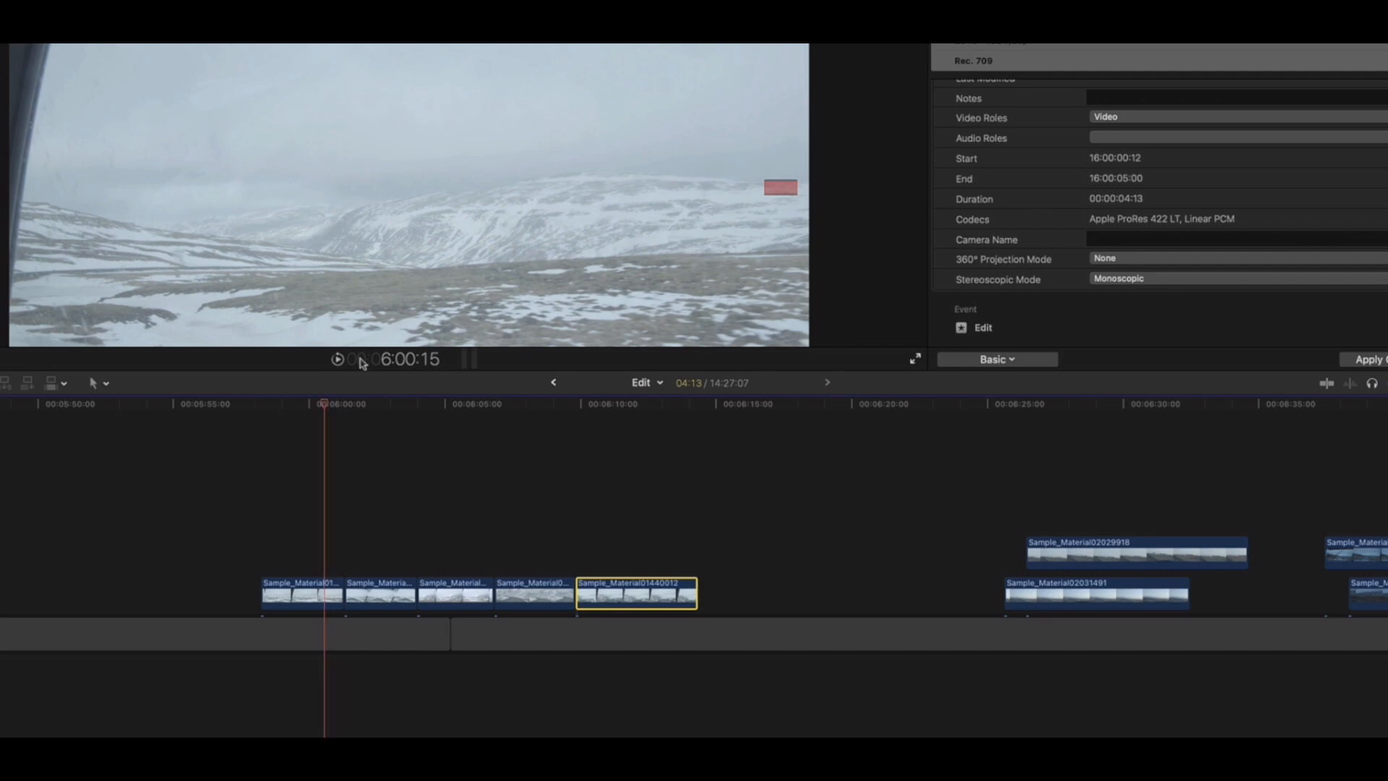
left_click_drag(354, 402, 519, 406)
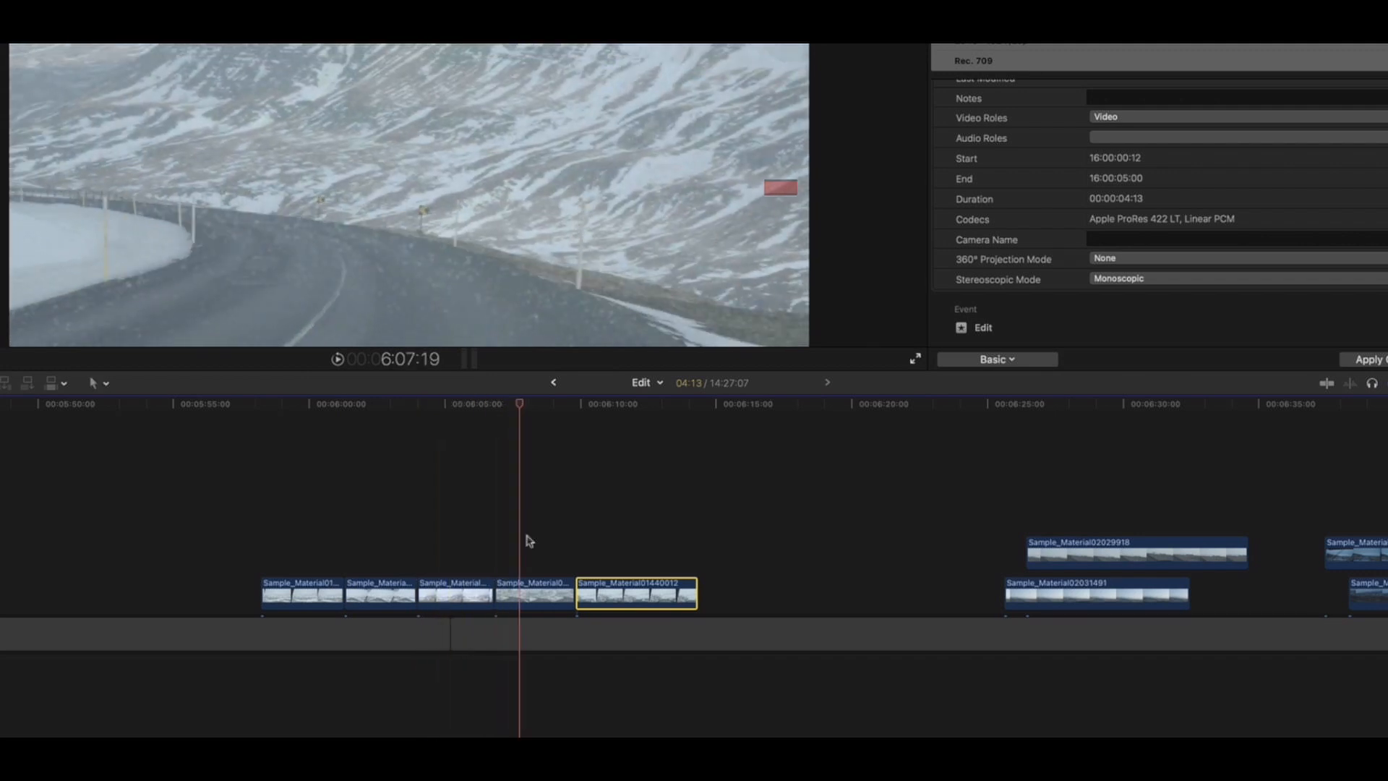
Swap Sample_Material01442358 and Sample_Material01443586 in the sequence, and trim the closing Sample_Material01440012 to a 3:02 duration.
left_click_drag(533, 587, 613, 554)
left_click_drag(491, 553, 386, 554)
left_click_drag(579, 544, 540, 585)
left_click_drag(324, 407, 279, 404)
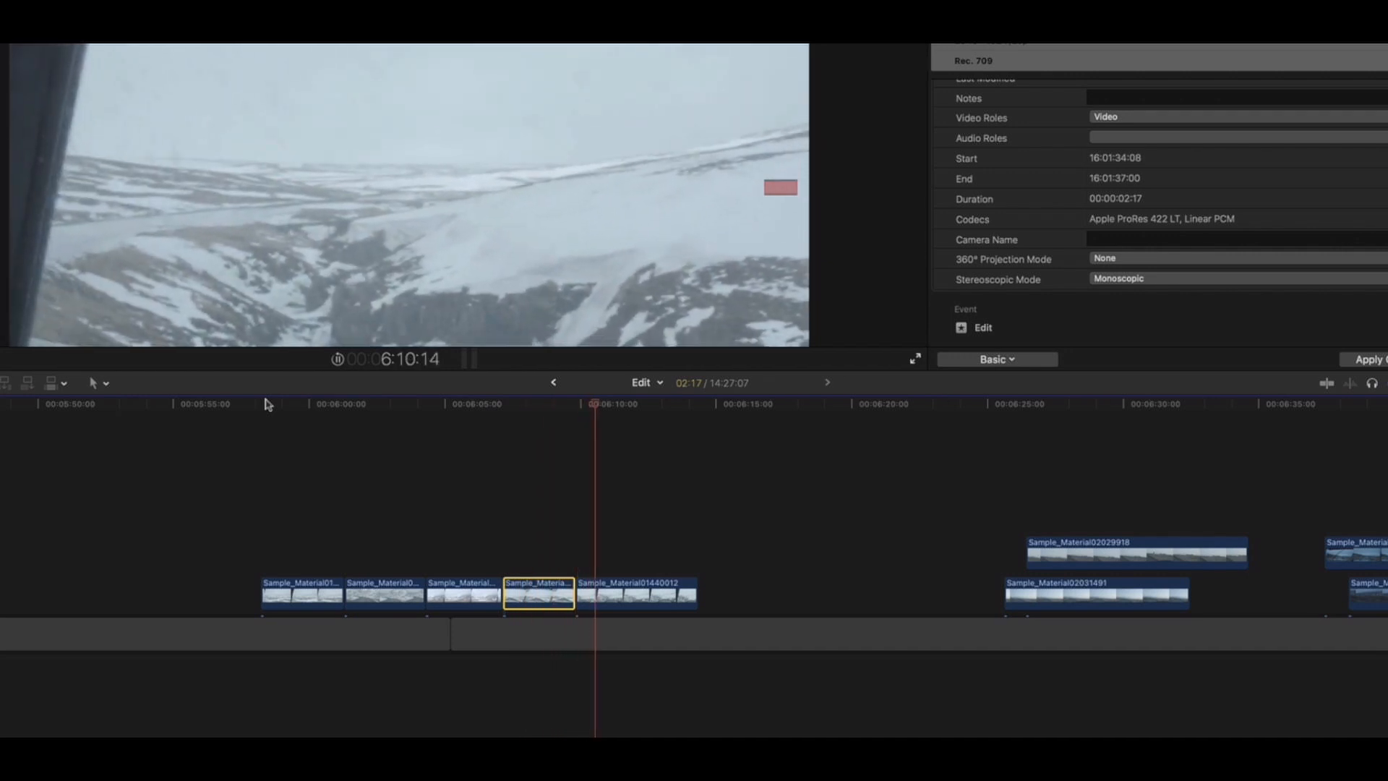
left_click_drag(695, 587, 660, 587)
key("super+minus")
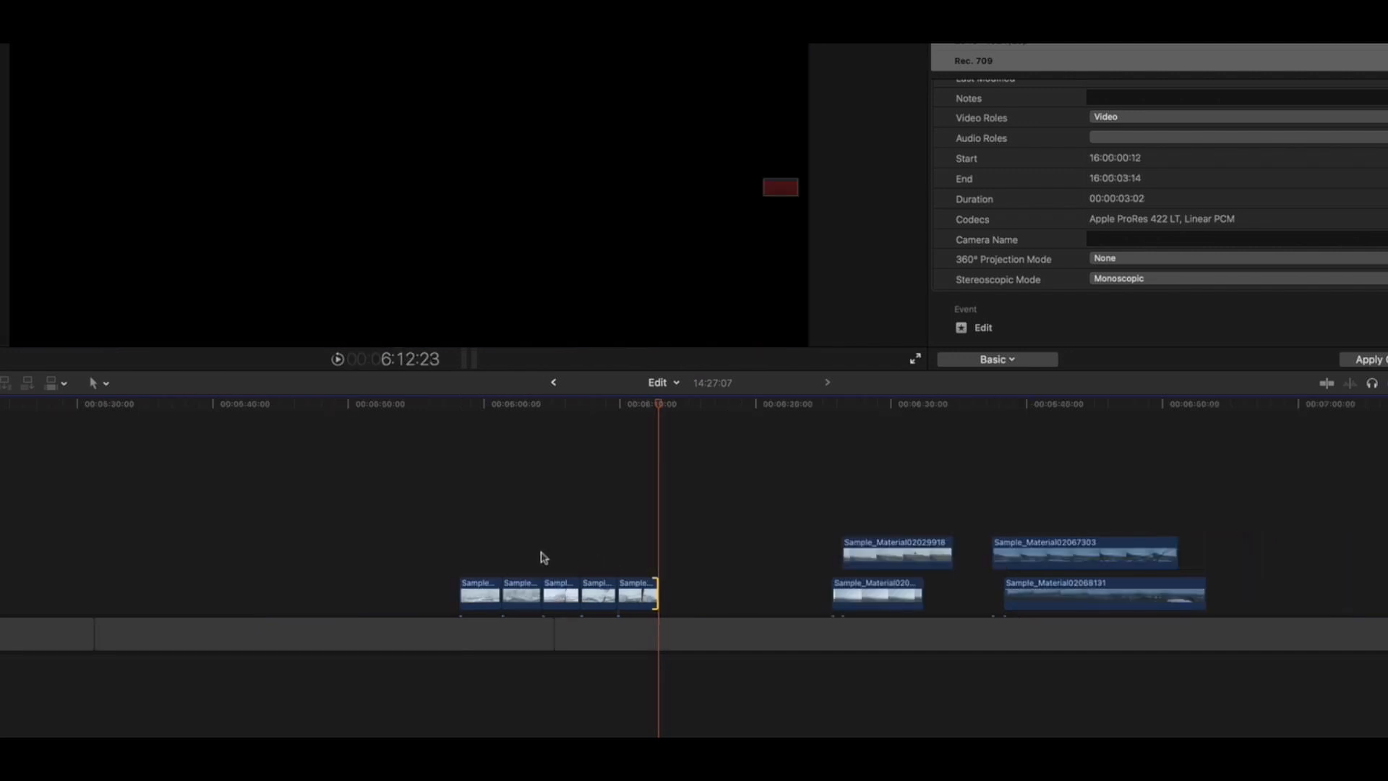
Play Sample_Material02029918, trim it to a 3:23 duration, and place it ahead of the snowy sequence at about 5:48.
left_click_drag(846, 553, 724, 595)
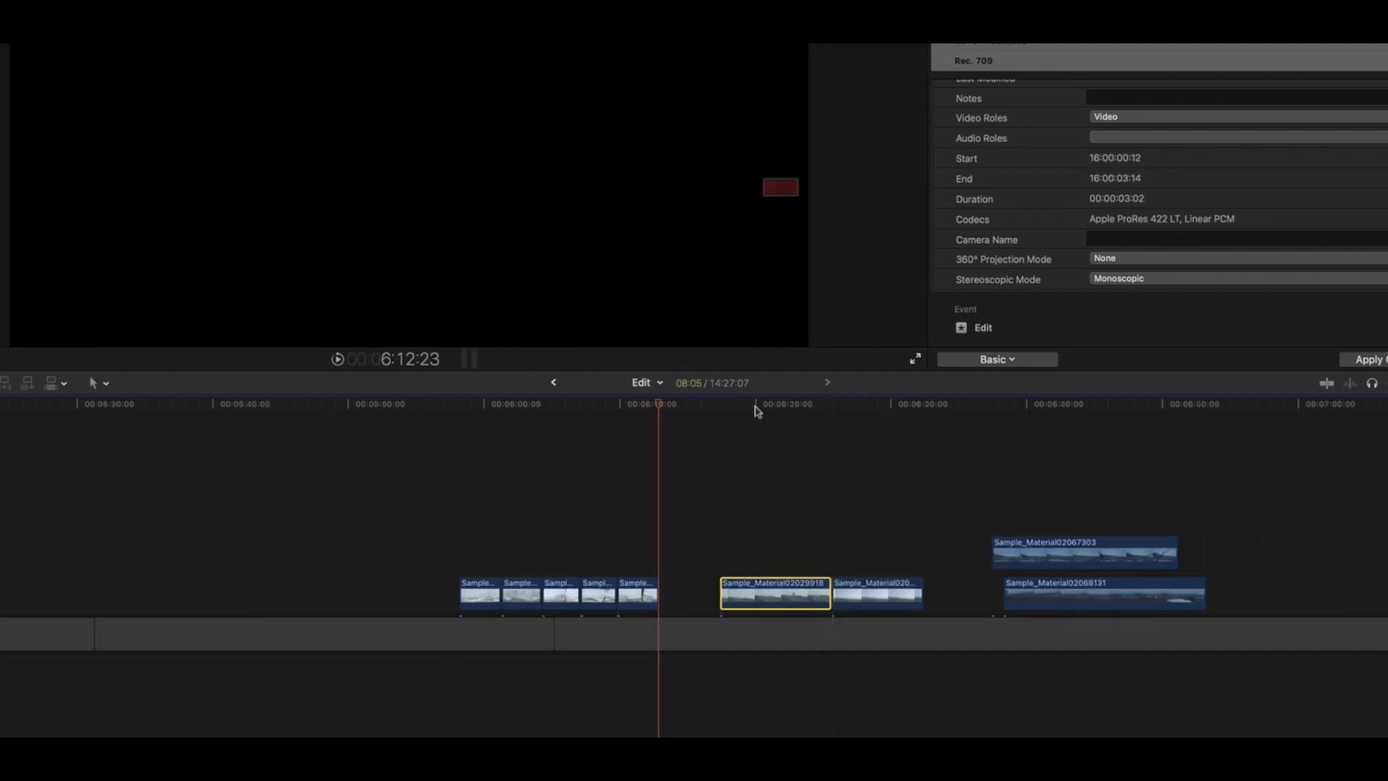
left_click(788, 405)
left_click_drag(788, 405, 761, 409)
left_click_drag(749, 593, 425, 555)
left_click(423, 403)
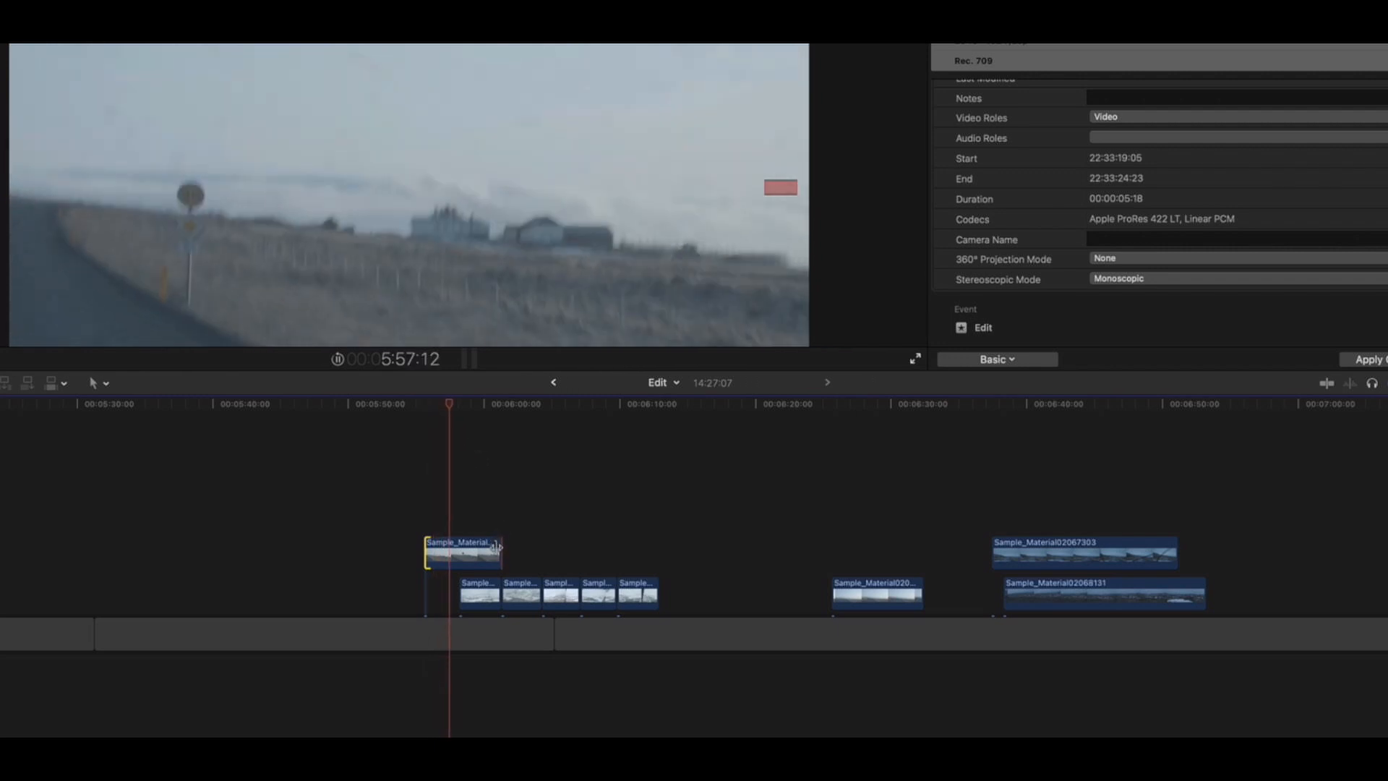
left_click_drag(496, 548, 355, 599)
left_click(454, 558)
Play Sample_Material02031491, place it directly after Sample_Material02029918 at about 5:52, and play the pair.
left_click(831, 403)
key("space")
left_click(850, 593)
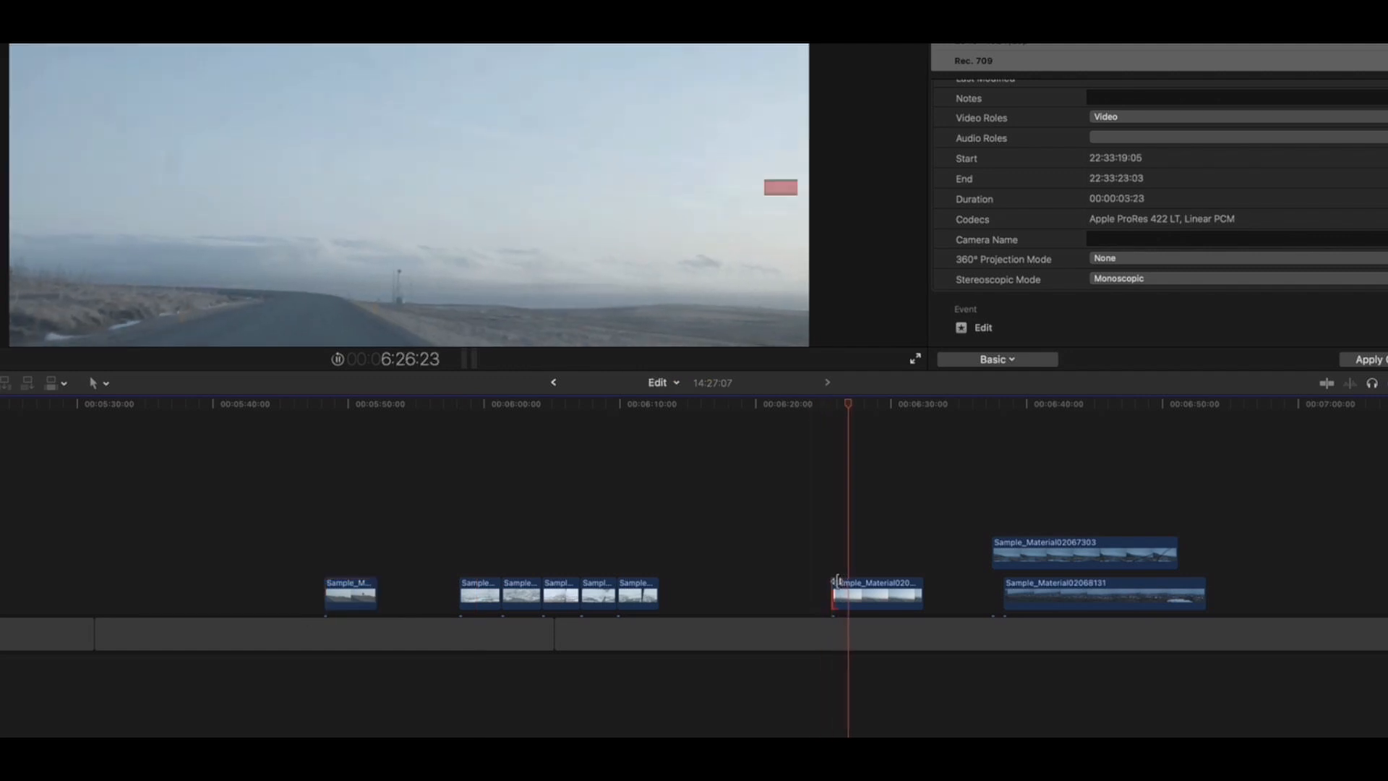
left_click_drag(850, 593, 392, 579)
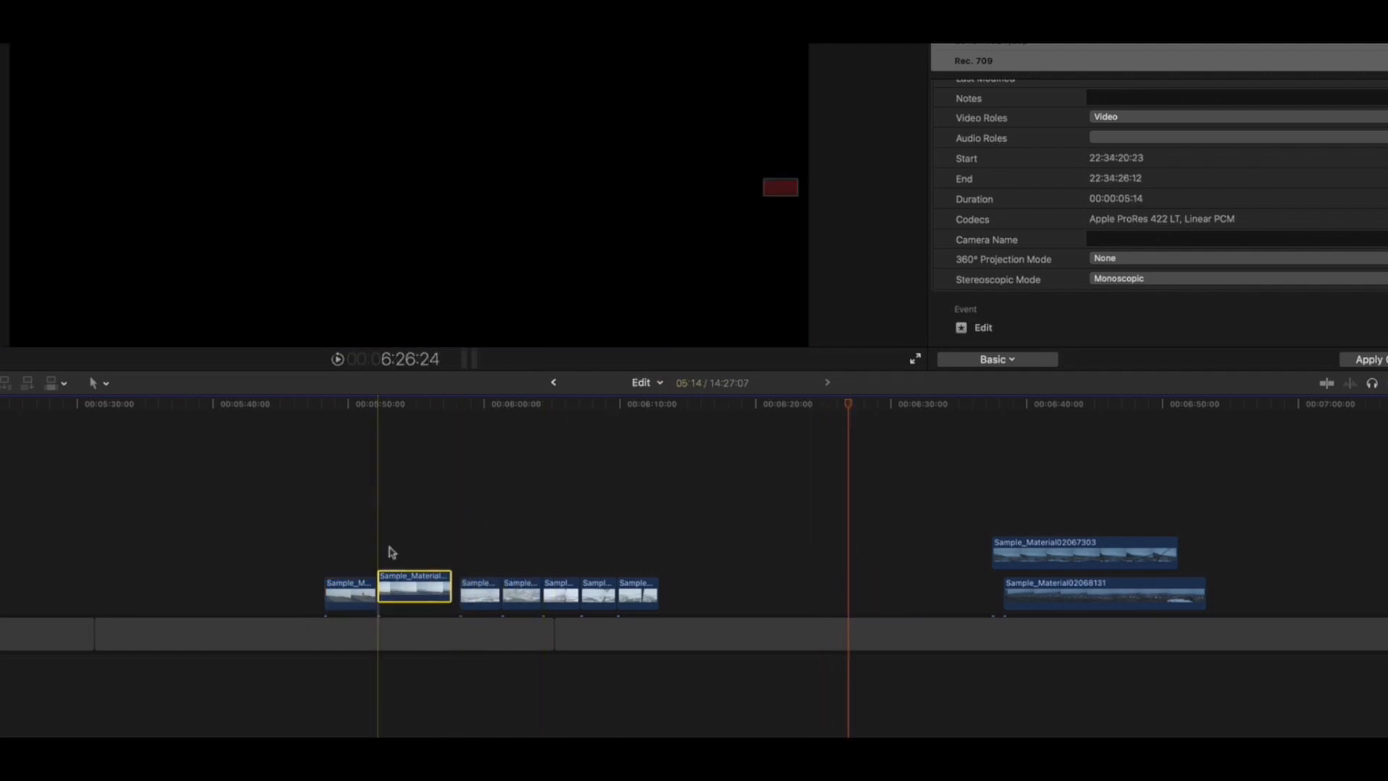
left_click(324, 406)
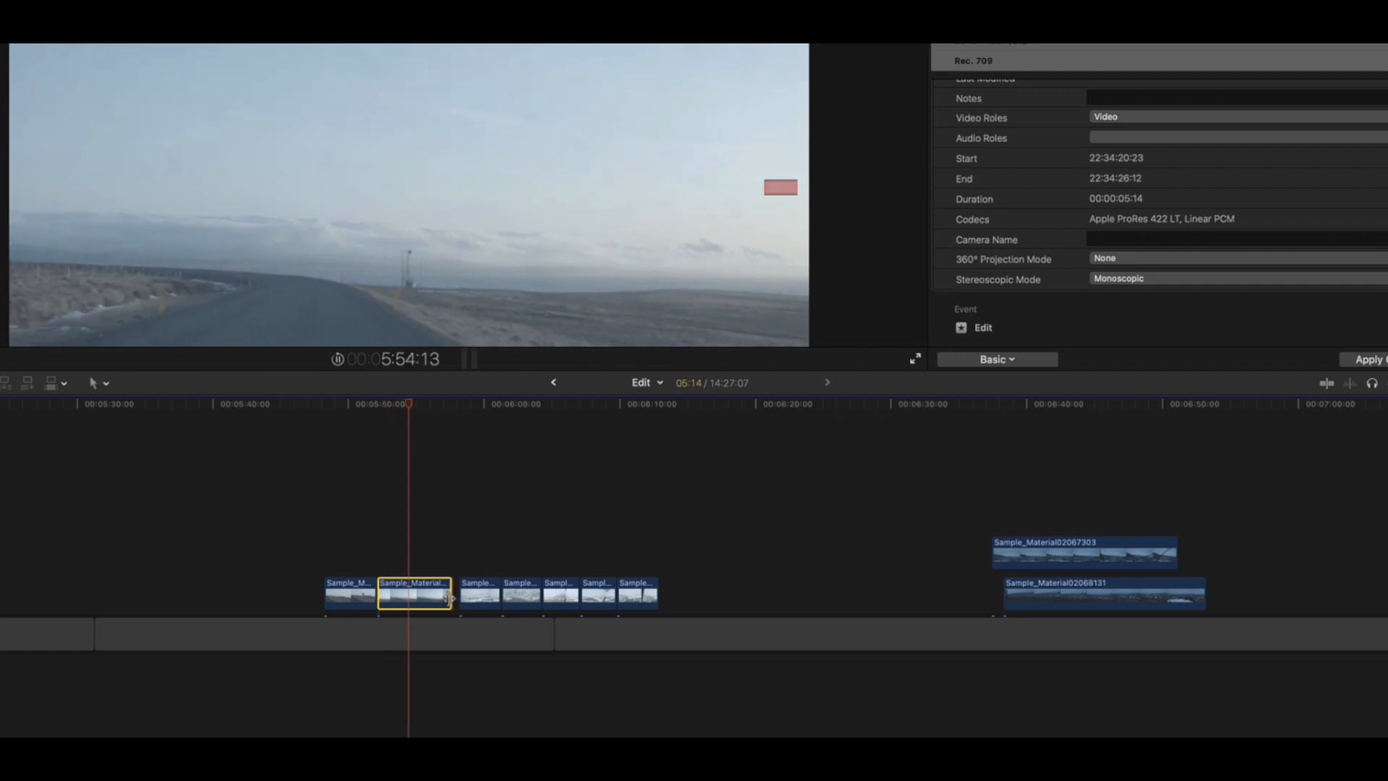
Trim the end of Sample_Material02031491 to a 4:03 duration, and move the five snowy clips directly against it.
mouse_move(450, 597)
left_mouse_down()
mouse_move(432, 597)
mouse_move(645, 597)
mouse_move(451, 603)
left_mouse_up()
left_click(324, 405)
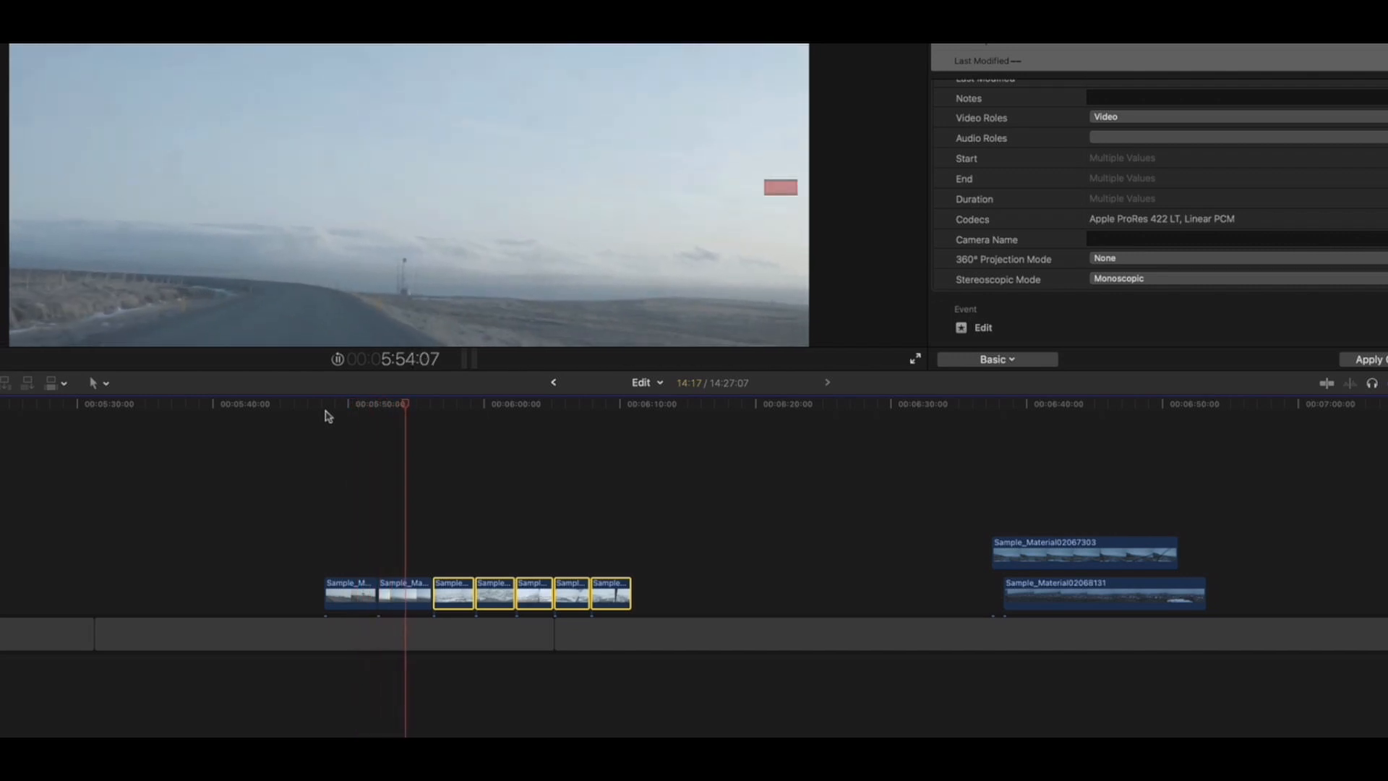
left_click(309, 405)
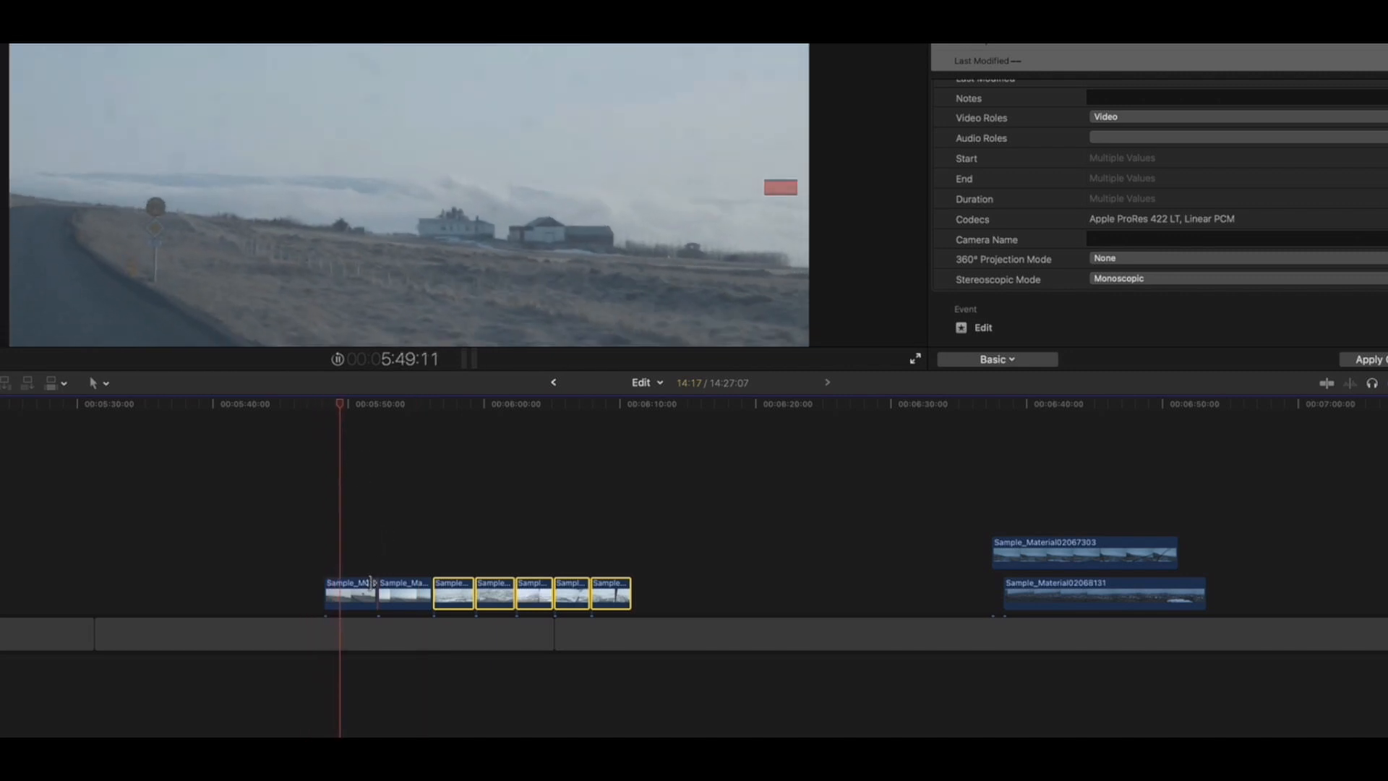
Trim the end of Sample_Material02029918 to a 3:11 duration, and close the space before Sample_Material02031491.
left_click_drag(373, 586, 368, 590)
key("super+equal")
scroll(391, 541, "left", 1)
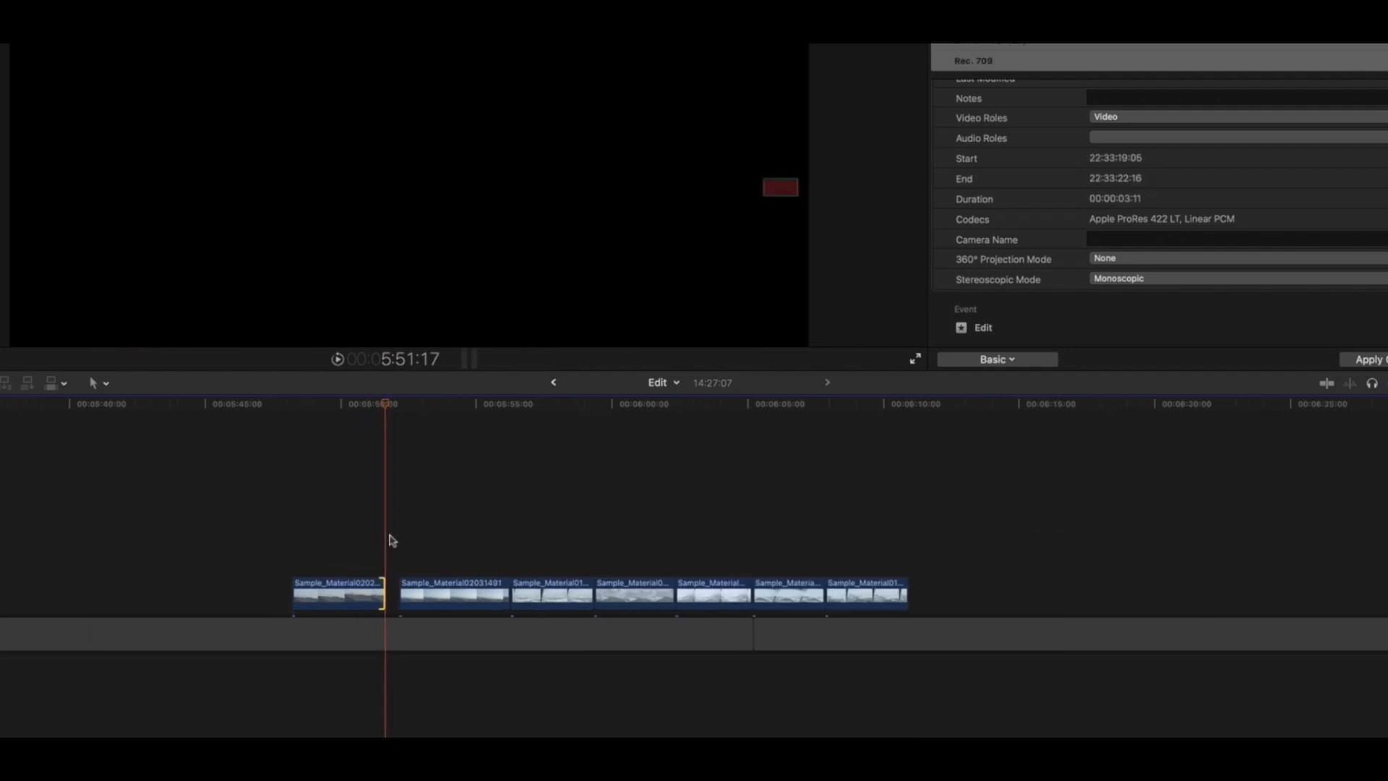
left_click_drag(509, 594, 496, 594)
left_click_drag(390, 406, 319, 404)
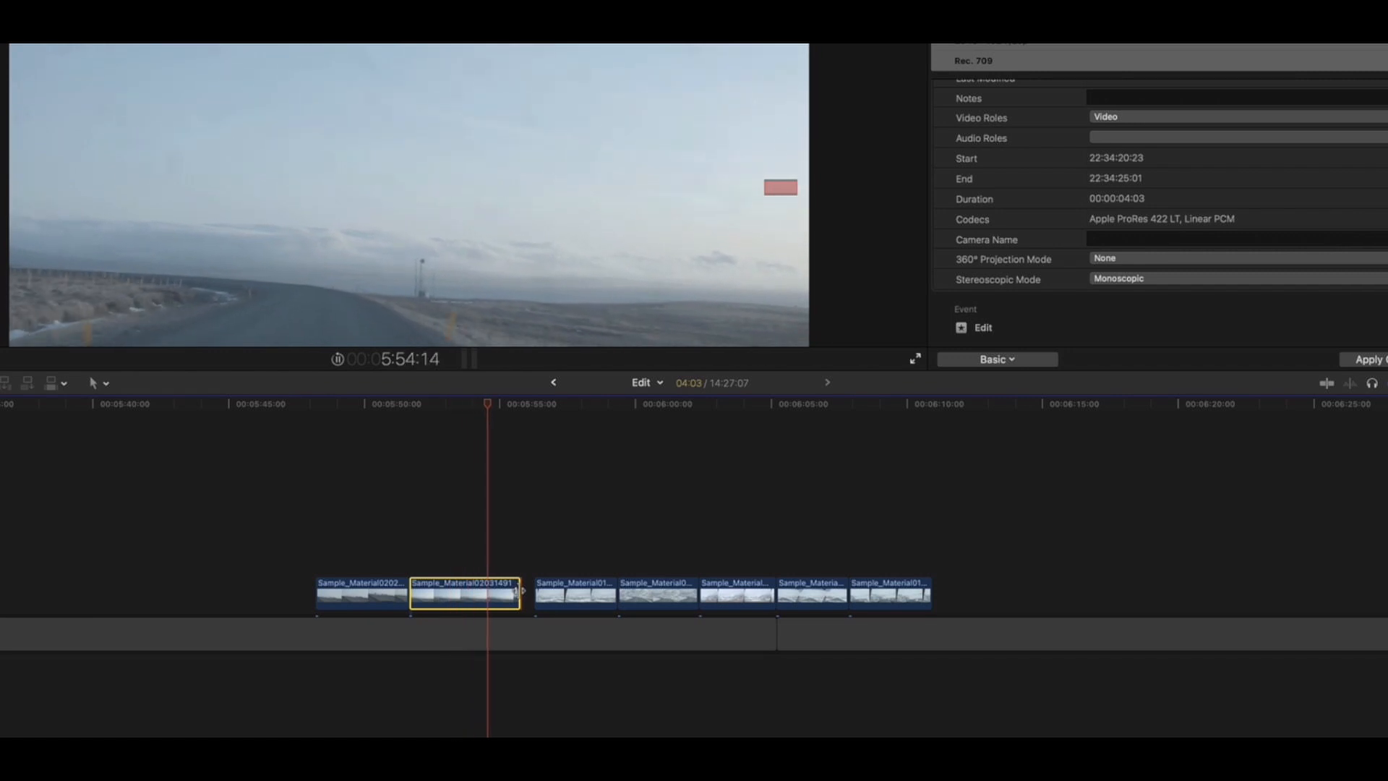
Shorten the end of Sample_Material02031491 slightly, and move the five snowy clips directly against it.
left_click_drag(520, 592, 867, 595)
left_click_drag(544, 592, 520, 591)
left_click(520, 544)
Play the seven-clip sequence, and place the Countryside - Drive title above it, starting at about 5:48.
left_click_drag(487, 411, 318, 414)
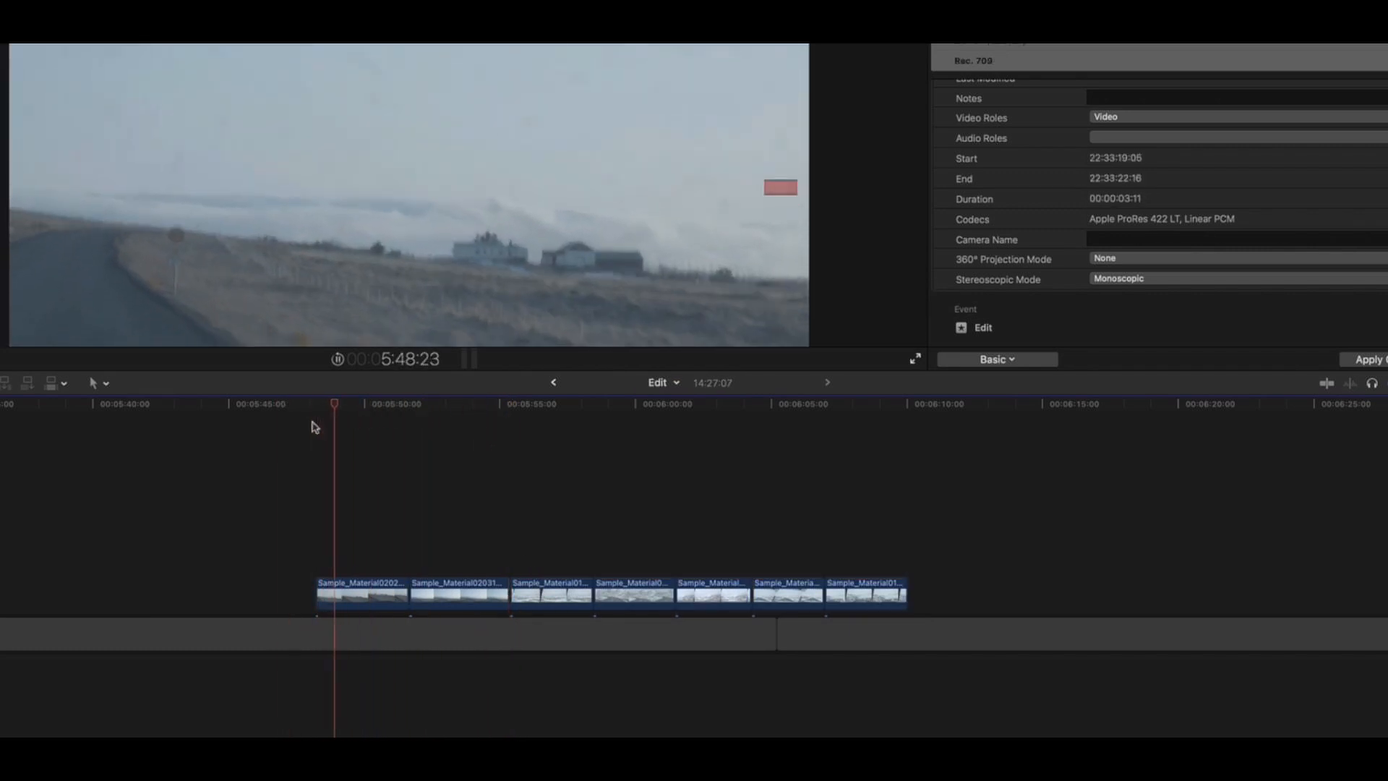
key("space")
left_click_drag(344, 403, 315, 405)
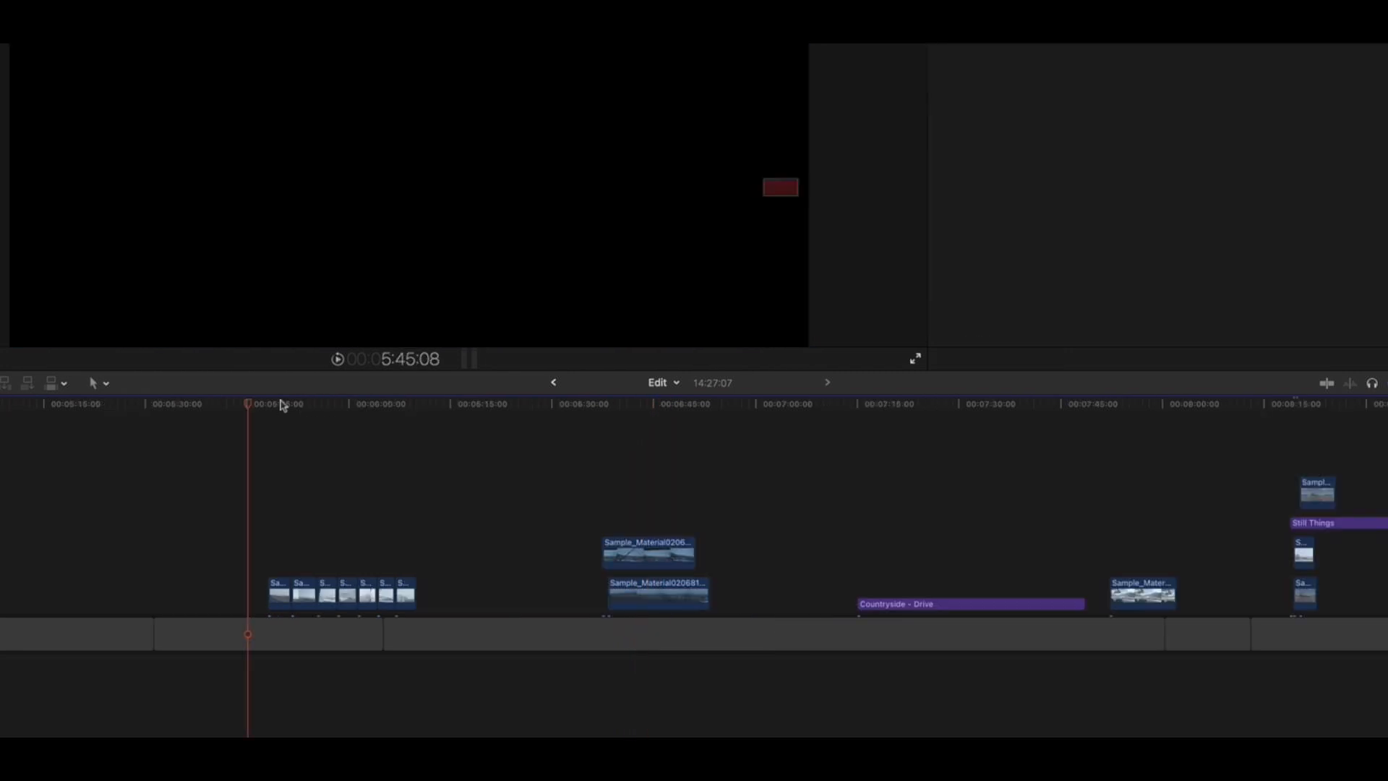
left_click_drag(879, 605, 297, 571)
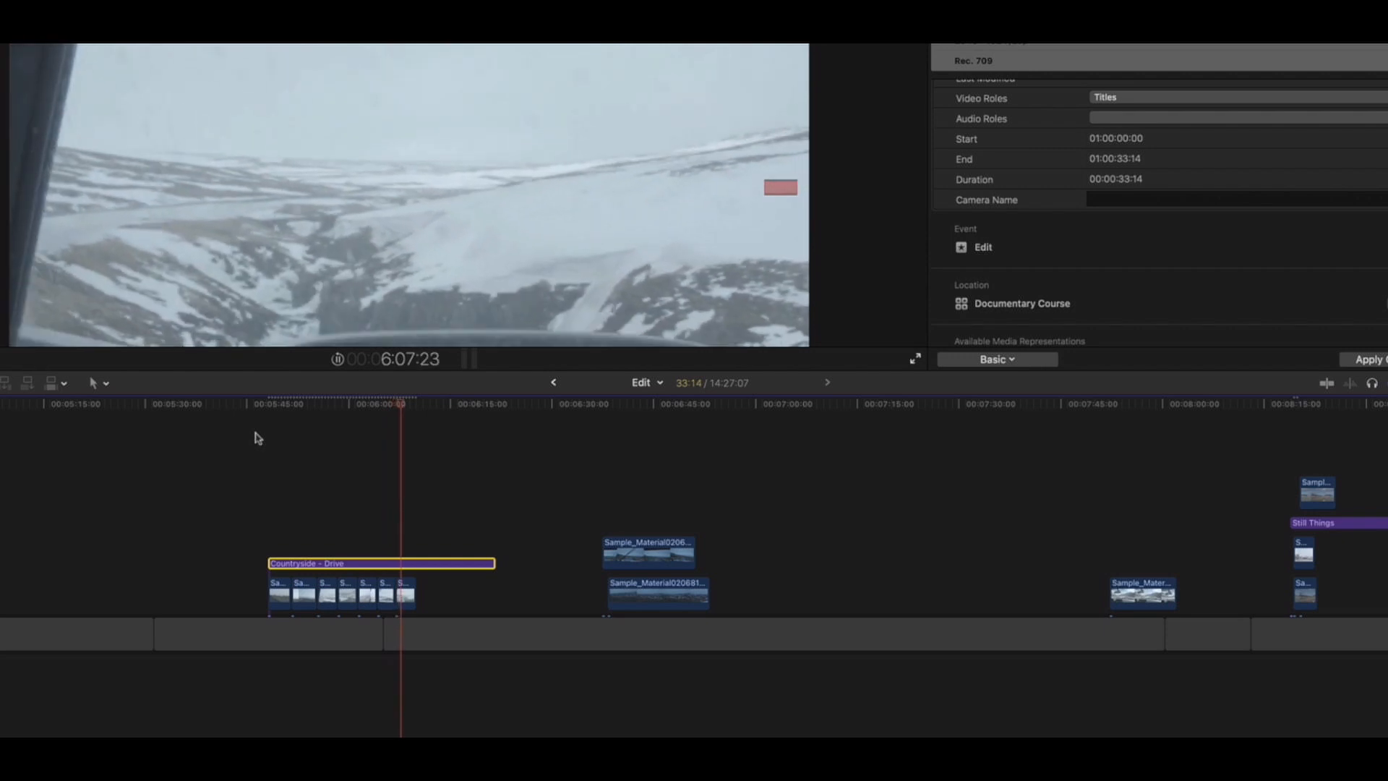
left_click(485, 492)
Place Sample_Material02067303 directly after the seven-clip sequence at about 6:10, and play across the cut.
left_click(602, 405)
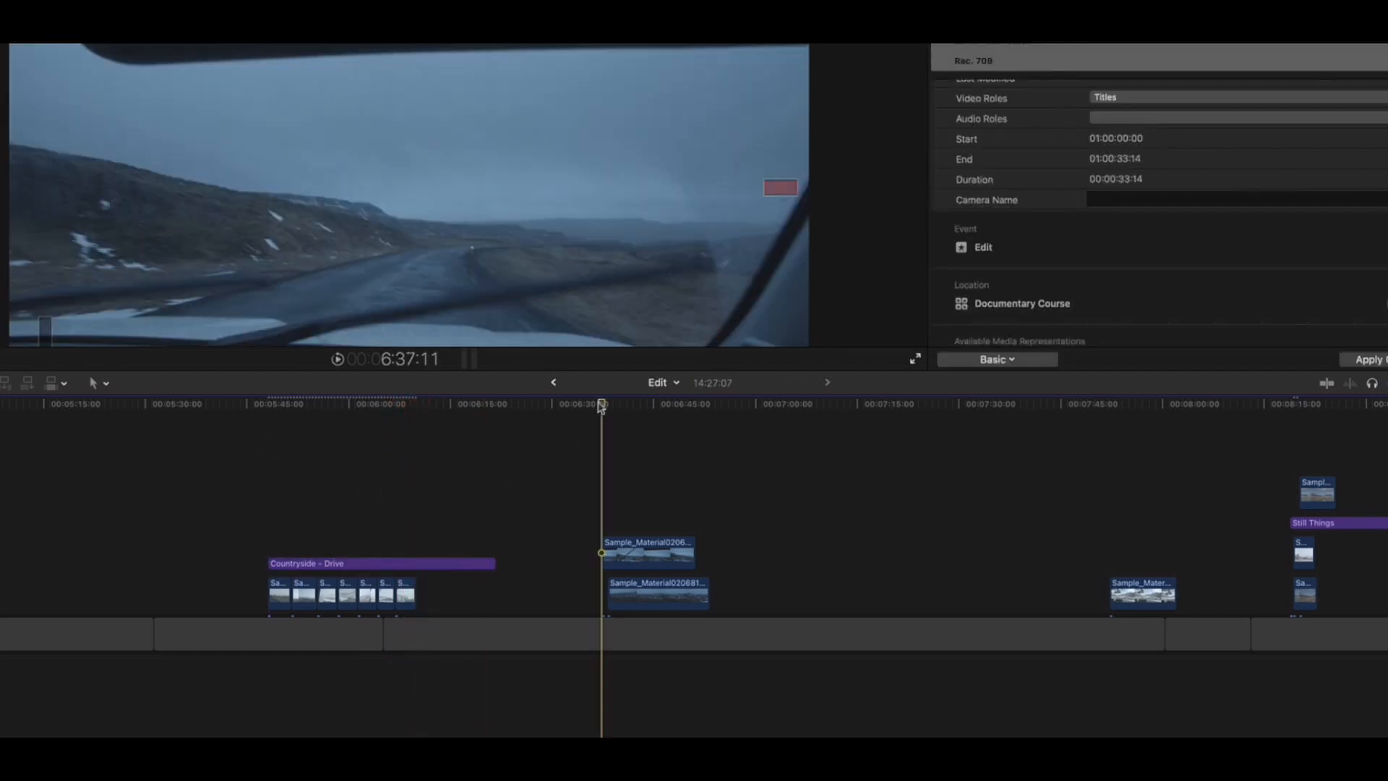
left_click_drag(615, 553, 542, 554)
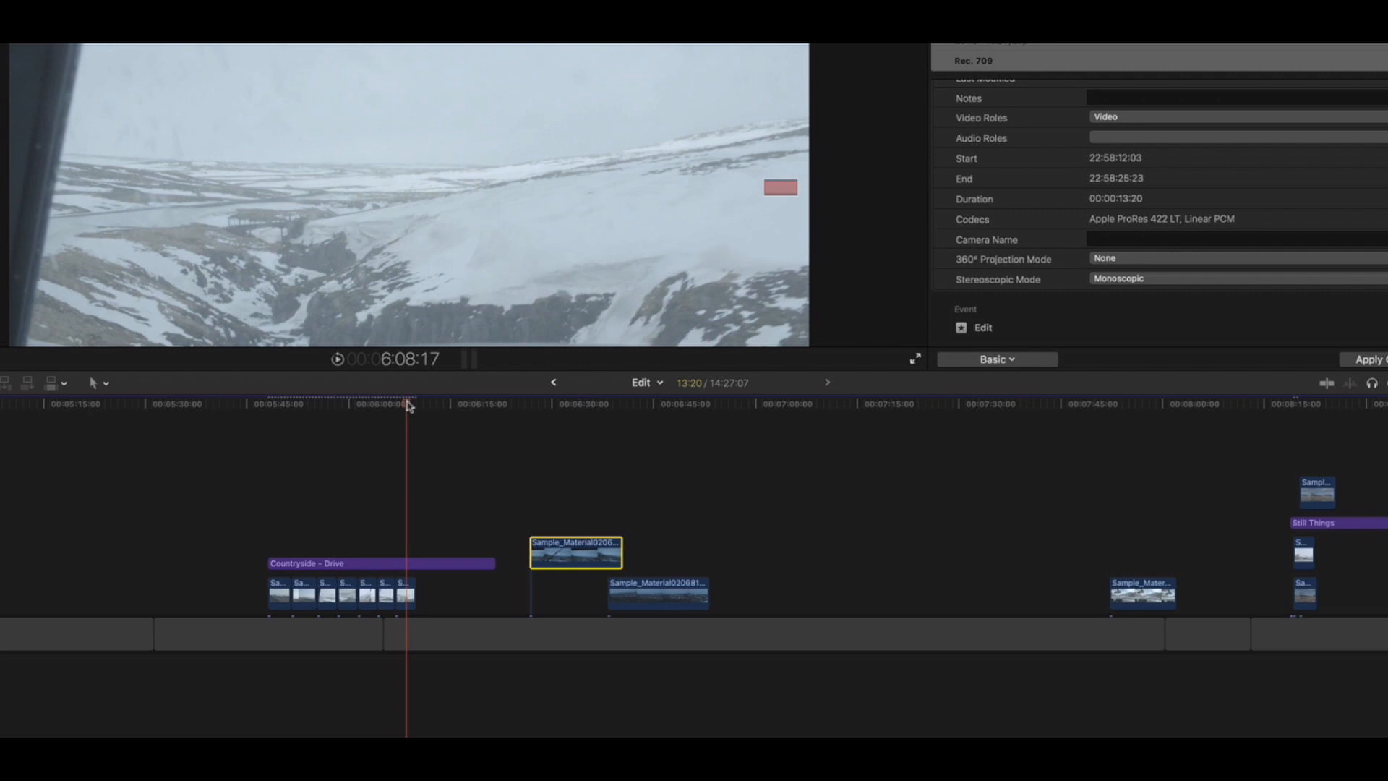
left_click_drag(564, 535, 450, 571)
left_click(395, 412)
key("space")
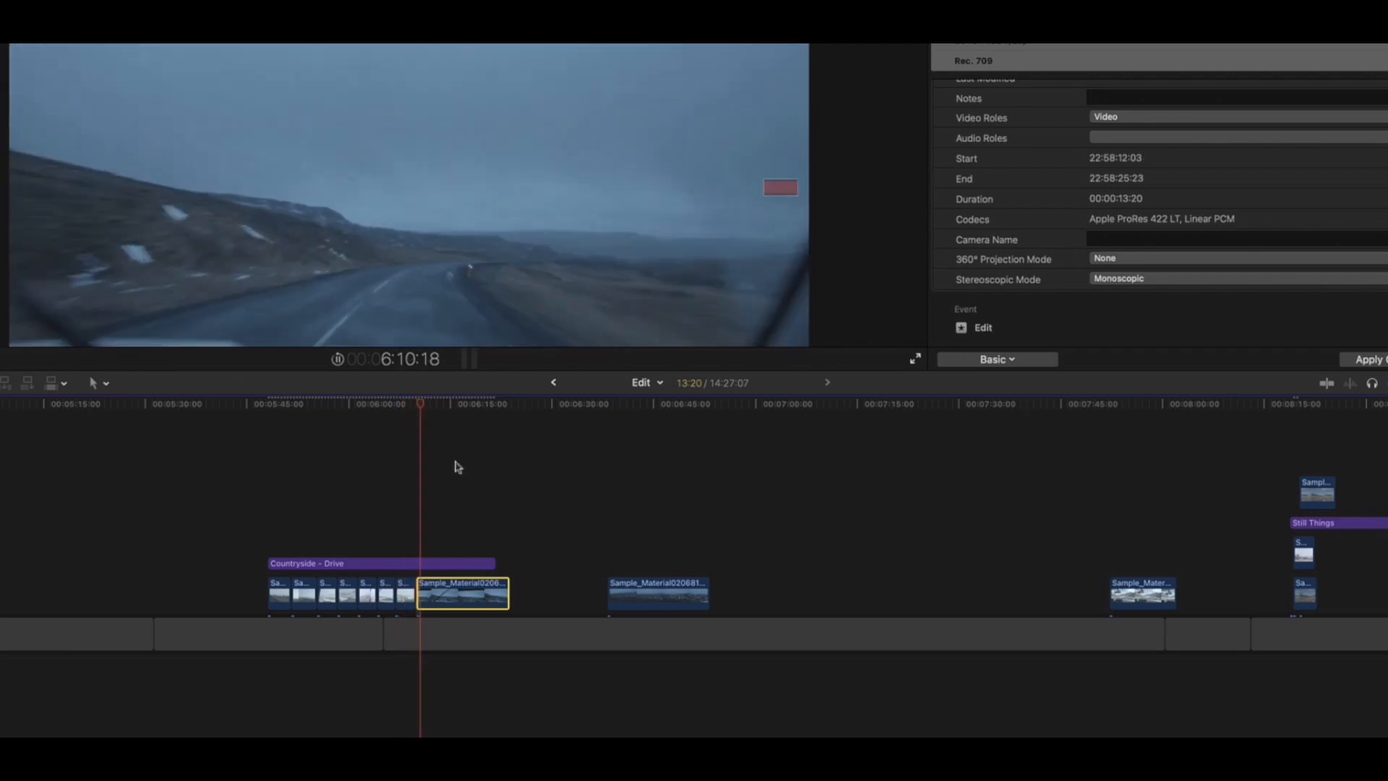
Trim the start of Sample_Material02067303, keep it against the previous clip, and trim its end to about a 5:15 duration.
key("space")
left_click_drag(420, 585, 433, 584)
left_click(405, 402)
key("space")
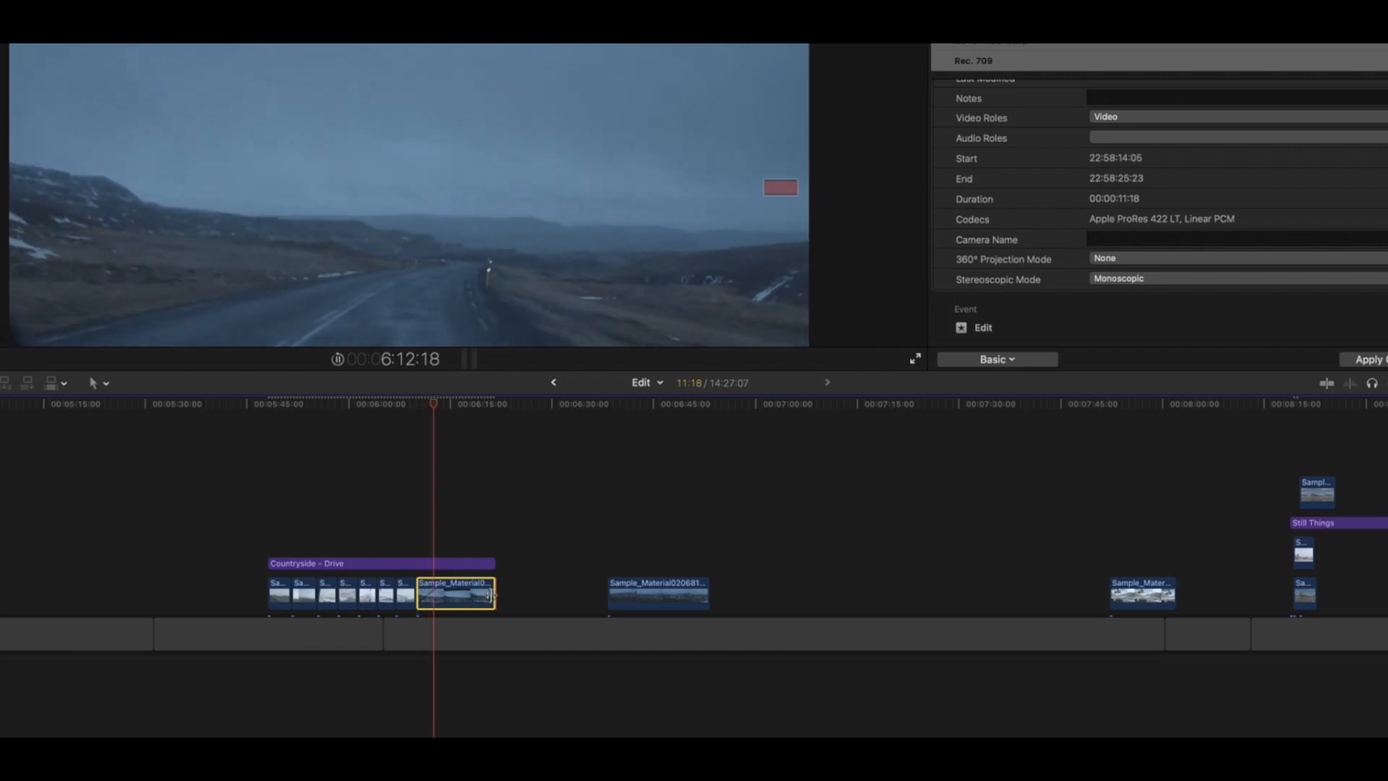
left_click_drag(491, 594, 446, 585)
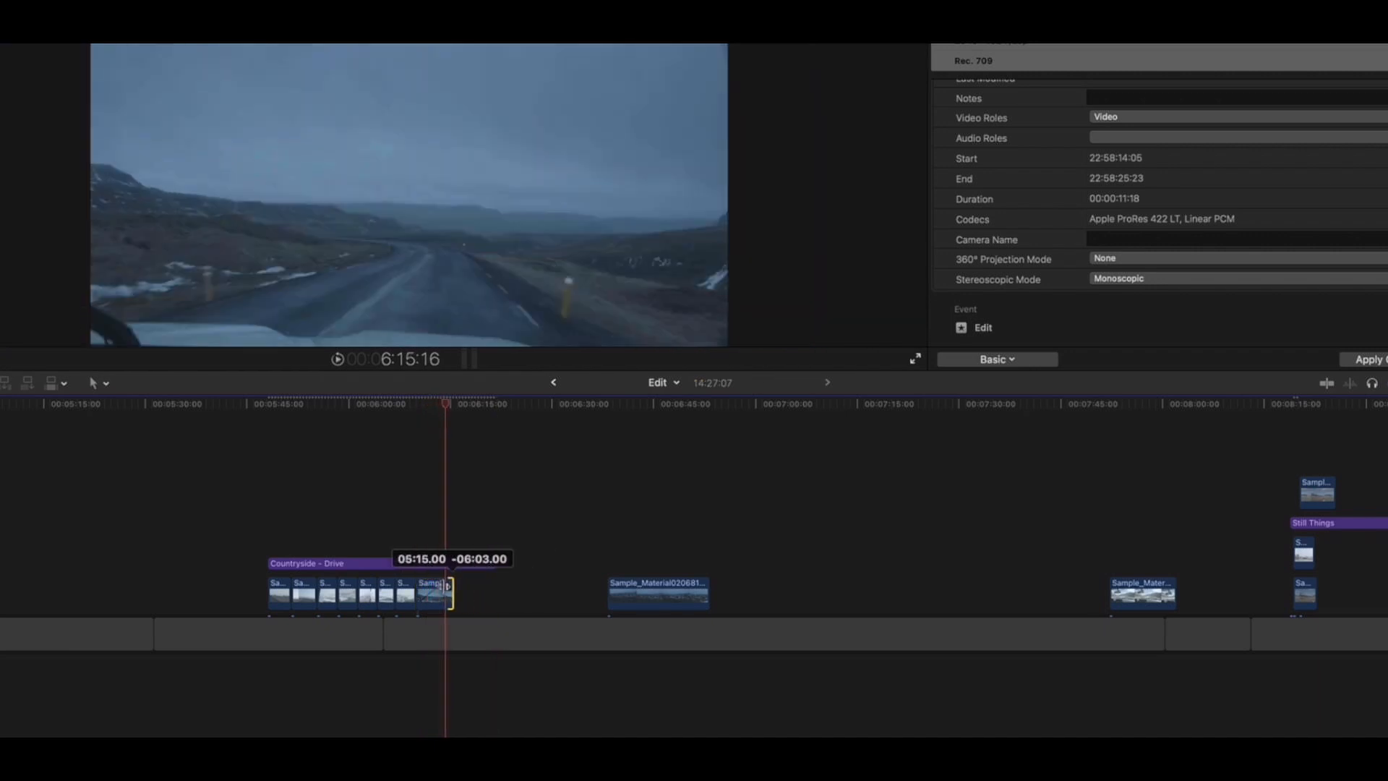
Add Sample_Material02068131 after Sample_Material02067303, trimmed to end at about 6:18, and shorten the Countryside - Drive title to 30:00.
left_click_drag(620, 597, 544, 562)
left_click(440, 480)
left_click(397, 405)
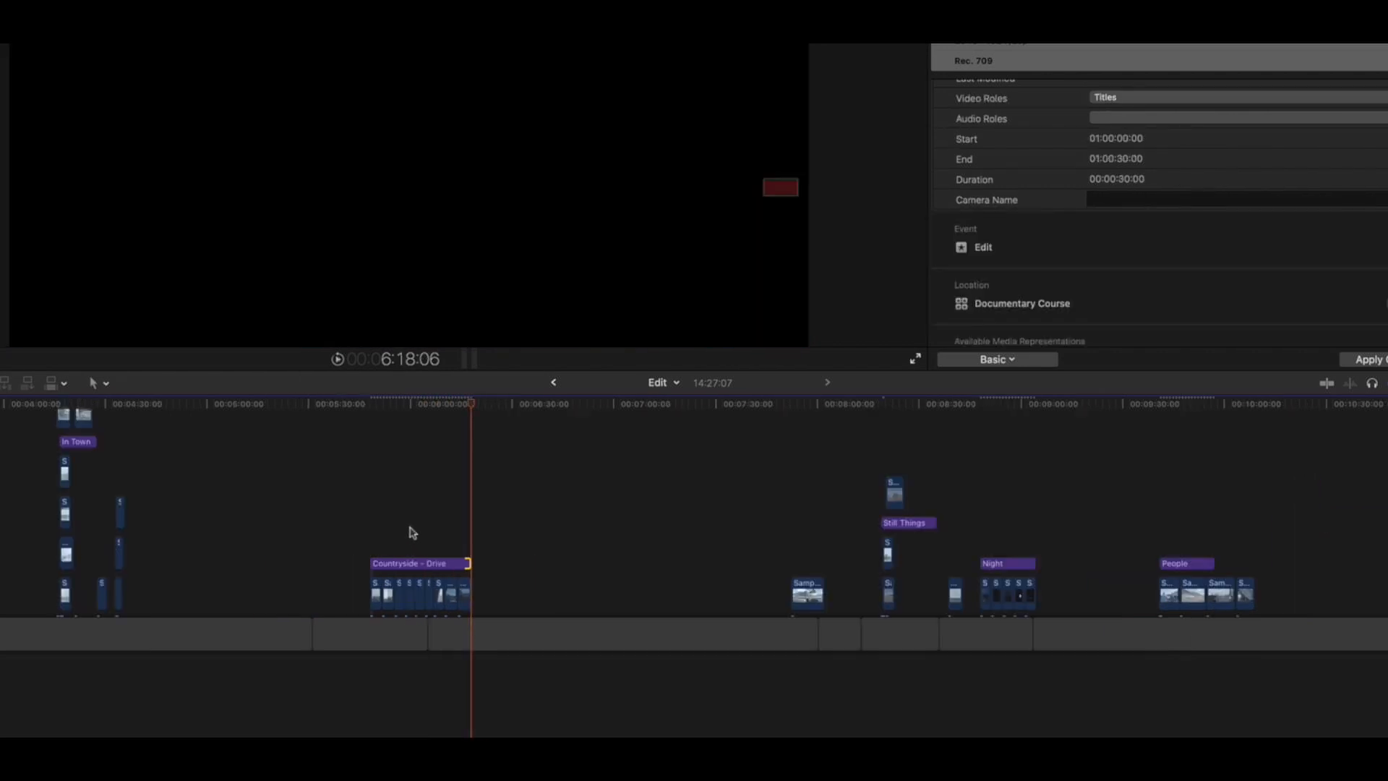
Move the Night title and its clips directly after the Countryside - Drive sequence at about 6:18, and check the transition.
scroll(544, 553, "right", 2)
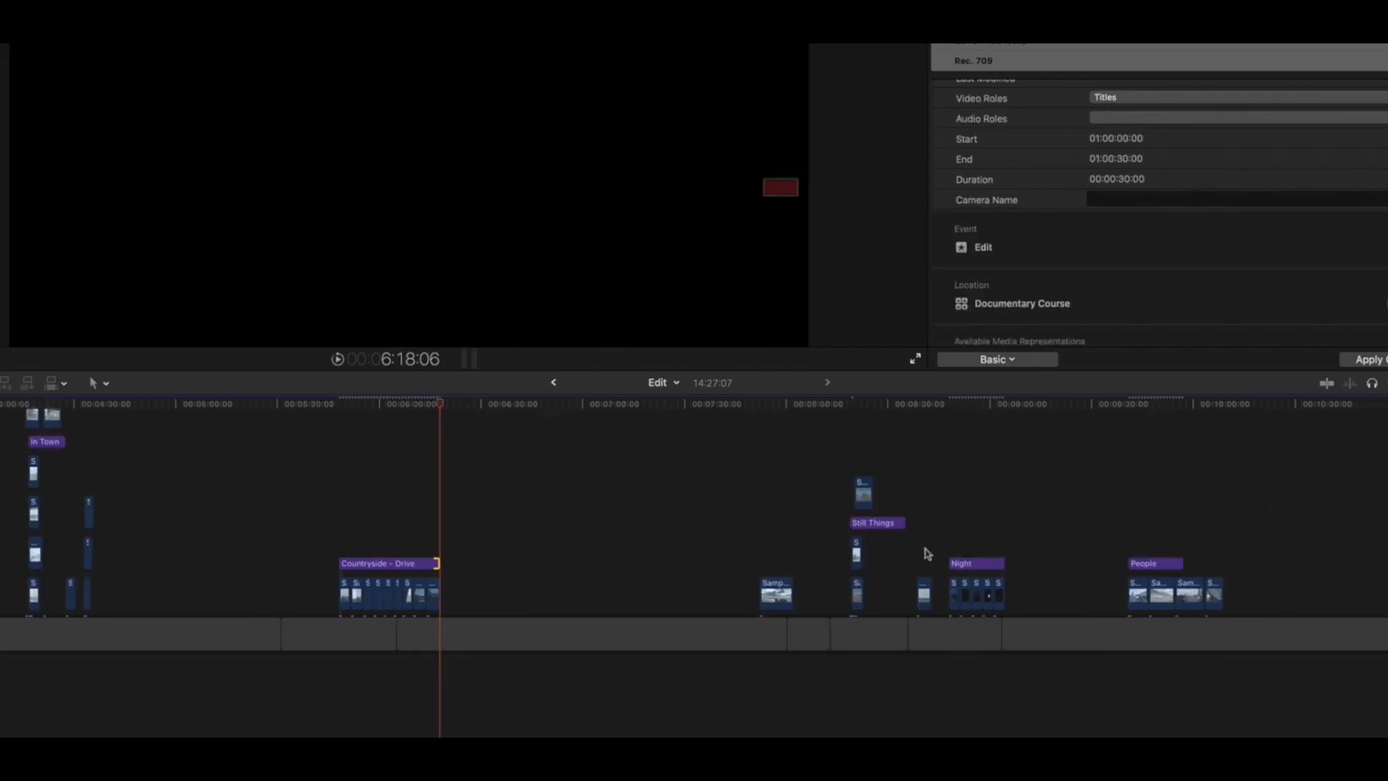
left_click(964, 567)
left_click_drag(964, 568, 454, 568)
left_click(430, 403)
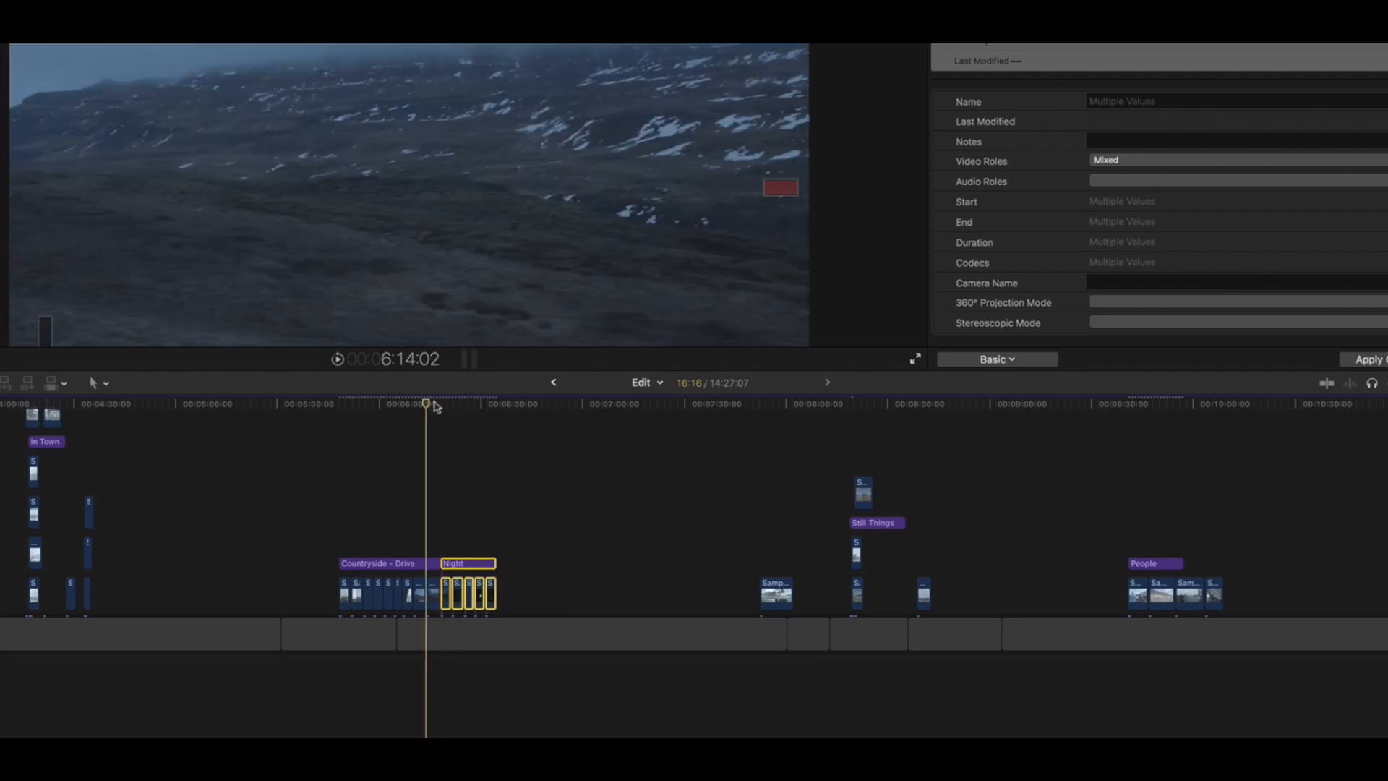
Play back the Countryside - Drive sequence from its start at 5:48:06 to review its pacing.
left_click(439, 404)
left_click_drag(439, 404, 300, 420)
left_click(334, 416)
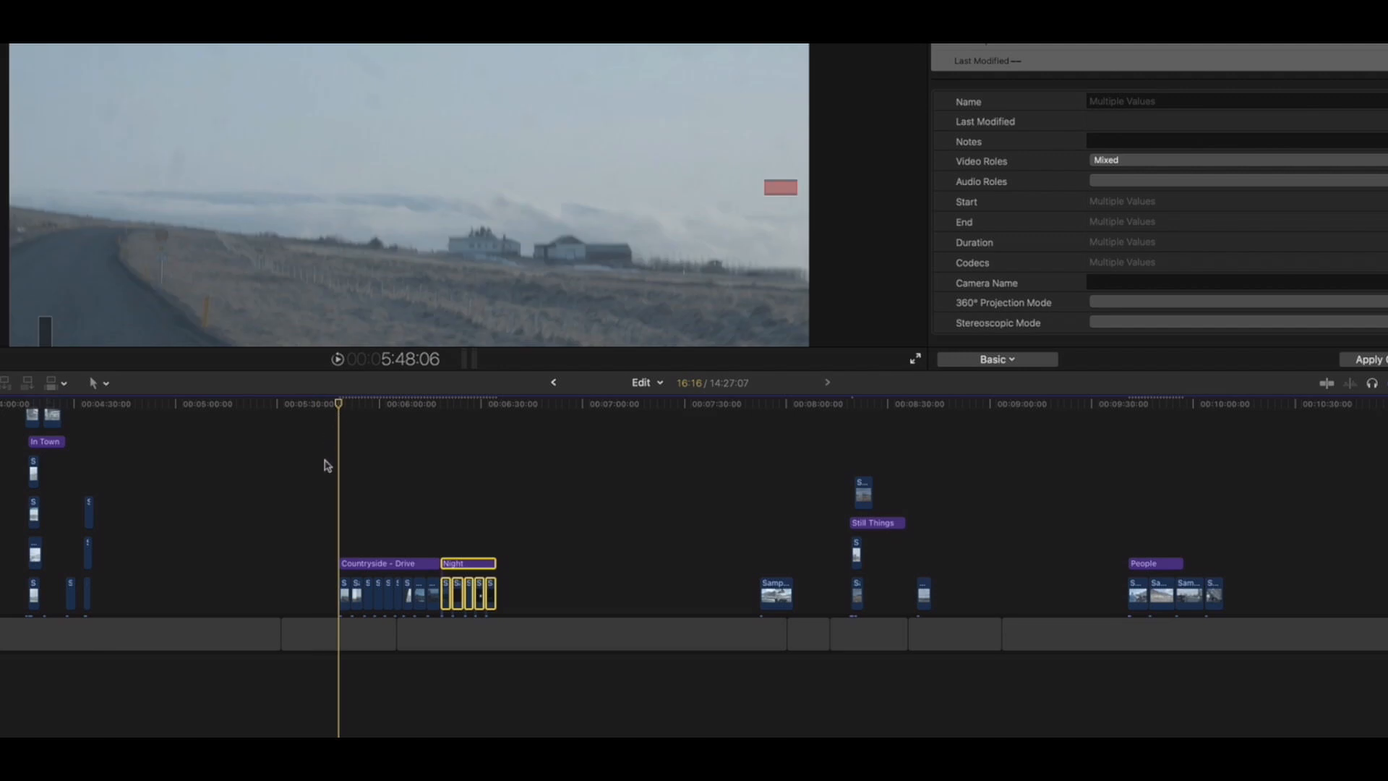
key("space")
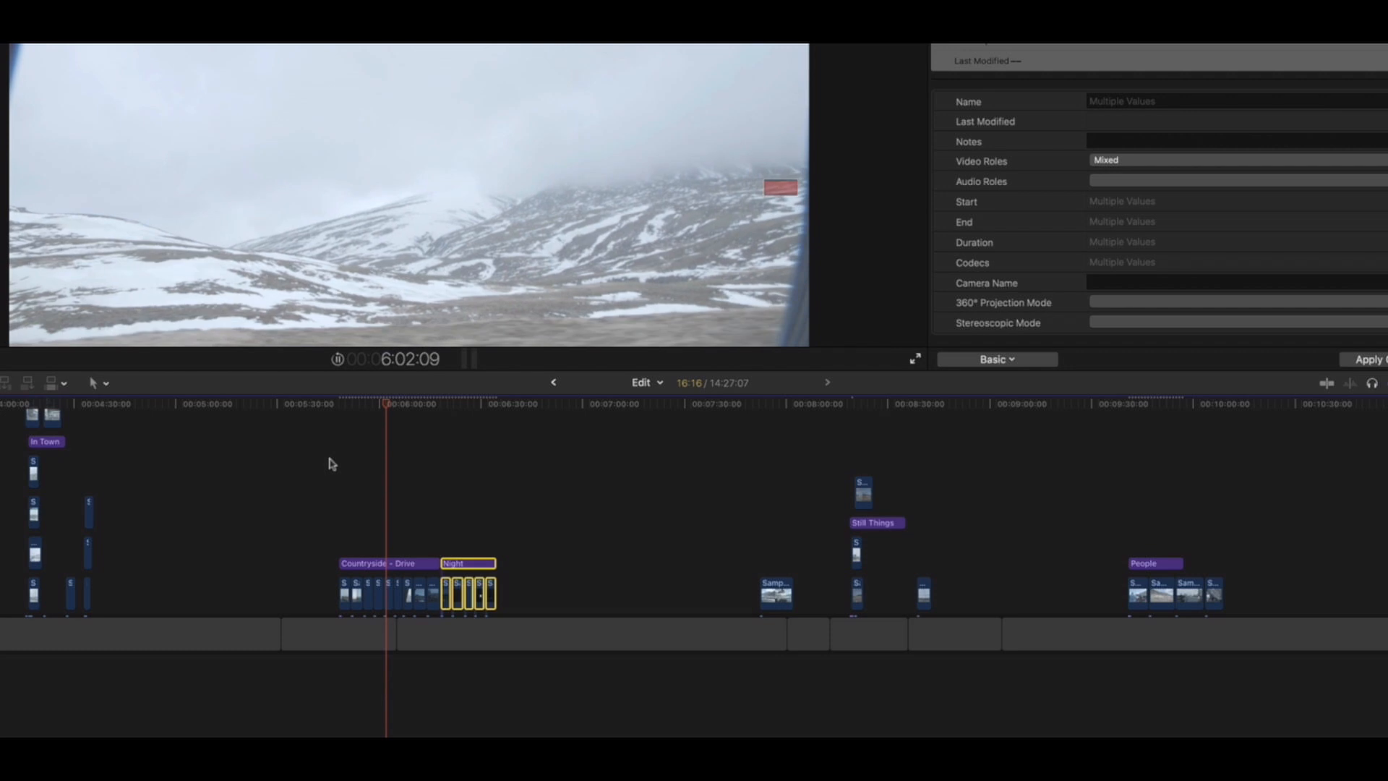
scroll(398, 448, "left", 3)
left_click(471, 407)
left_click(527, 455)
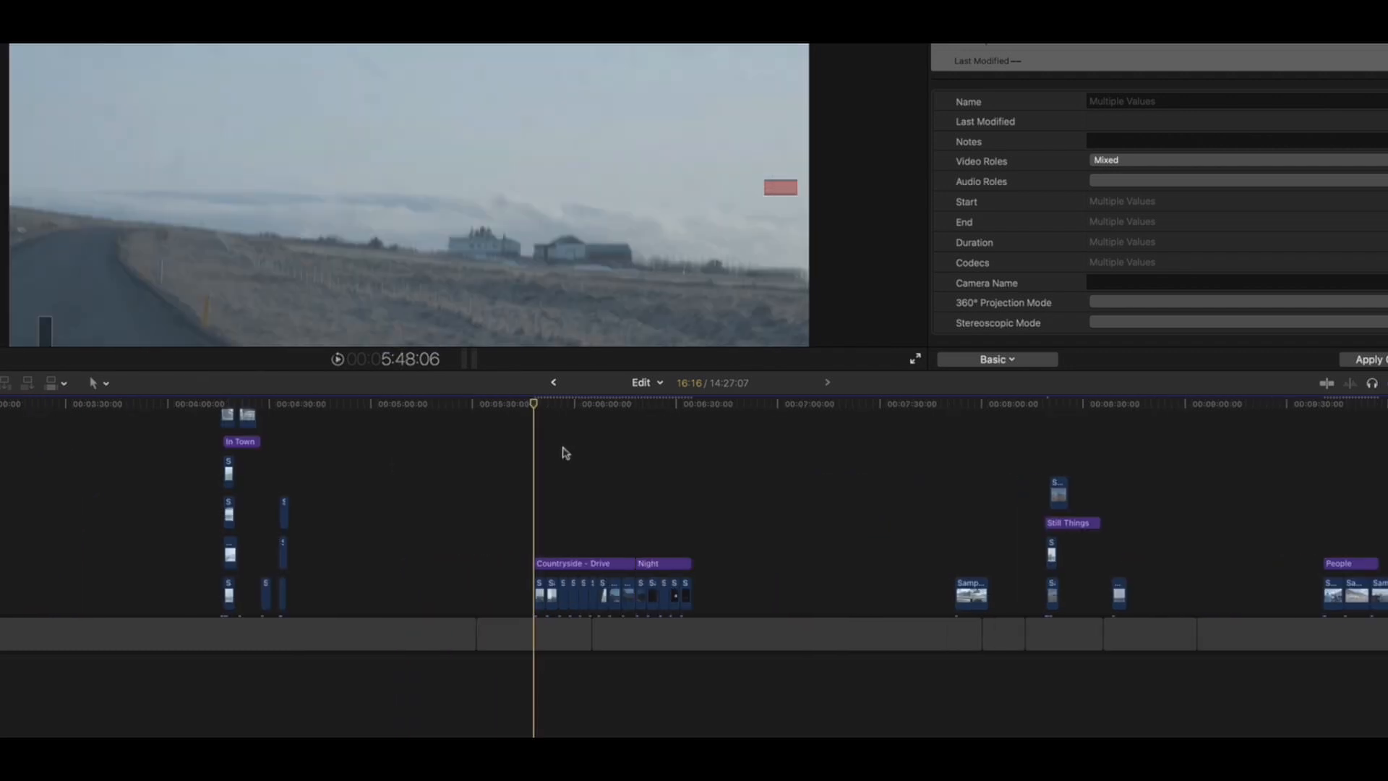
key("super+minus")
scroll(465, 458, "right", 5)
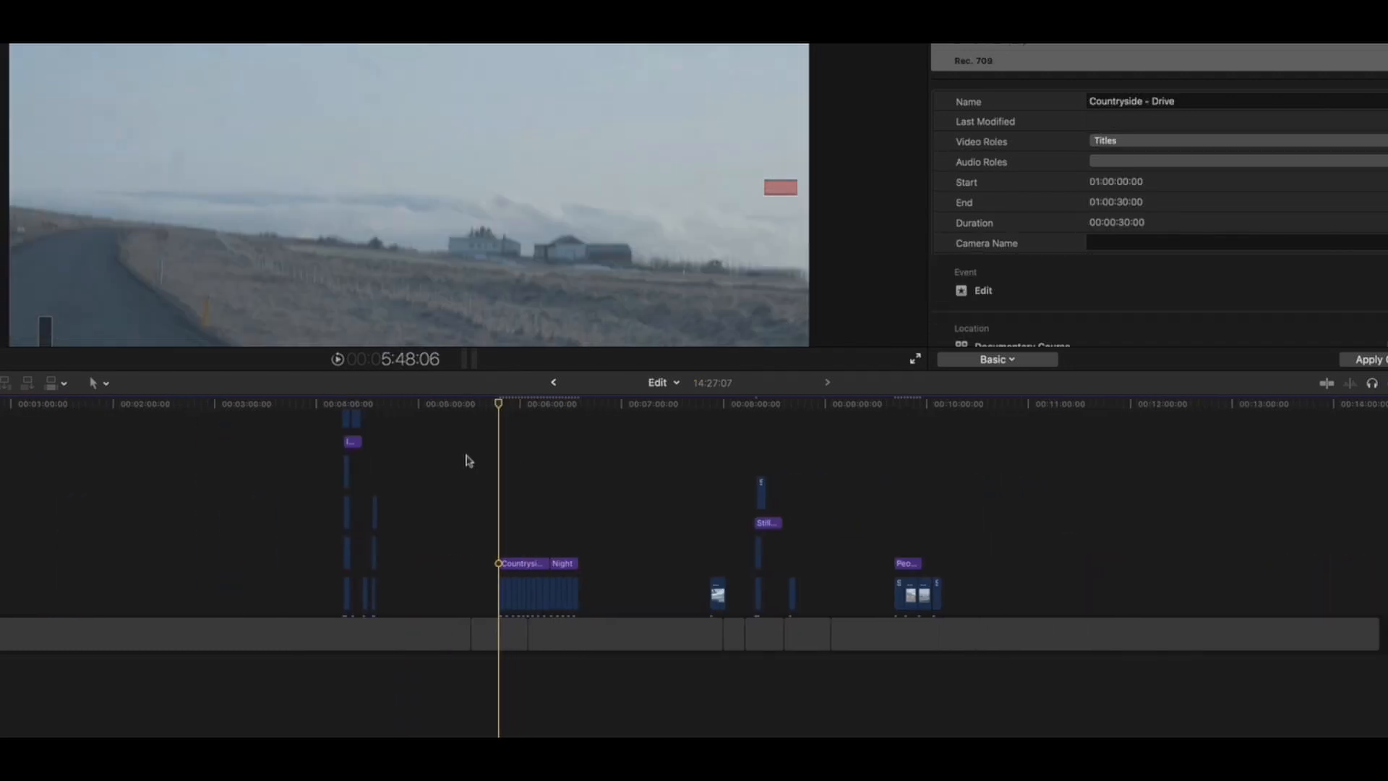
Move the People title and its four clips to about 6:45, a little after the Night sequence.
left_click(745, 405)
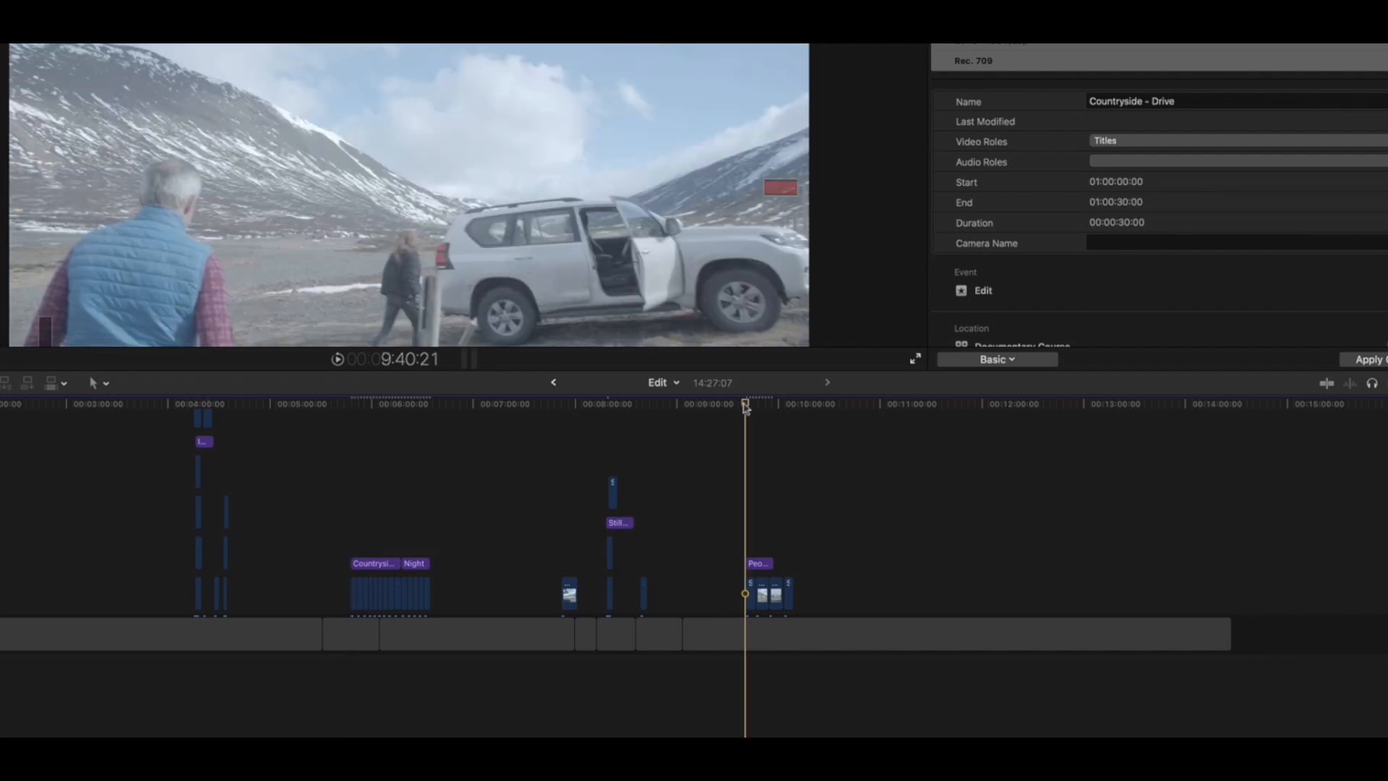
left_click_drag(816, 502, 468, 594)
left_click(472, 485)
key("Up")
key("super+equal")
key("super+equal")
key("super+equal")
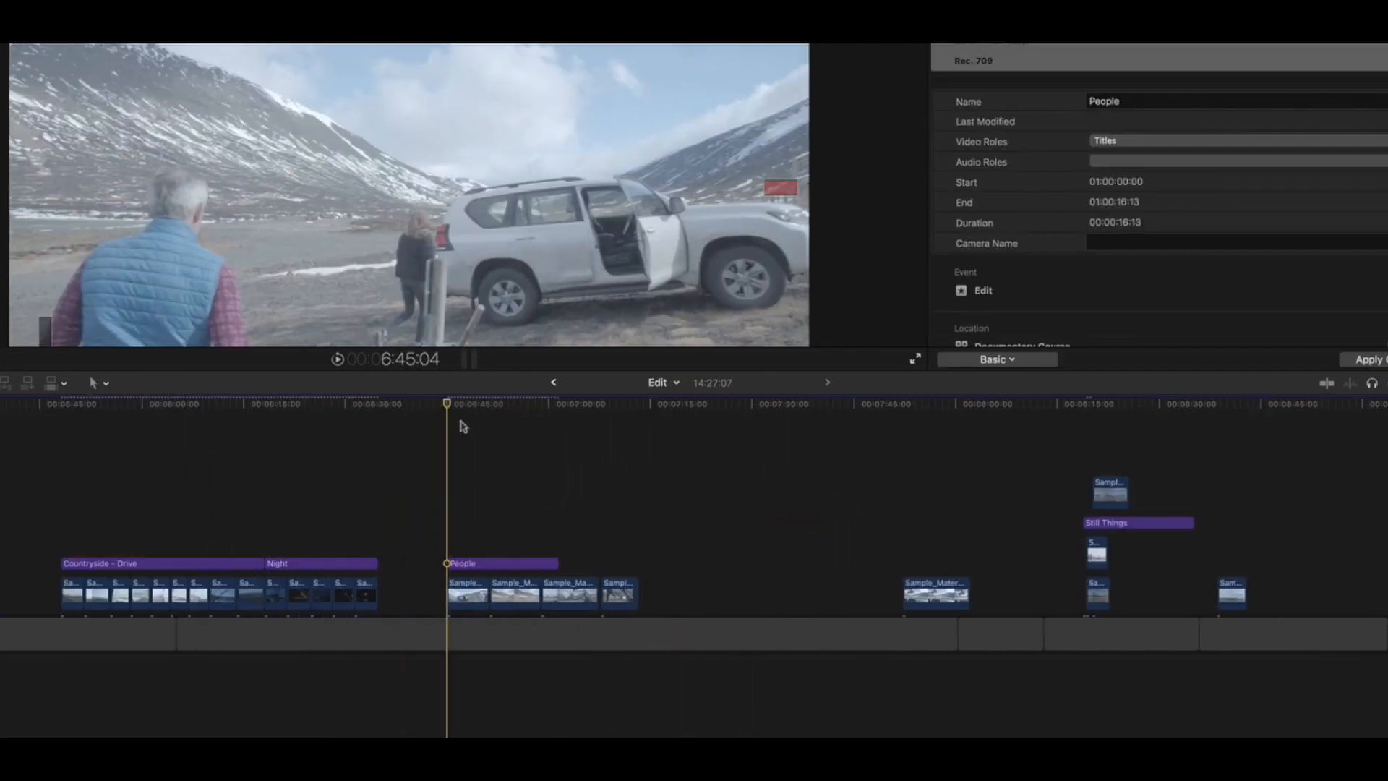
Examine the People clips one by one to judge their content and the best order.
left_click(470, 439)
left_click_drag(453, 410, 578, 425)
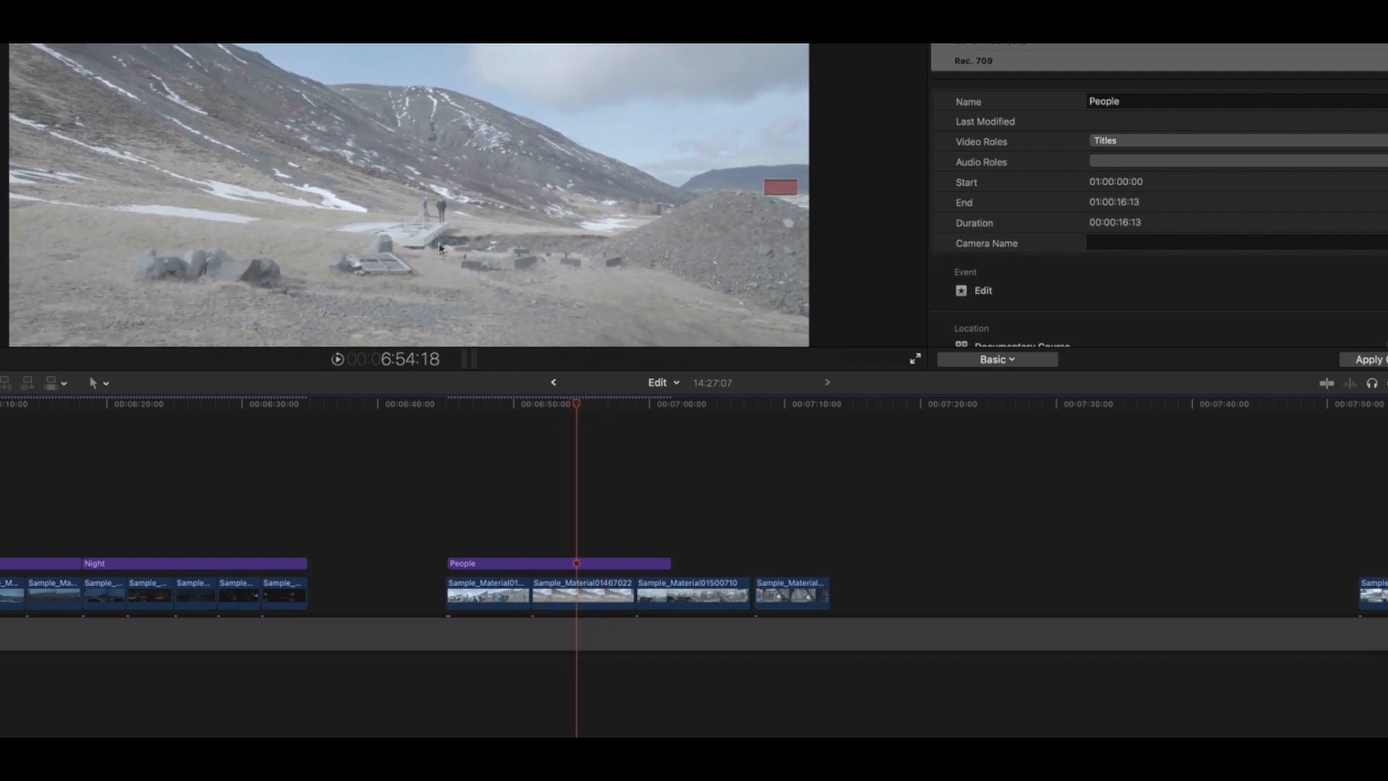
left_click_drag(499, 409, 585, 412)
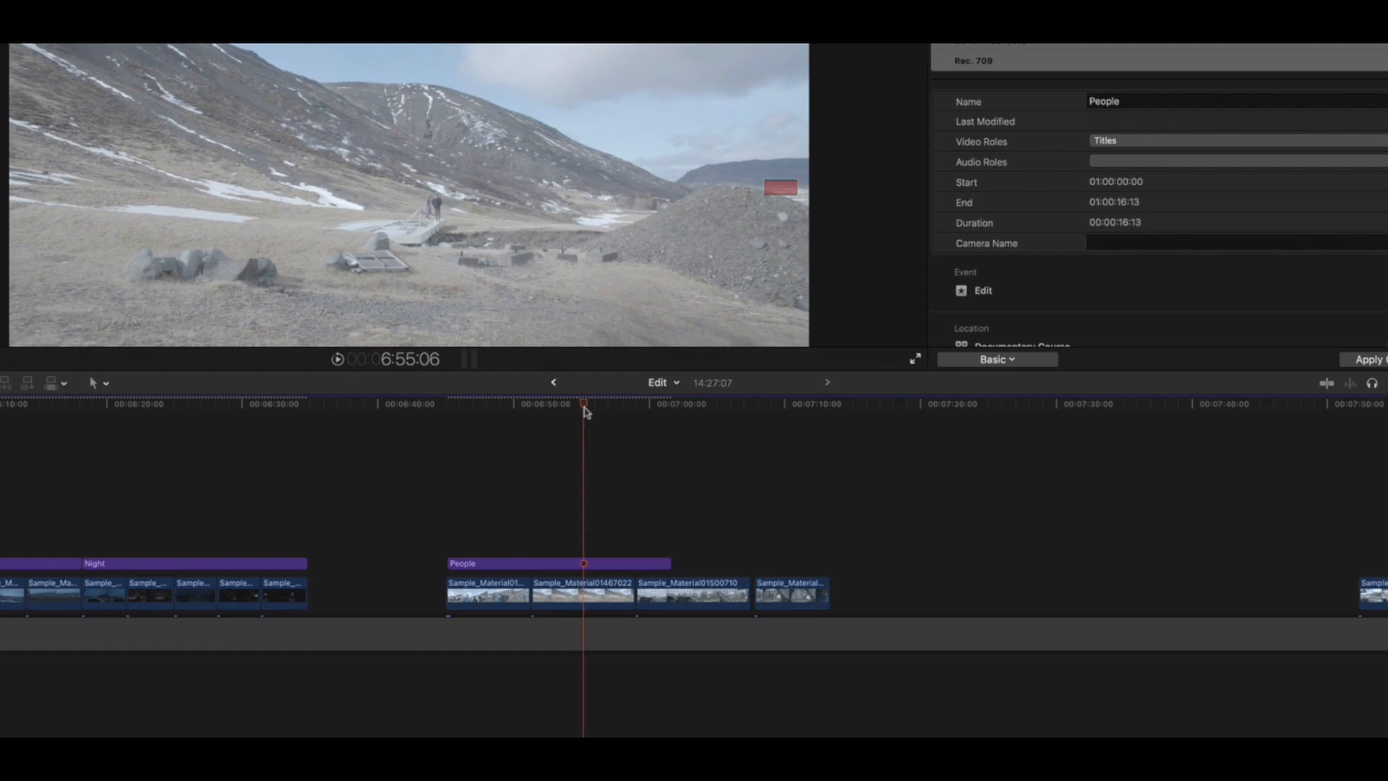
scroll(545, 456, "left", 4)
mouse_move(799, 408)
left_mouse_down()
mouse_move(928, 409)
mouse_move(825, 408)
left_mouse_up()
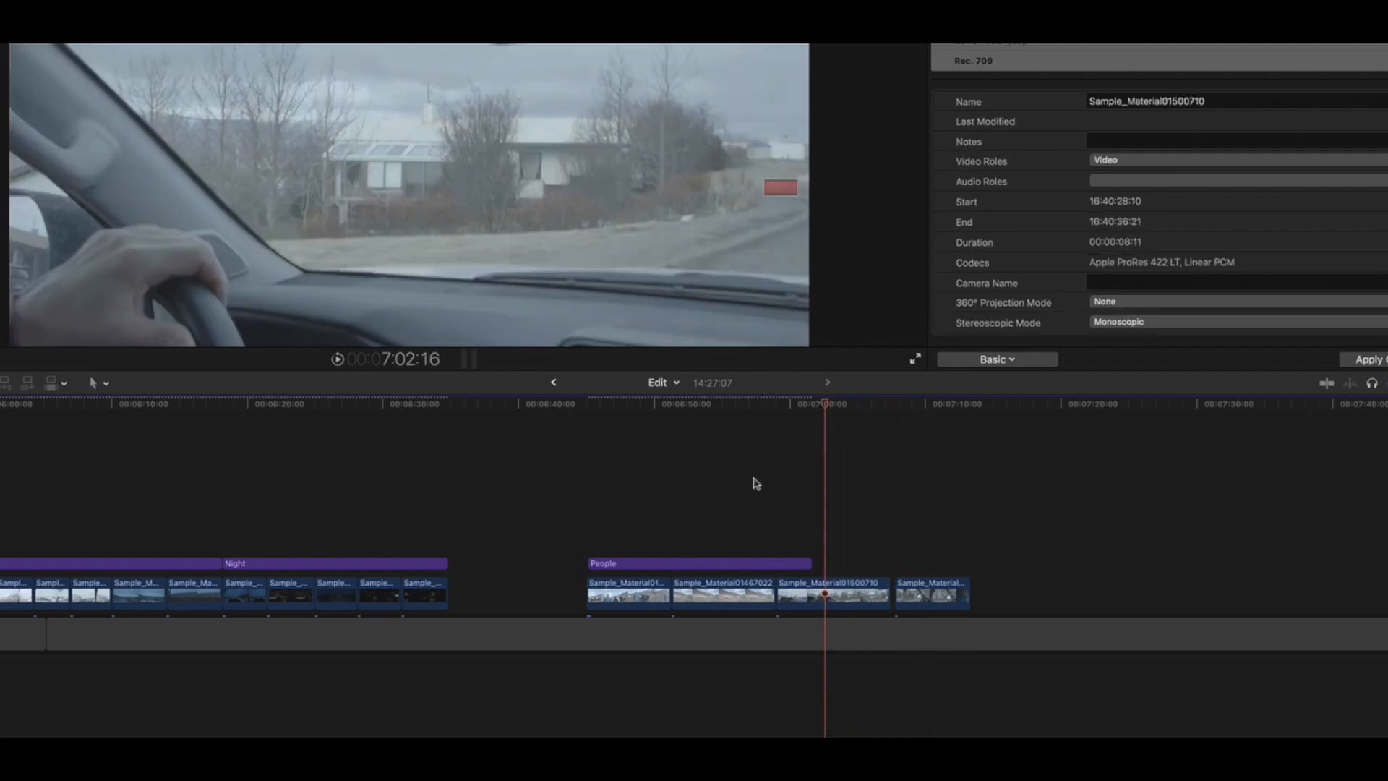
key("super+minus")
key("super+equal")
key("super+equal")
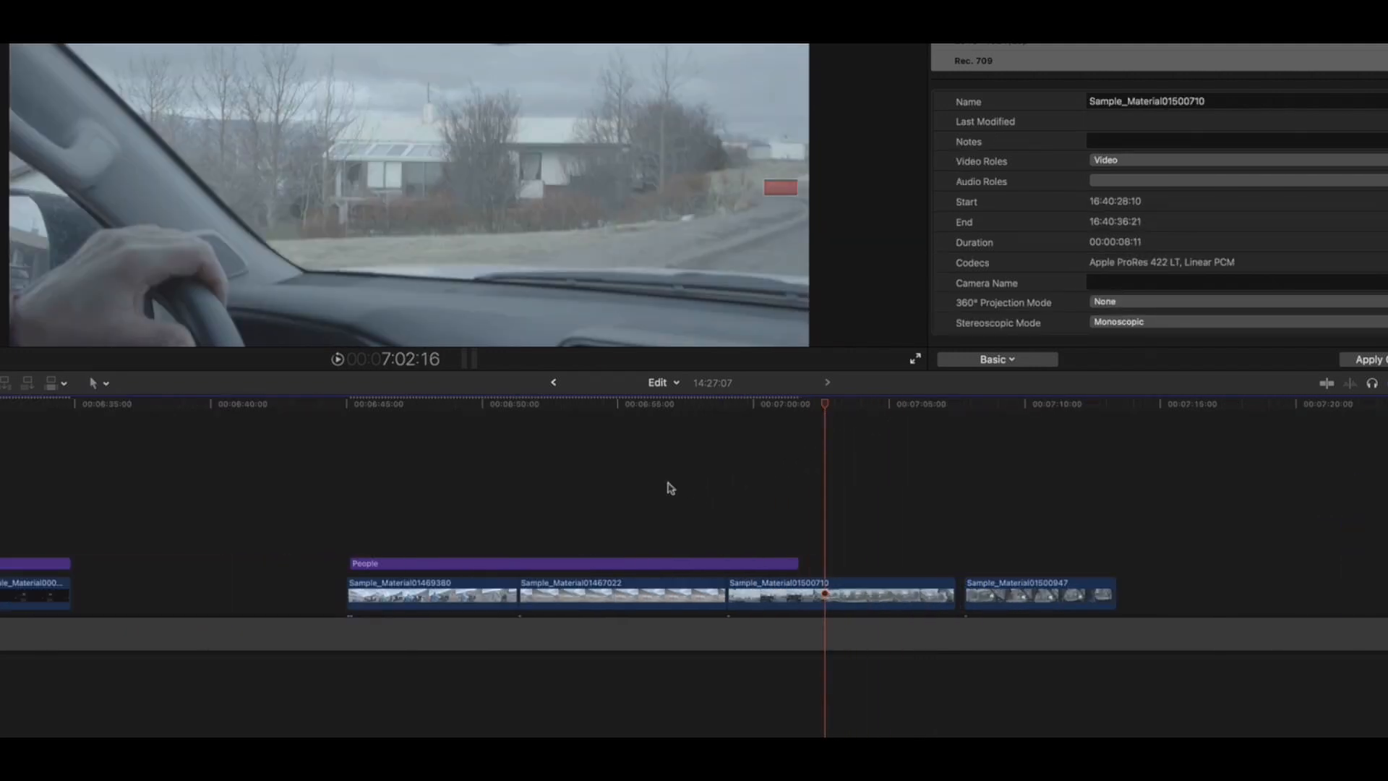
scroll(666, 487, "right", 2)
left_click_drag(409, 407, 580, 429)
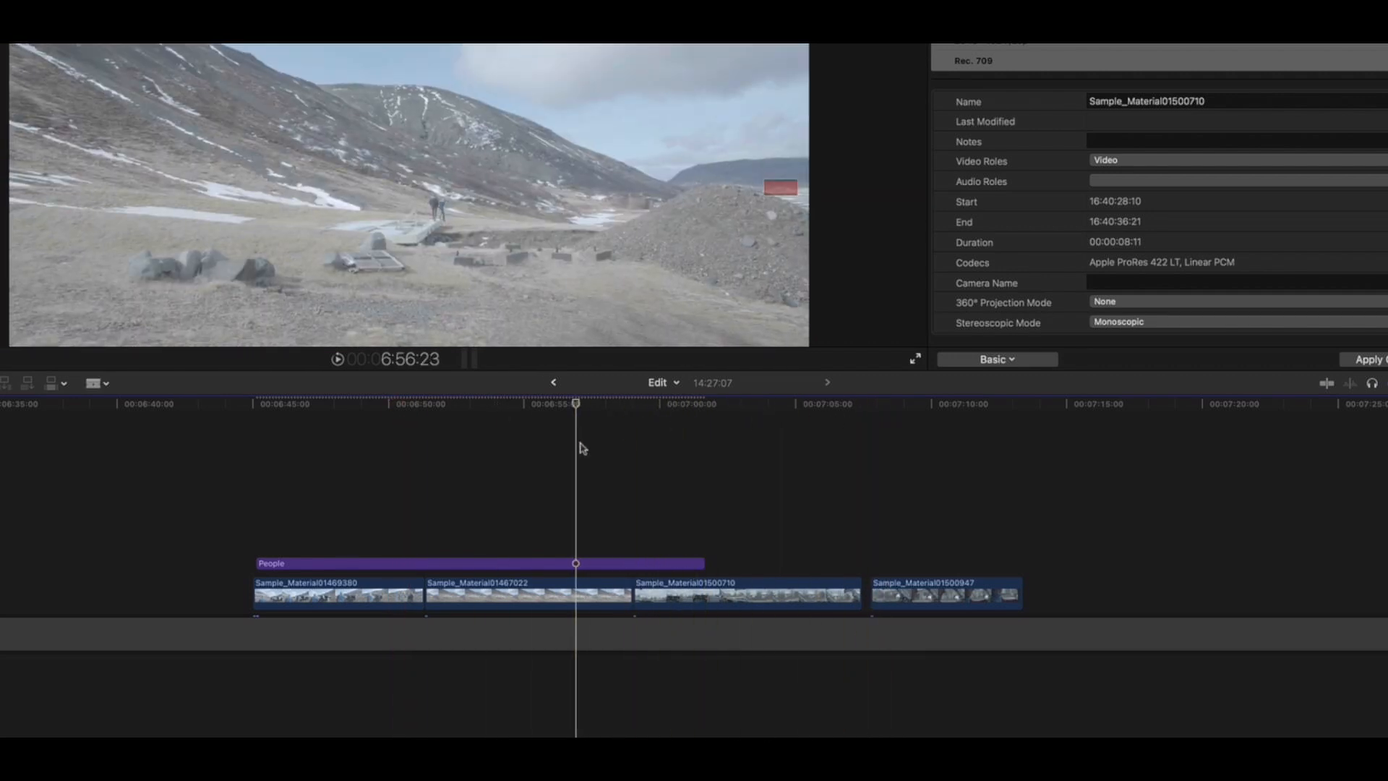
Move Sample_Material01500710 behind Sample_Material01500947 to about 7:18, and trim its start to 16:40:33:05.
key("super+minus")
scroll(541, 463, "right", 4)
left_click(501, 539)
left_click_drag(528, 593, 769, 593)
left_click_drag(647, 406, 677, 409)
key("space")
key("alt+bracketleft")
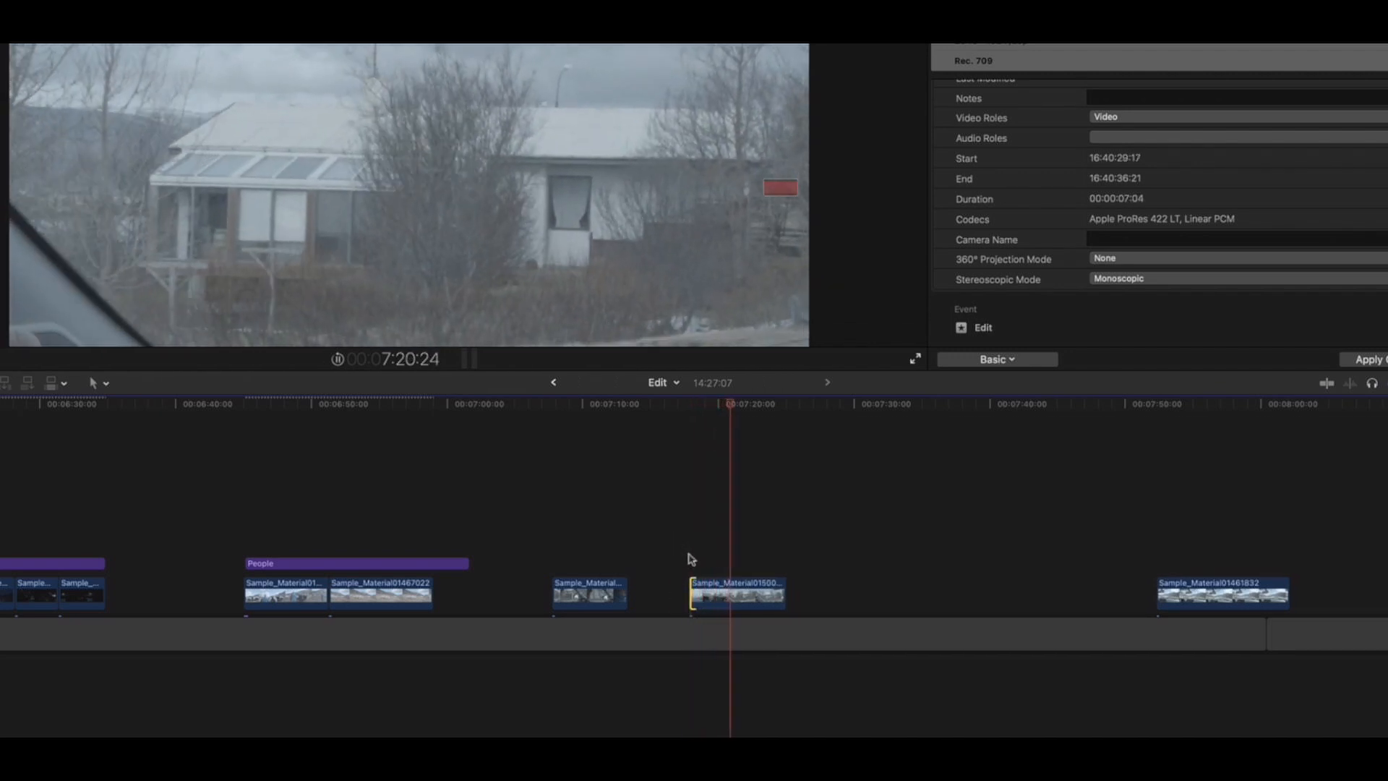
left_click_drag(694, 582, 739, 582)
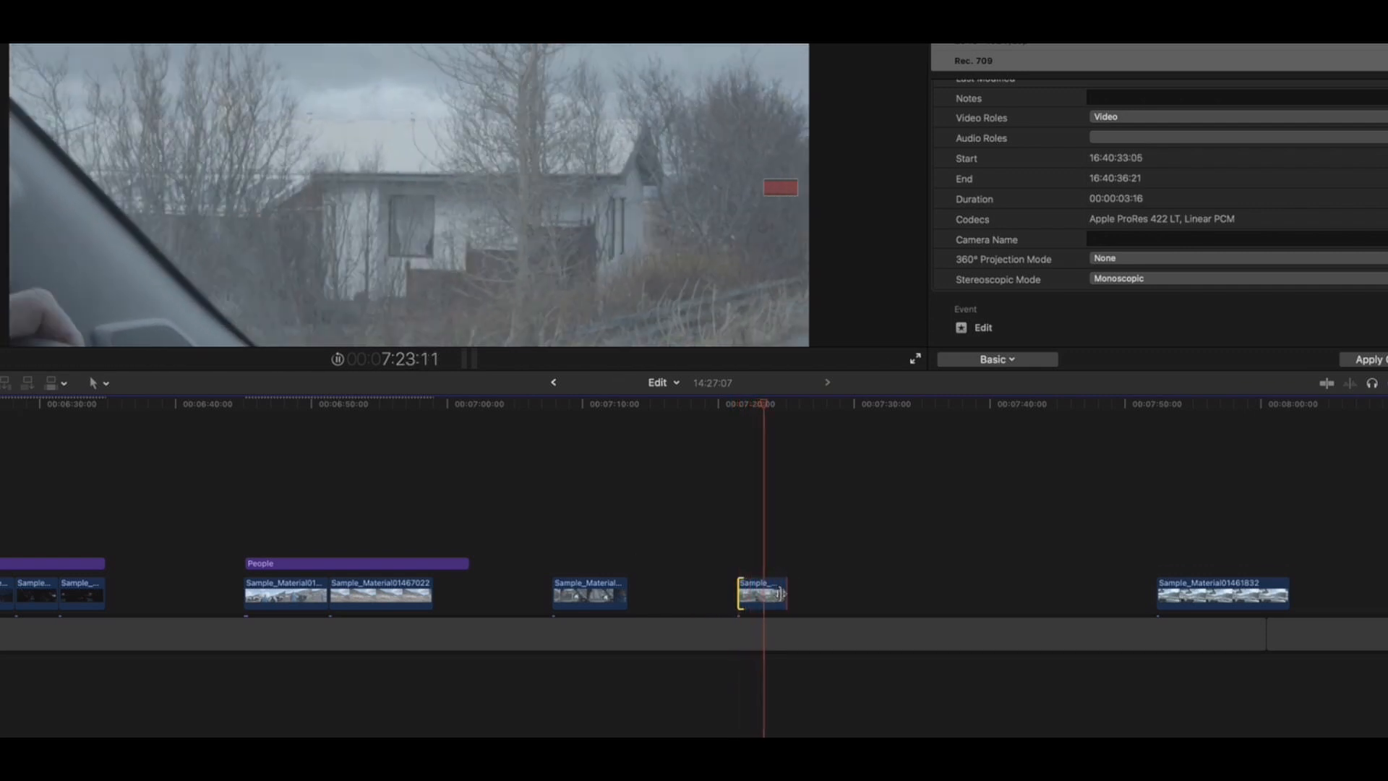
Trim Sample_Material01500710 to a 2:21 duration and join Sample_Material01500947, shortened to 4:16, directly after it.
left_click_drag(783, 595, 557, 596)
left_click(552, 403)
left_click_drag(558, 407, 509, 408)
key("space")
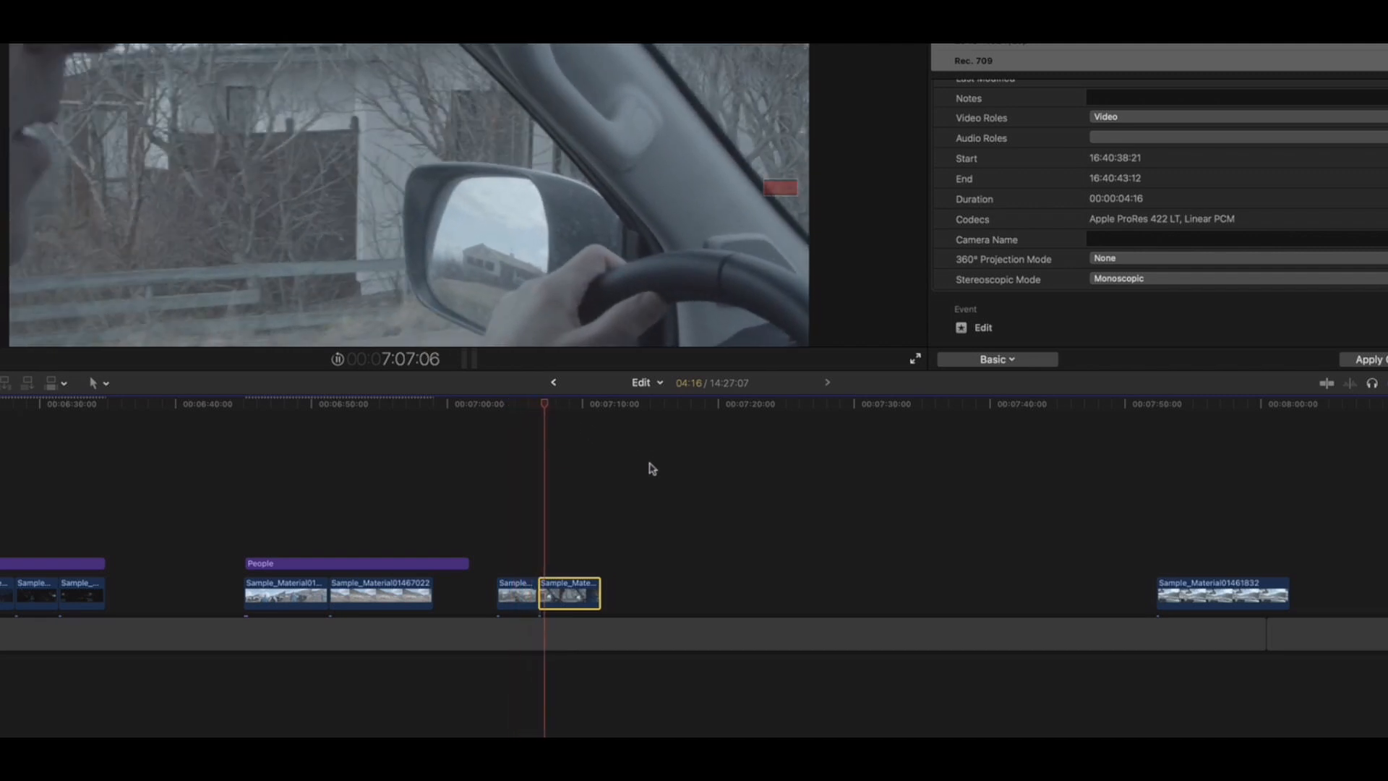
Place the two driving clips at about 6:41 with Sample_Material01467022 directly after them, and play the three clips.
key("Up")
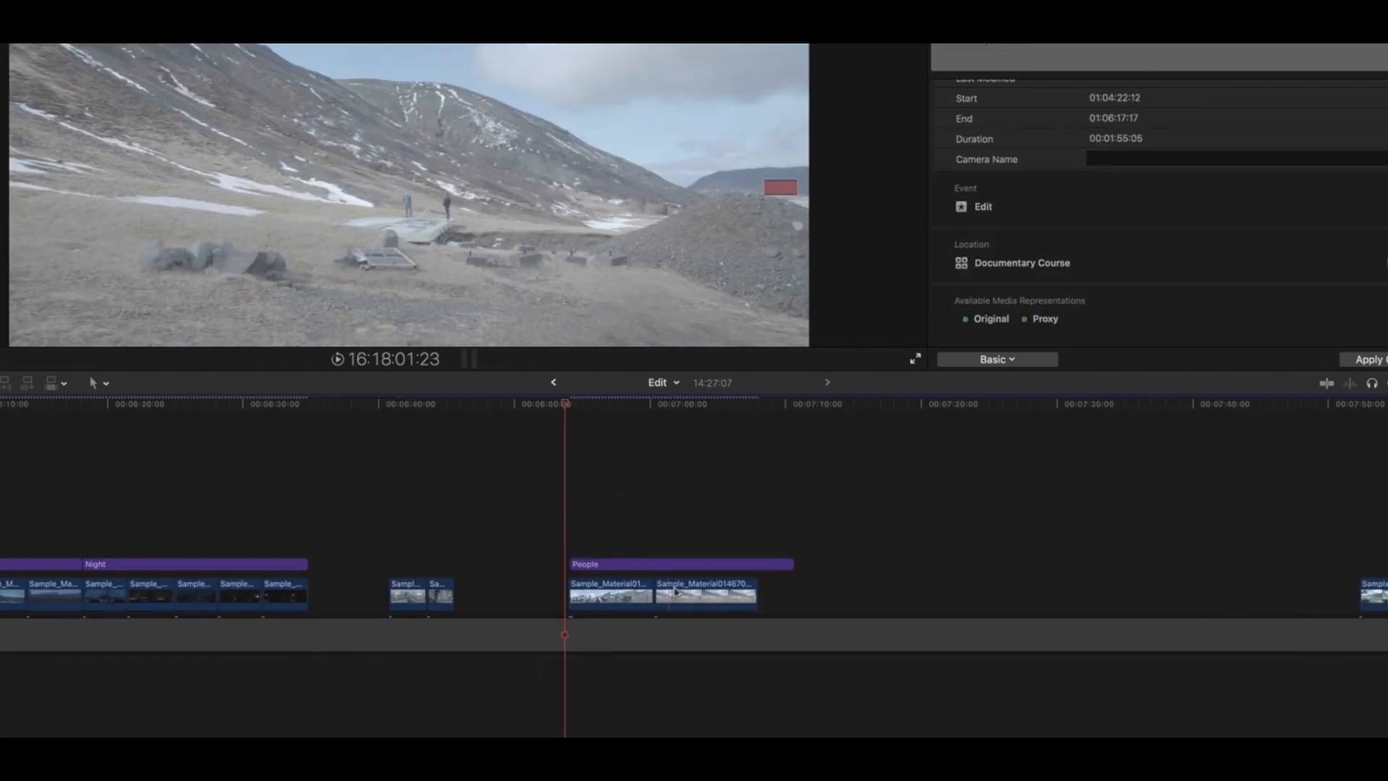
left_click_drag(674, 591, 475, 592)
left_click(400, 493)
mouse_move(411, 408)
left_mouse_down()
mouse_move(375, 407)
mouse_move(453, 407)
mouse_move(304, 407)
mouse_move(388, 407)
left_mouse_up()
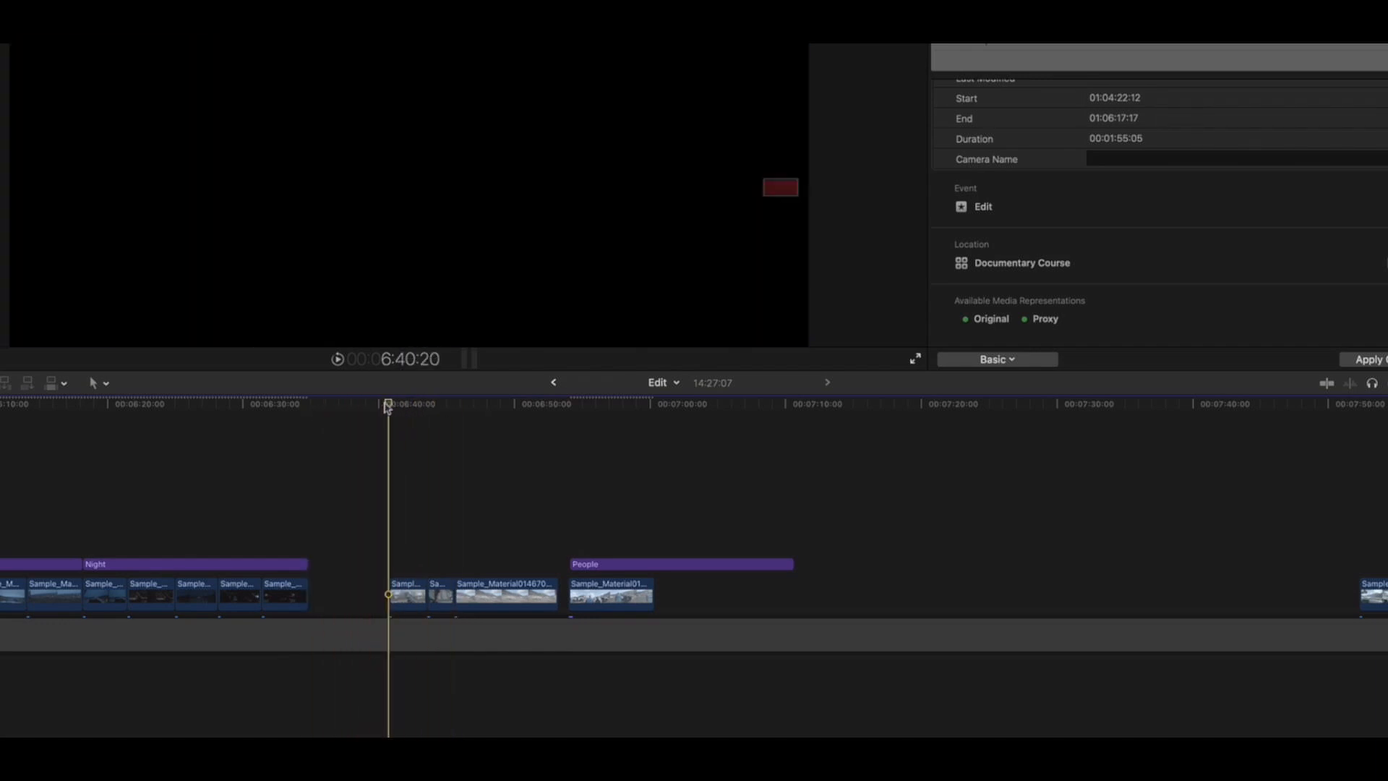
key("space")
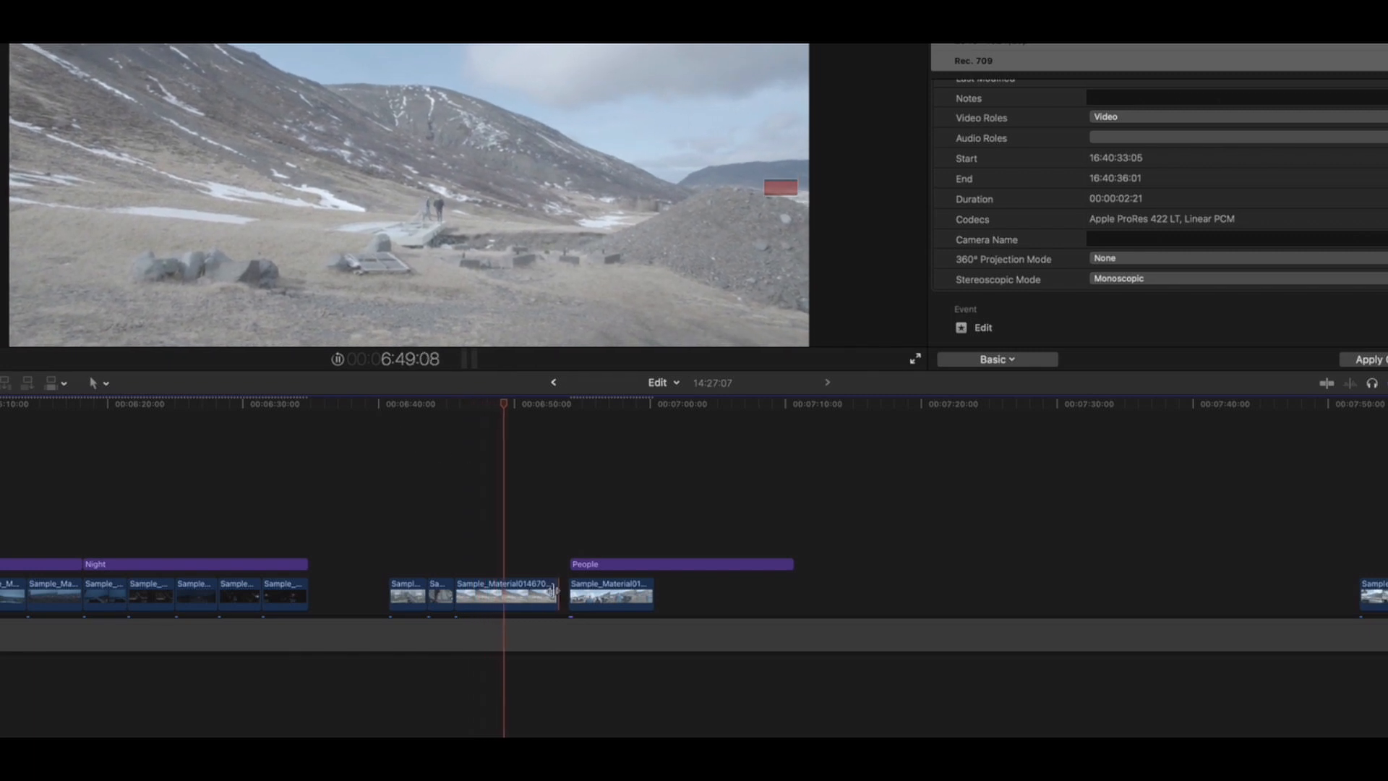
Shorten the end of Sample_Material01467022, place Sample_Material01469380 directly after it at about 6:50, and trim that clip to 5:07.
mouse_move(553, 591)
left_mouse_down()
mouse_move(509, 586)
mouse_move(569, 593)
mouse_move(544, 590)
left_mouse_up()
left_click(509, 406)
key("space")
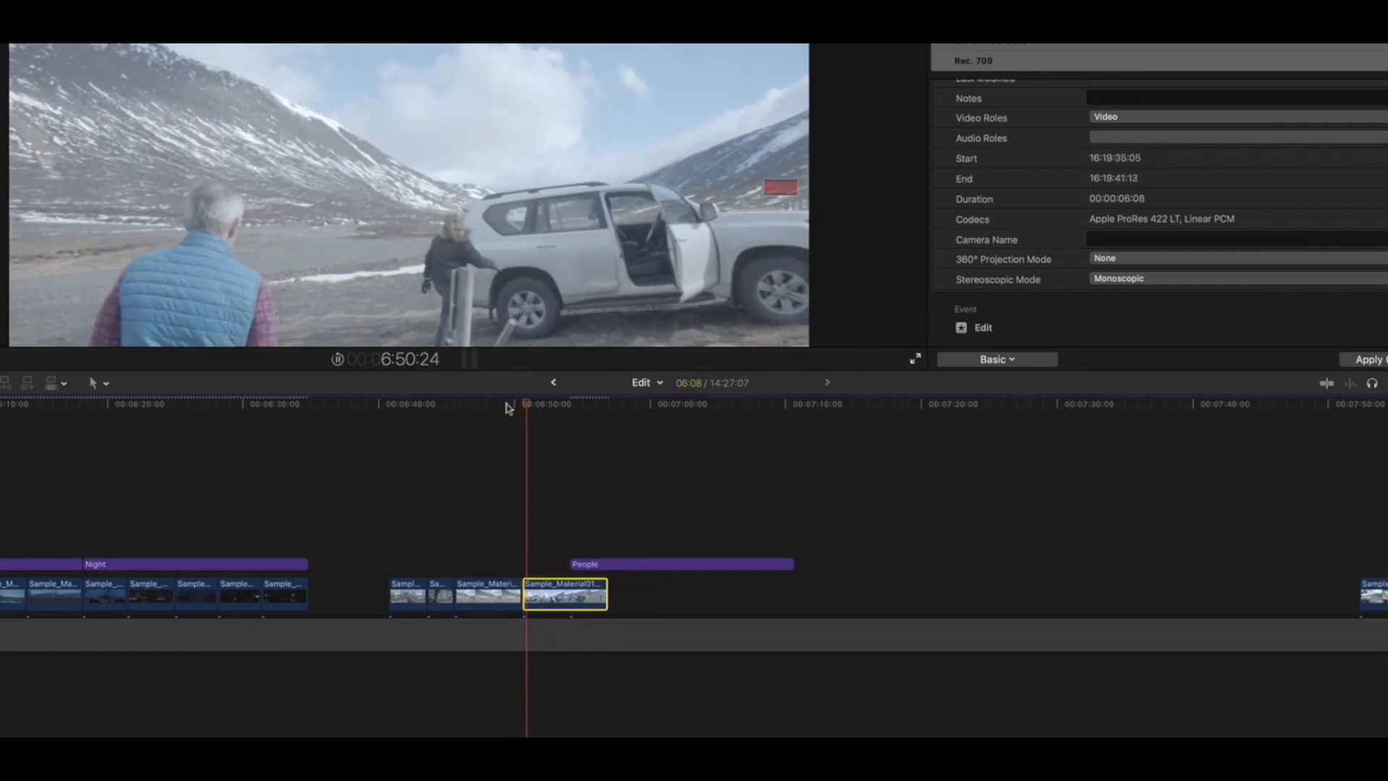
mouse_move(525, 579)
left_mouse_down()
mouse_move(539, 577)
mouse_move(529, 572)
left_mouse_up()
left_click_drag(405, 410, 487, 428)
Move the People title to the start of its four clips at about 6:41, and shorten it to 15:03.
left_click_drag(600, 565, 419, 565)
left_click_drag(606, 569, 591, 568)
left_click_drag(407, 405, 569, 402)
left_click_drag(384, 410, 382, 407)
key("space")
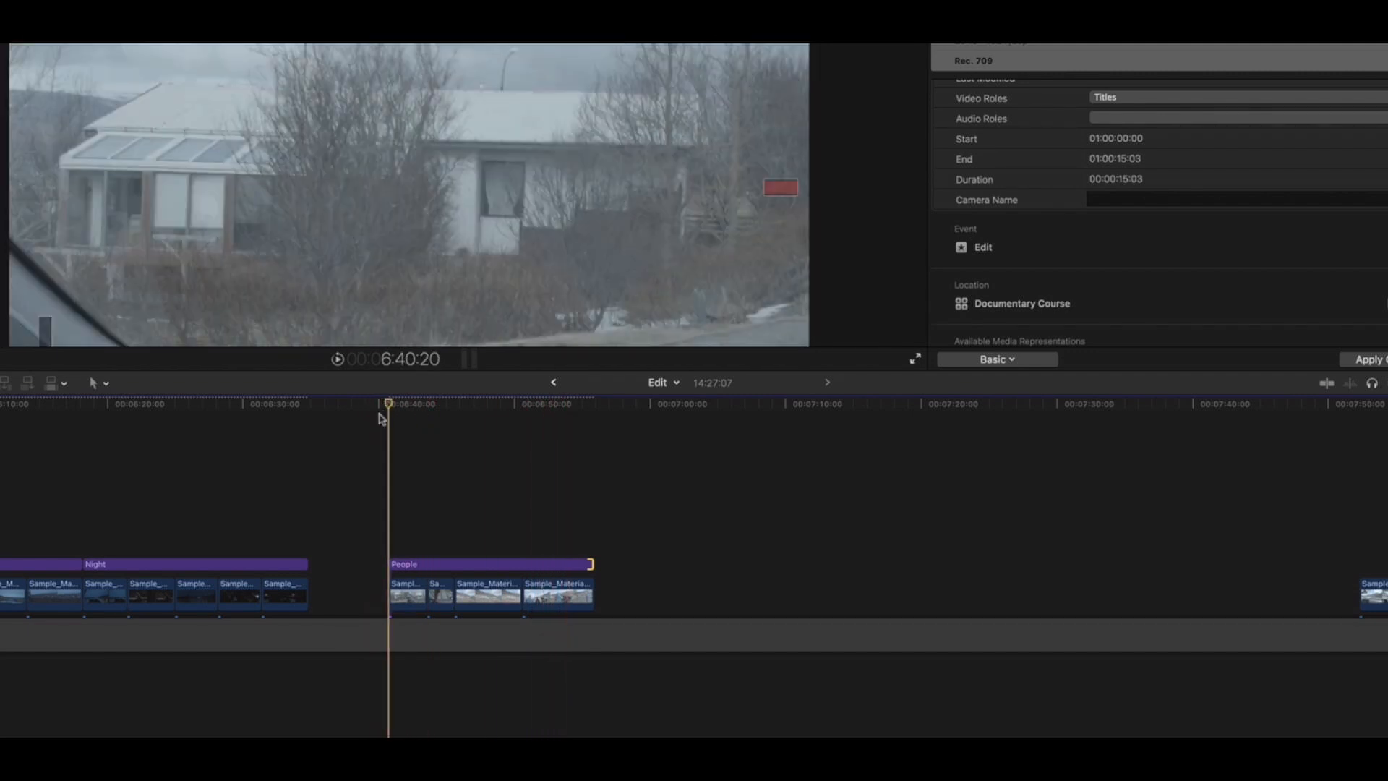
Shorten Sample_Material01467022 further, close the gap with Sample_Material01469380, and trim the end of the People title to match the clips.
left_click(561, 592)
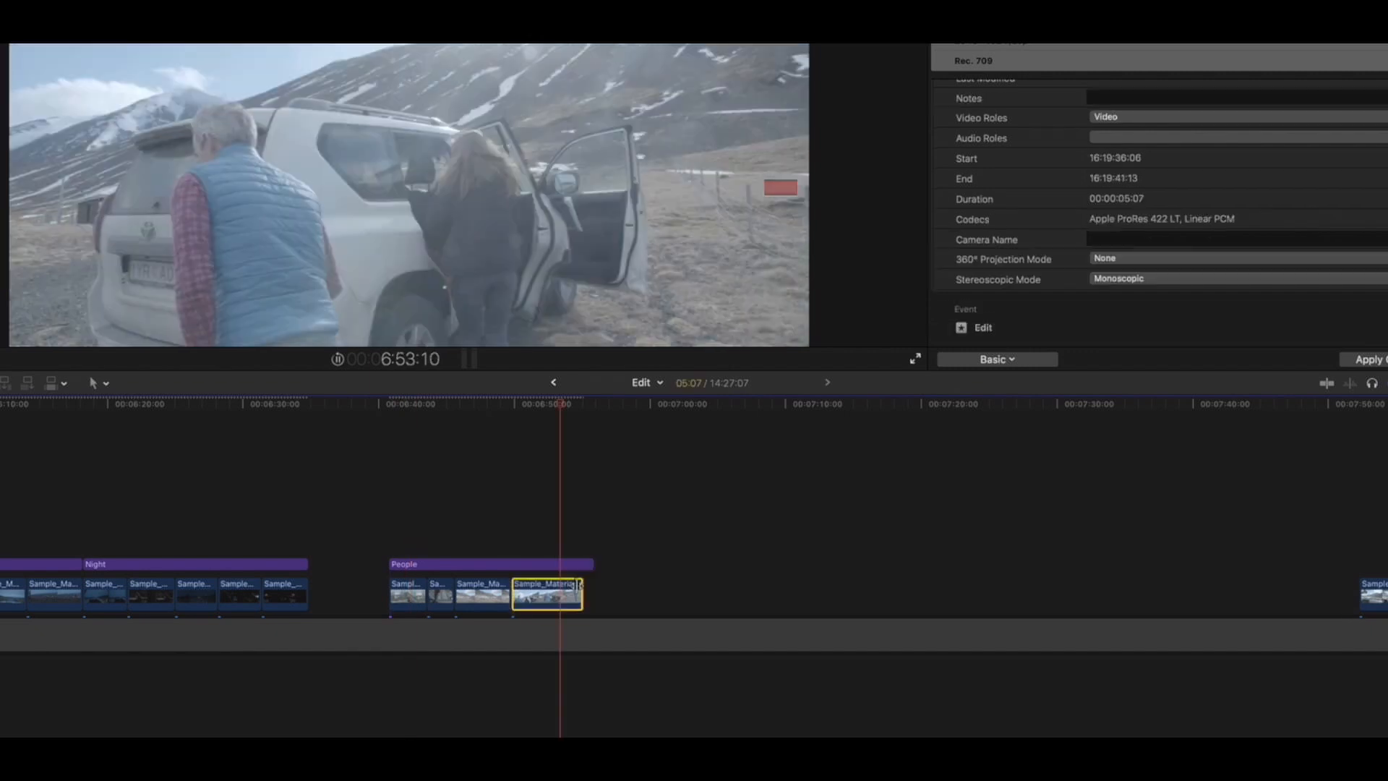
left_click_drag(578, 584, 575, 562)
key("super+minus")
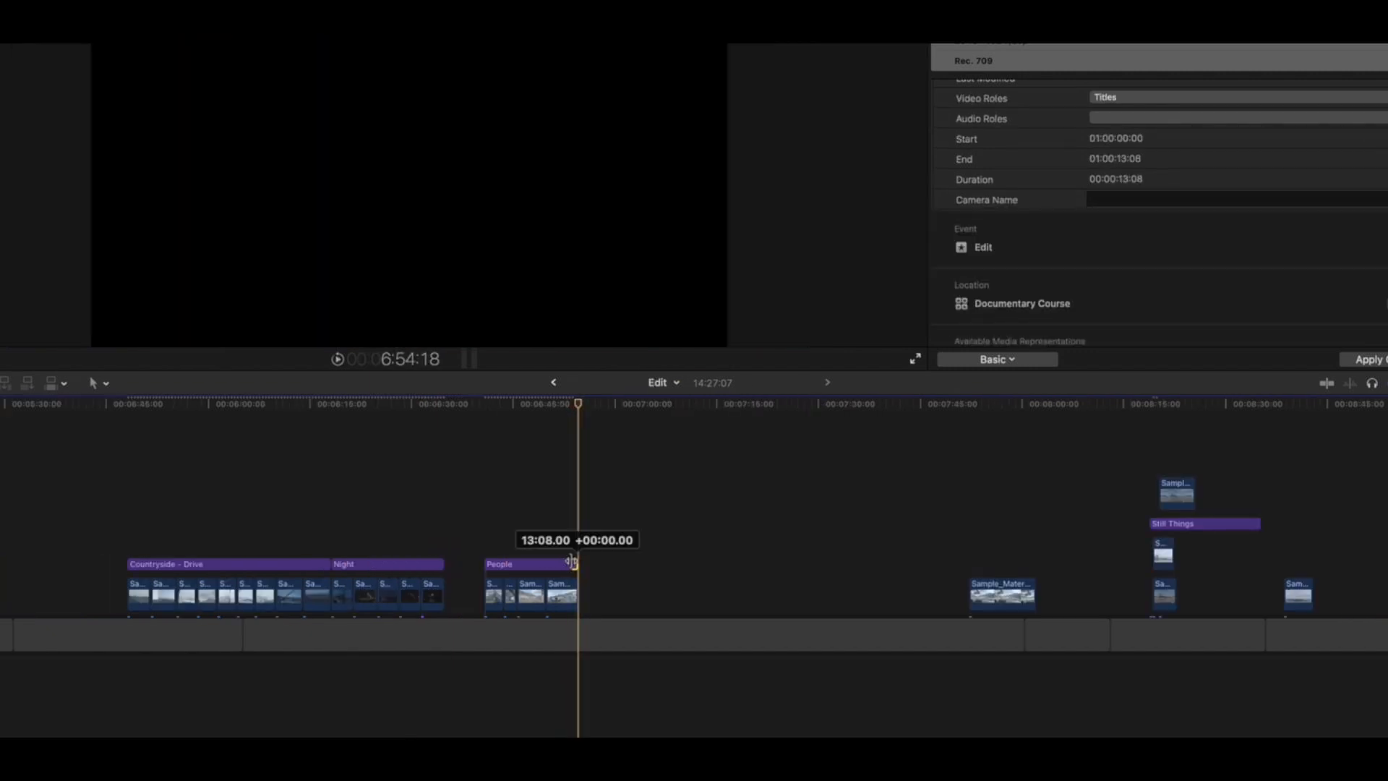
Move the People title and its clips directly before the Countryside - Drive sequence at 5:34:07, and play across the transition.
scroll(499, 503, "left", 5)
left_click_drag(226, 409, 374, 412)
left_click_drag(468, 418, 222, 416)
left_click_drag(545, 542, 667, 615)
left_click_drag(611, 570, 163, 569)
left_click(191, 410)
key("space")
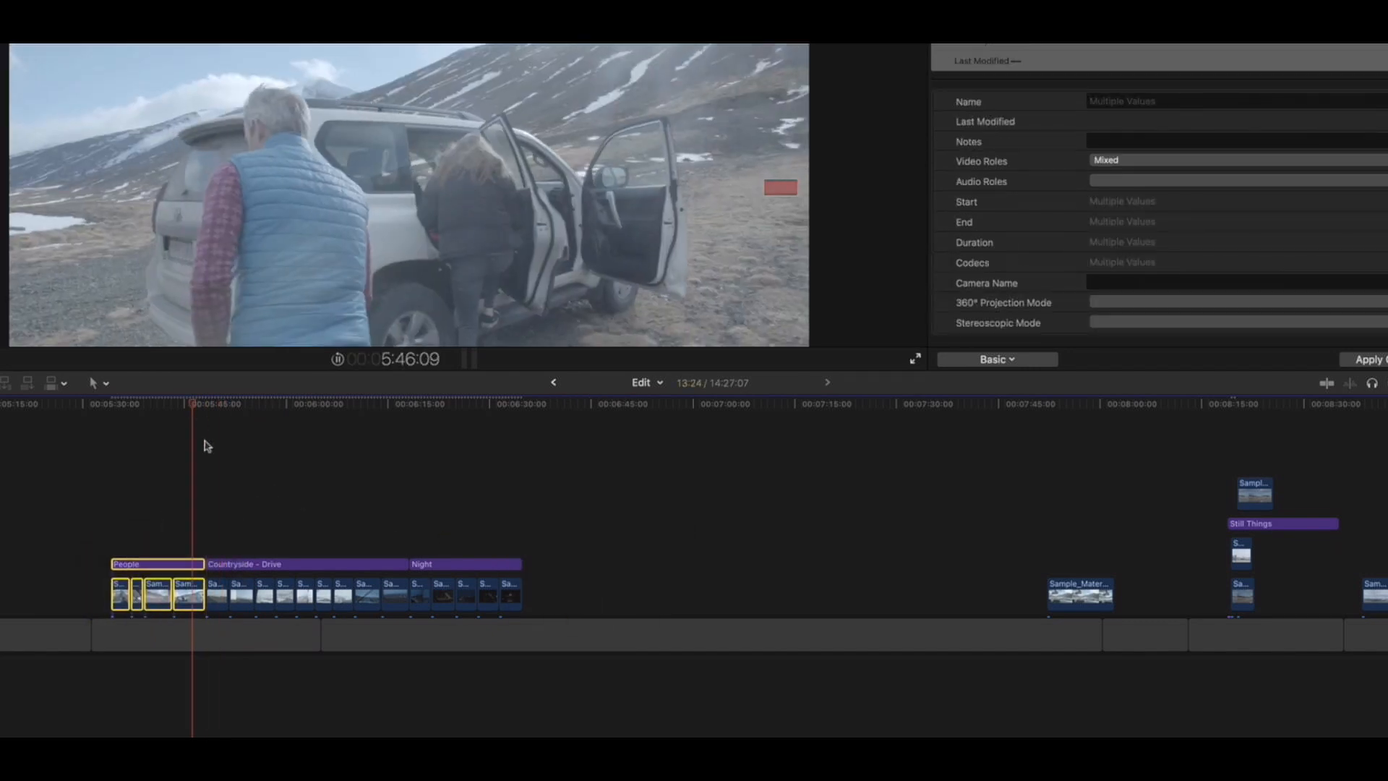
key("super+equal")
key("super+minus")
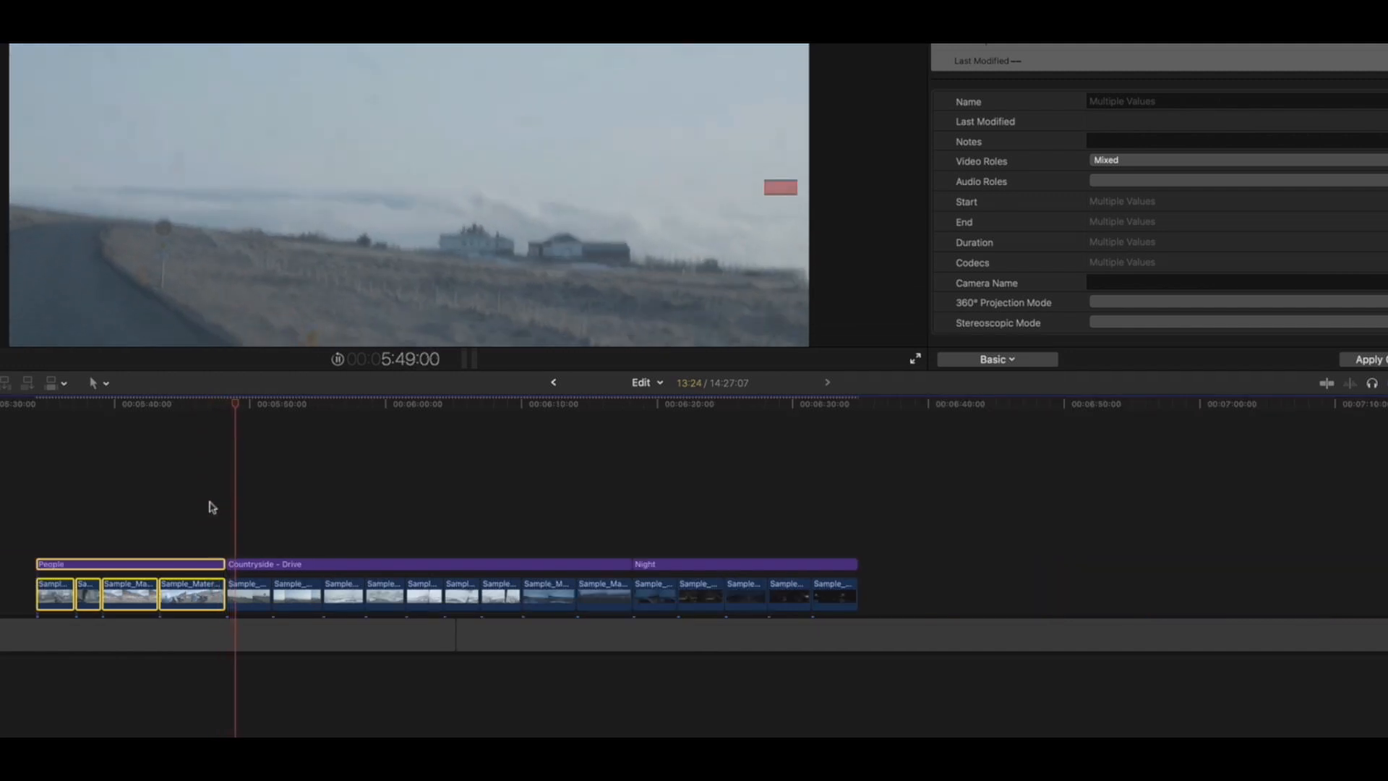
key("space")
Review the joined People, Countryside - Drive and Night sequence from its start at 5:34:07.
key("super+minus")
key("super+minus")
left_click(196, 406)
mouse_move(199, 406)
left_mouse_down()
mouse_move(141, 406)
mouse_move(189, 412)
left_mouse_up()
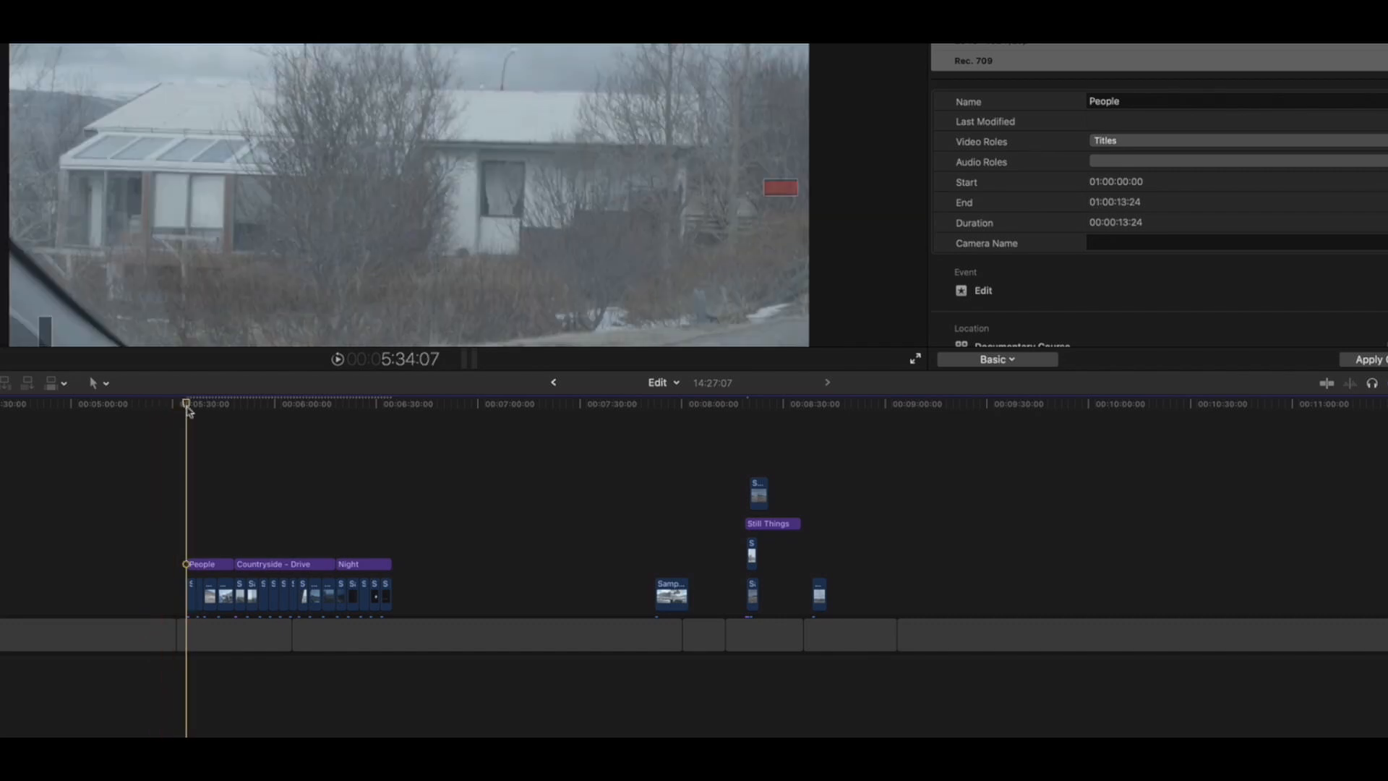
key("super+equal")
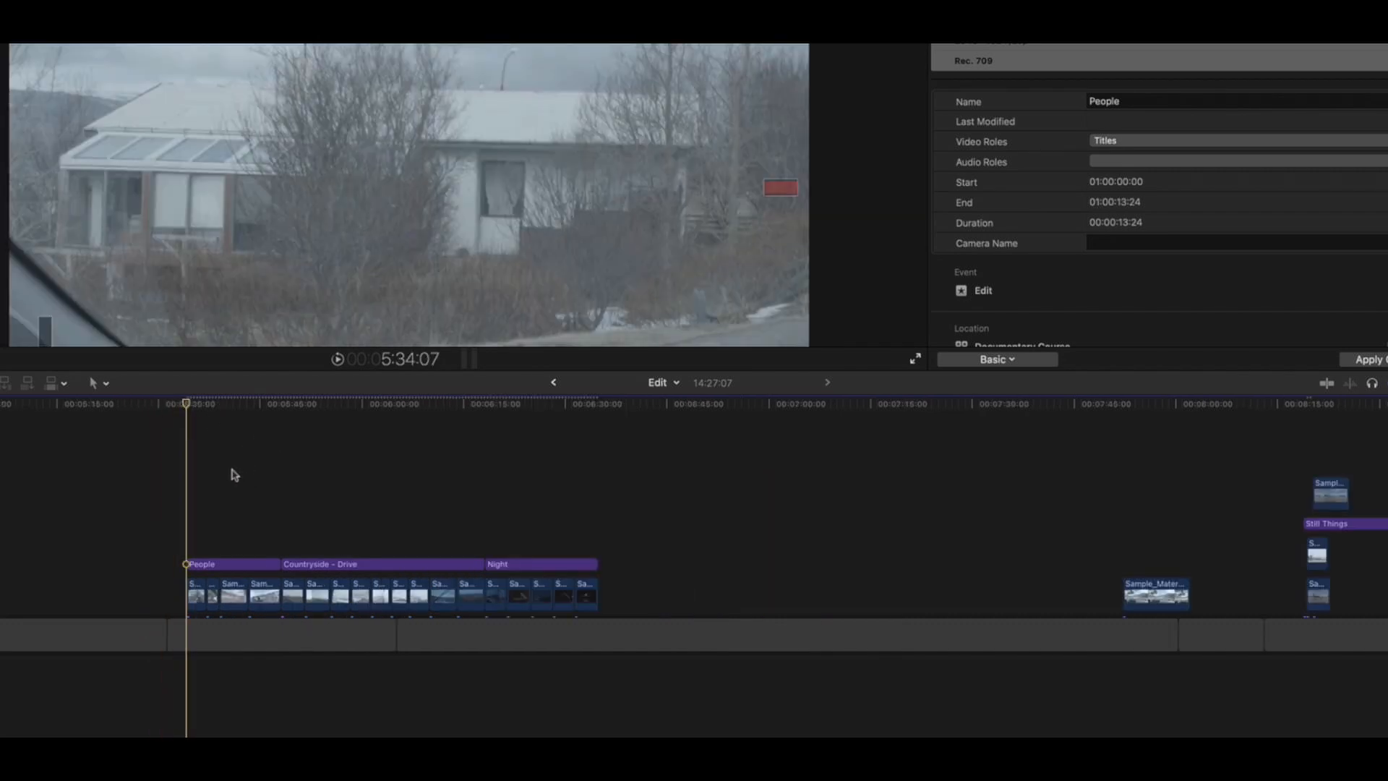
left_click_drag(192, 406, 183, 413)
key("super+minus")
key("super+equal")
mouse_move(218, 426)
left_mouse_down()
mouse_move(187, 418)
mouse_move(219, 413)
mouse_move(198, 405)
mouse_move(212, 418)
left_mouse_up()
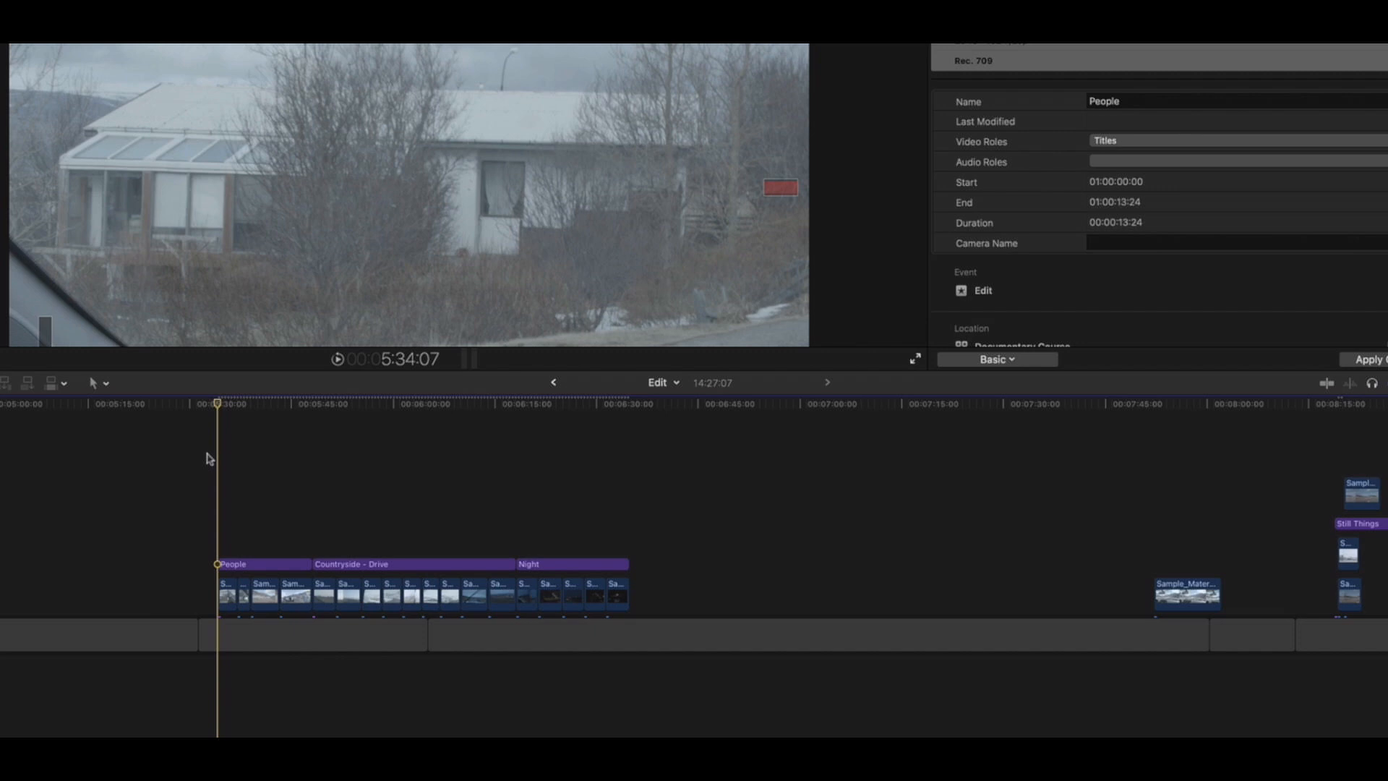
key("space")
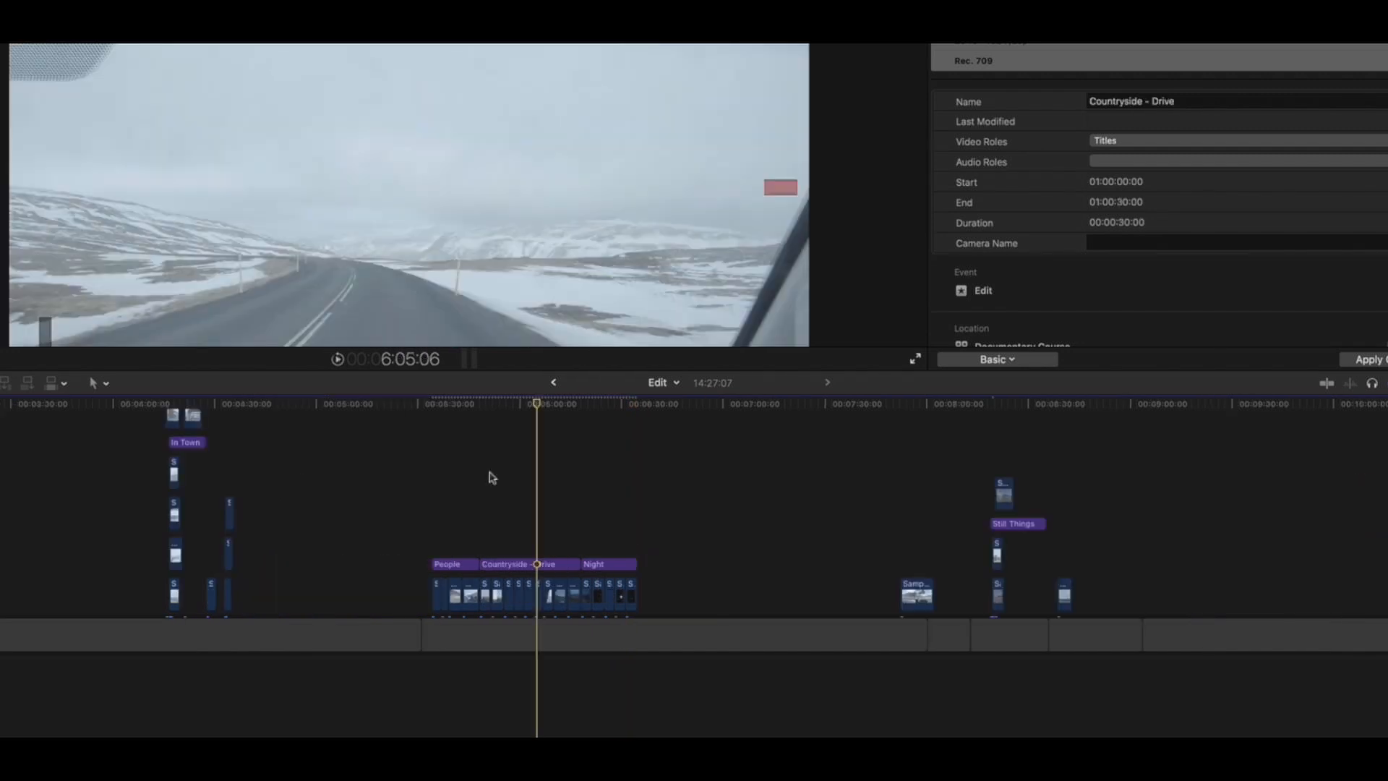
left_click(422, 405)
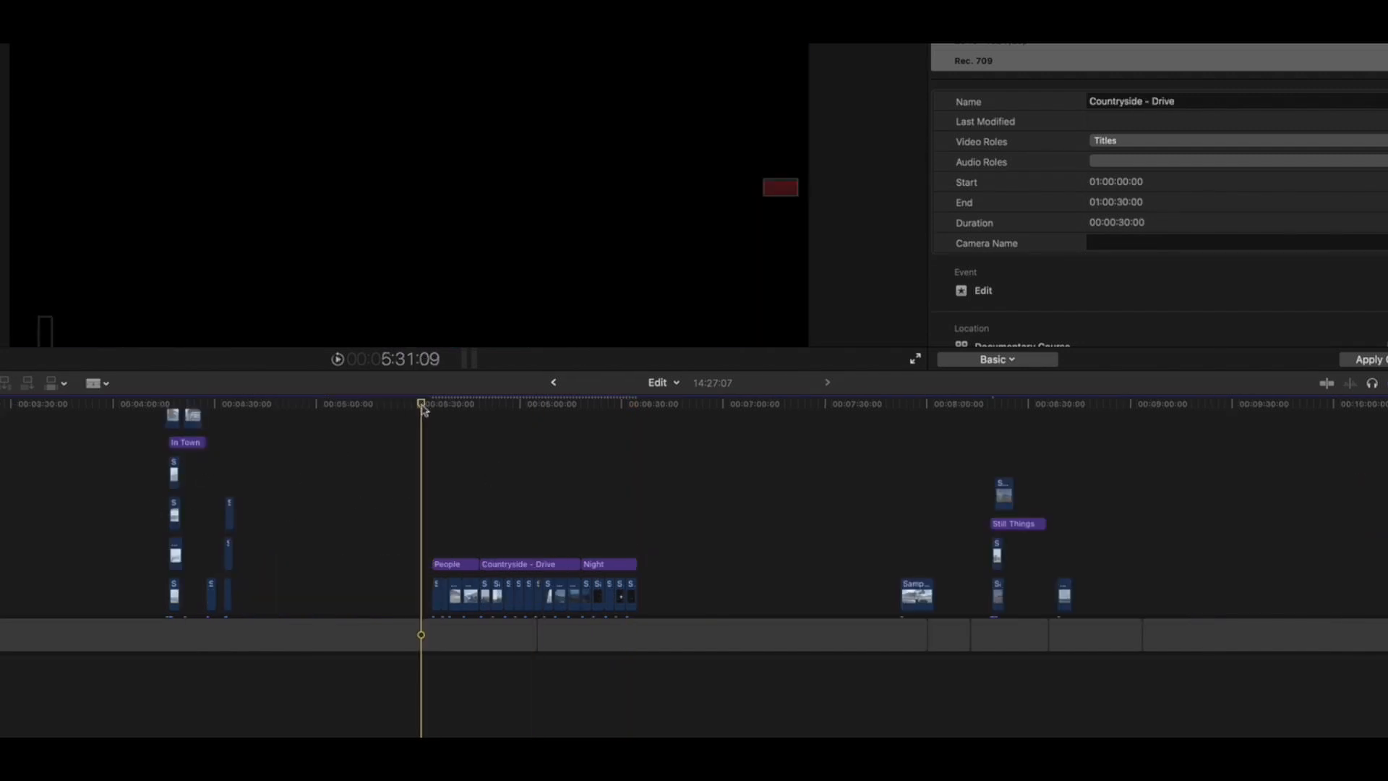
left_click_drag(426, 409, 576, 415)
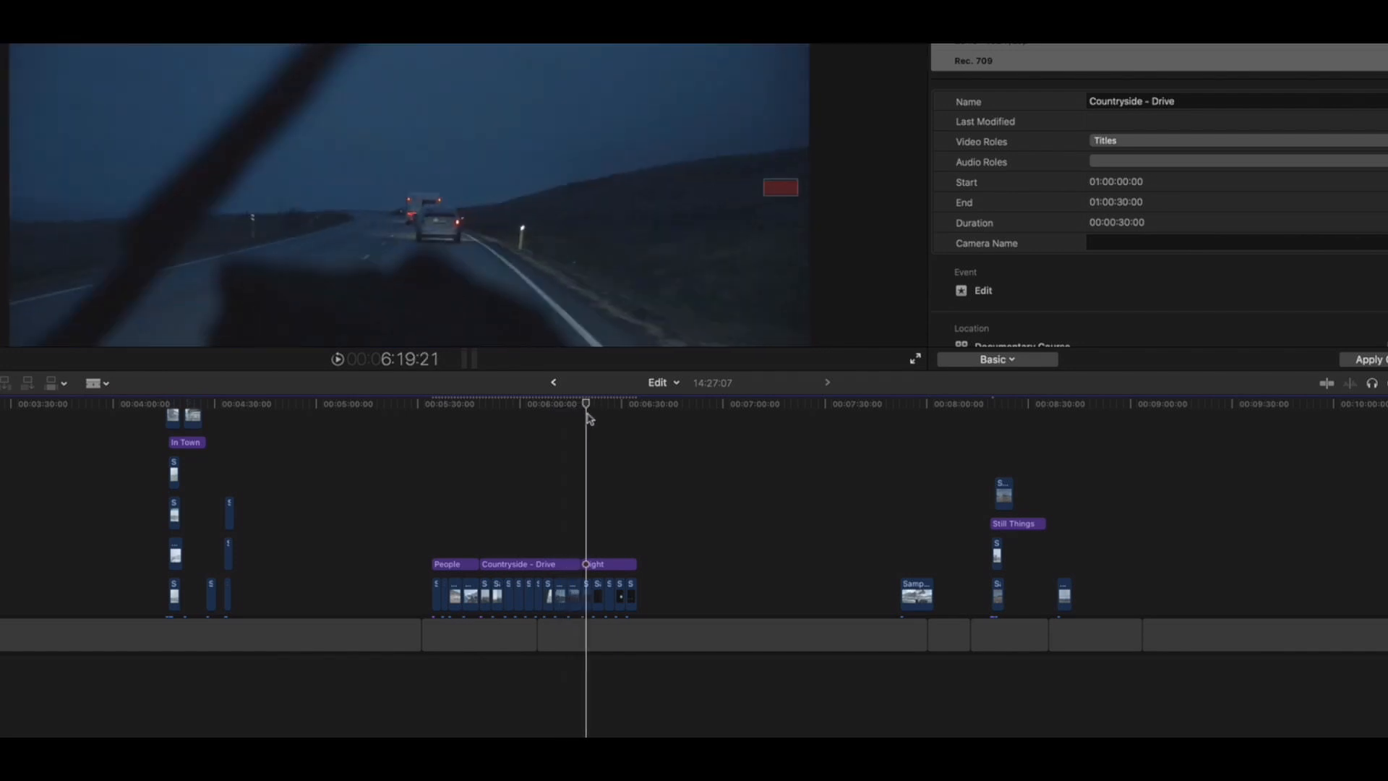
left_click_drag(590, 417, 628, 418)
Set the two driving clips aside and place Sample_Material01461832, trimmed to 3:18, directly before Sample_Material01467022.
mouse_move(903, 396)
left_mouse_down()
mouse_move(924, 400)
mouse_move(910, 401)
left_mouse_up()
left_click_drag(917, 594, 427, 528)
key("super+equal")
mouse_move(446, 405)
left_mouse_down()
mouse_move(405, 404)
mouse_move(443, 403)
mouse_move(424, 403)
left_mouse_up()
left_click(385, 592)
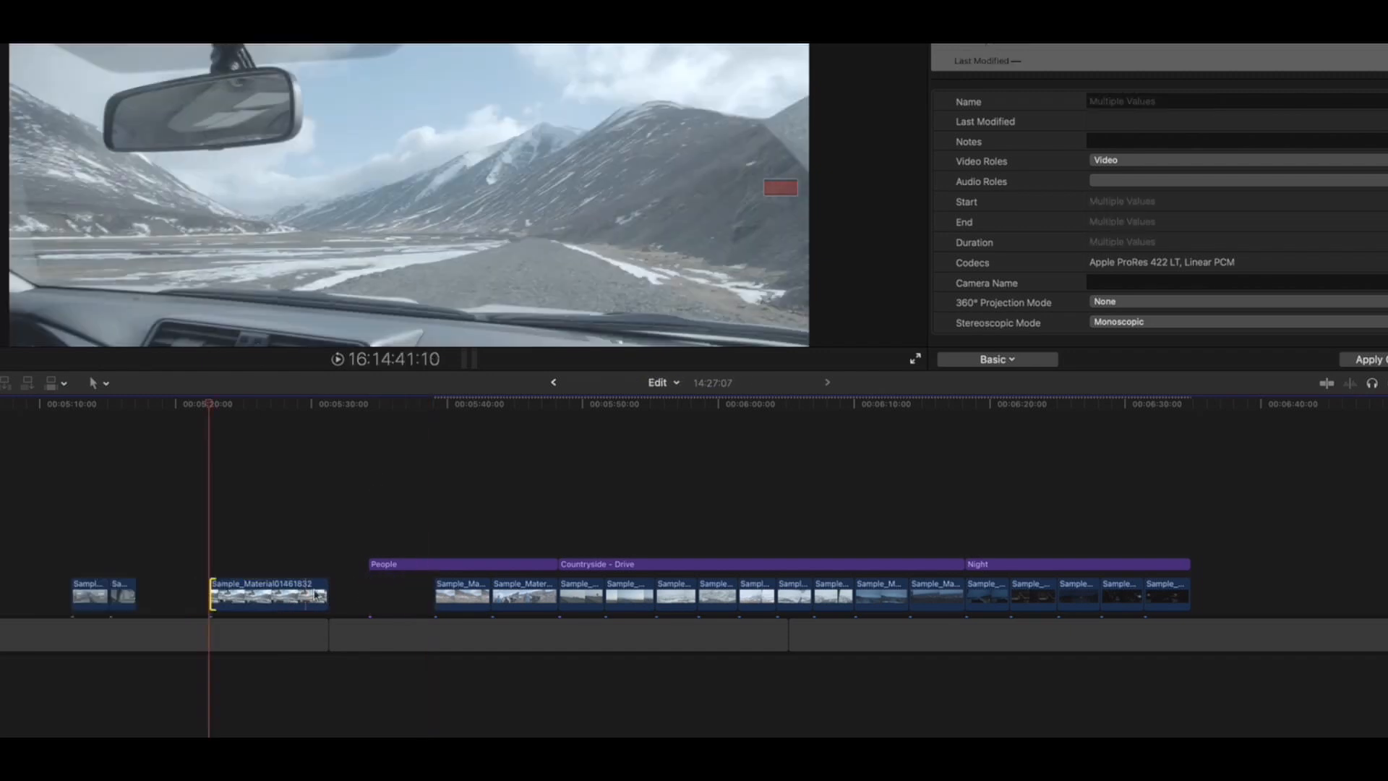
left_click_drag(326, 595, 401, 596)
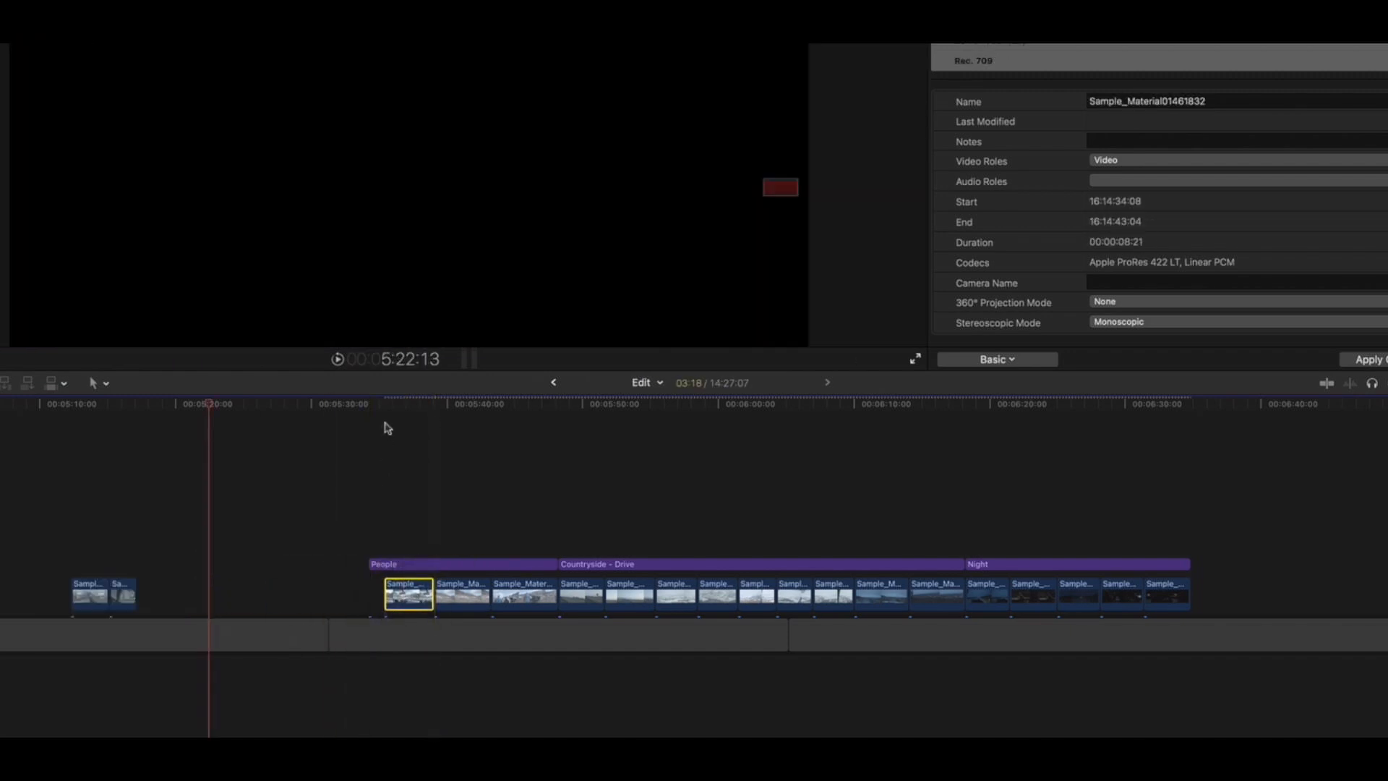
Play Sample_Material01461832 and trim it to about 3 seconds, keeping it against Sample_Material01467022.
left_click(384, 405)
key("space")
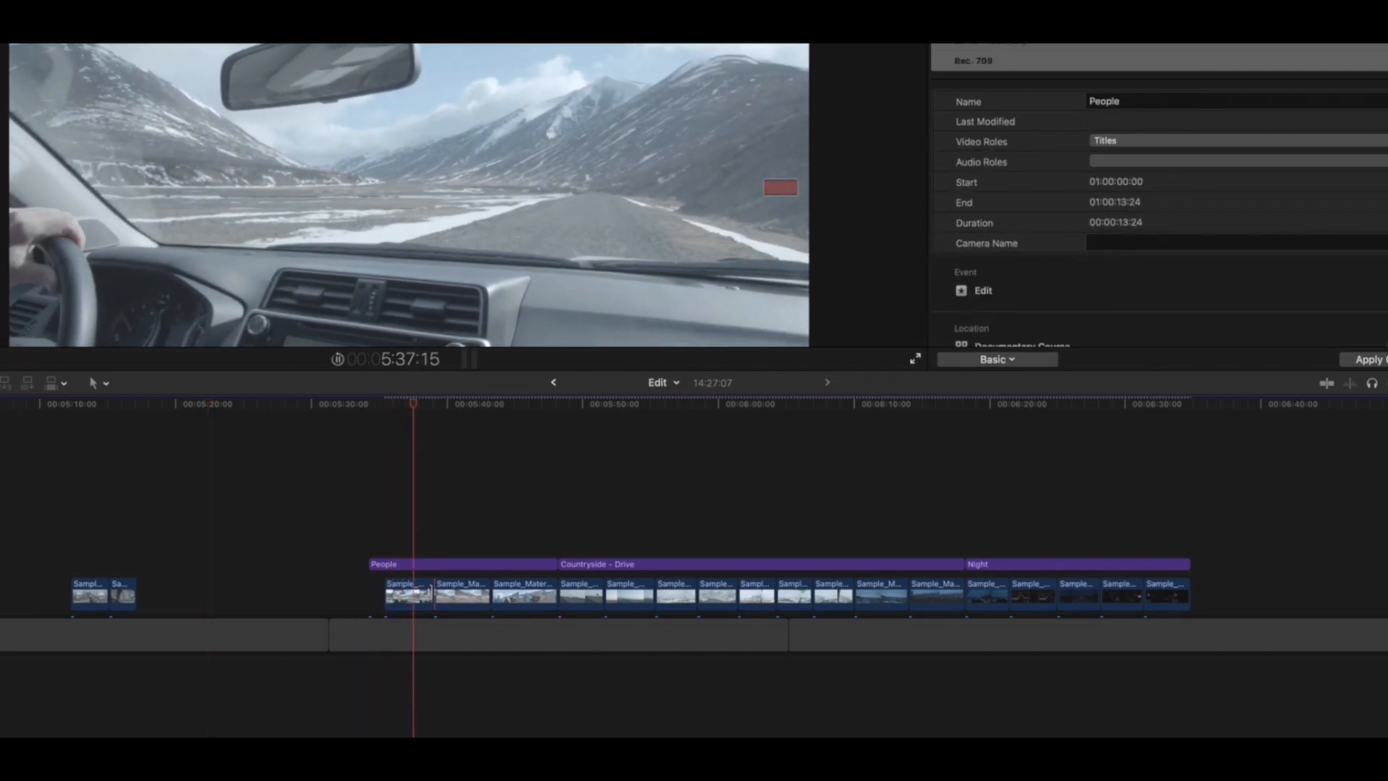
mouse_move(427, 596)
left_mouse_down()
mouse_move(384, 589)
mouse_move(434, 592)
left_mouse_up()
Move the two driving clips back directly before Sample_Material01461832, and extend the start of the People title to a 17:02 duration.
left_click_drag(145, 621, 329, 564)
left_click(336, 459)
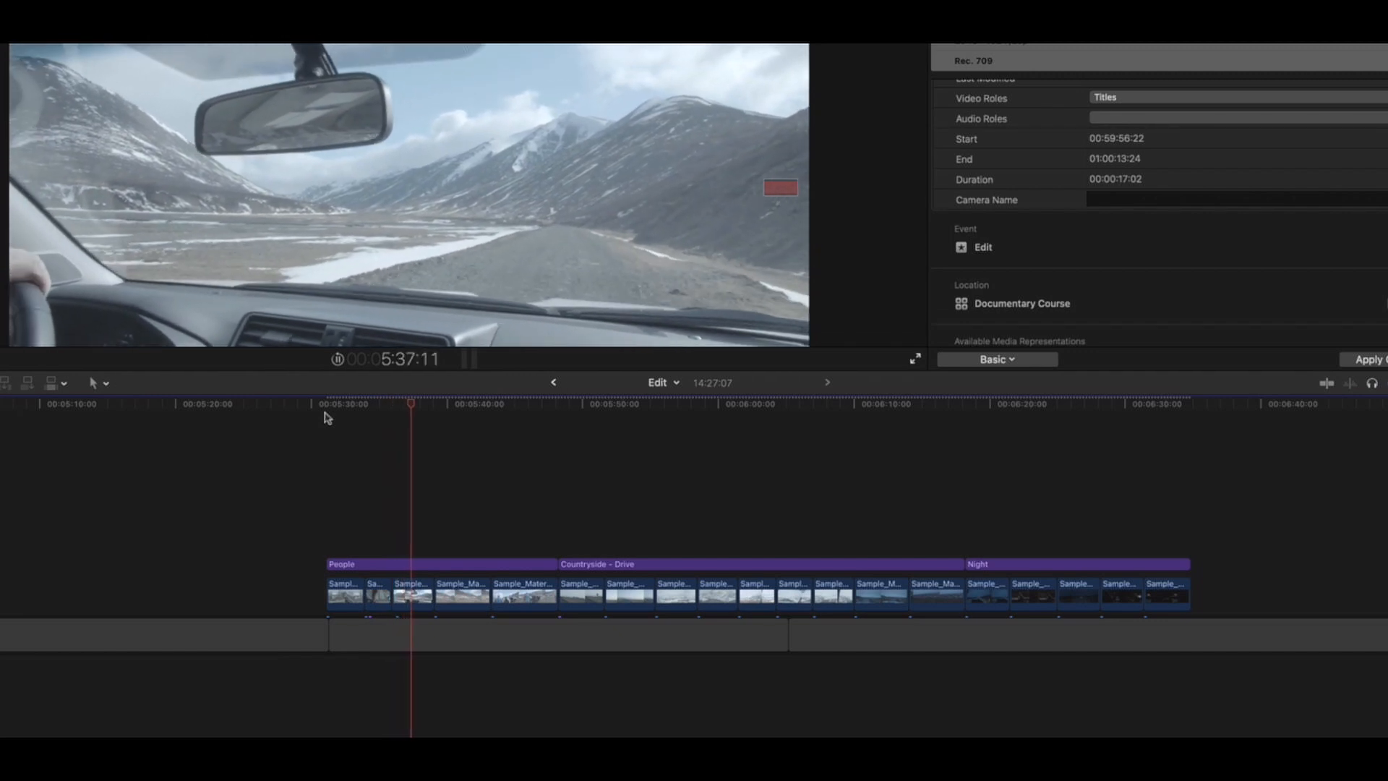
key("space")
key("super+equal")
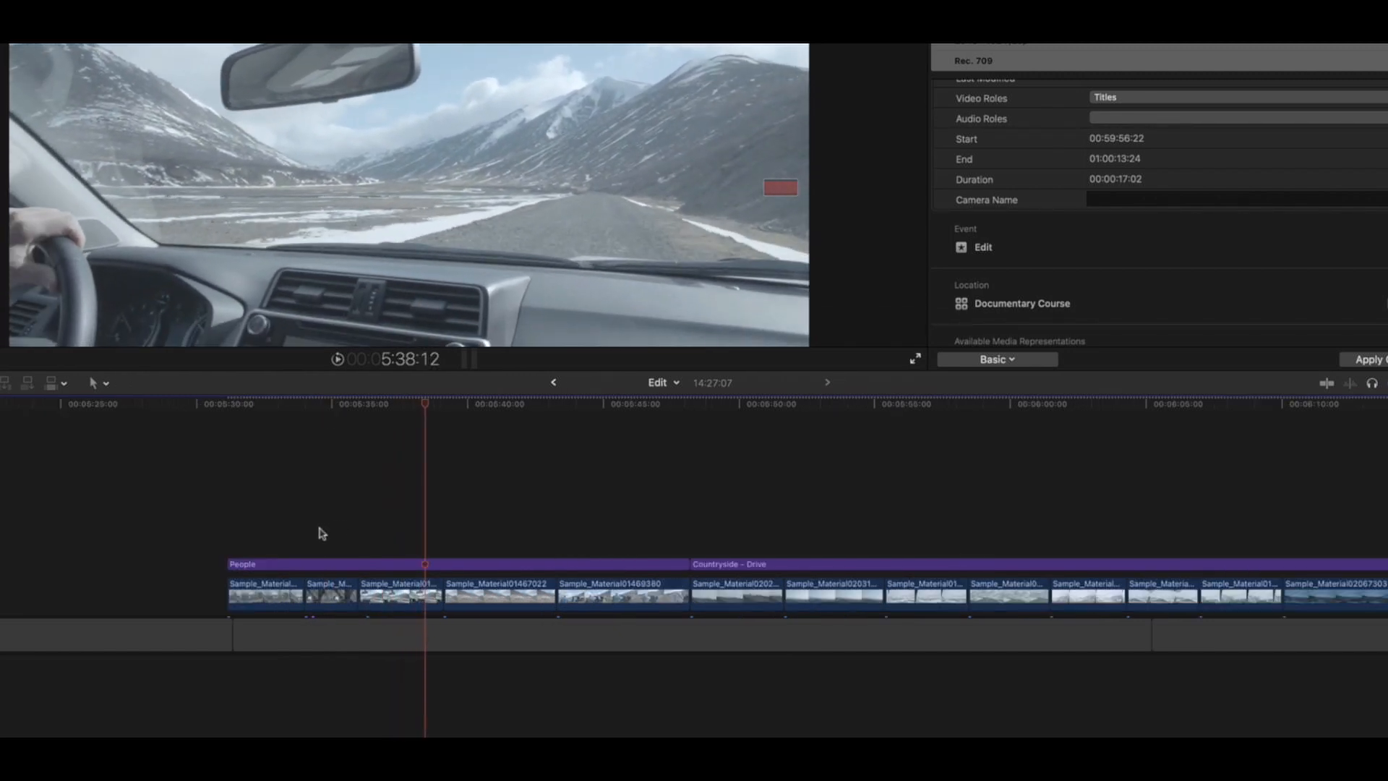
Lengthen the first two People clips and extend the start of the People title to an 18:21 duration.
left_click_drag(268, 590, 182, 563)
key("super+minus")
scroll(216, 522, "right", 3)
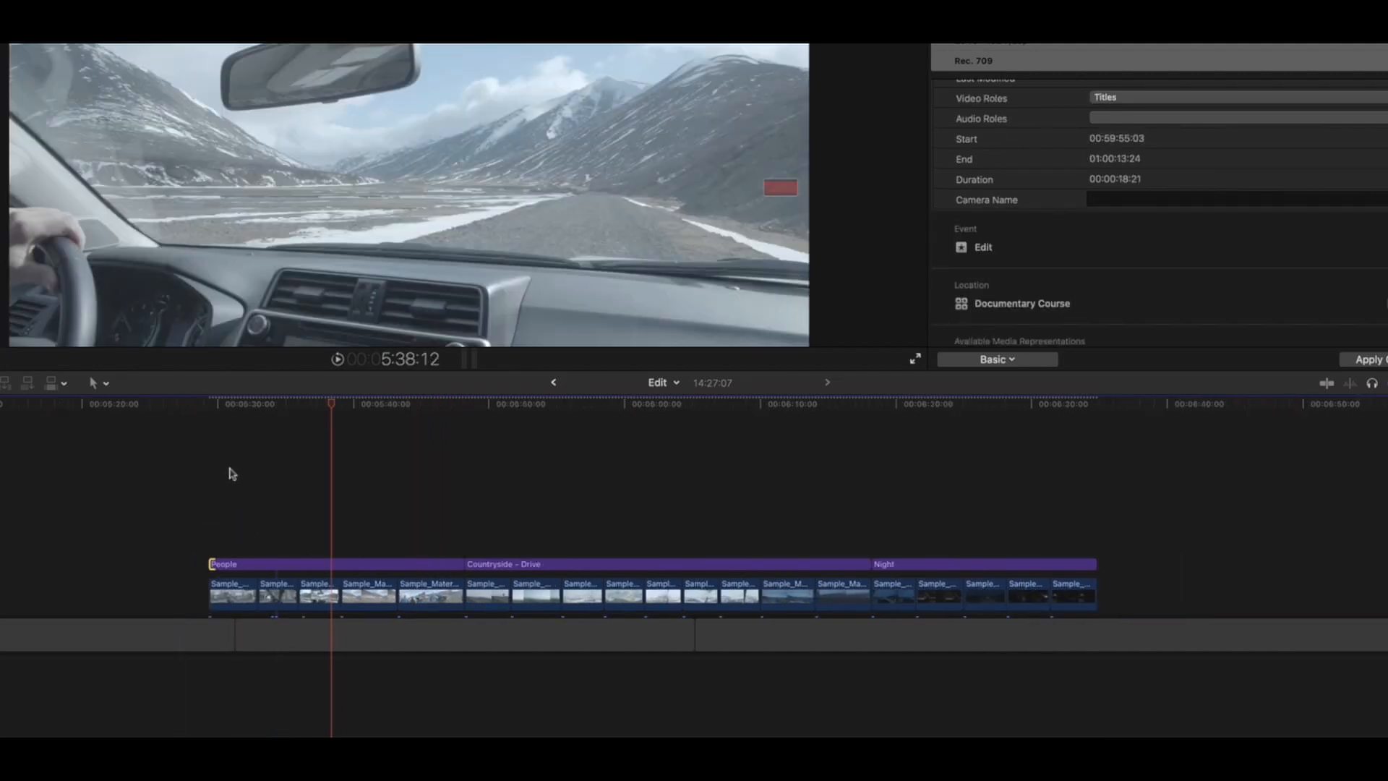
Play the People clips from their start, and move the wing-mirror clip from about 4:29 to just ahead of the People group.
mouse_move(231, 405)
left_mouse_down()
mouse_move(162, 407)
mouse_move(211, 409)
left_mouse_up()
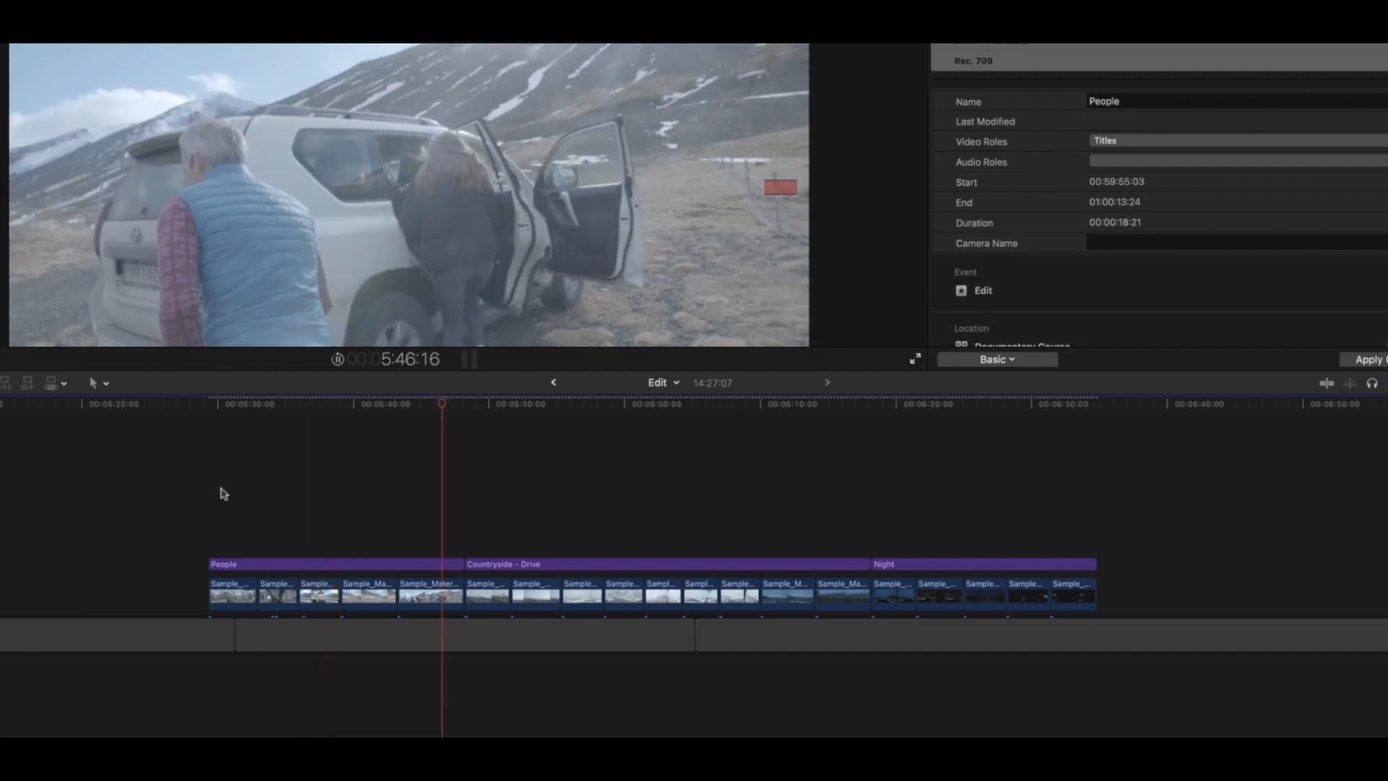
key("space")
key("super+minus")
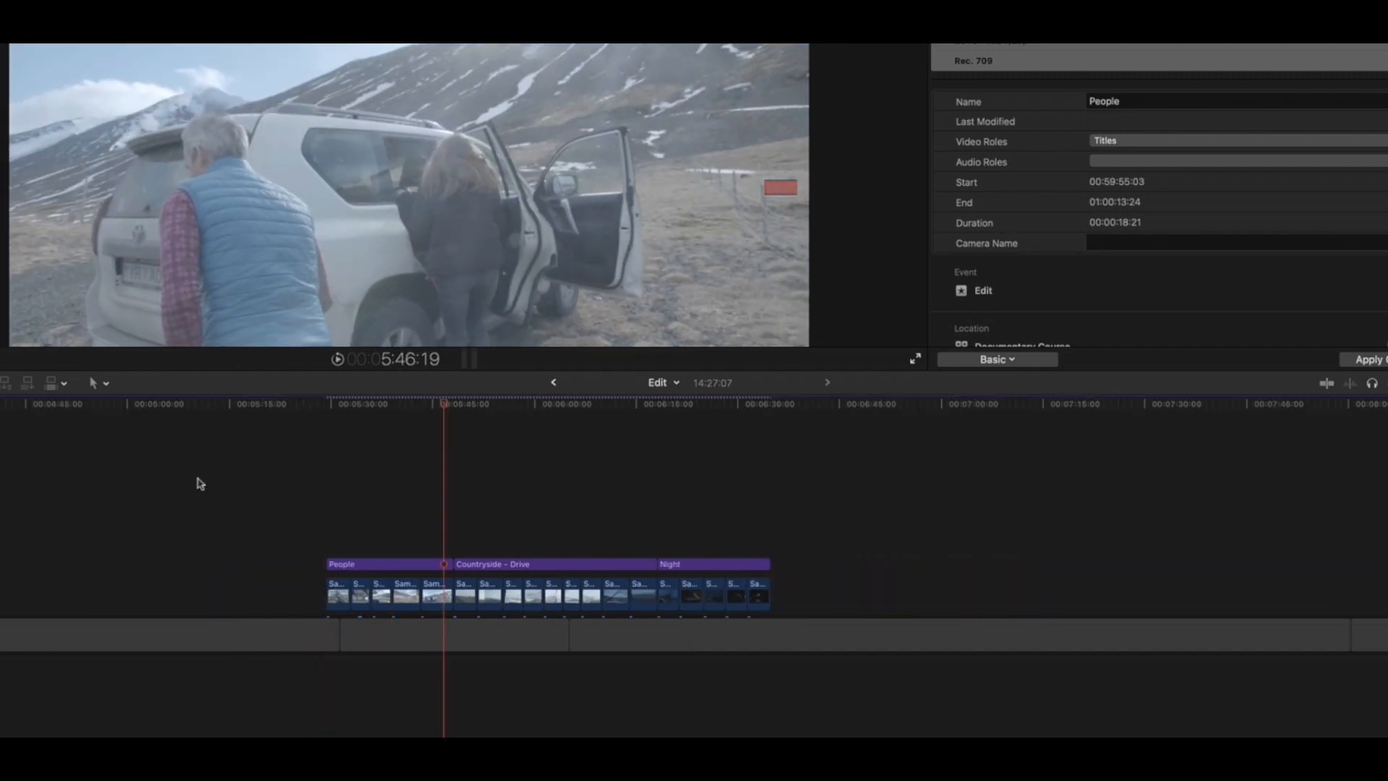
key("super+minus")
left_click_drag(142, 407, 183, 410)
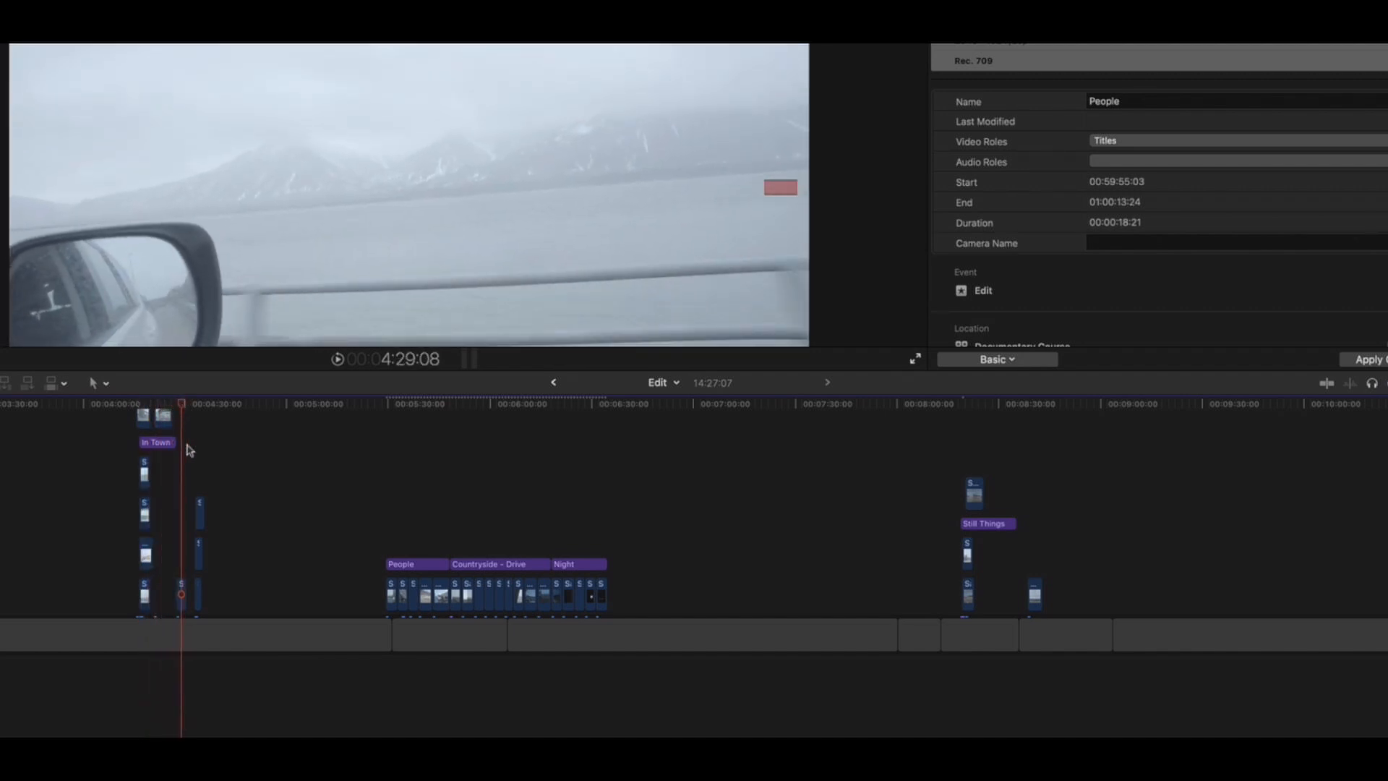
left_click(185, 580)
left_click_drag(182, 584, 346, 582)
Shift the People group about 3 seconds earlier, insert the wing-mirror clip before the Countryside clips, and extend the Countryside - Drive title's start to a 33:03 duration.
left_click(352, 447)
left_click_drag(330, 405, 388, 436)
key("space")
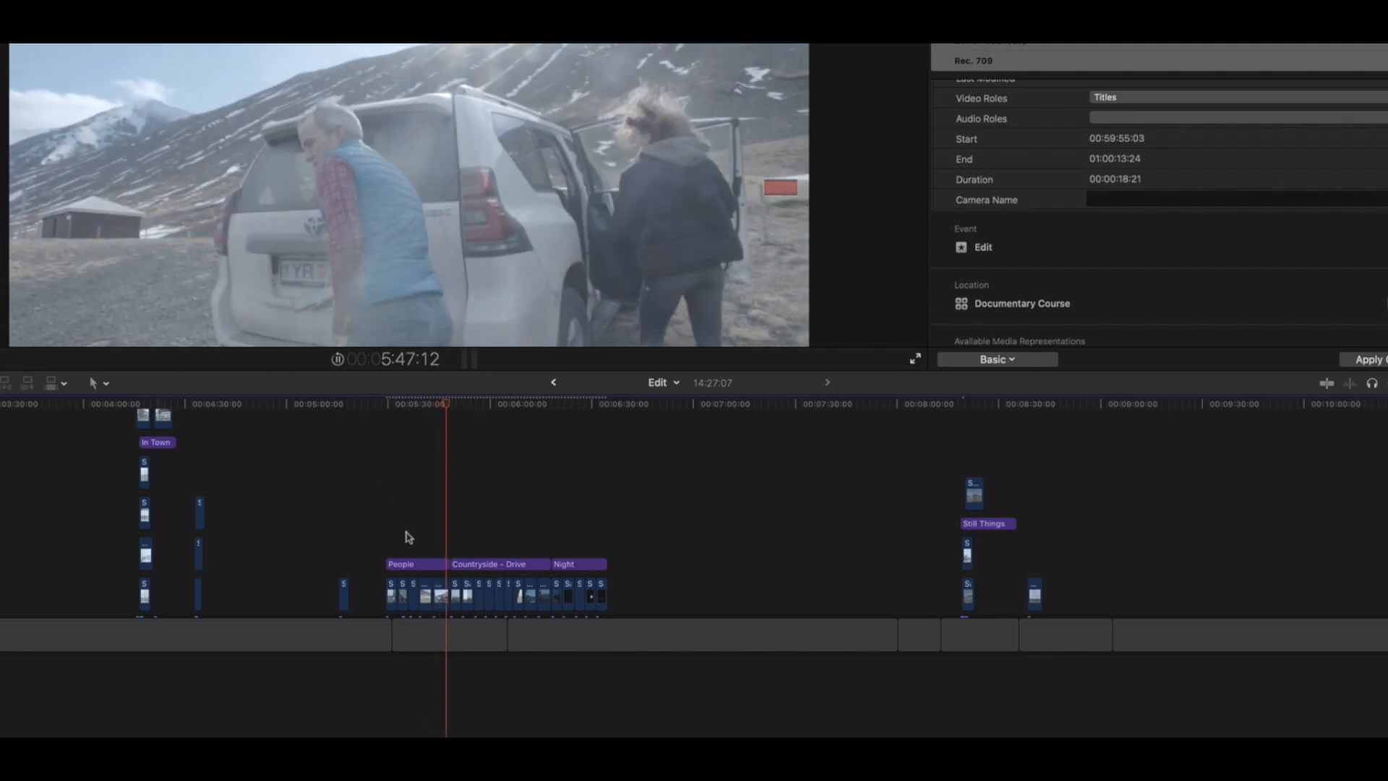
left_click_drag(372, 551, 445, 597)
key("super+equal")
key("super+equal")
left_click_drag(437, 564, 395, 563)
left_click_drag(331, 539, 386, 596)
left_click_drag(167, 409, 143, 410)
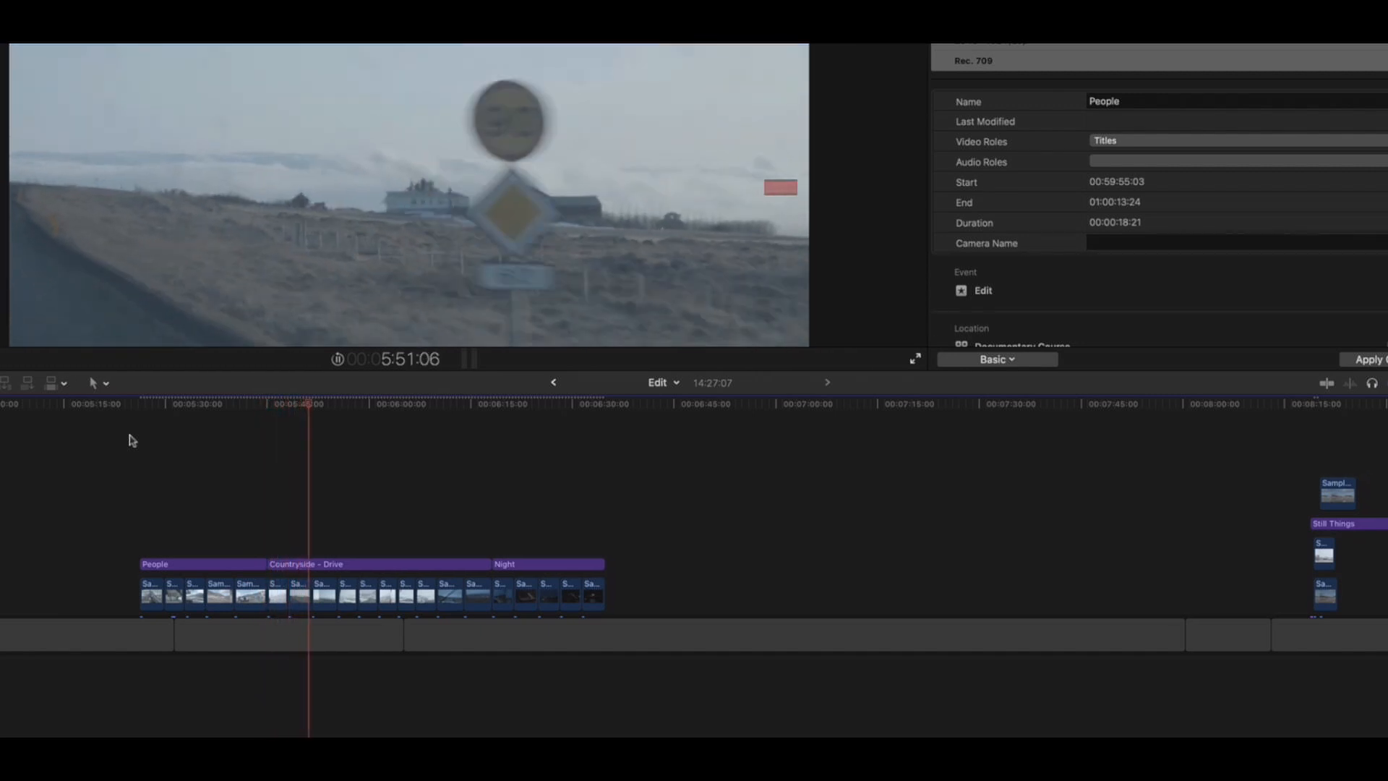
left_click_drag(253, 405, 273, 405)
Copy Sample_Material01377670 from the In Town group to the start of the People clips, and extend the start of the People title to a 24:11 duration.
key("super+minus")
key("super+minus")
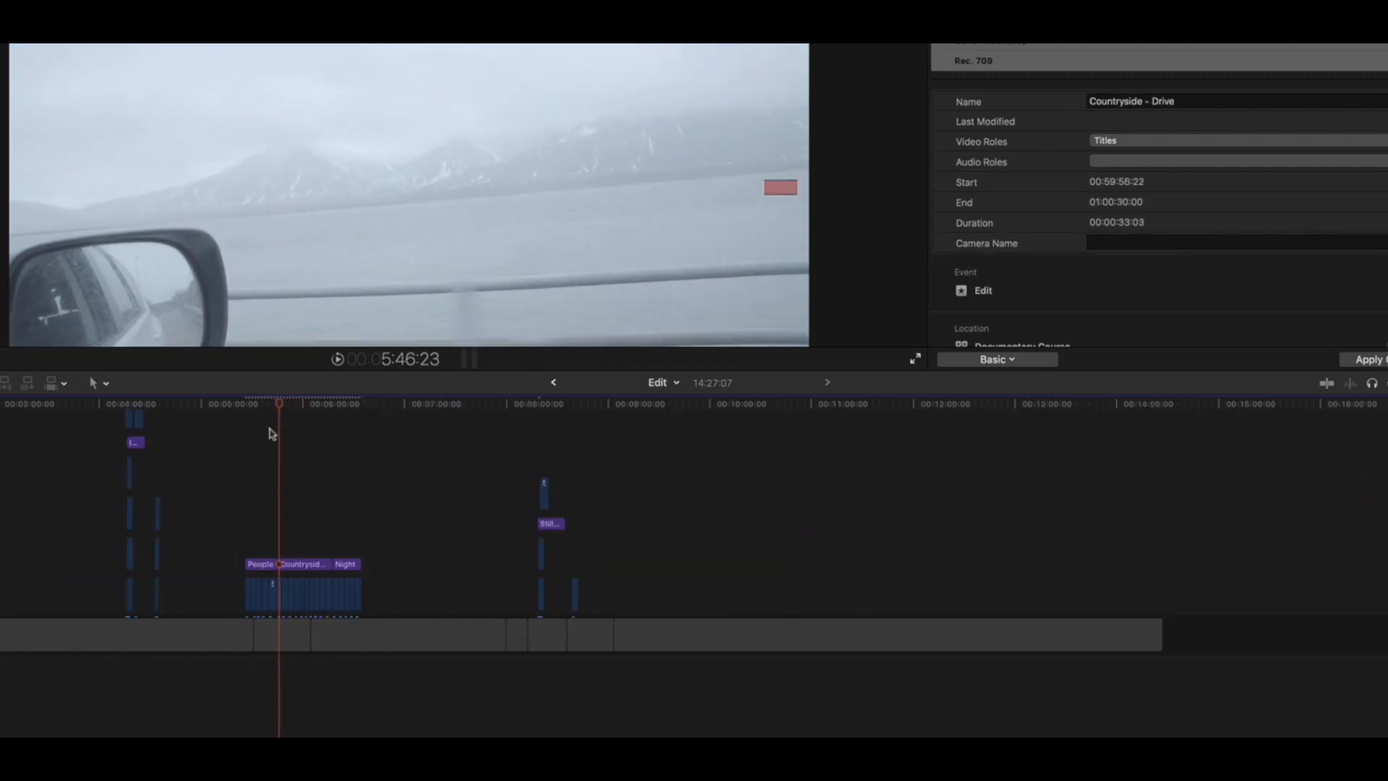
key("super+equal")
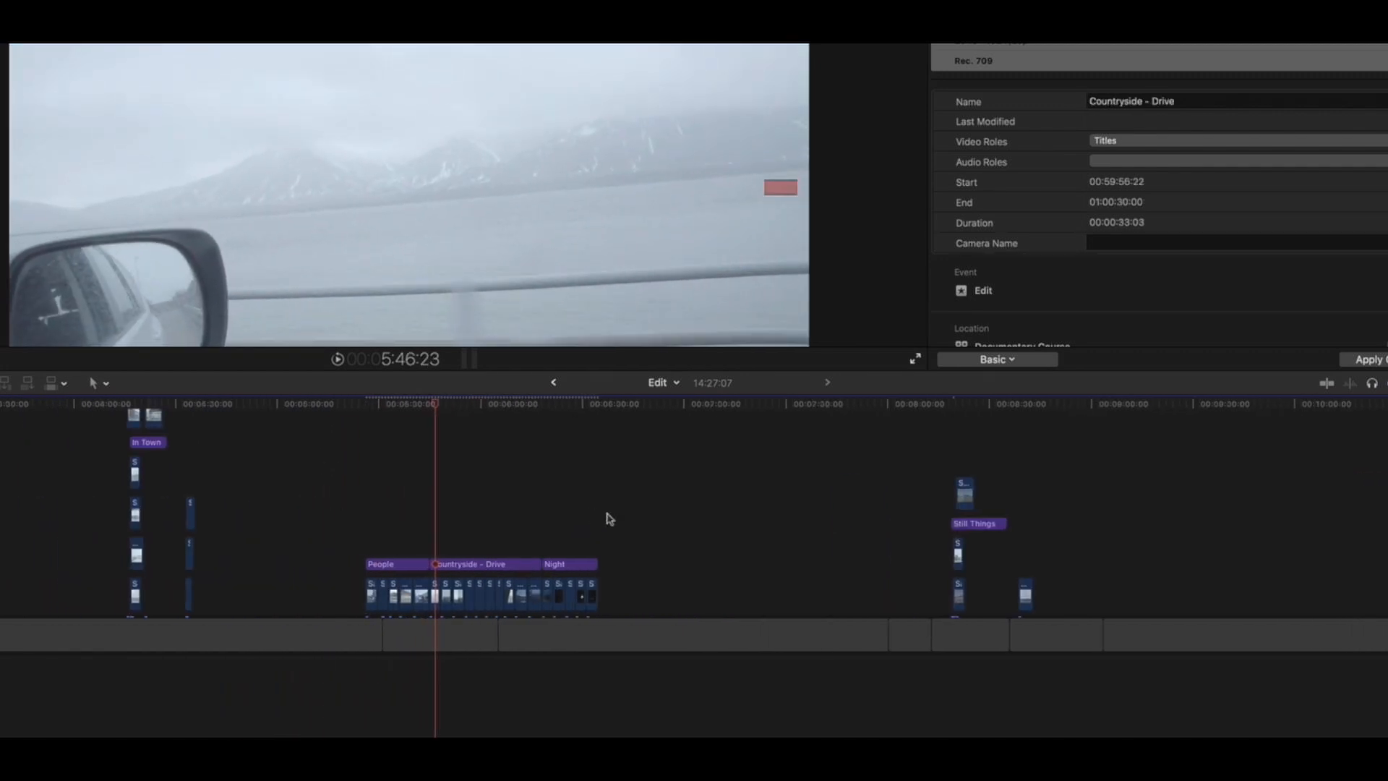
left_click_drag(964, 494, 905, 514)
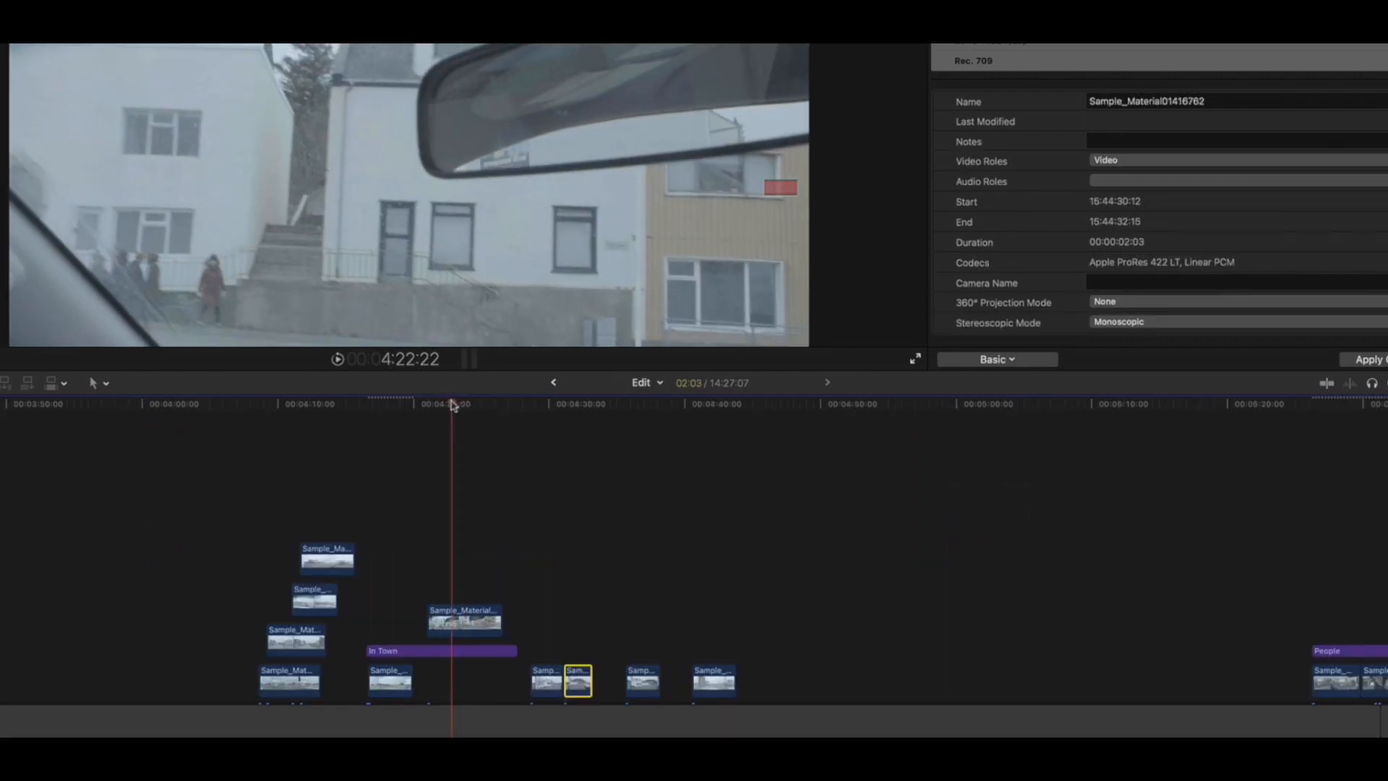
mouse_move(453, 406)
left_mouse_down()
mouse_move(427, 405)
mouse_move(443, 406)
left_mouse_up()
left_click_drag(503, 504, 470, 611)
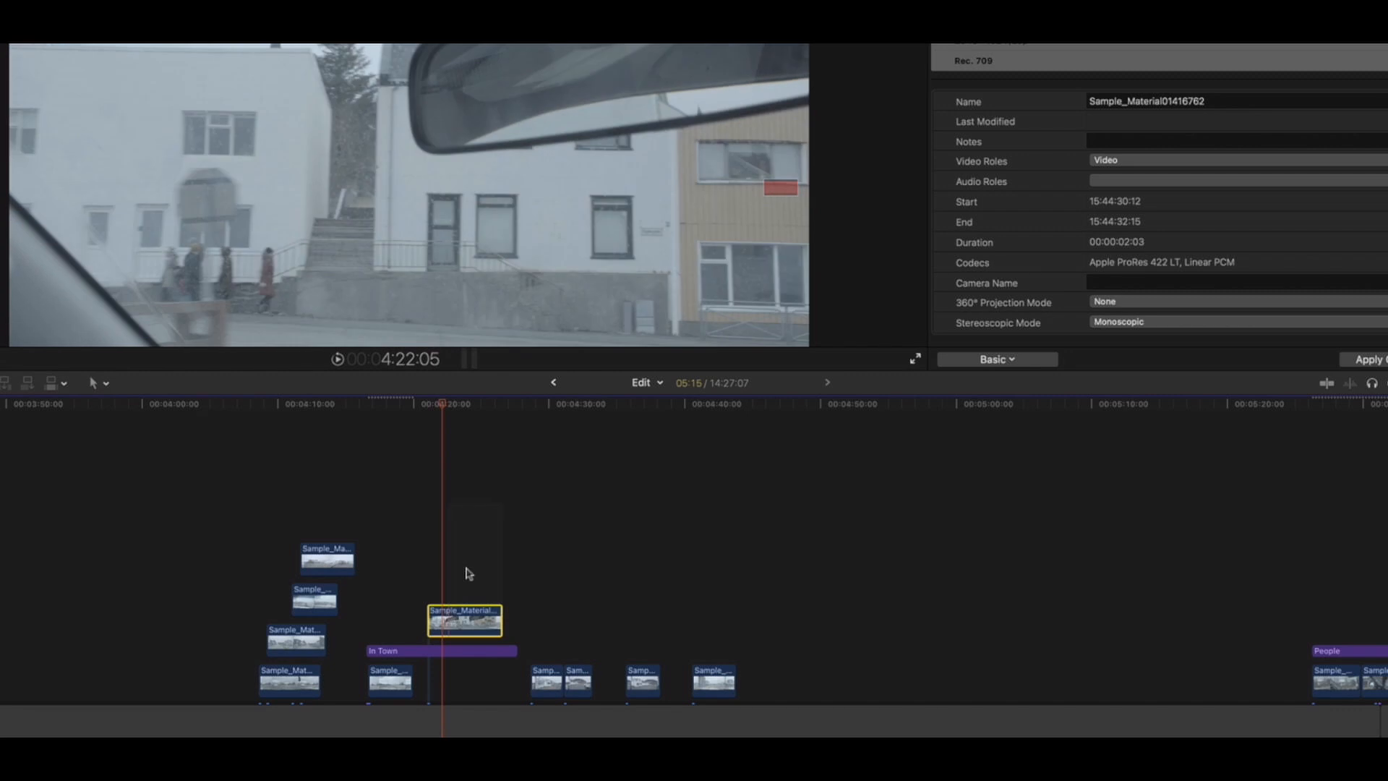
scroll(369, 504, "right", 10)
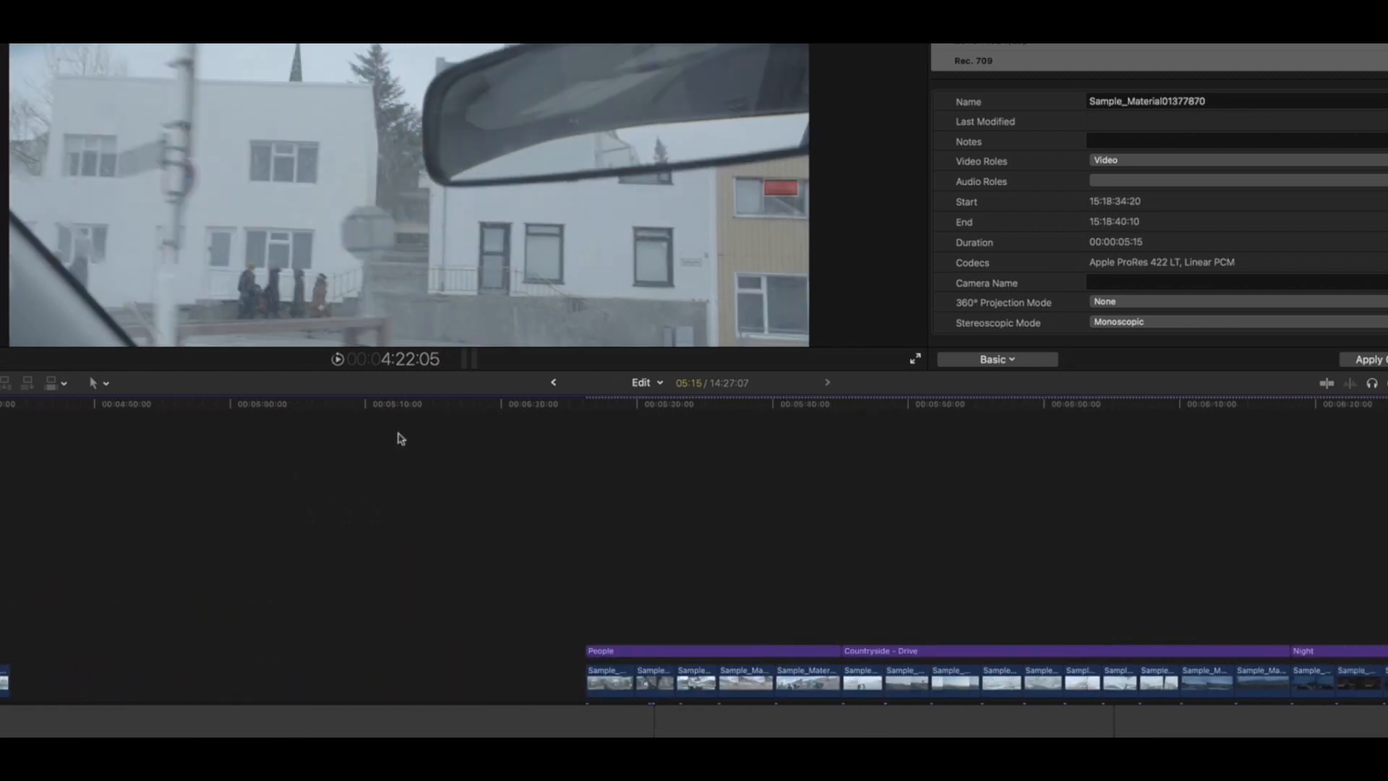
left_click(418, 407)
left_click_drag(464, 661, 511, 651)
key("Down")
key("super+minus")
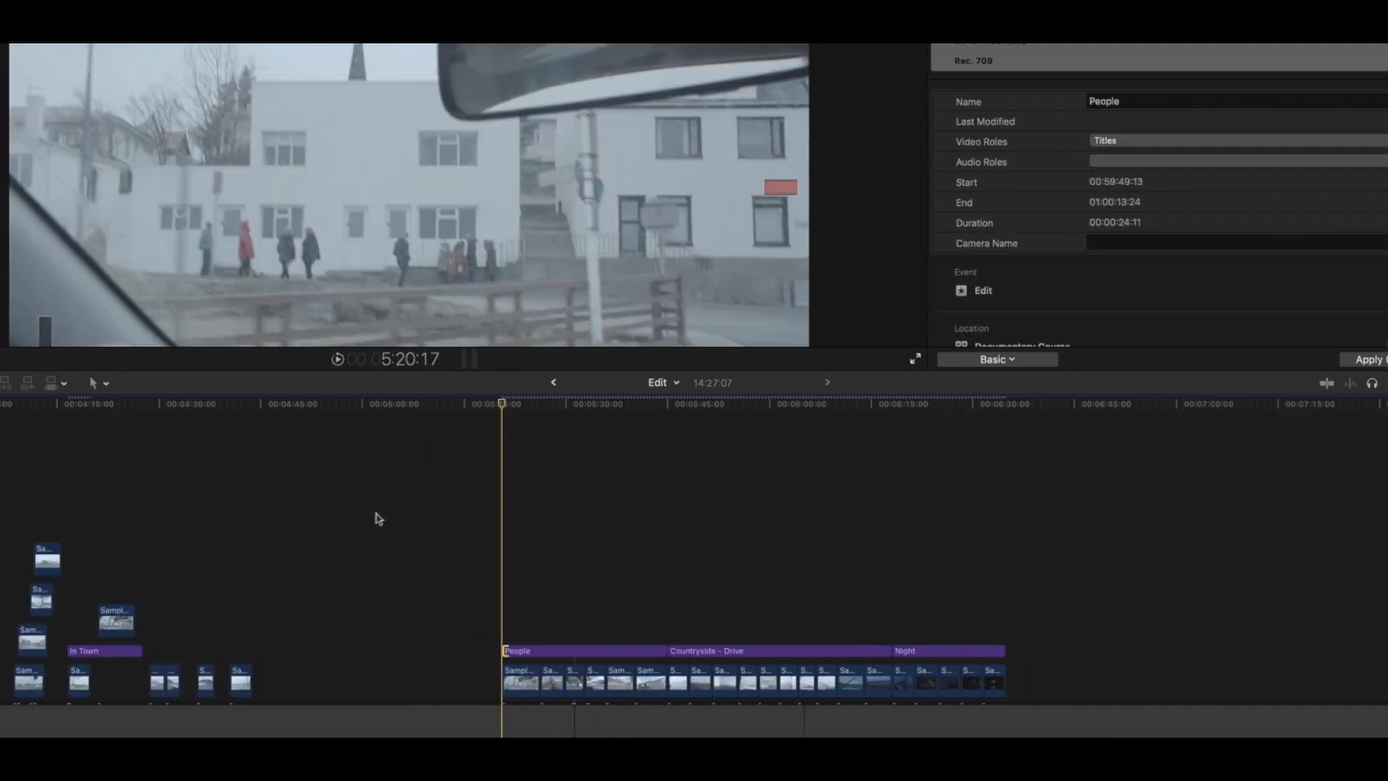
Check the three group titles, and trim the first People clip and the start of the People title to a 22:12 title duration.
scroll(434, 535, "right", 5)
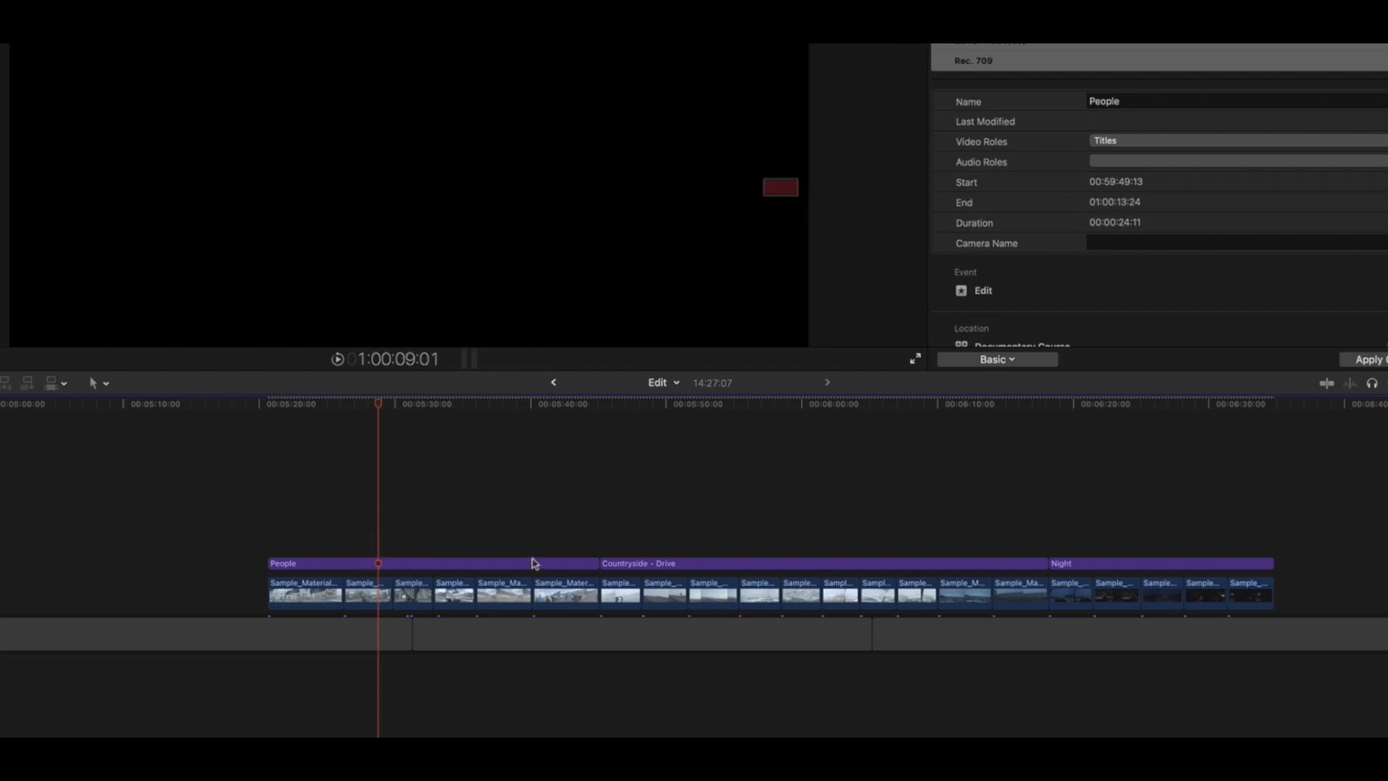
left_click(330, 565)
left_click(678, 569)
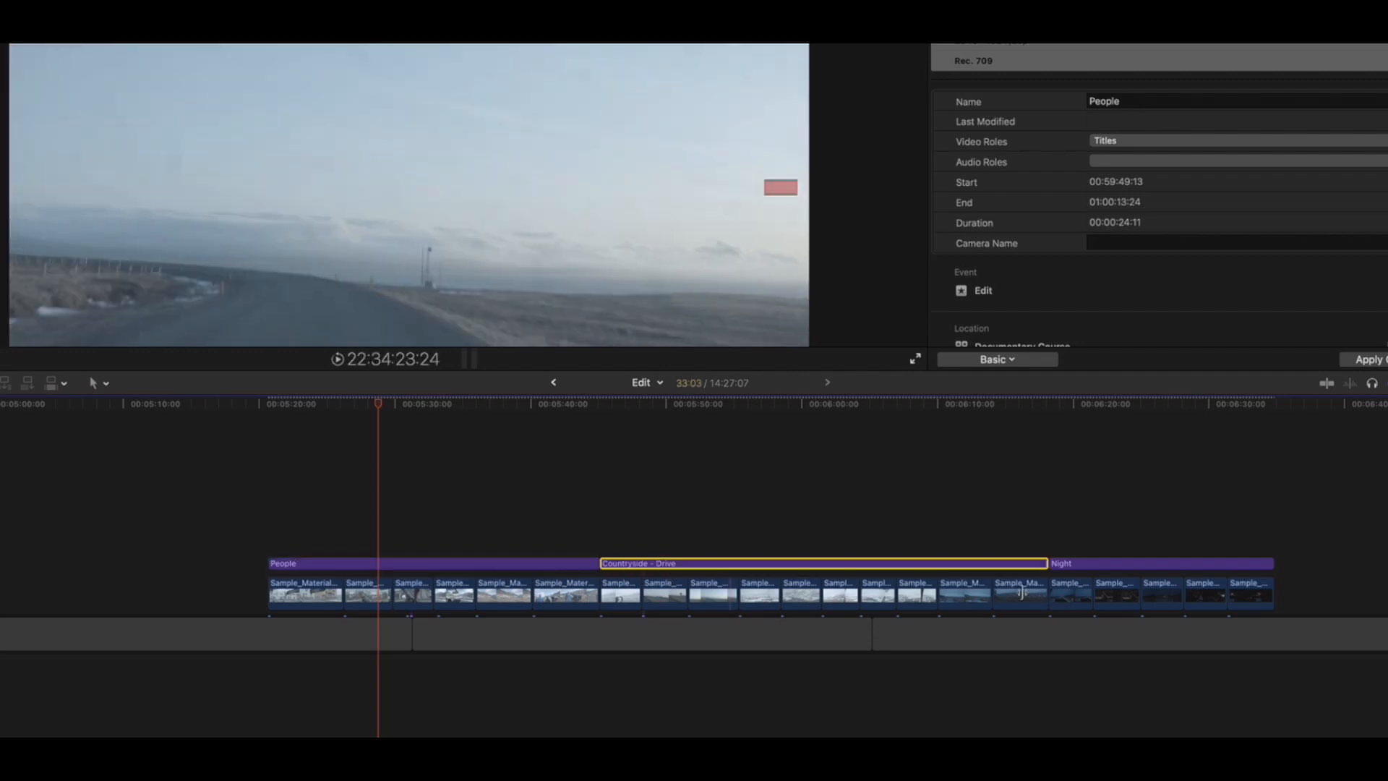
left_click(1109, 567)
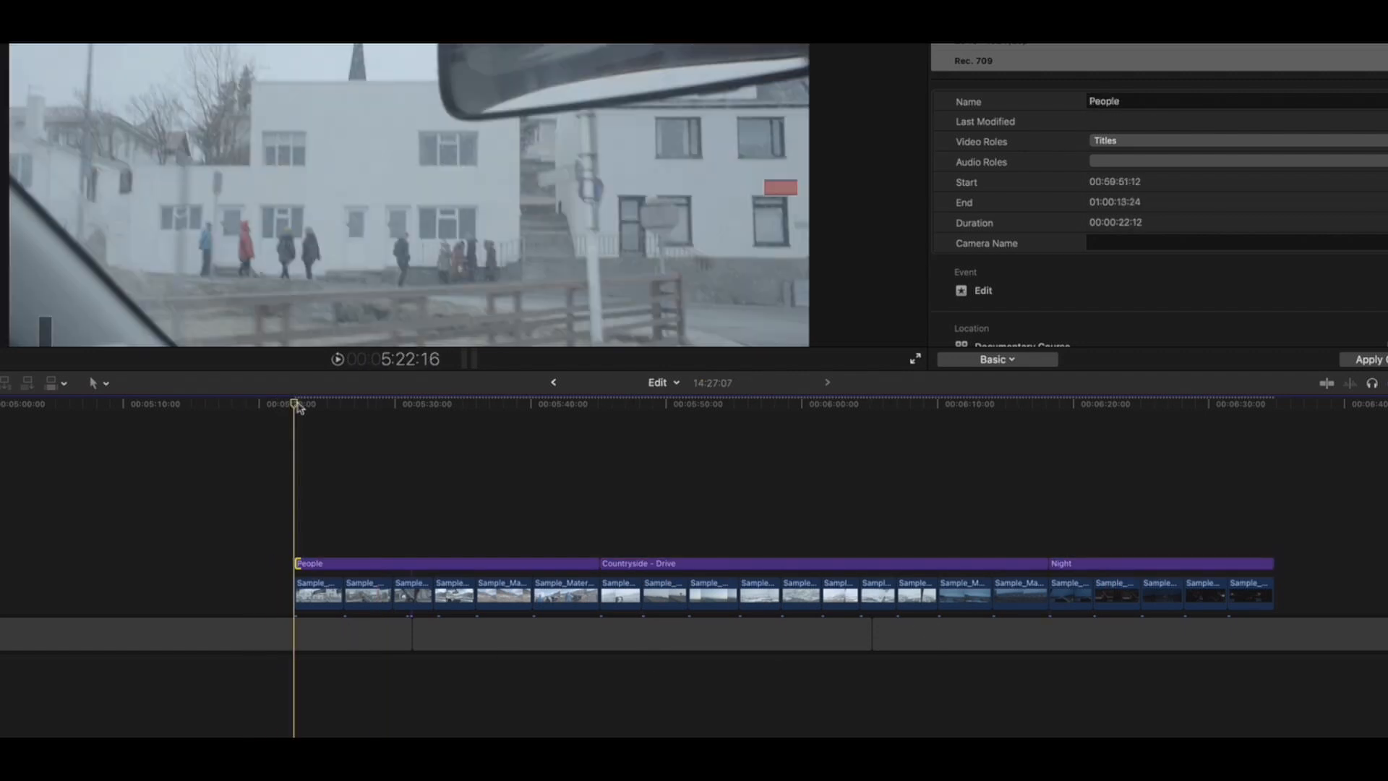